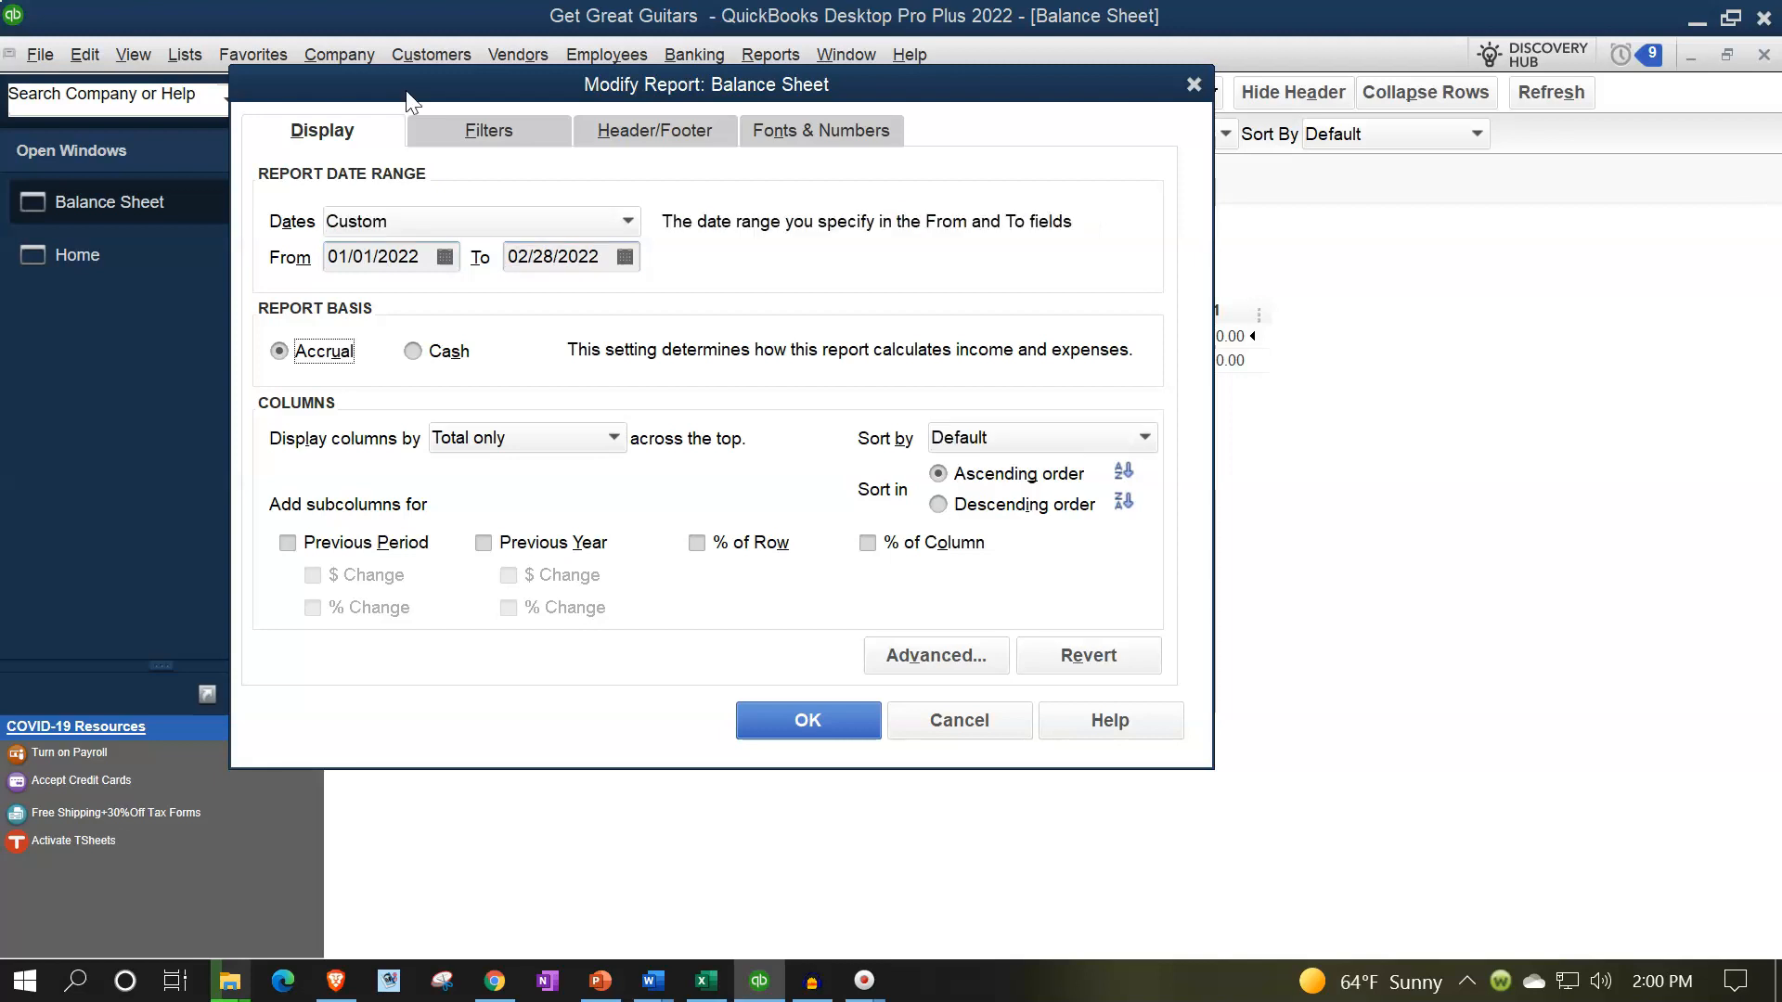
Change the Balance Sheet report's font size to 14 and apply the change to all related fonts
left_click(791, 135)
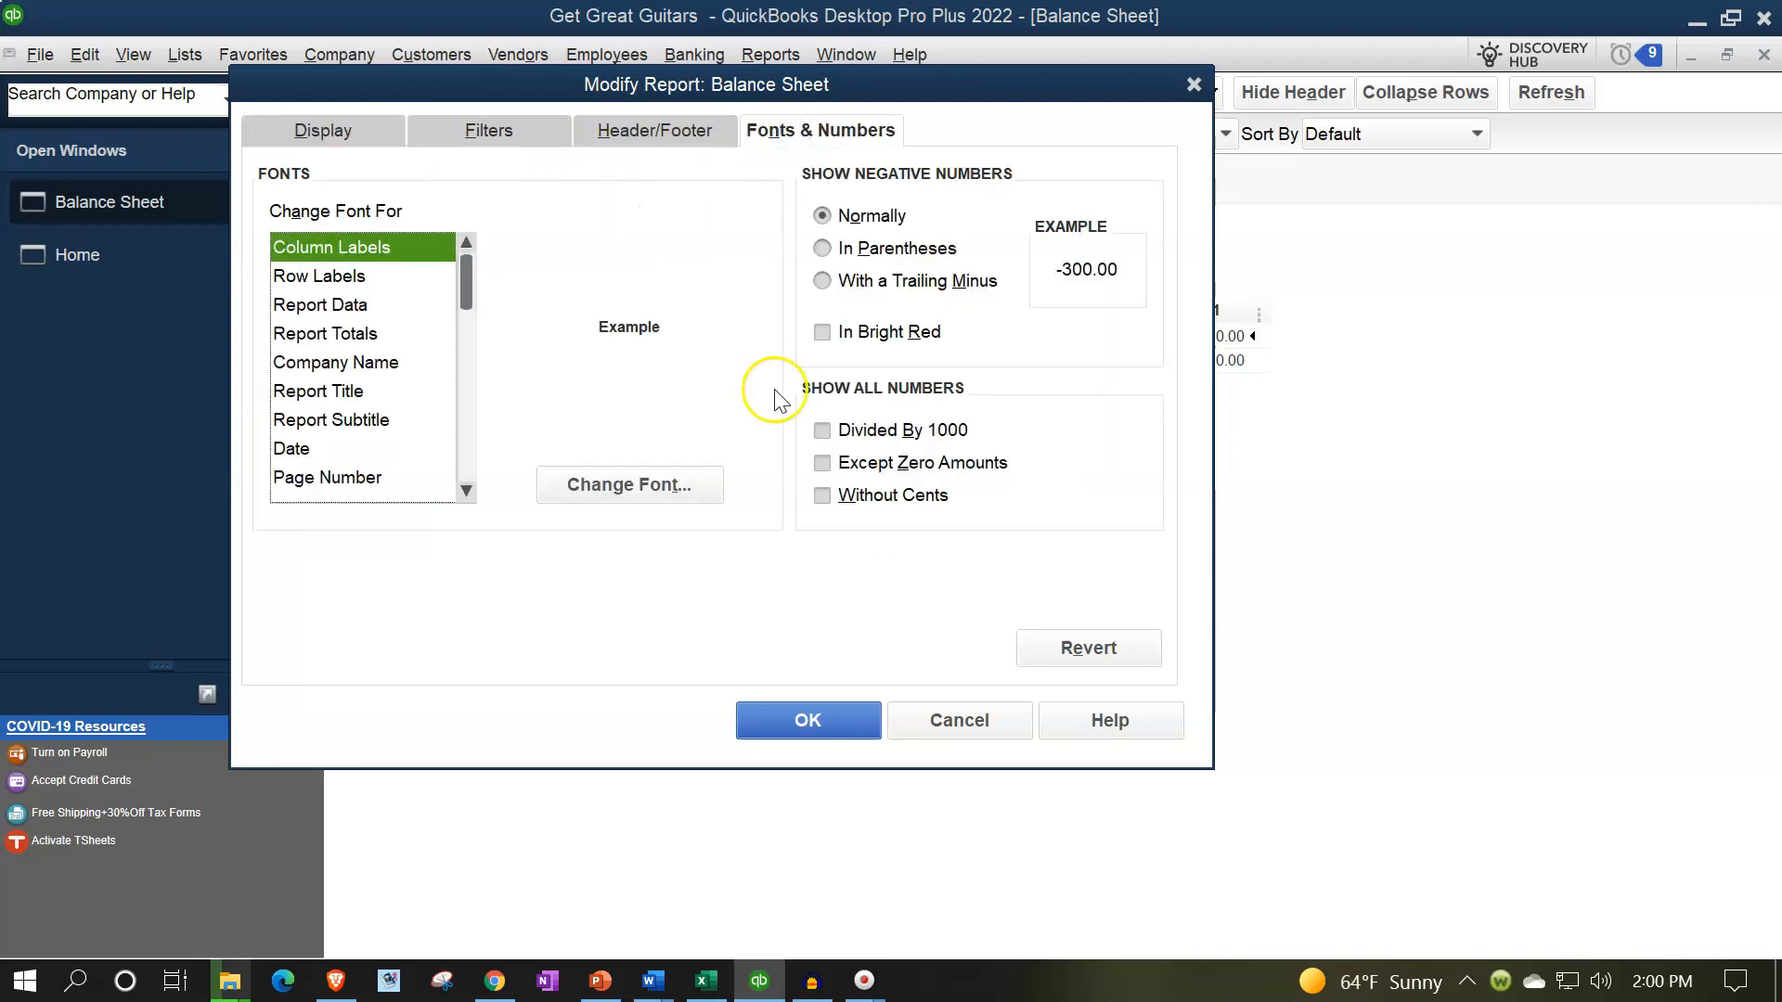
left_click(698, 483)
left_click(689, 405)
left_click(657, 409)
left_click(756, 299)
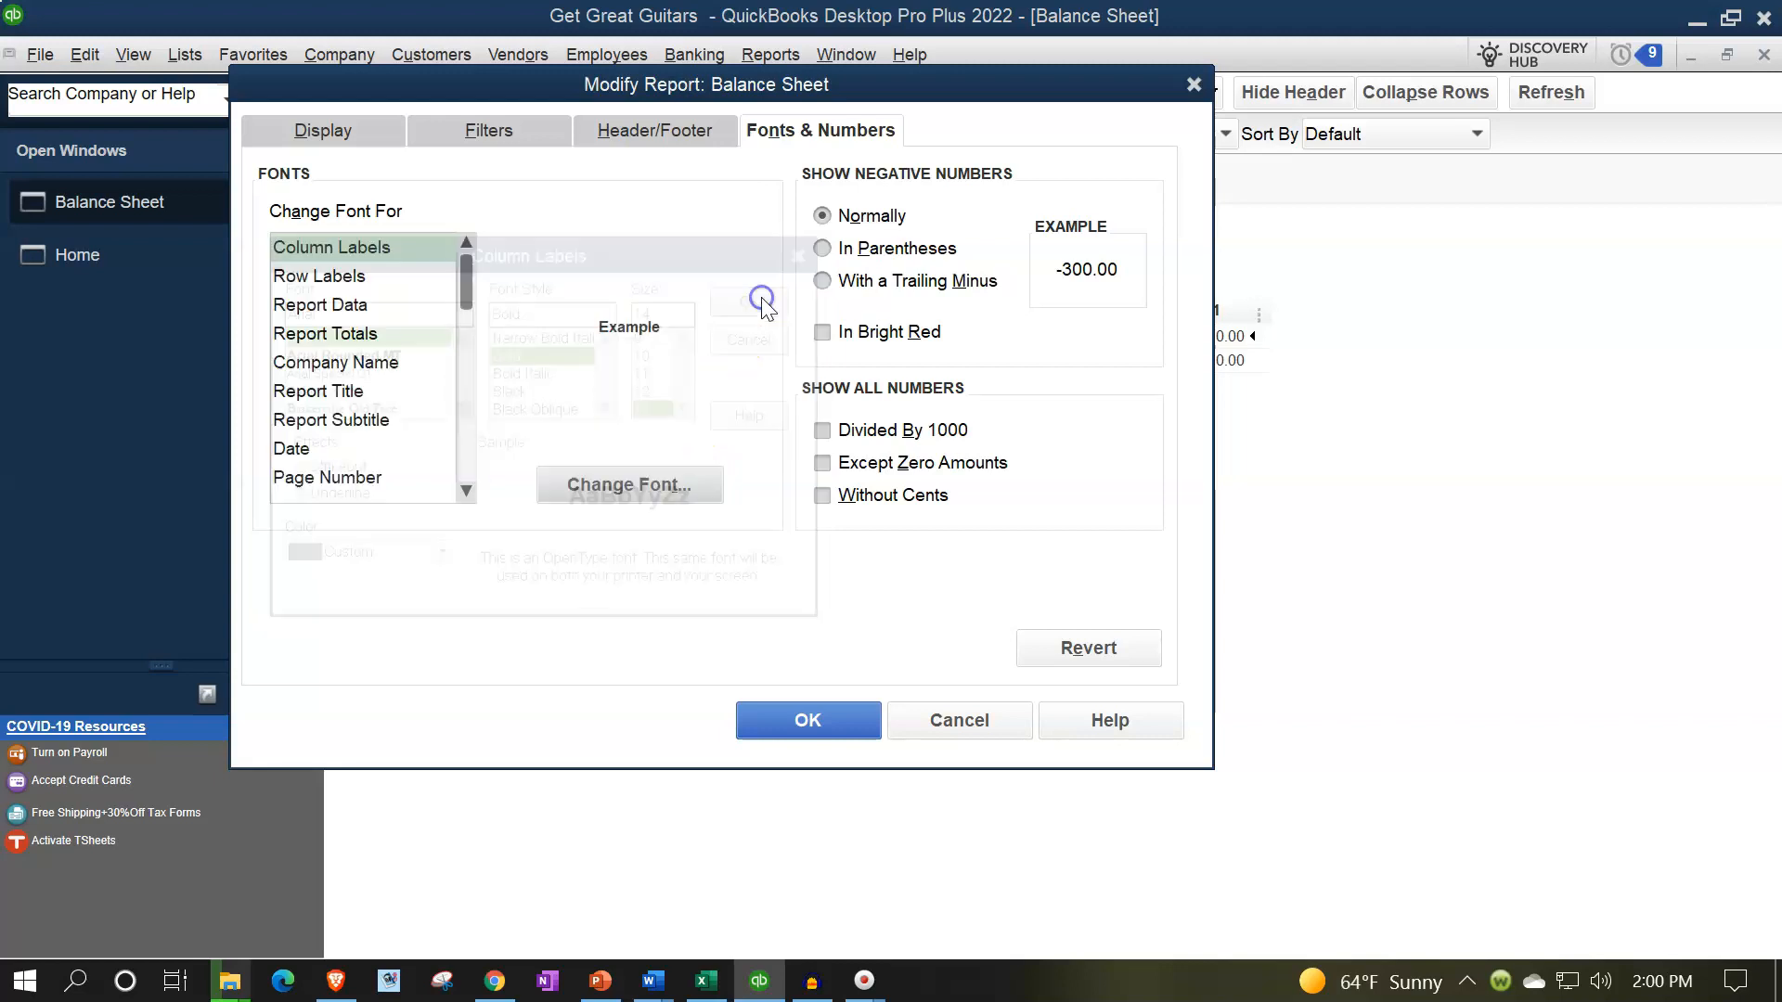
left_click(779, 315)
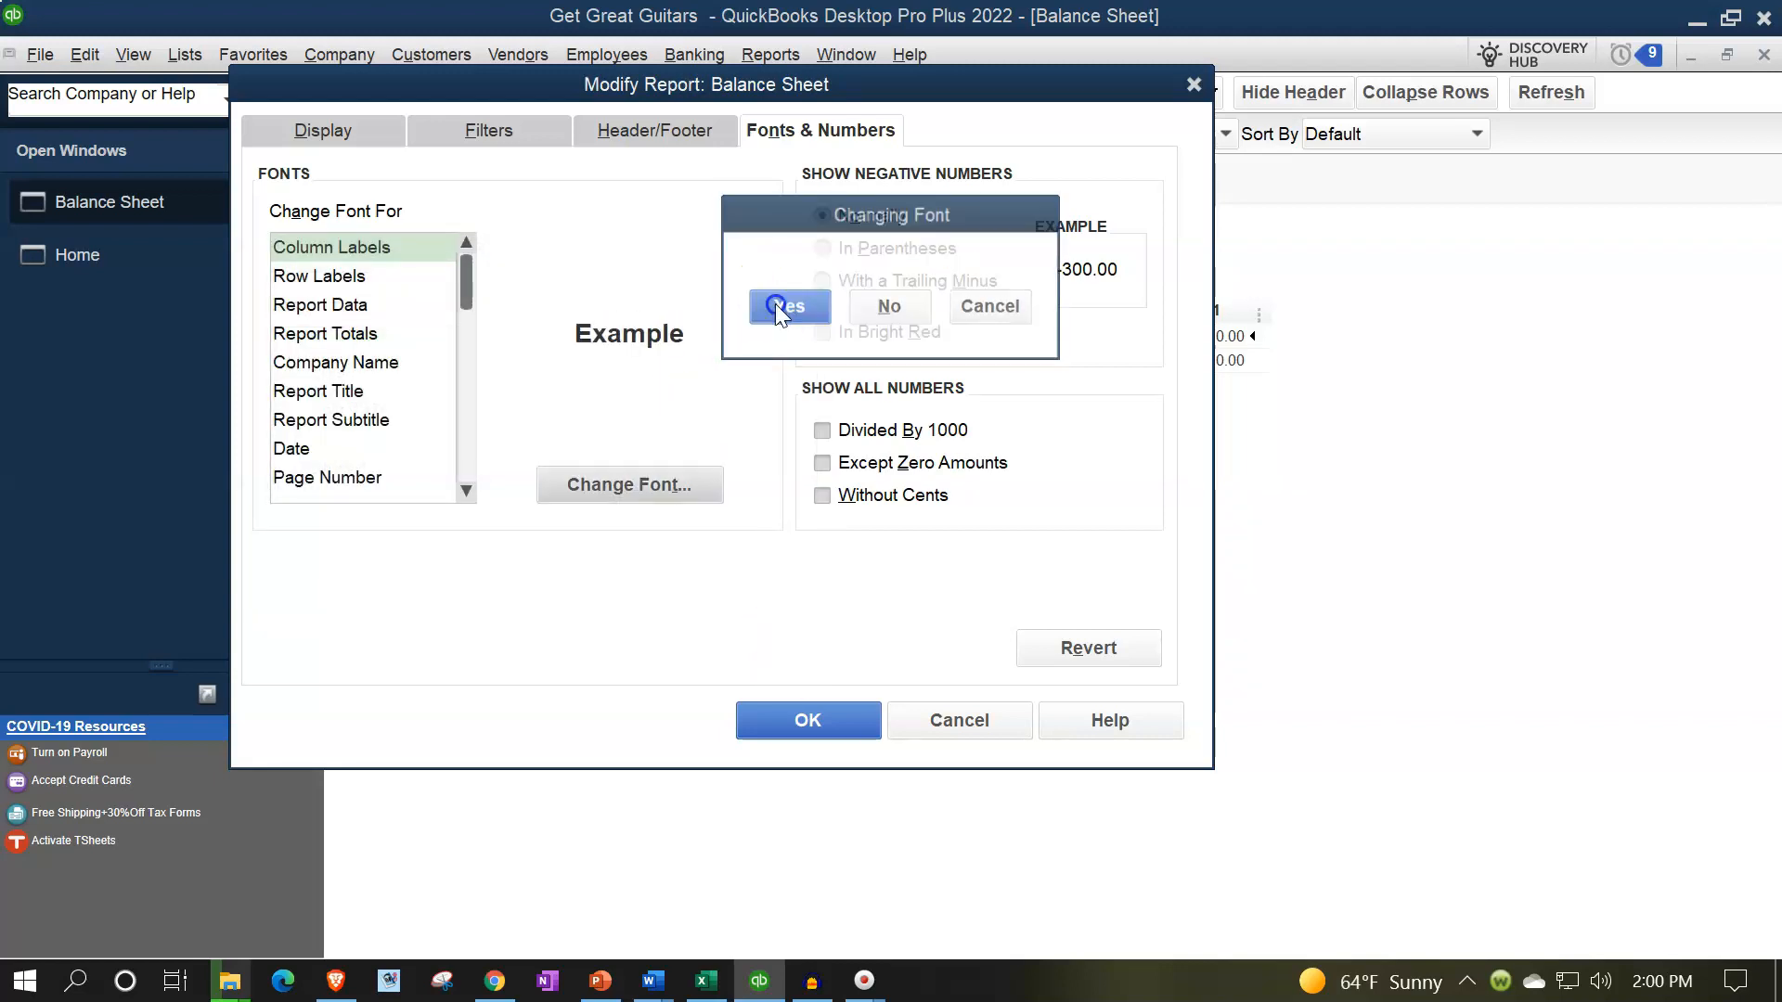
left_click(803, 720)
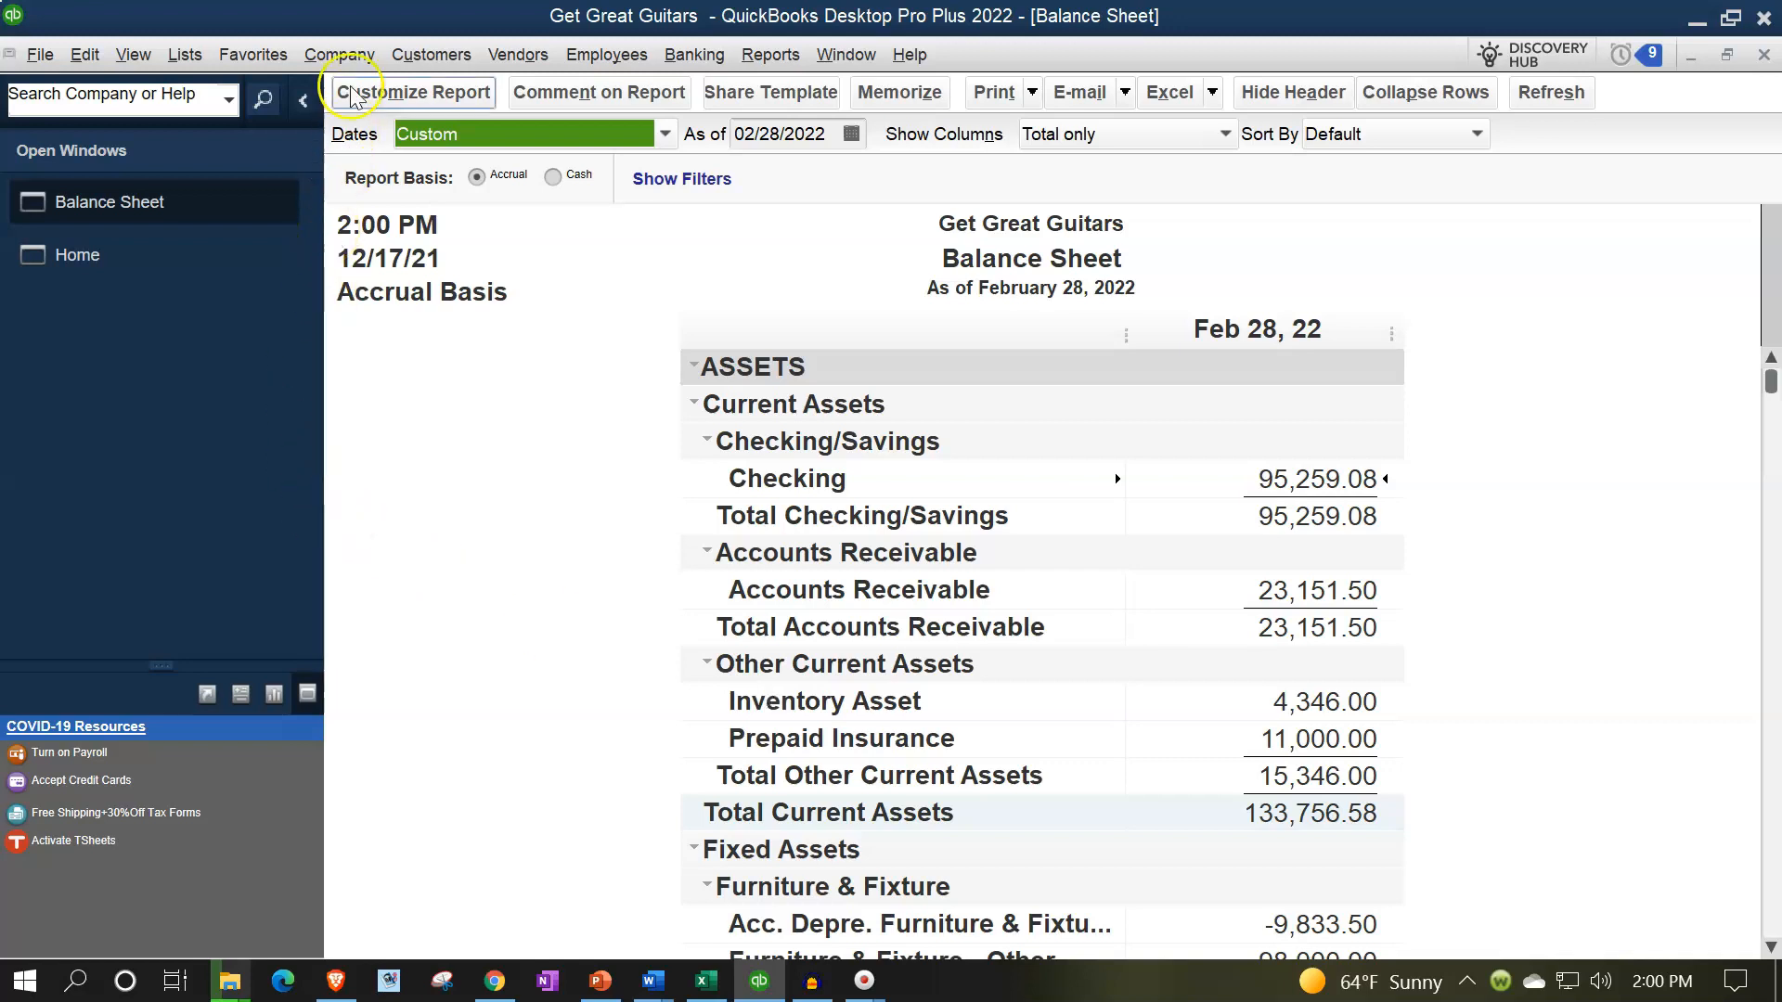
left_click(339, 54)
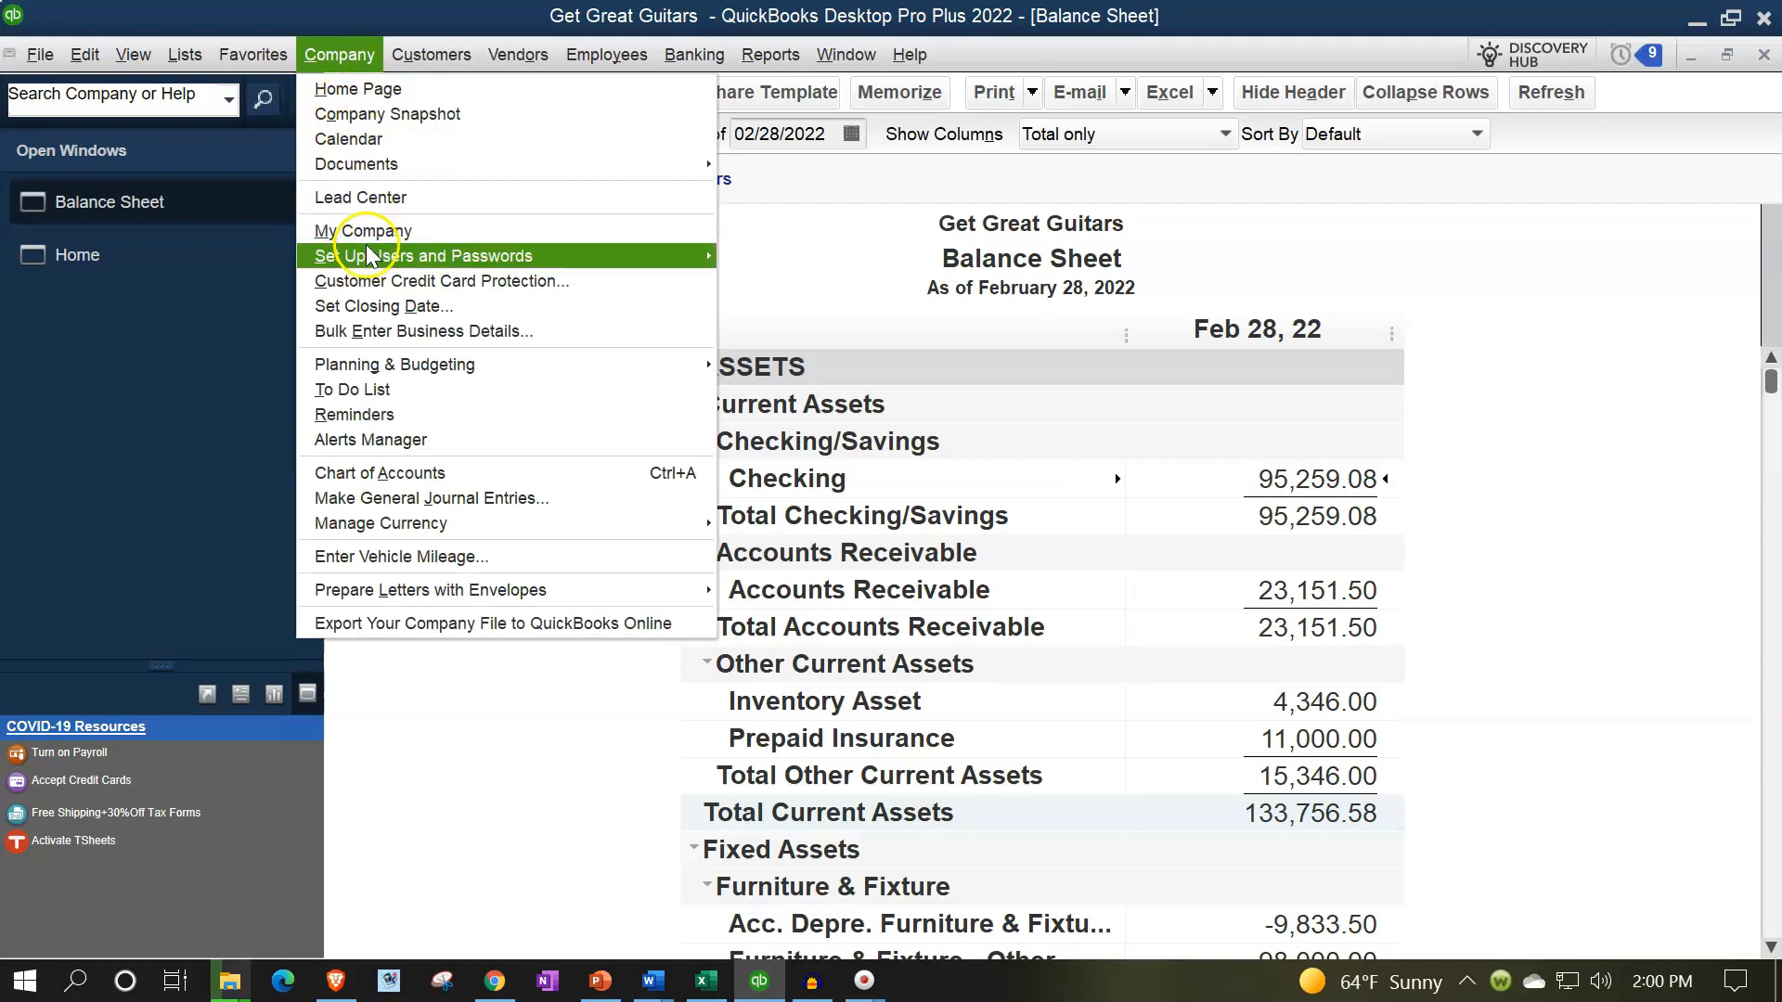
mouse_move(345, 362)
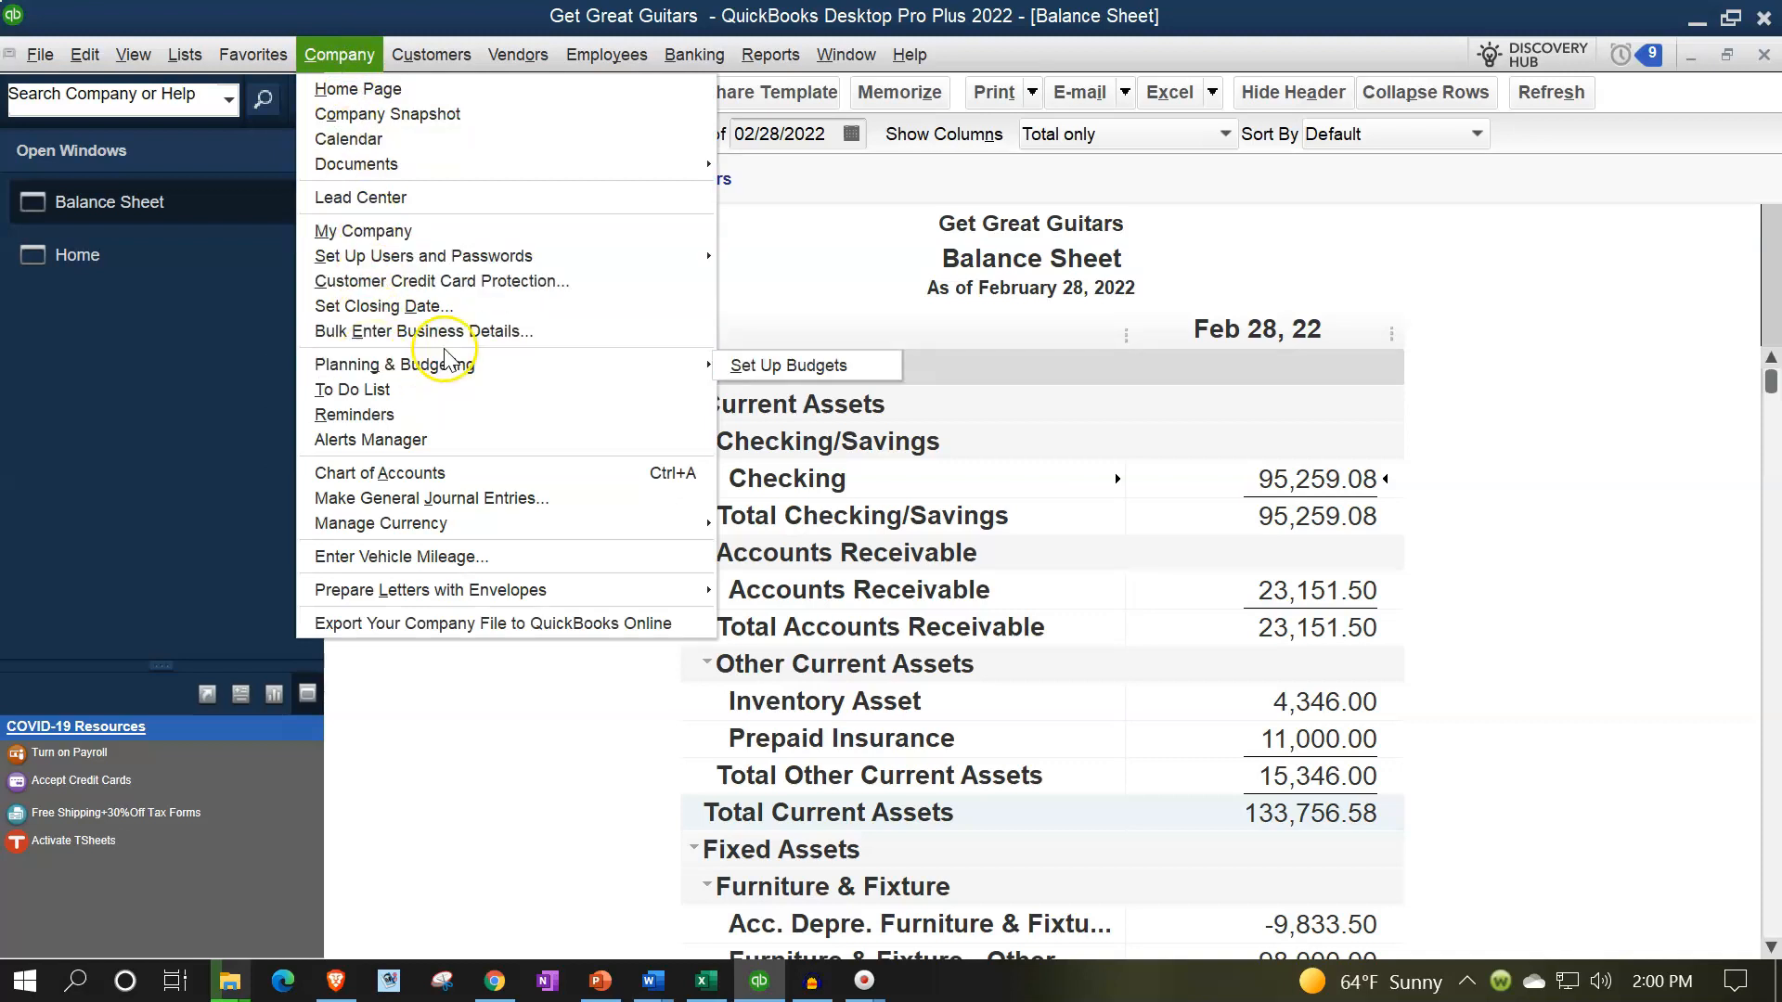
left_click(707, 363)
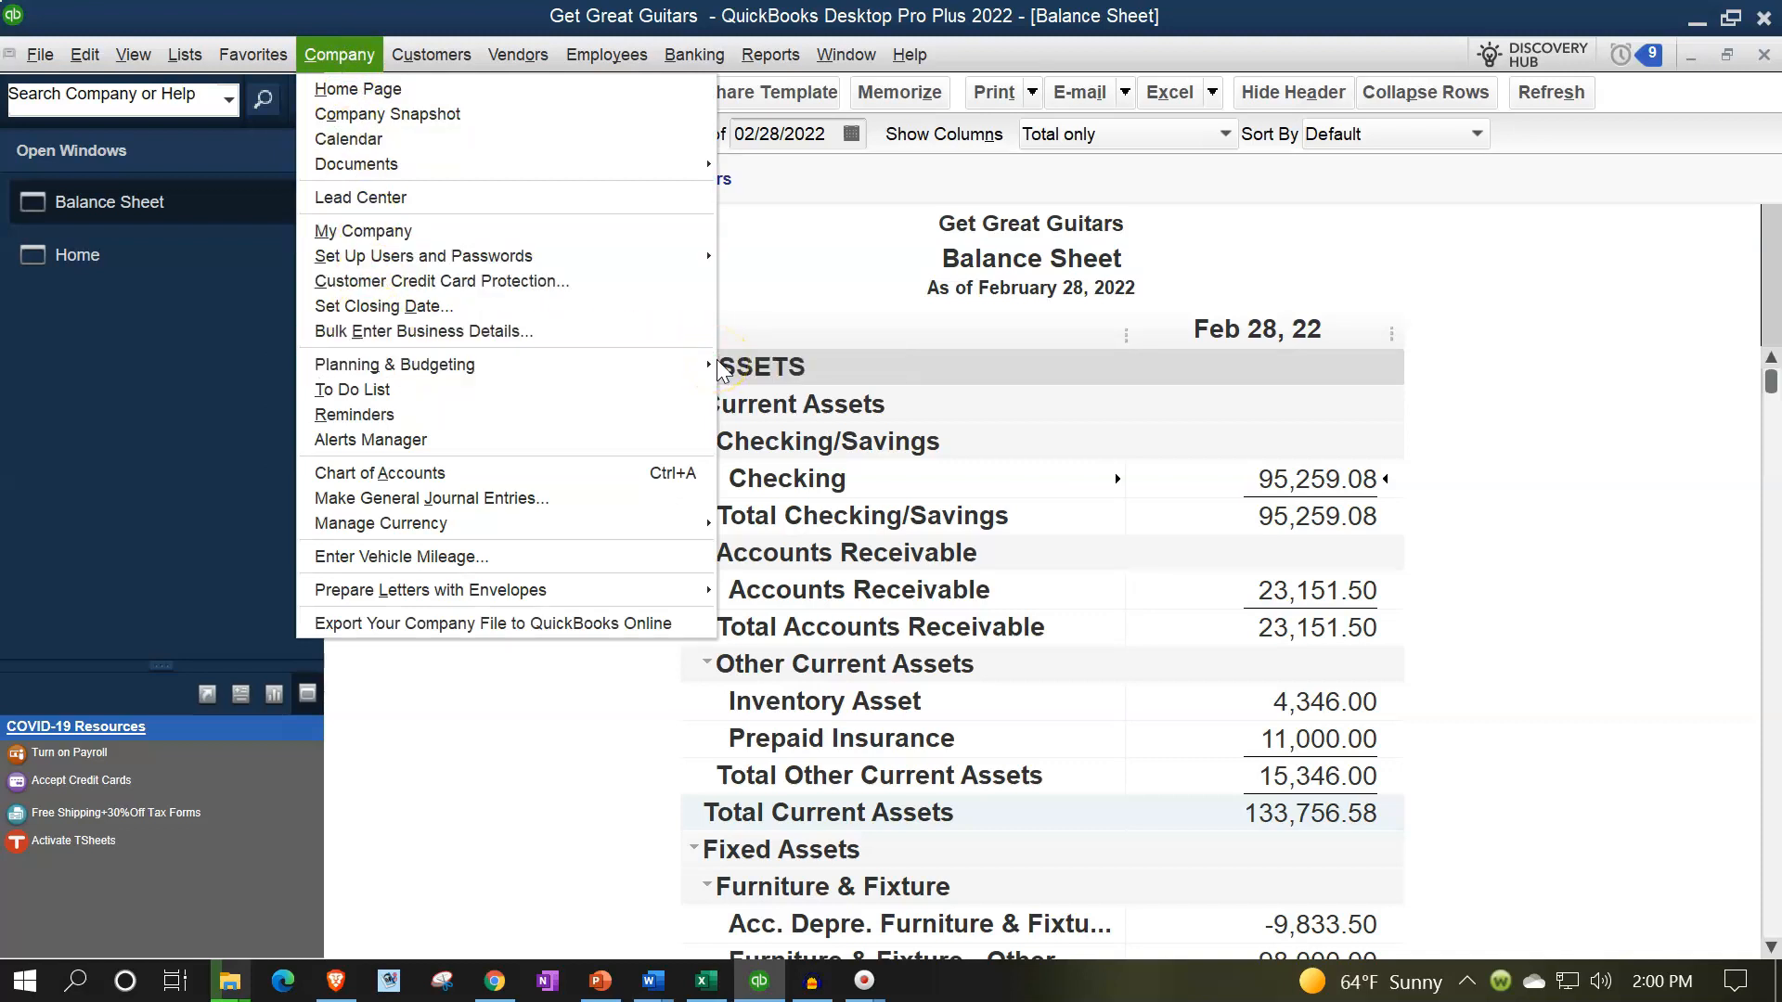
left_click(569, 793)
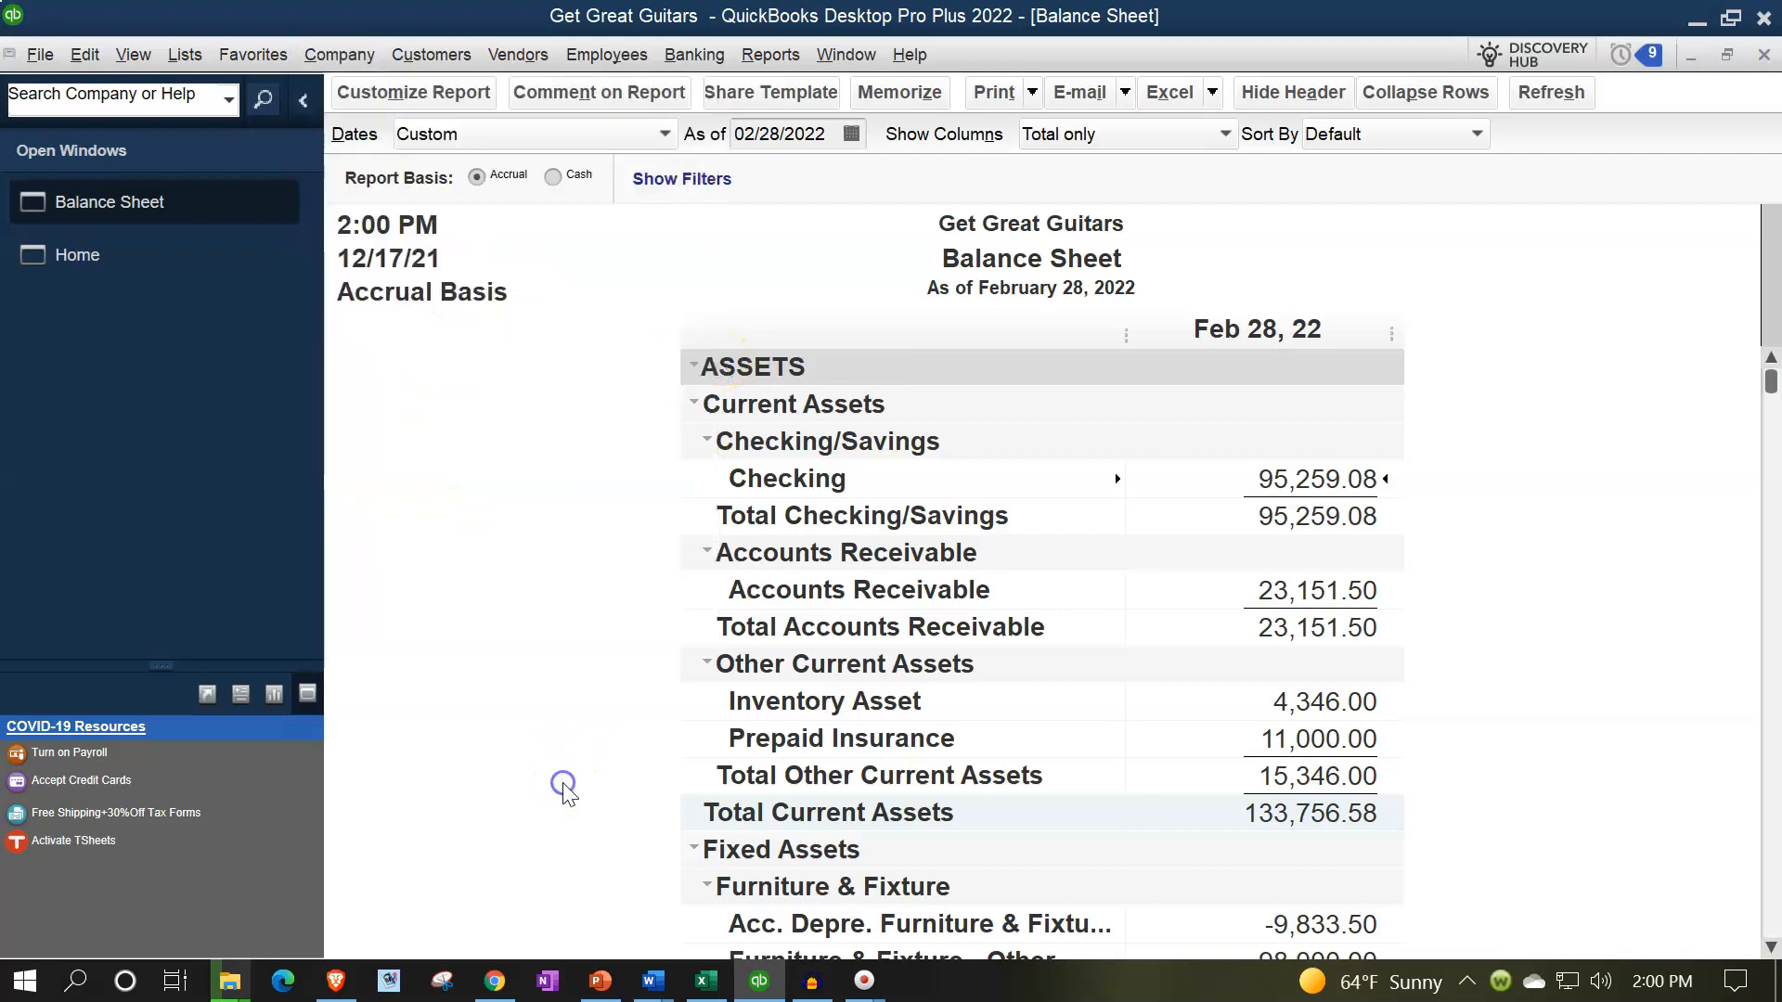
left_click(538, 729)
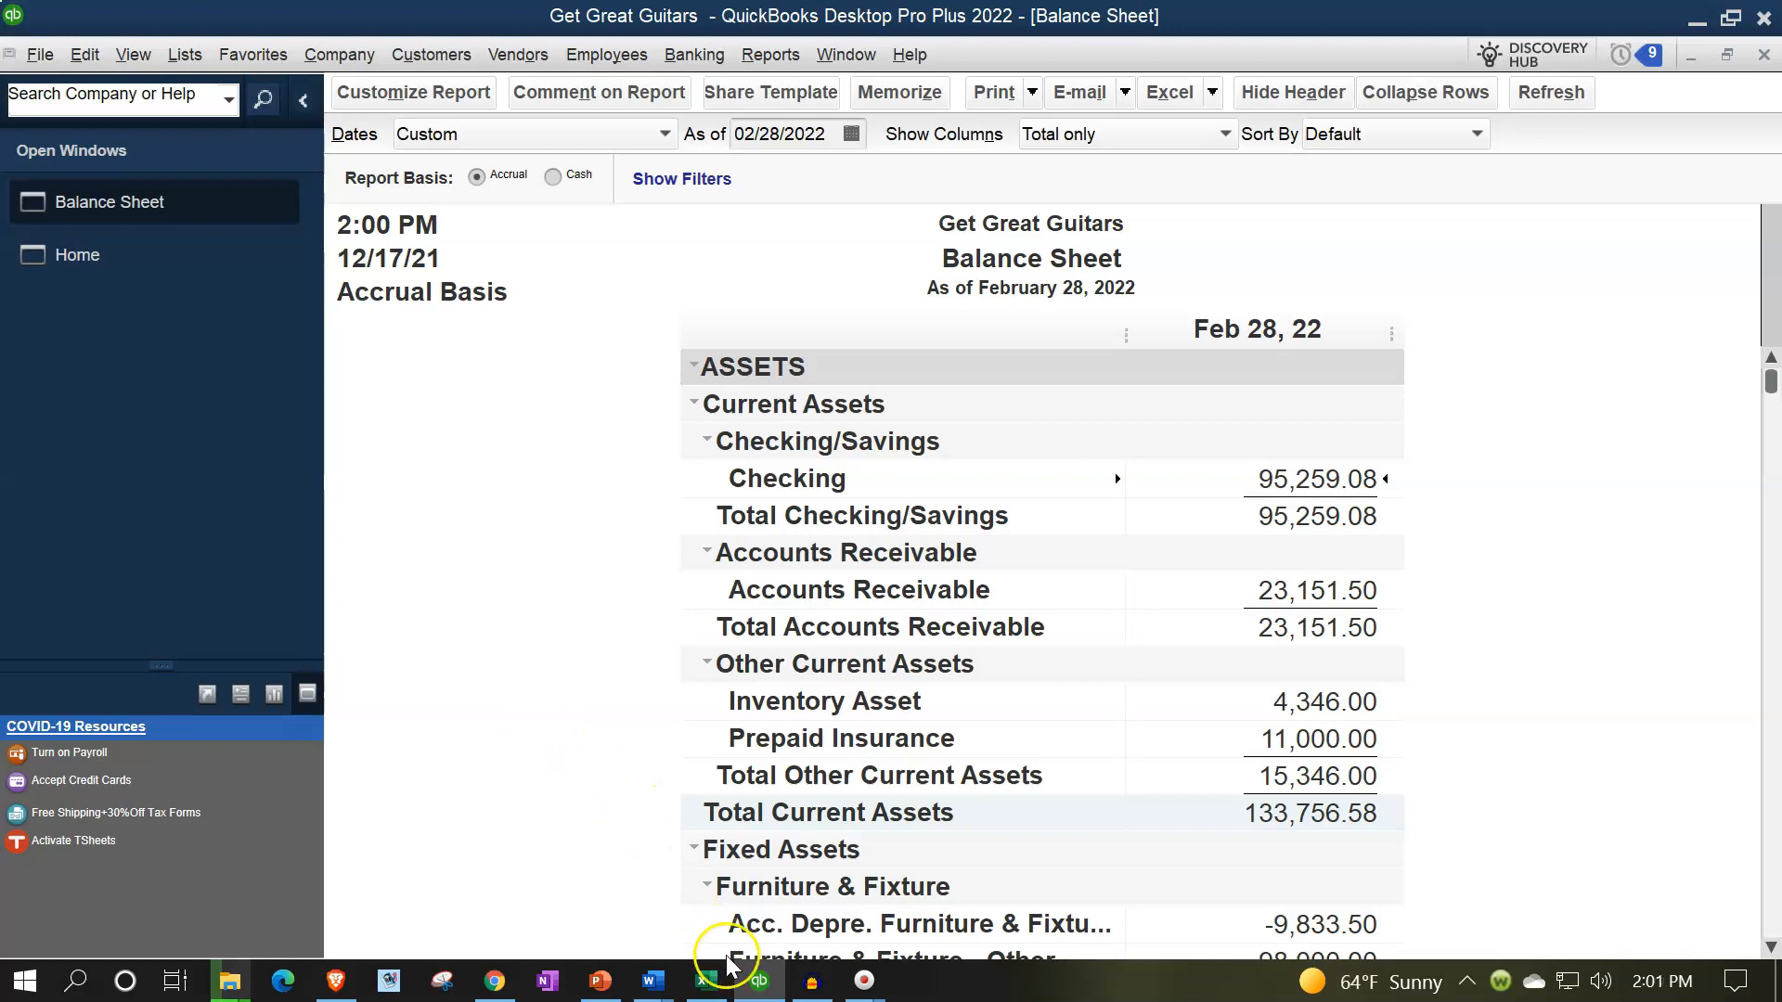
Switch to the Excel budget workbook and examine the Accounts Receivable entry in B3 and the Debit & credits formula in B26
left_click(710, 984)
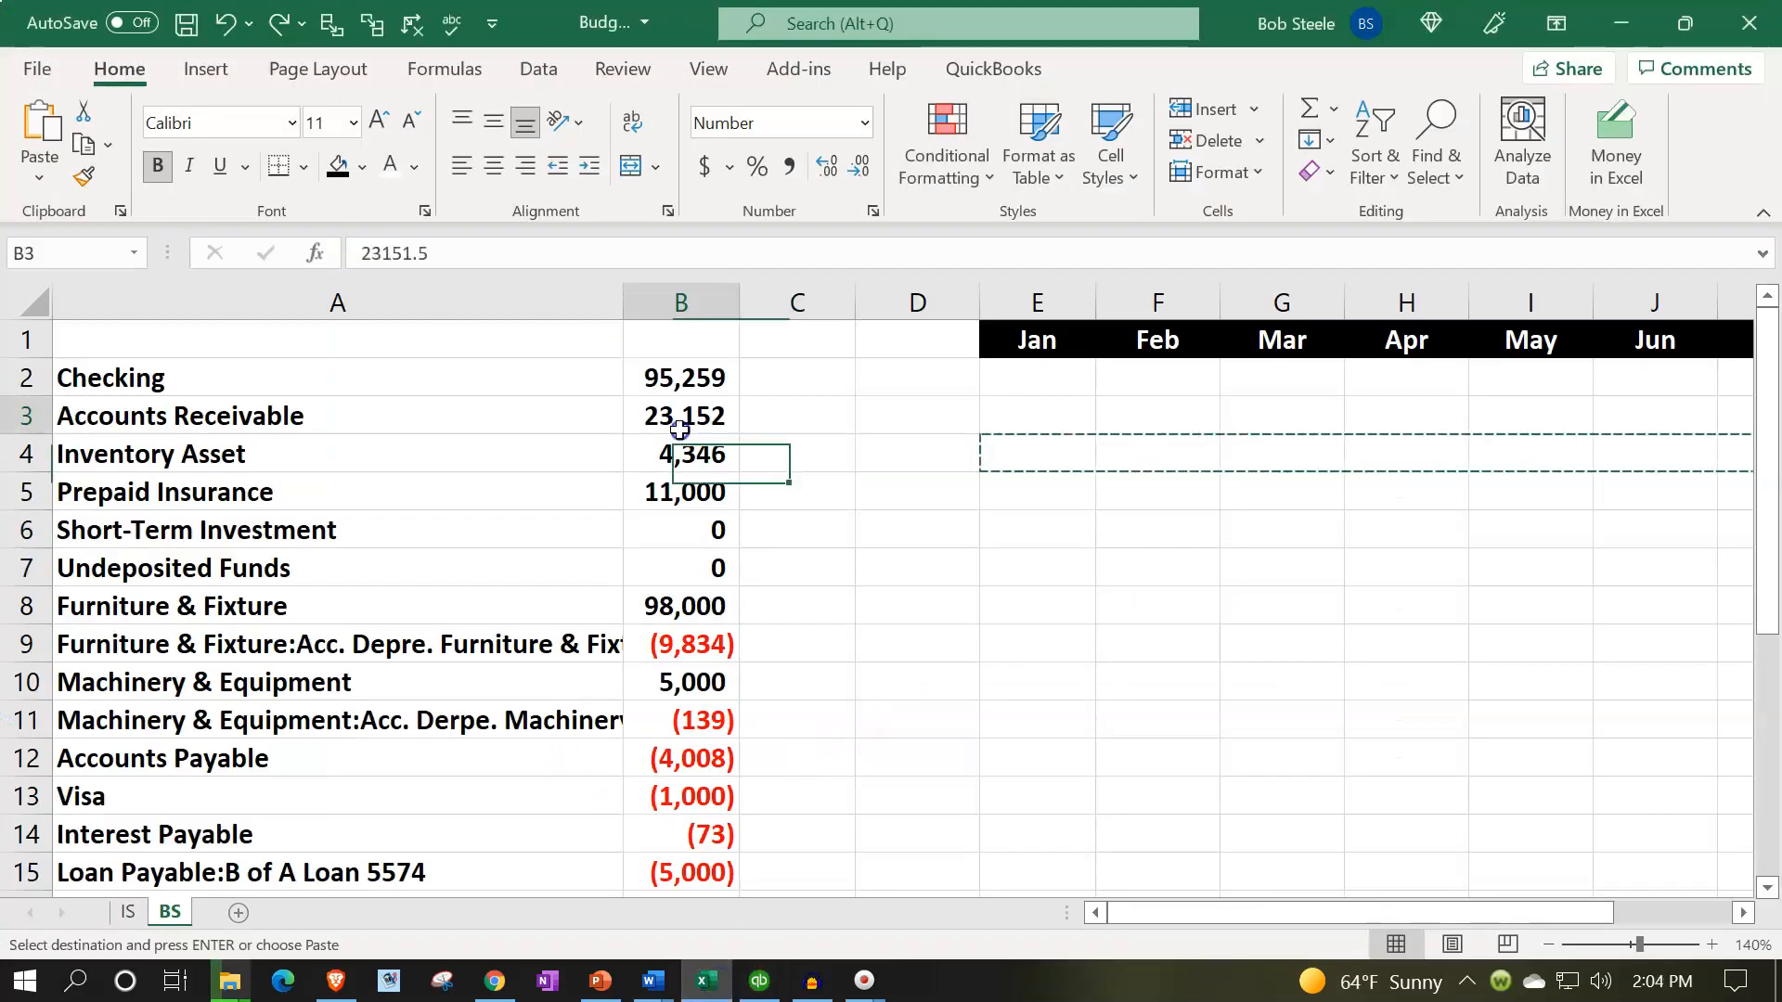
left_click(674, 399)
double_click(674, 399)
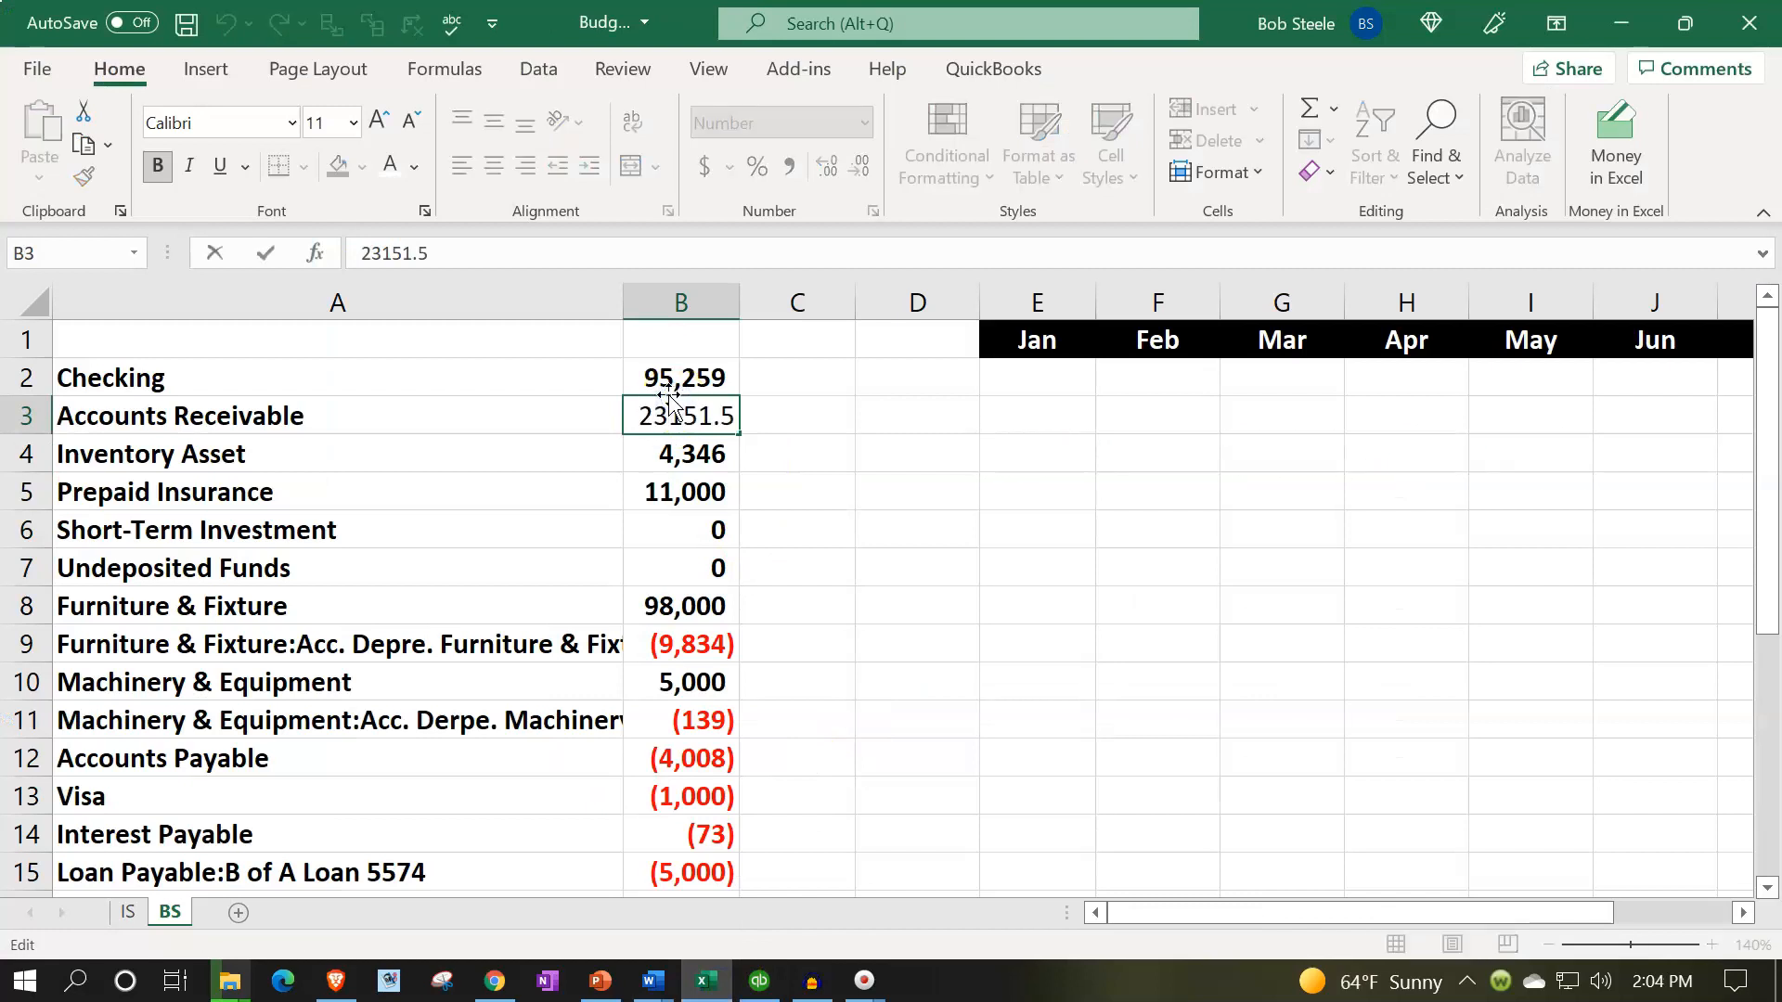
key("Return")
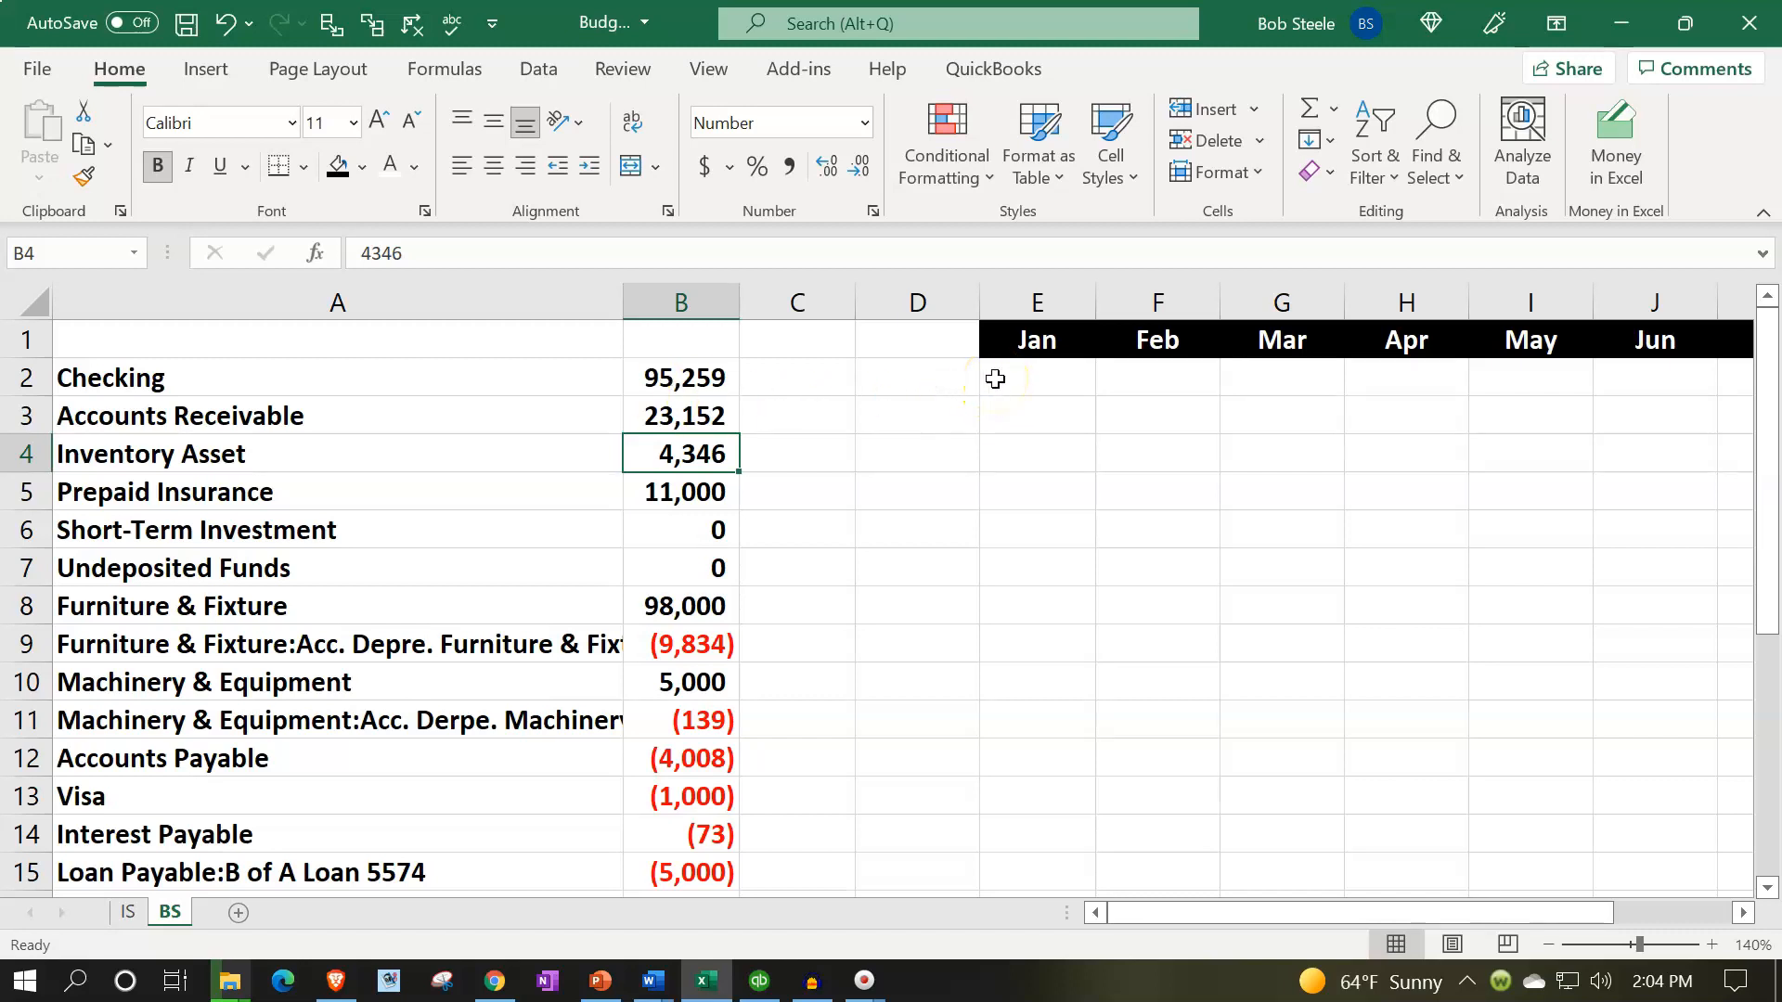
scroll(684, 381, "down", 5)
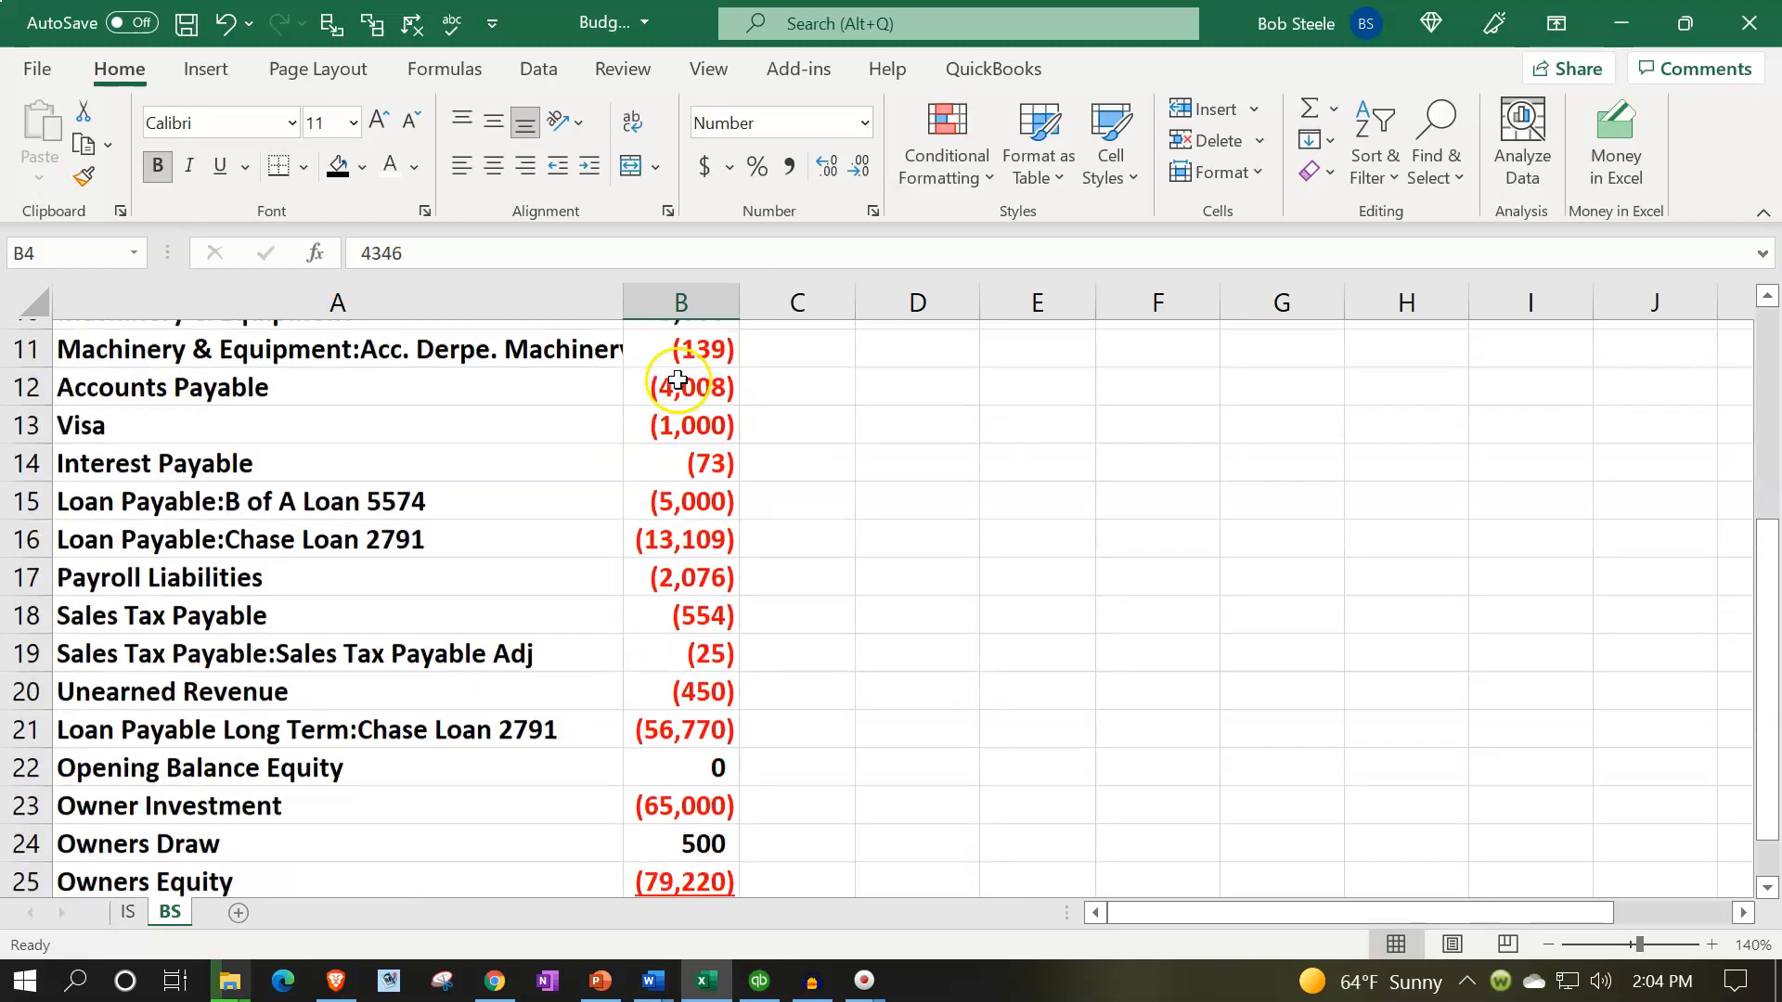
left_click(684, 724)
key("alt+equal")
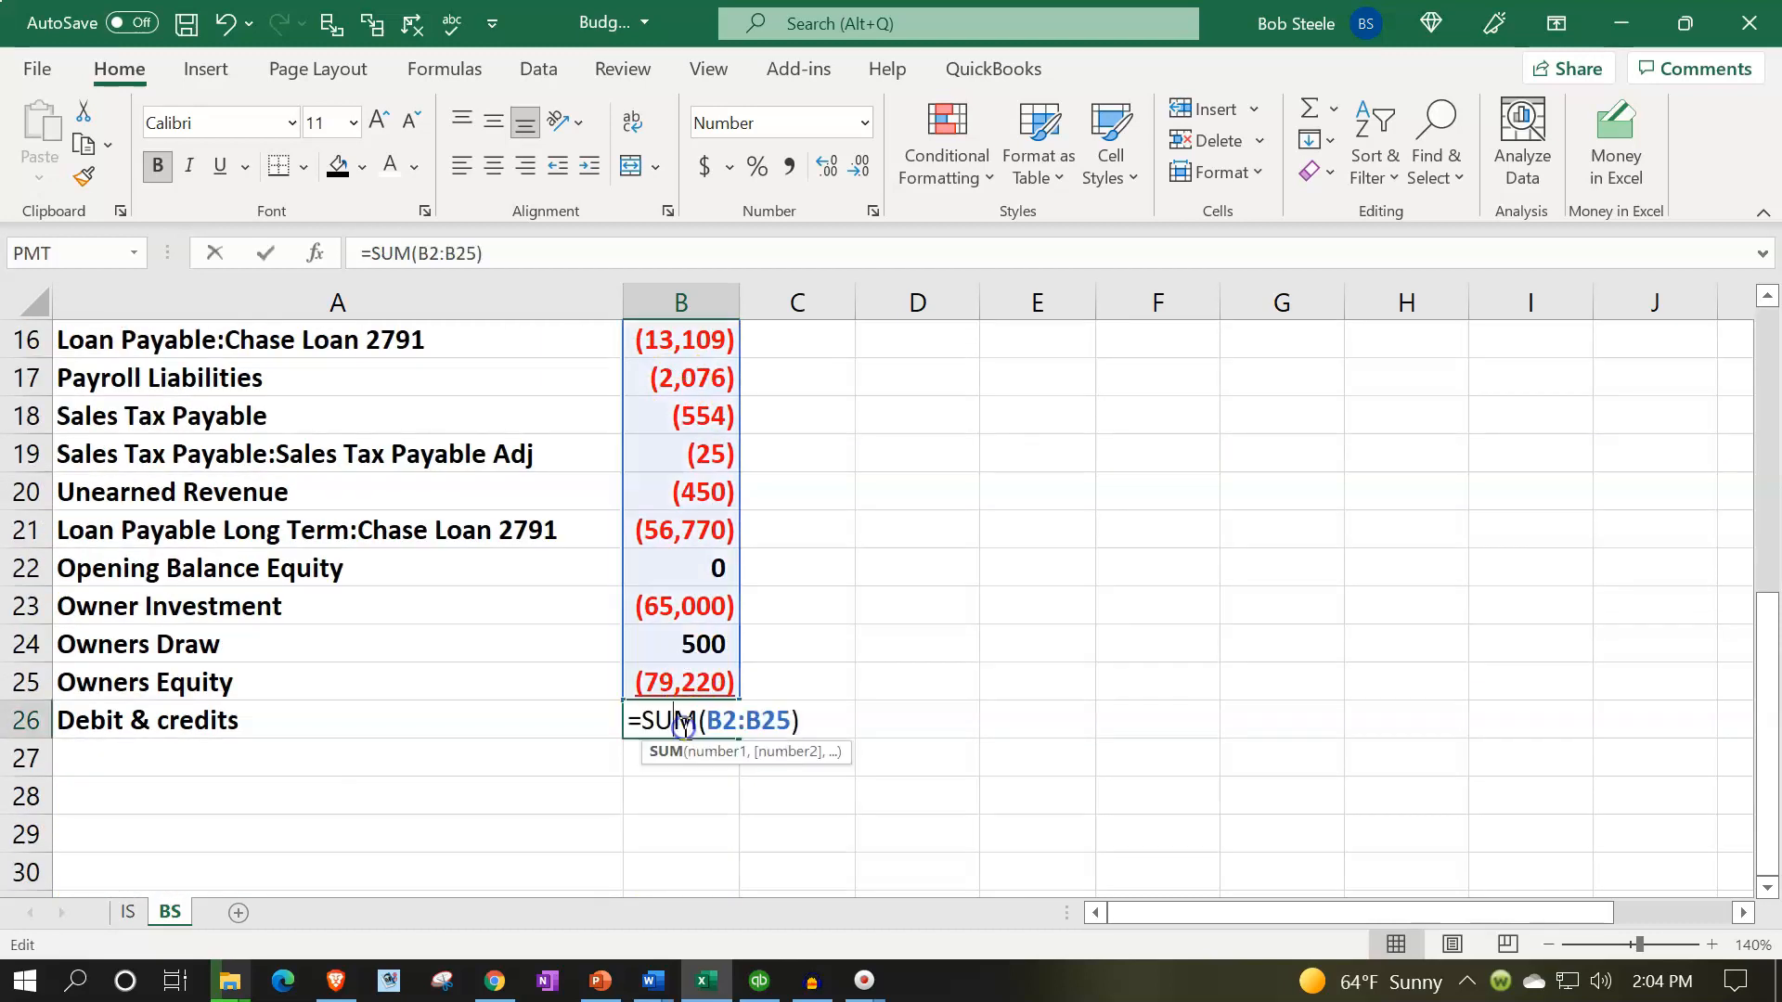
key("Return")
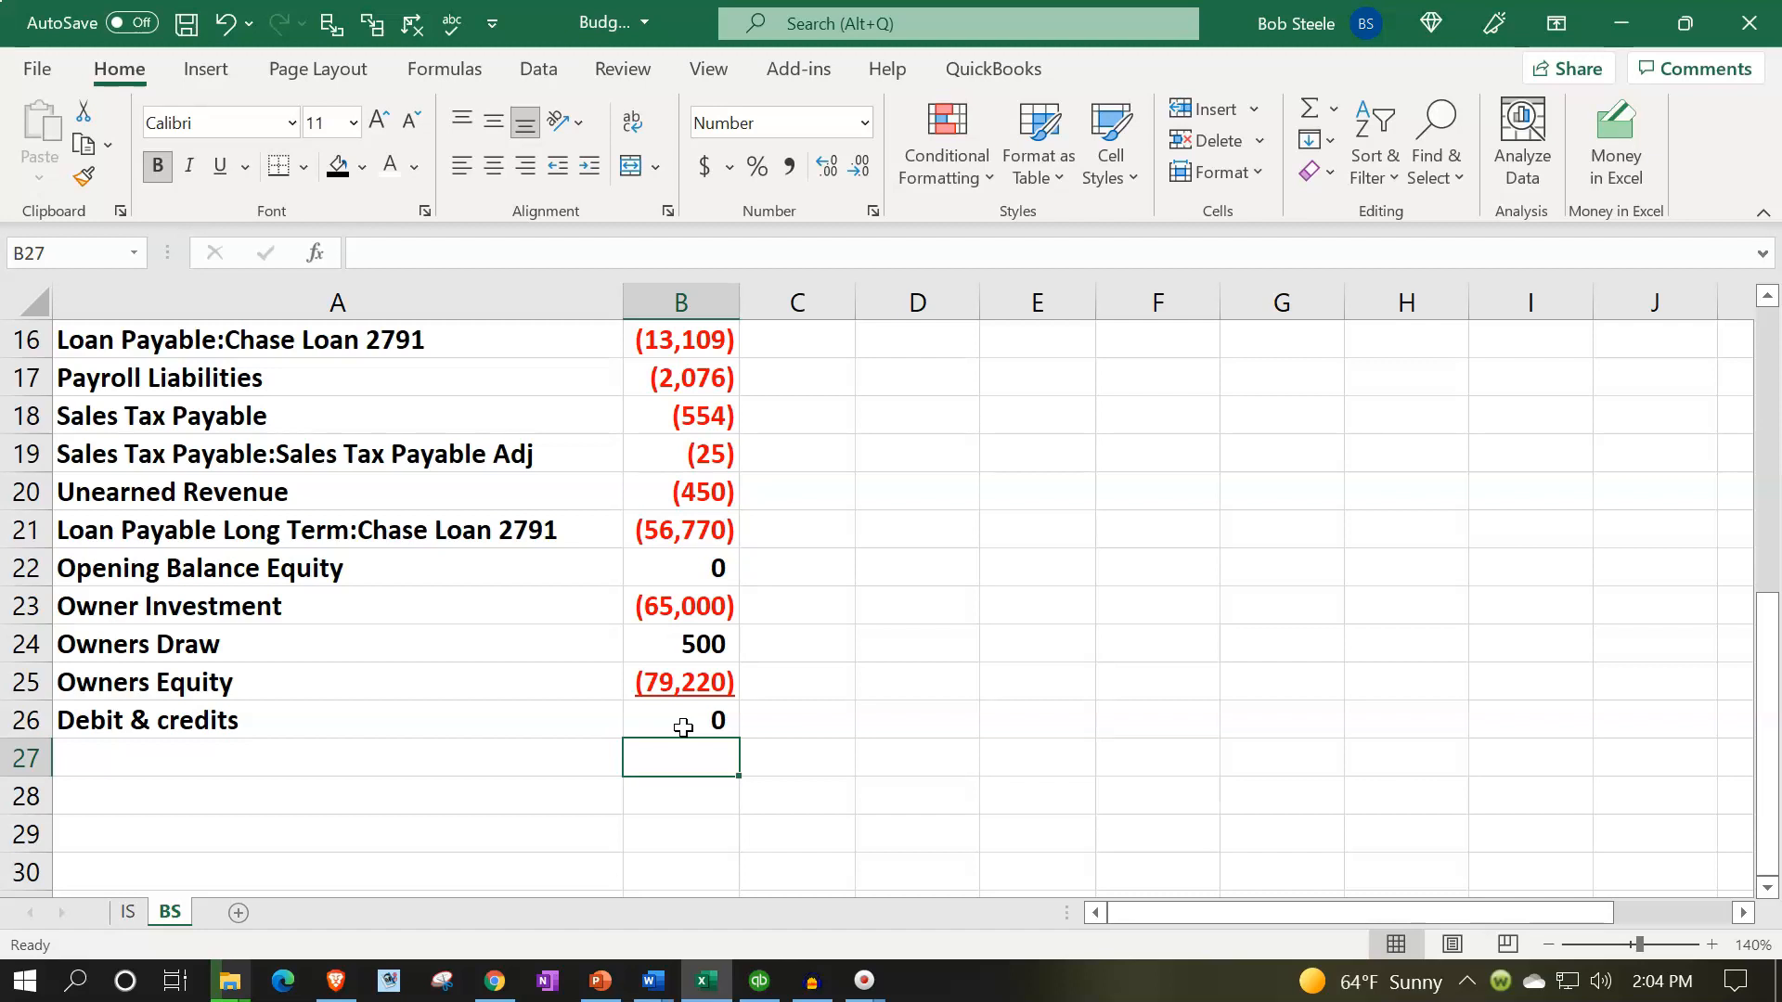
scroll(682, 728, "up", 5)
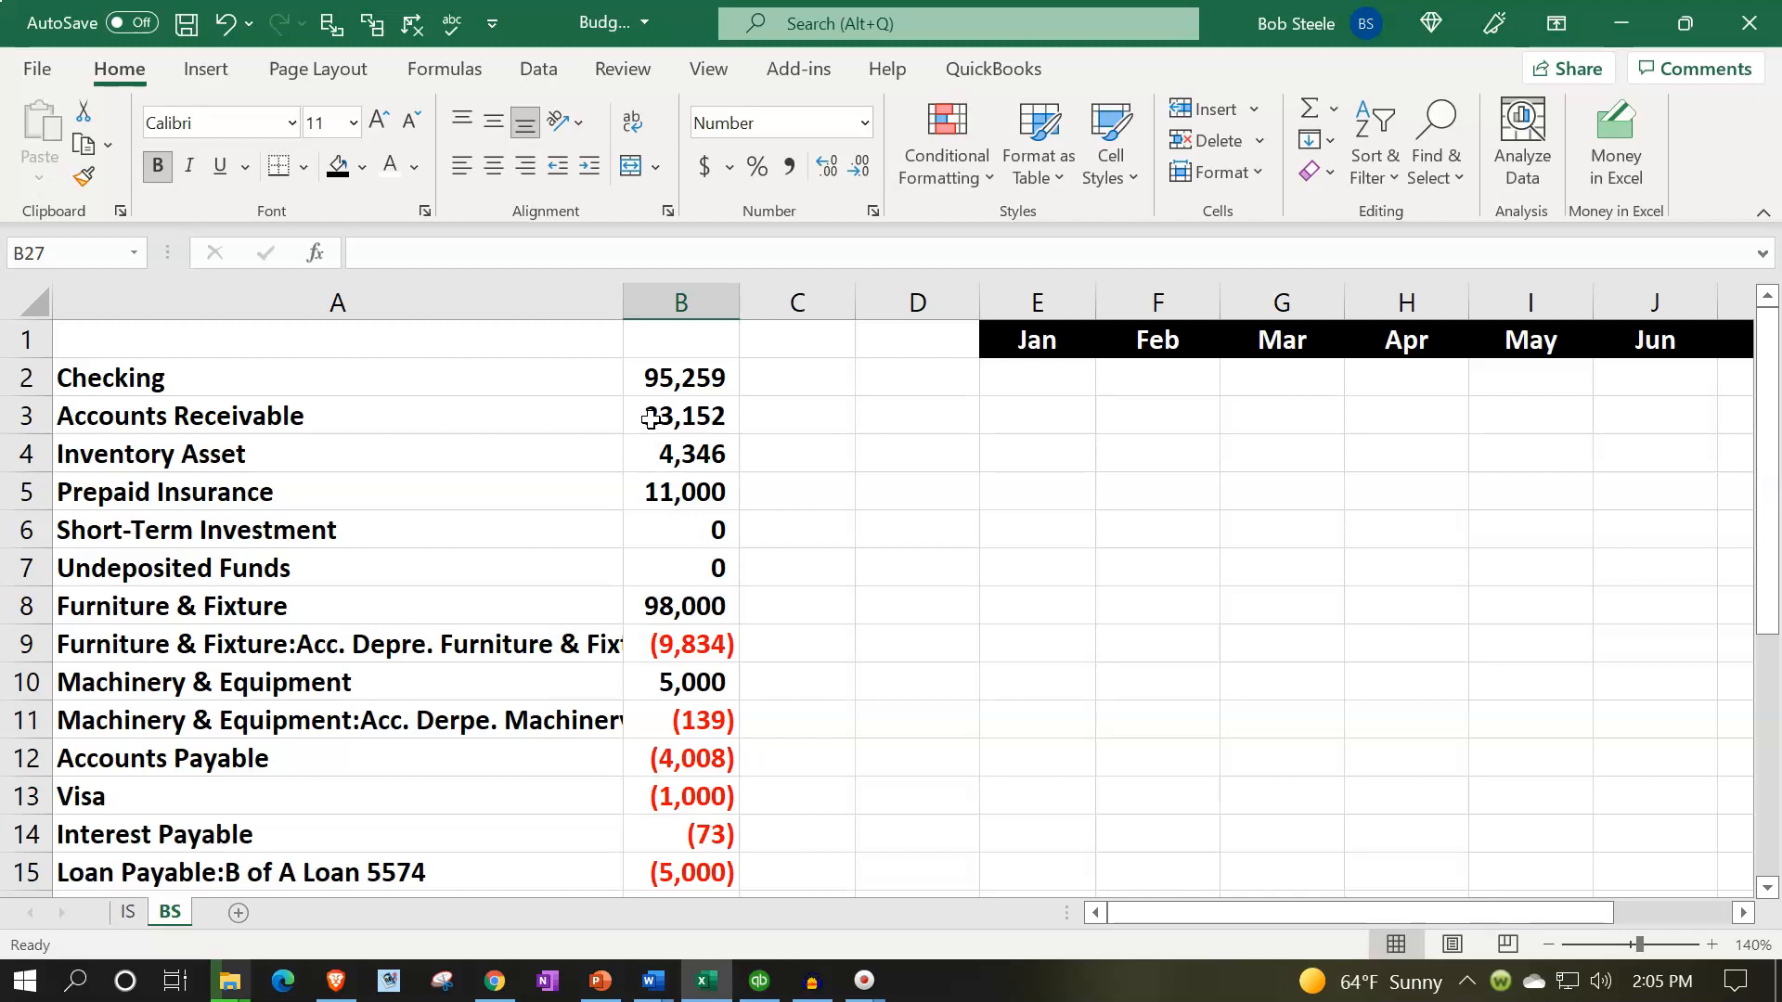
Insert two blank rows above the Checking row on the BS sheet
left_click(30, 376)
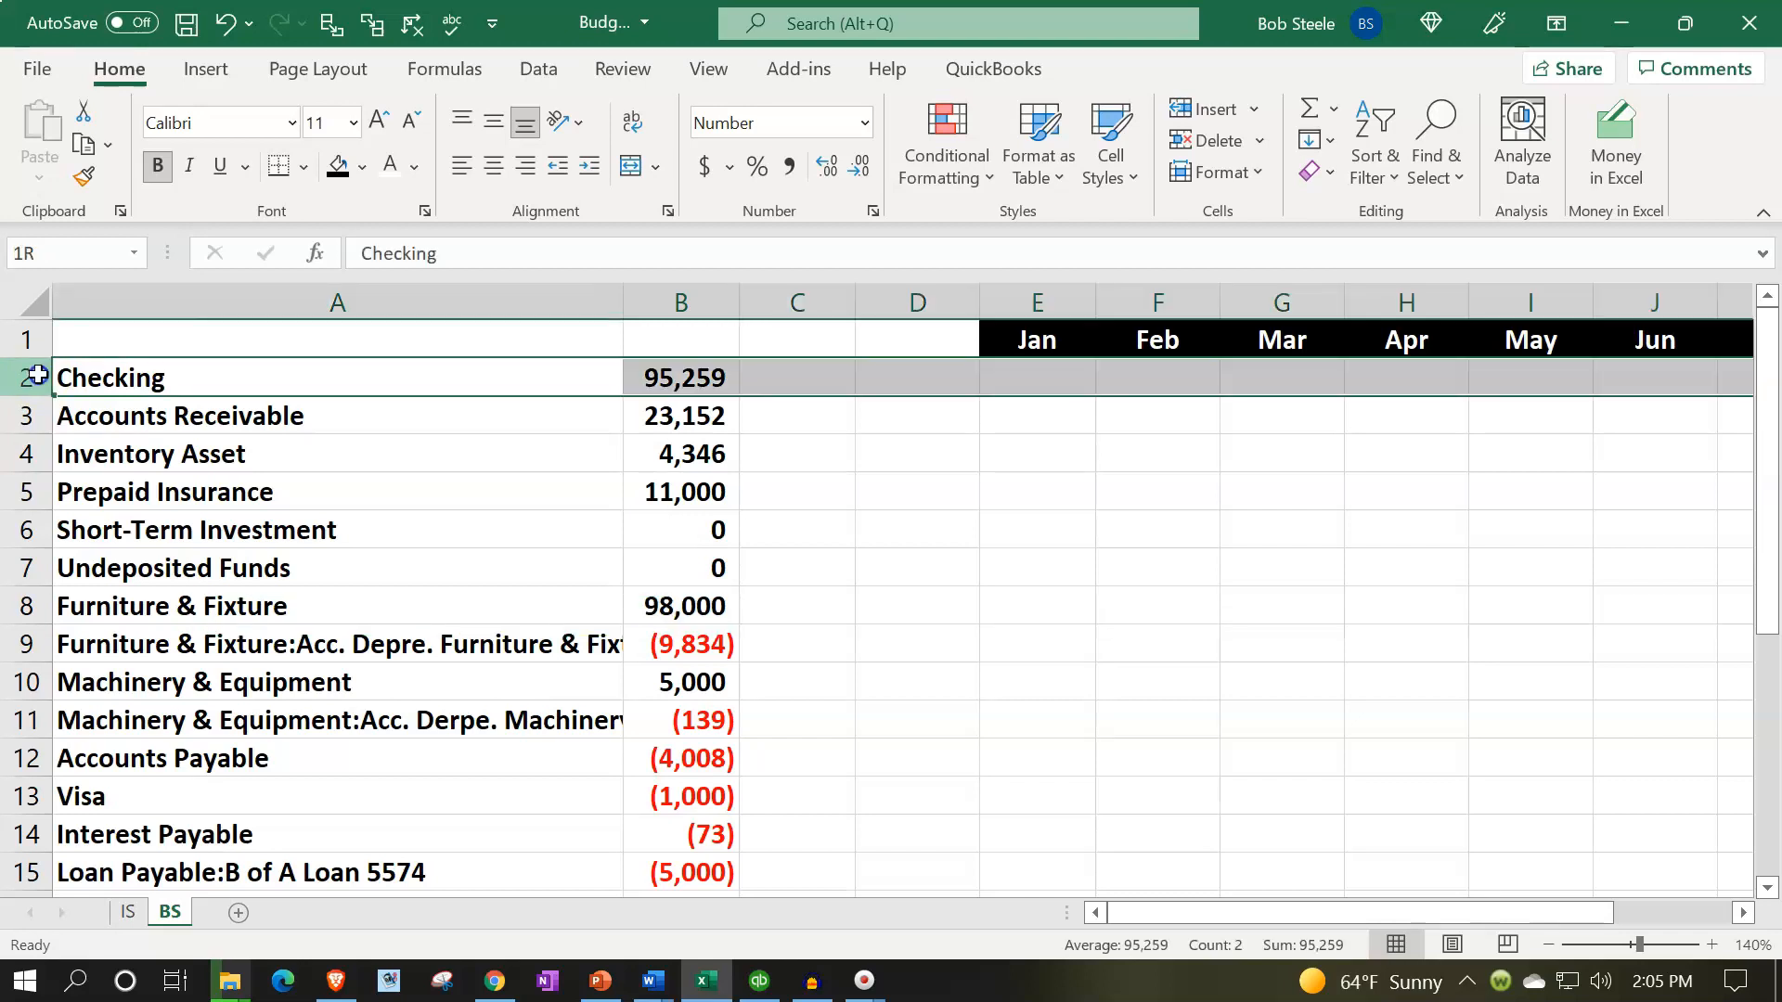
left_click_drag(37, 374, 28, 415)
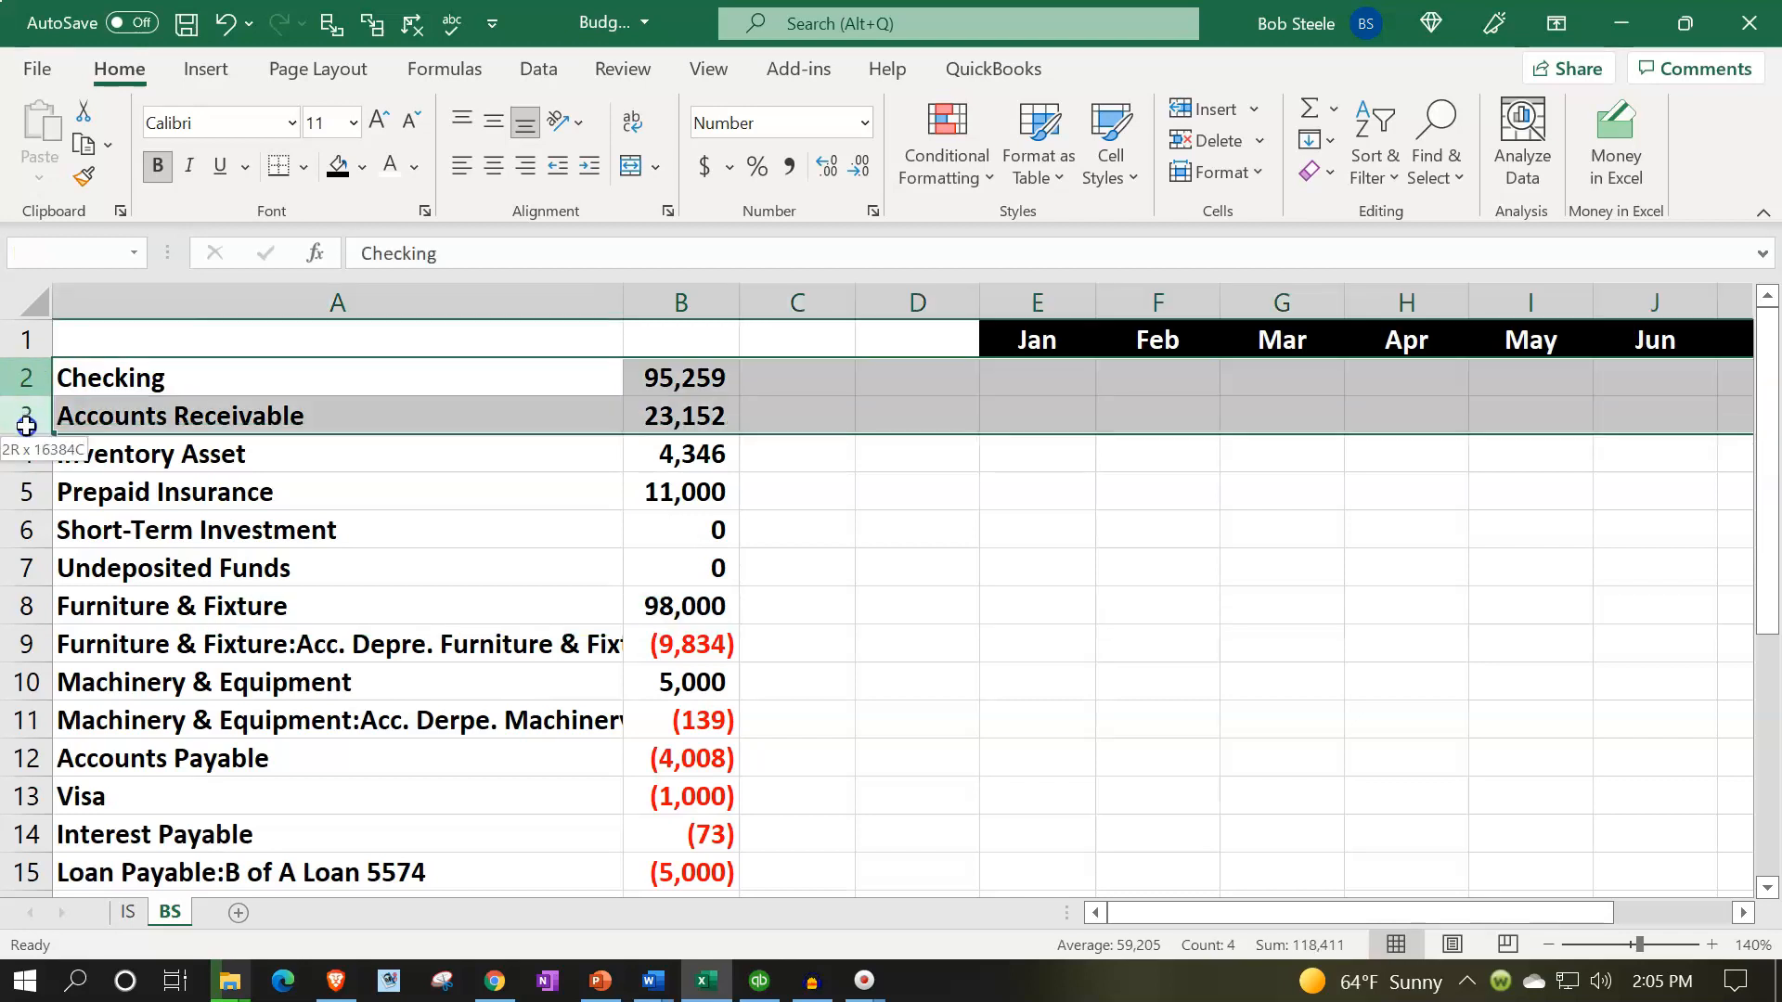
right_click(294, 413)
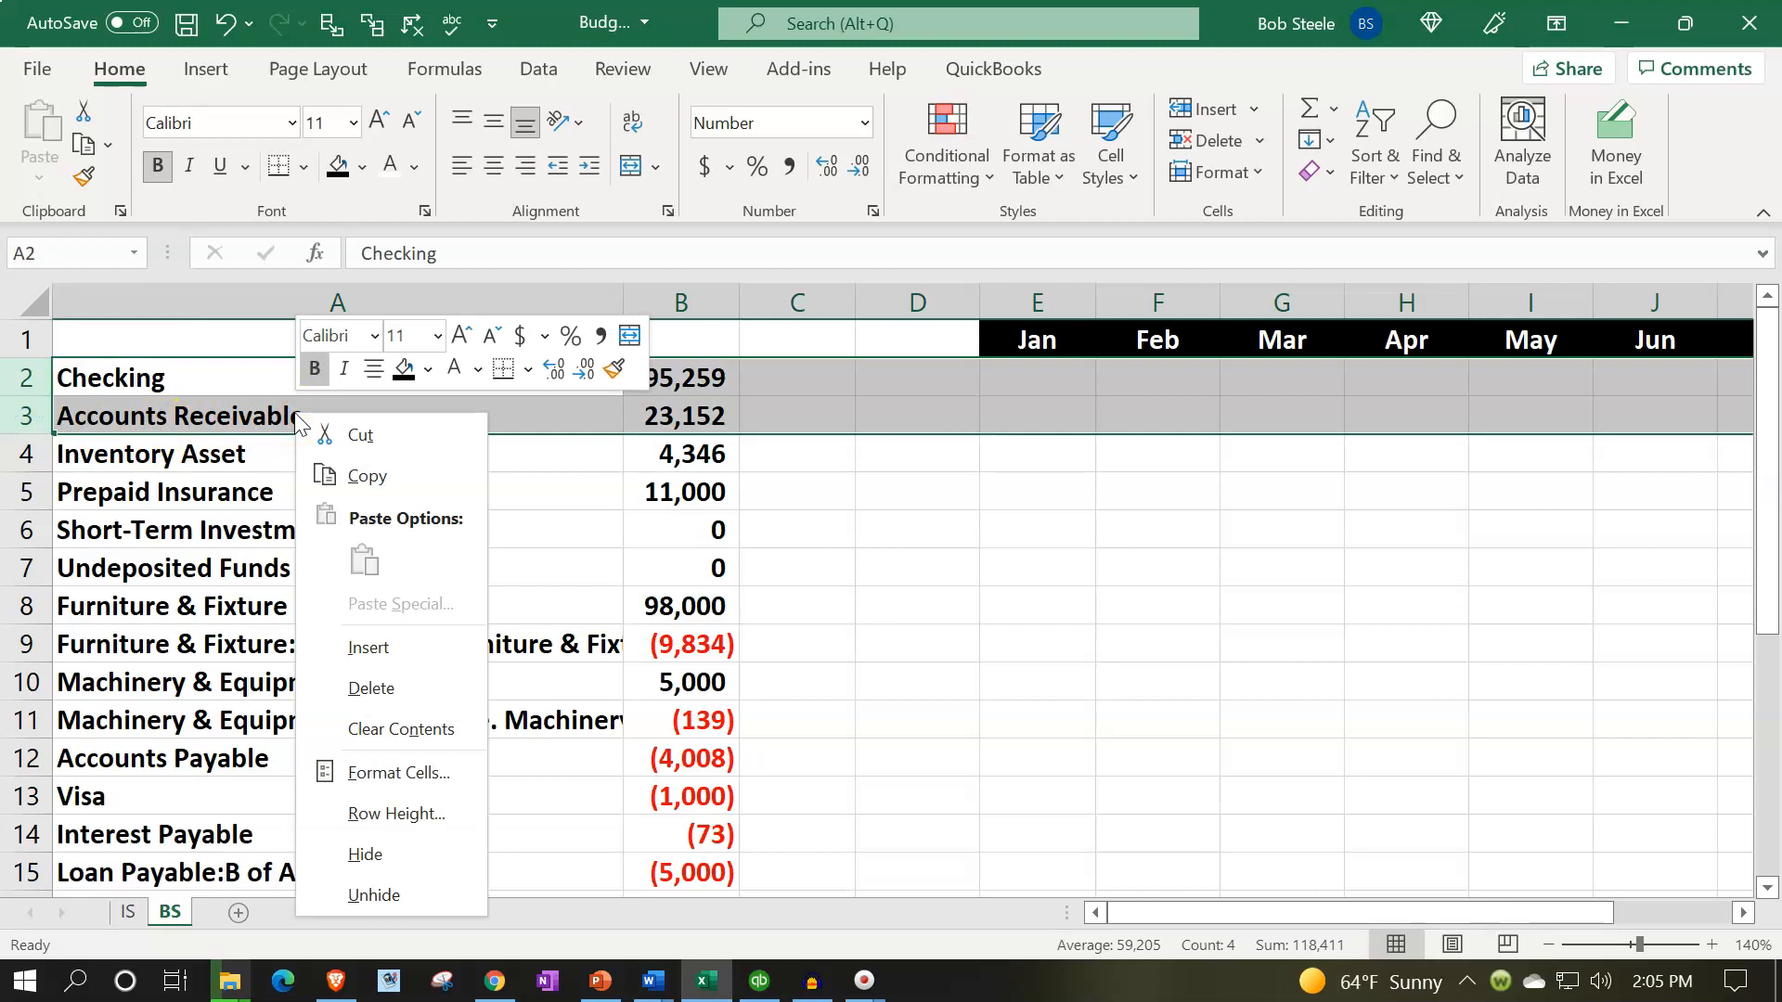
left_click(343, 649)
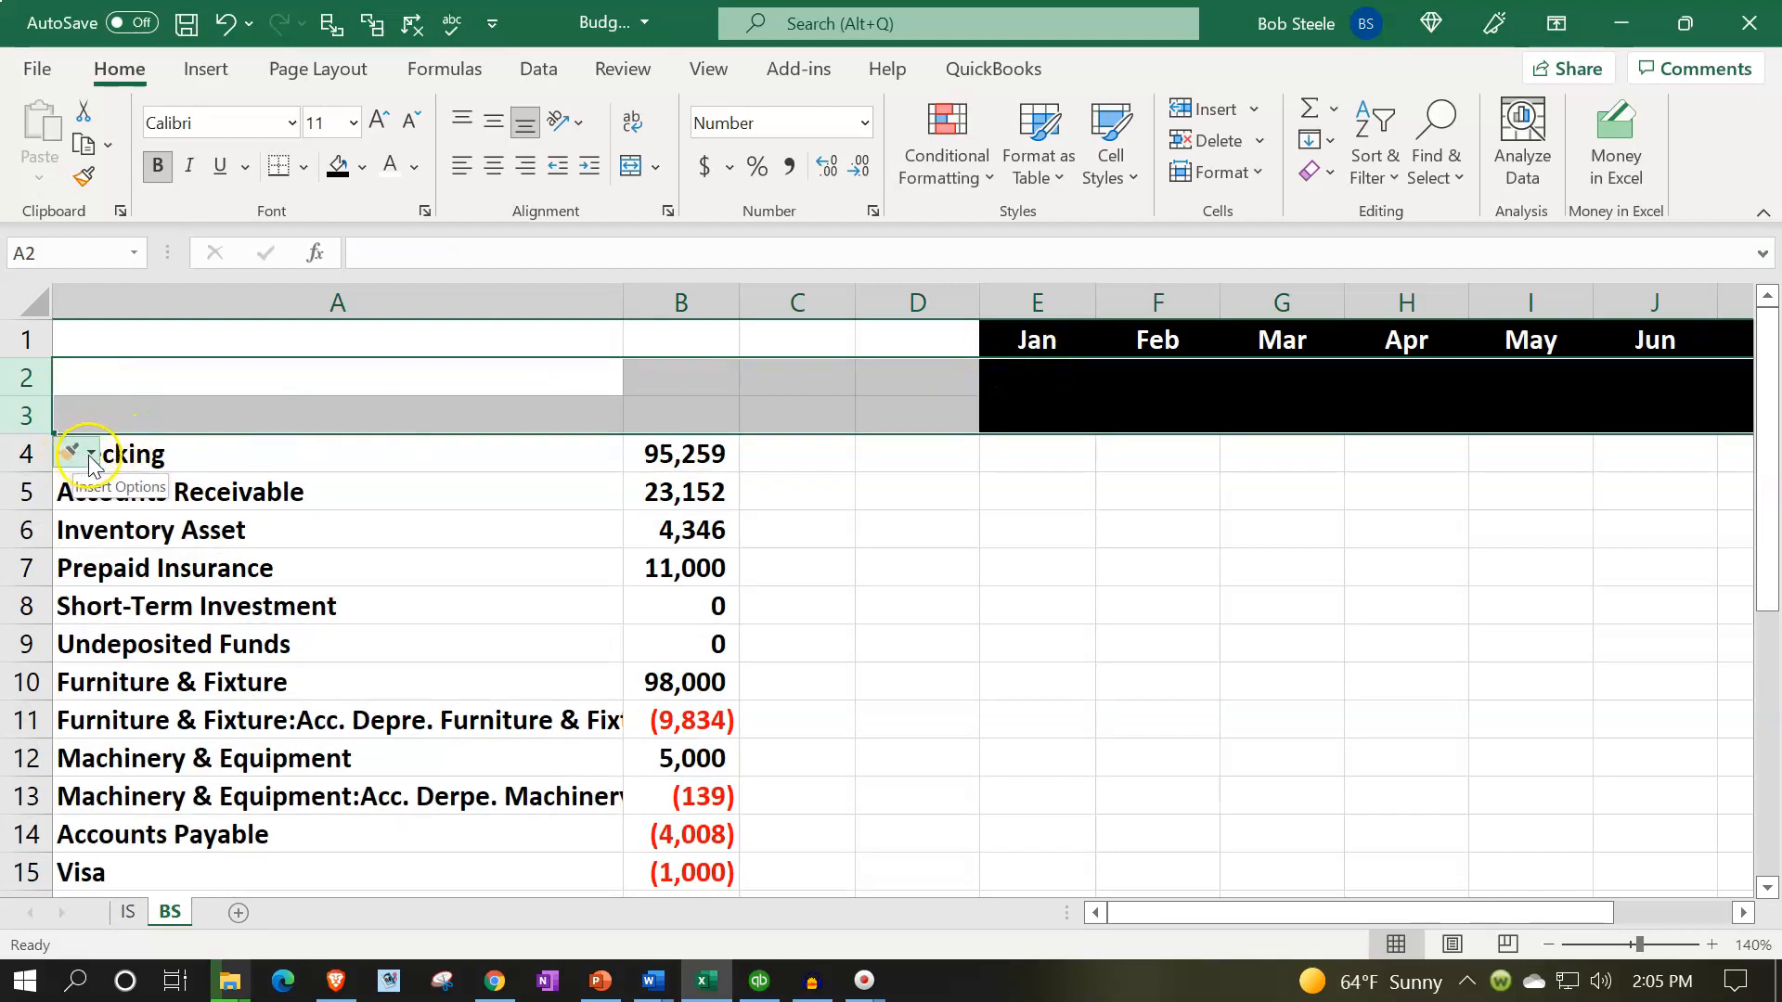
Format the two inserted rows the same as the rows below them
left_click(93, 463)
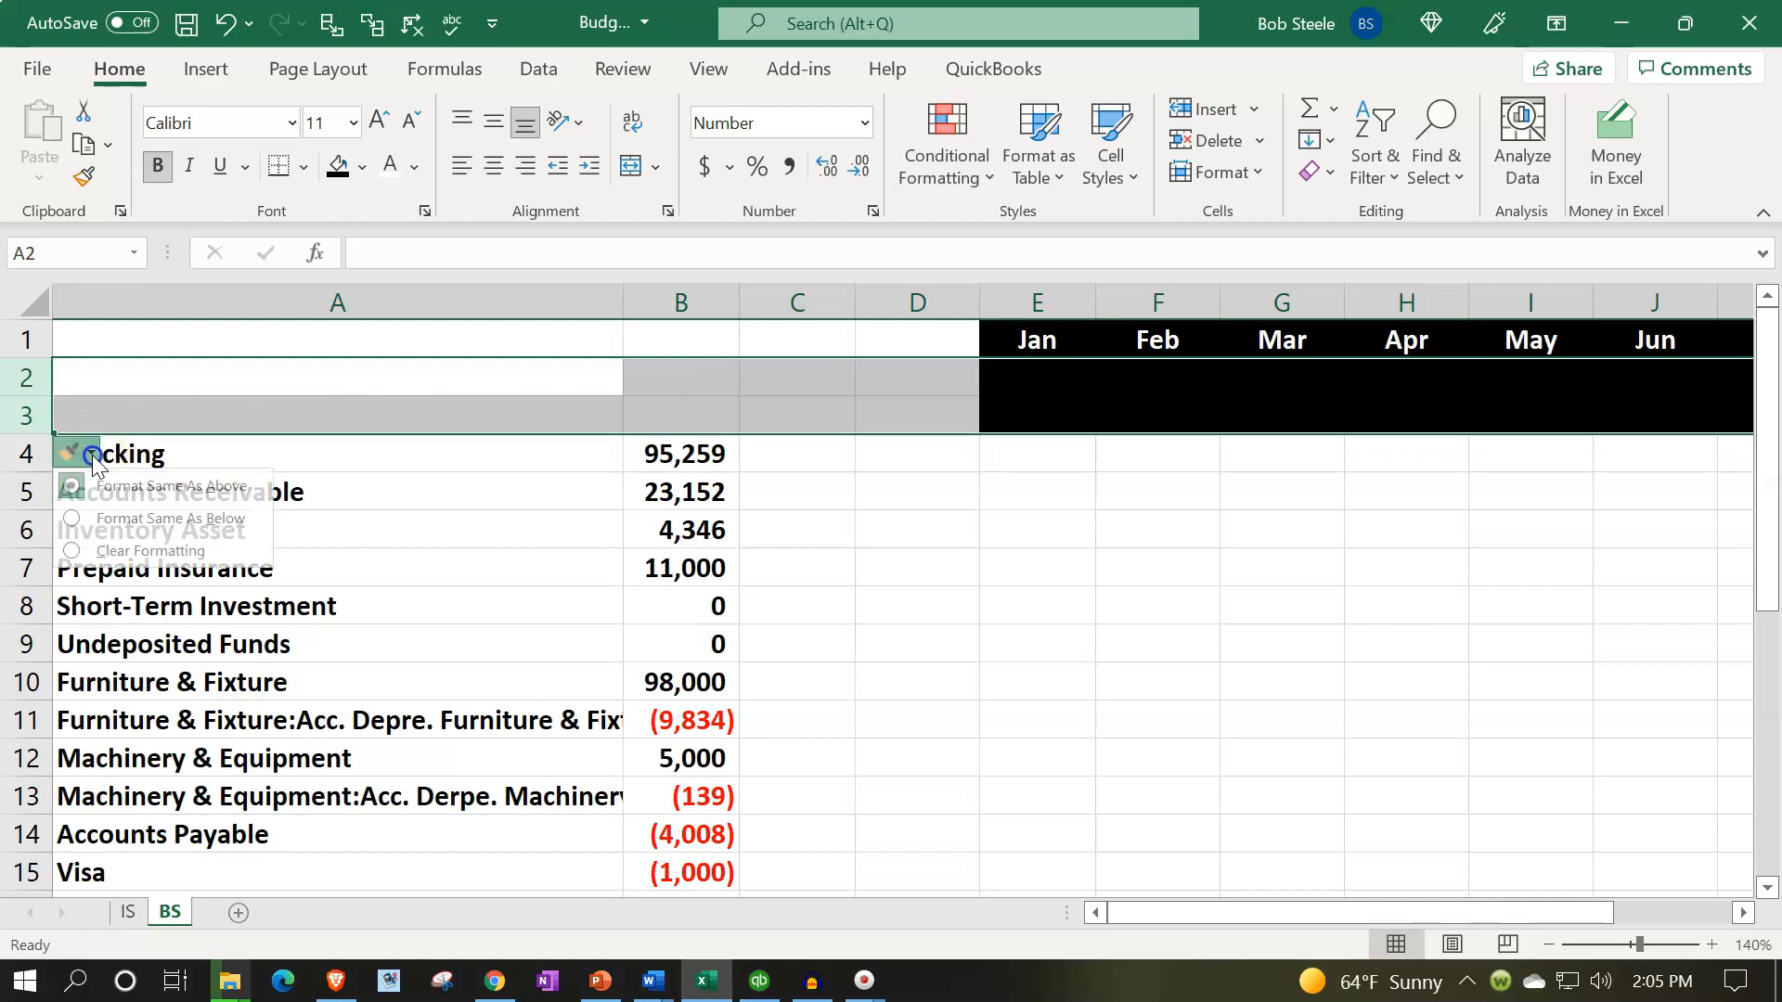
left_click(136, 552)
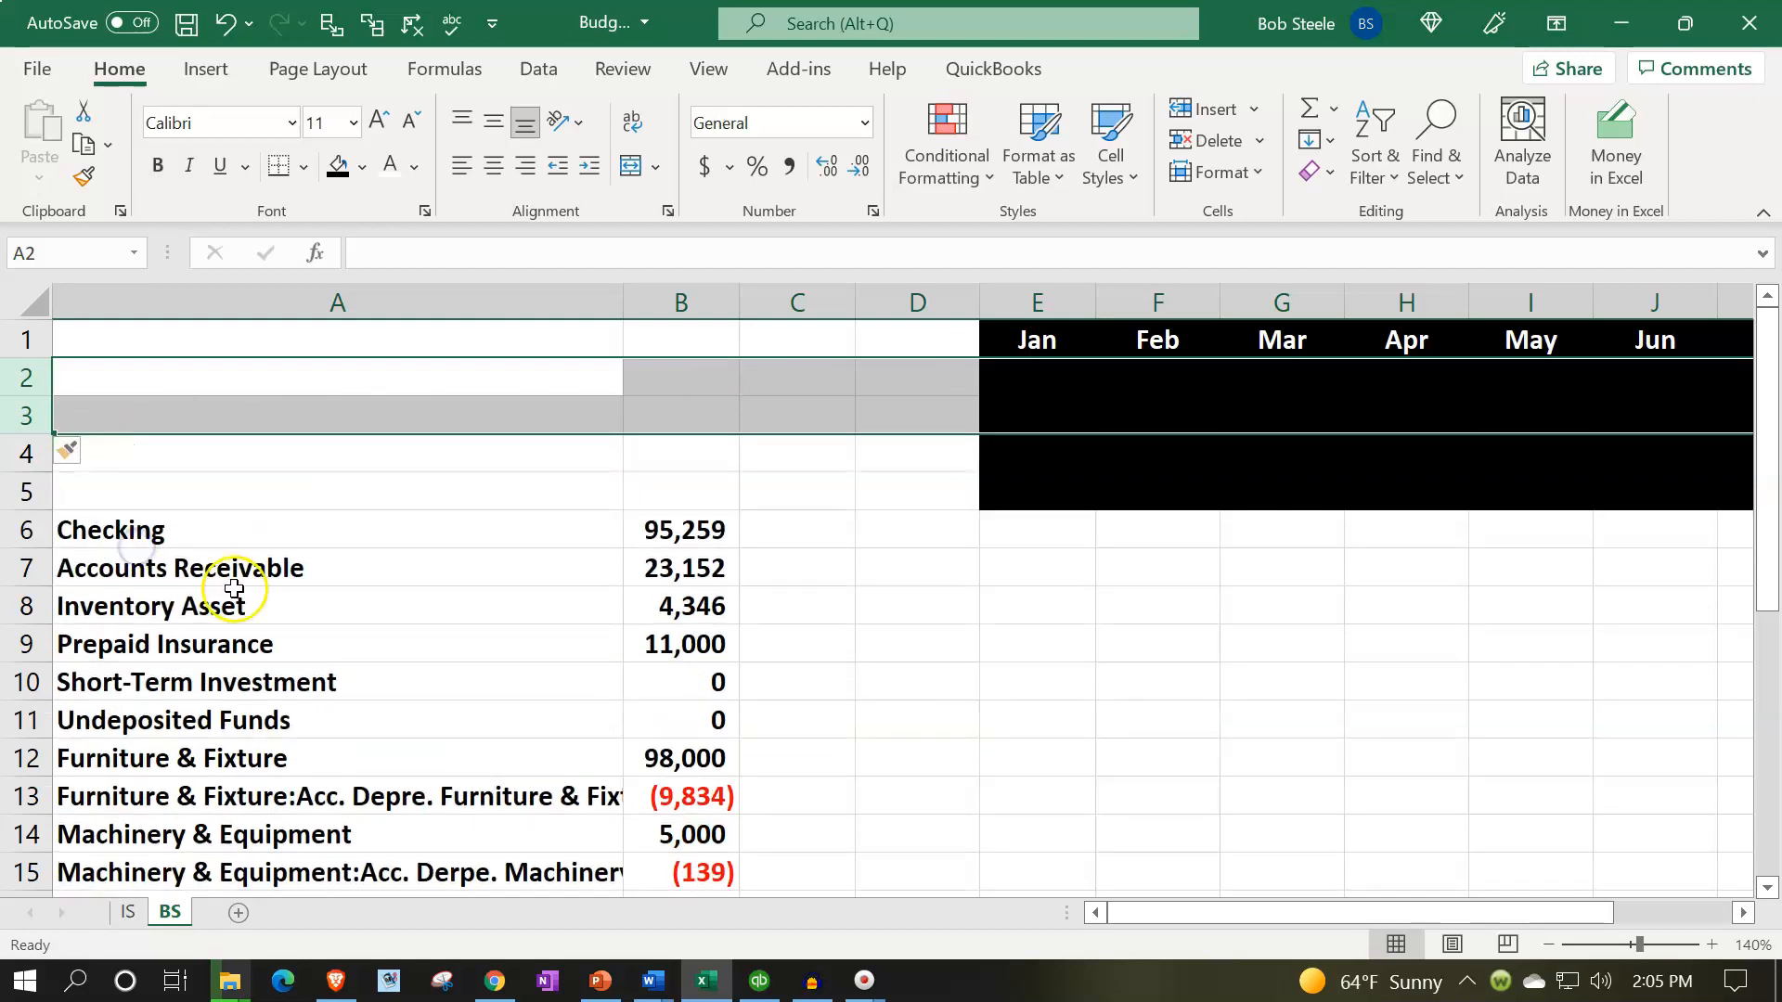
left_click(82, 452)
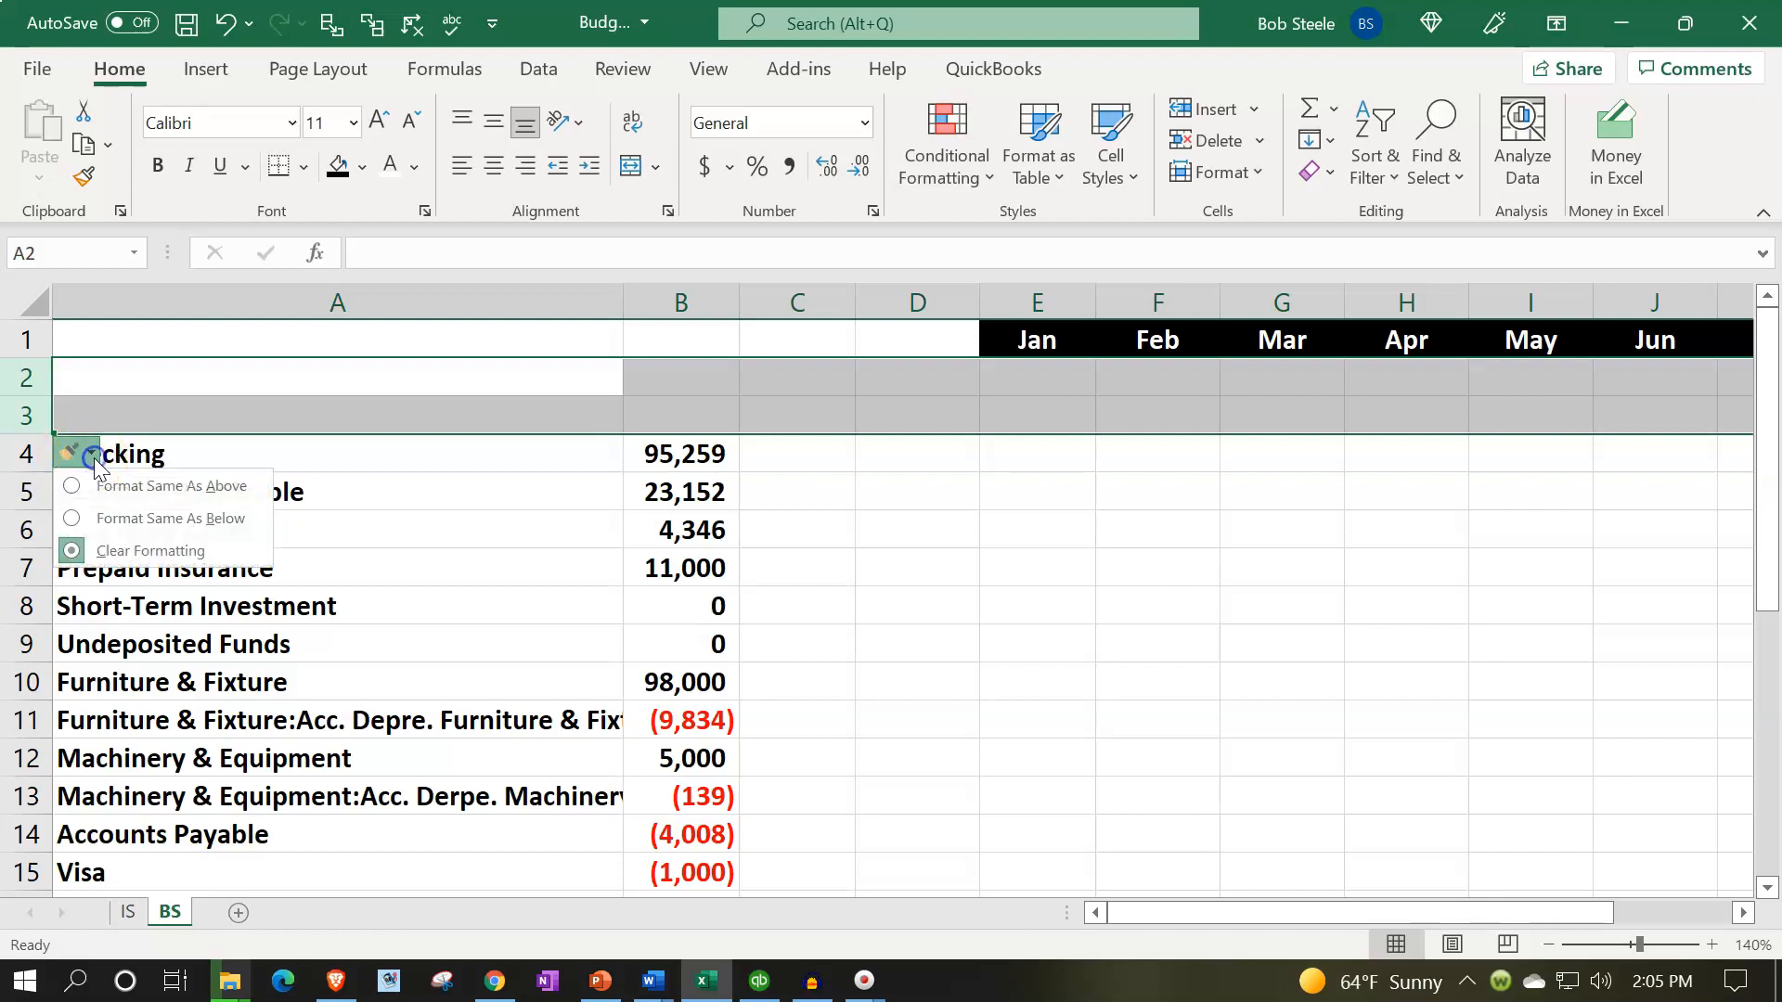
left_click(128, 518)
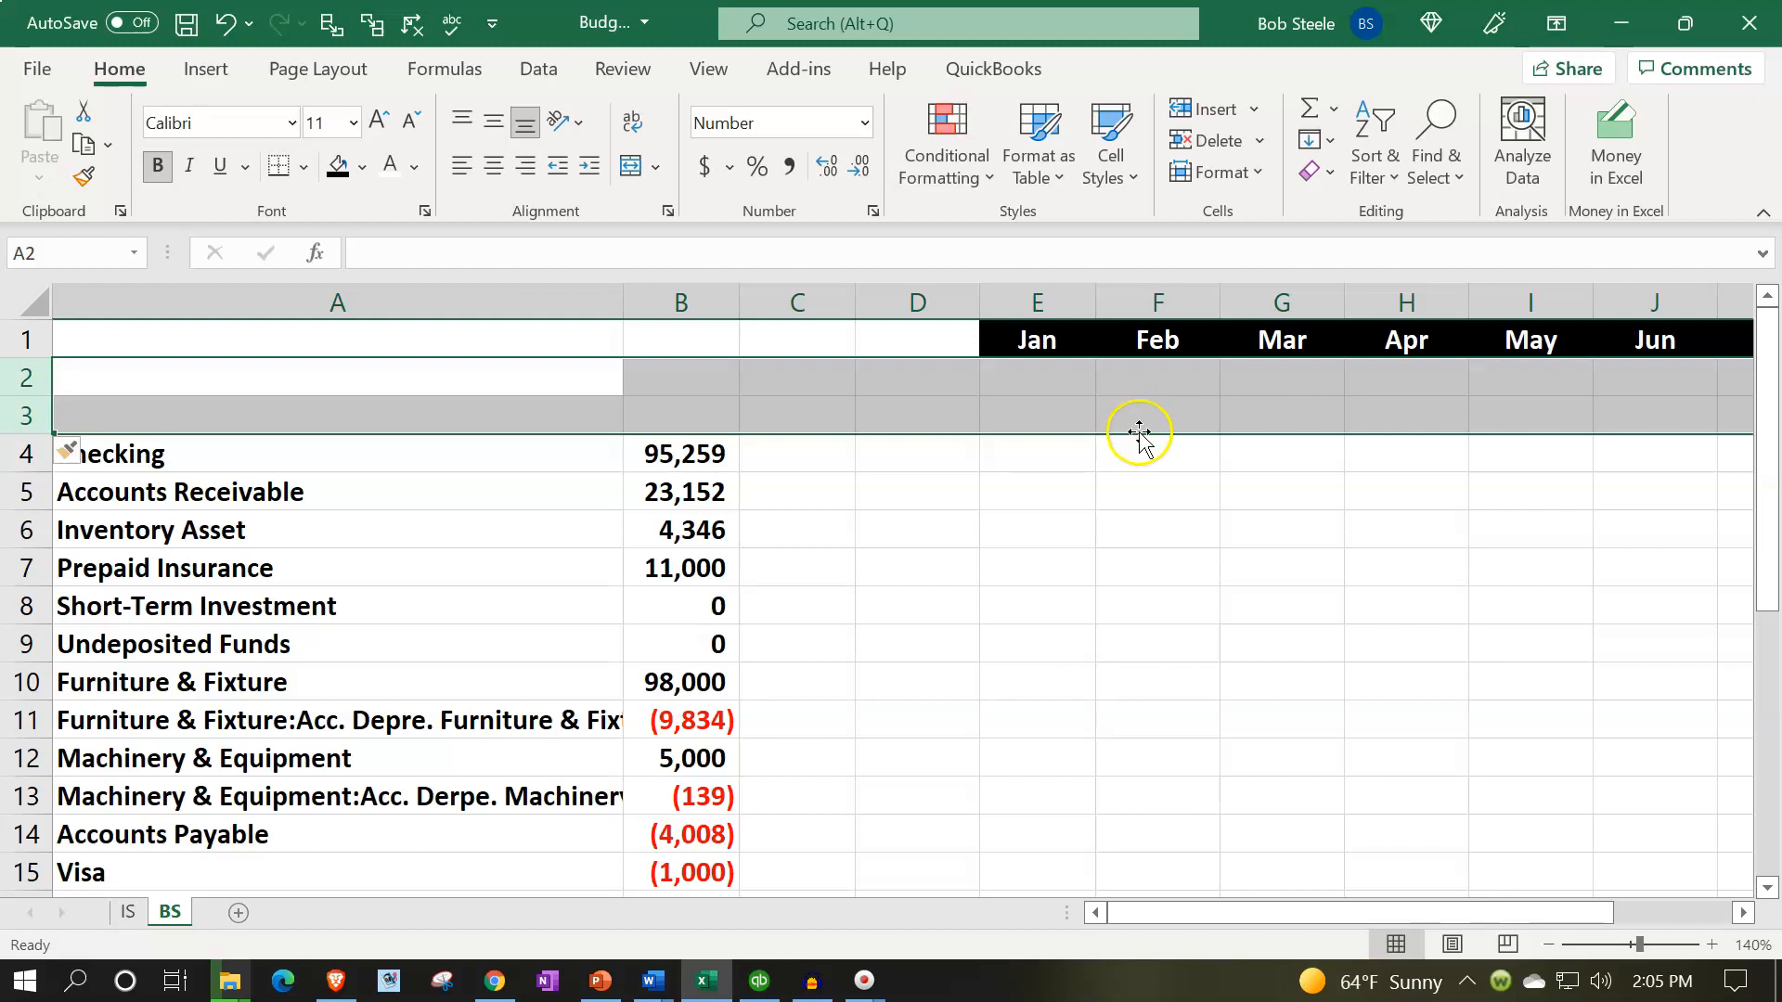
left_click(1125, 456)
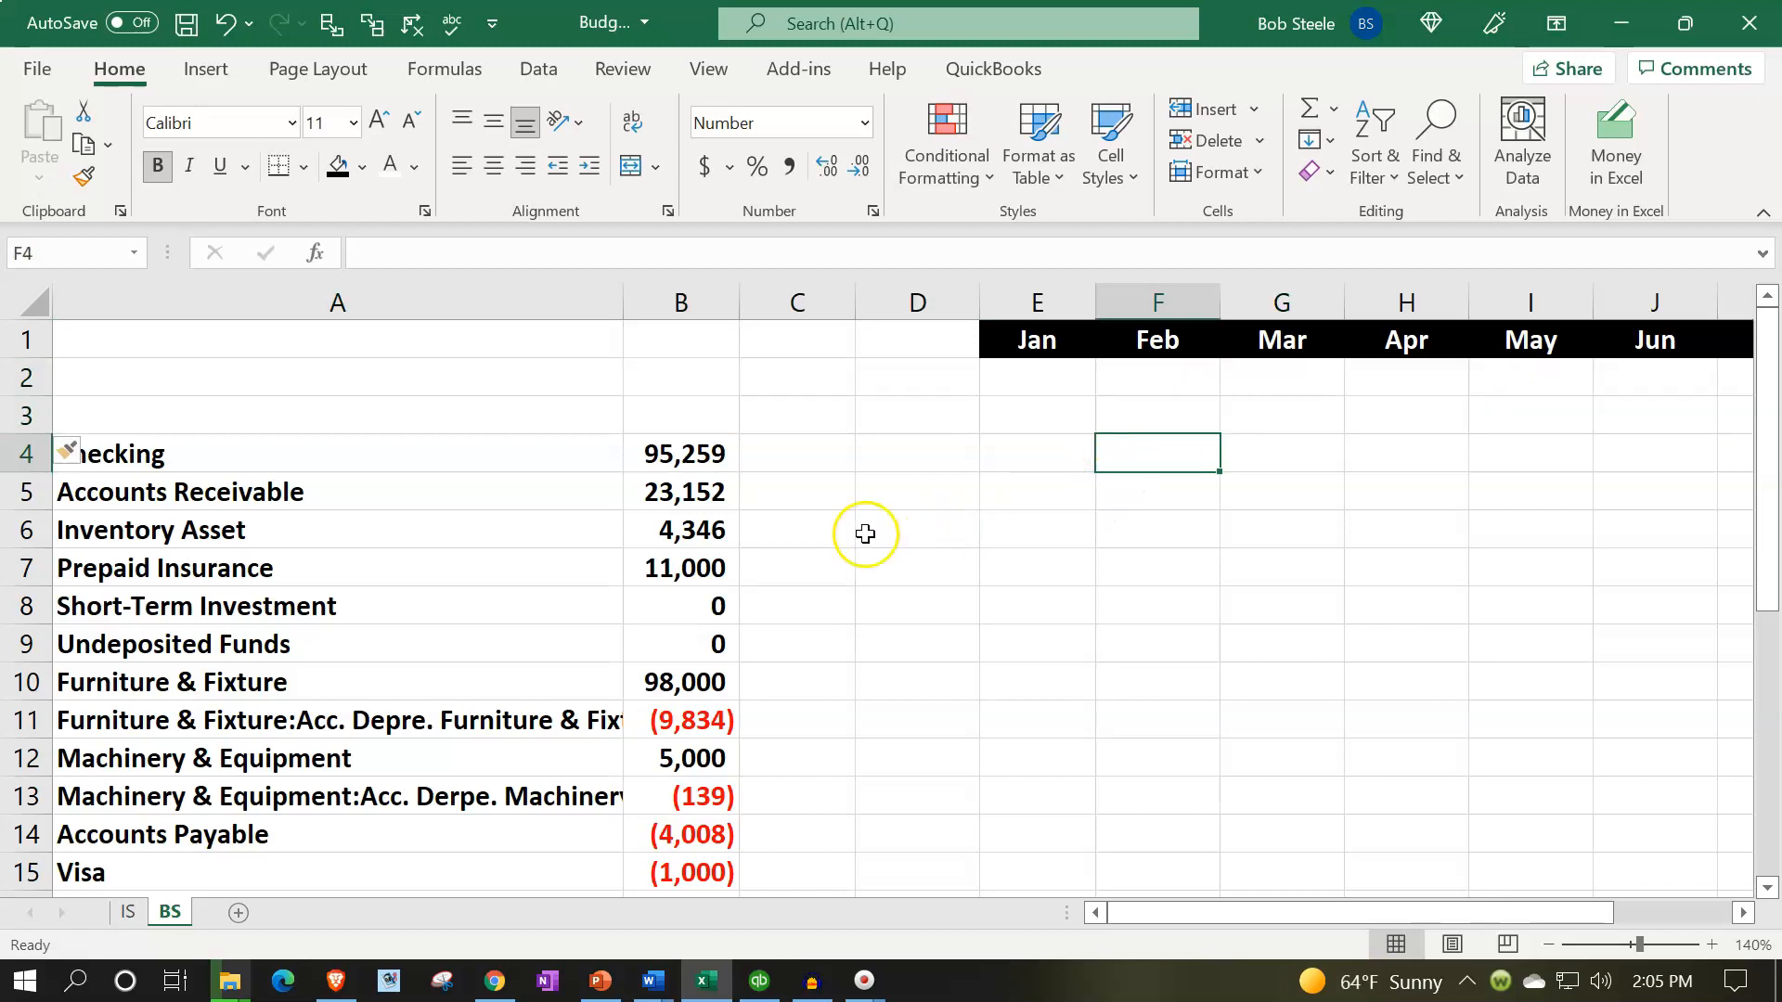
Examine the base amounts in B2:B4 and the January amounts in D2:D4 for the three income lines on the IS sheet
left_click(128, 912)
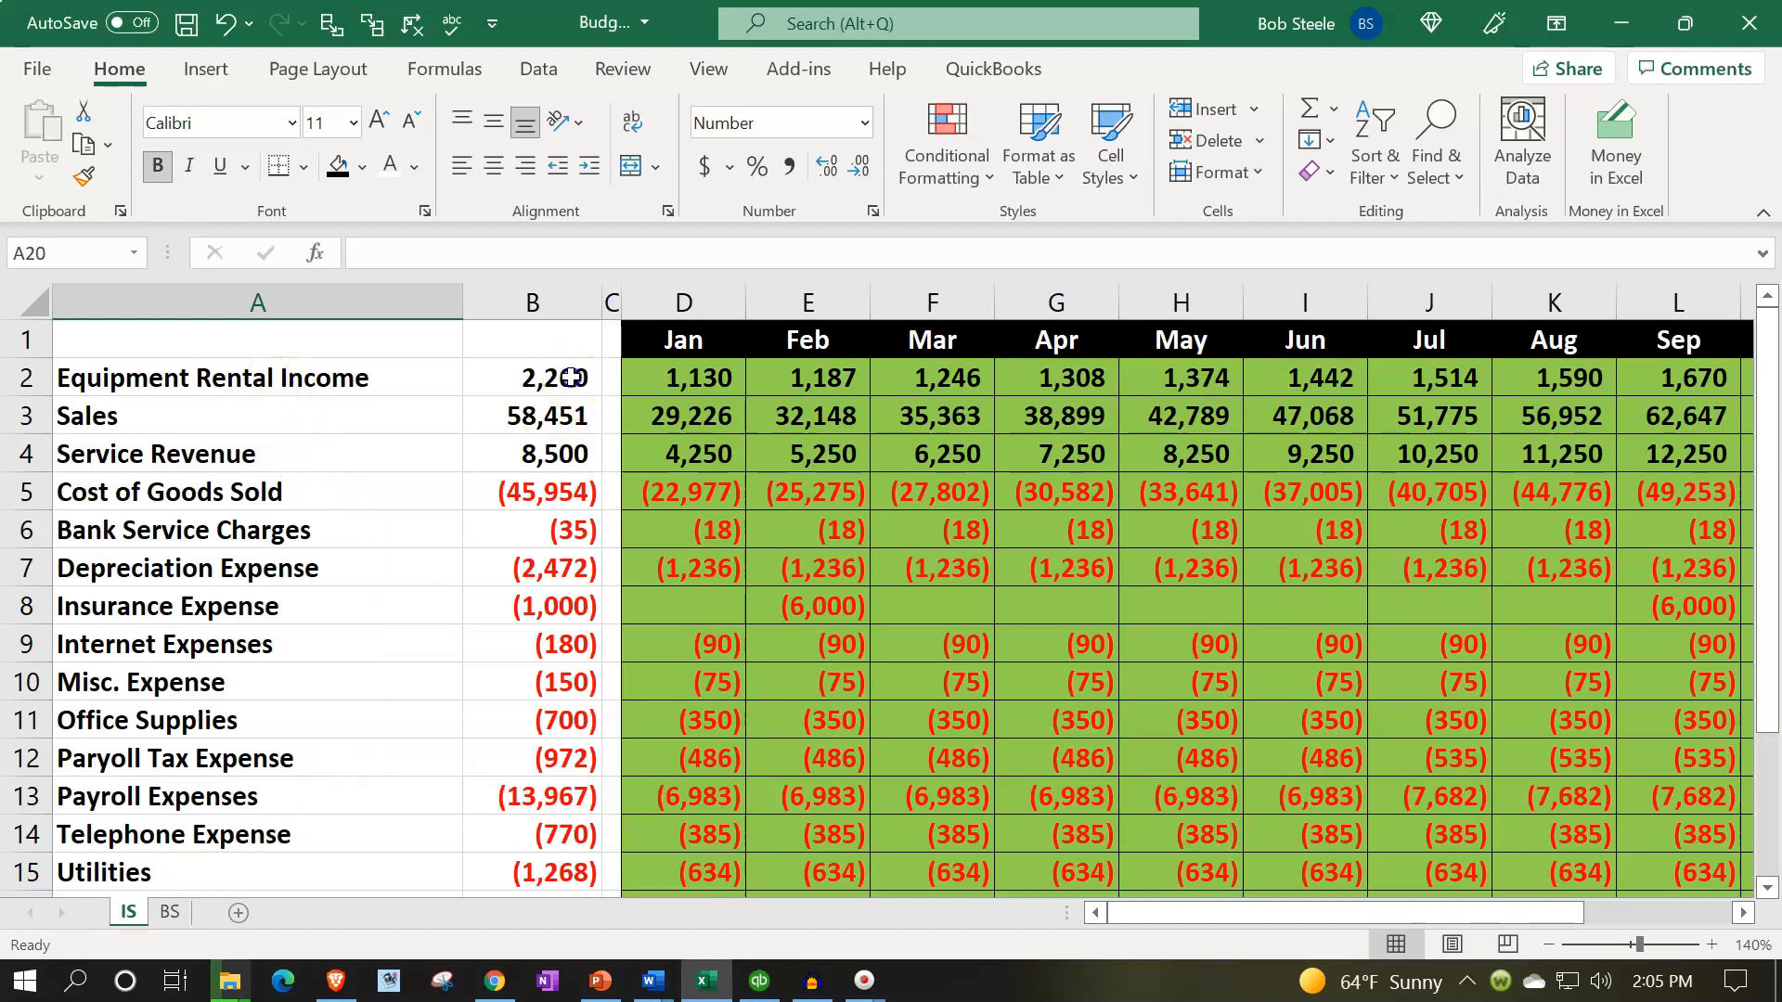
left_click_drag(575, 378, 565, 453)
left_click_drag(687, 377, 706, 453)
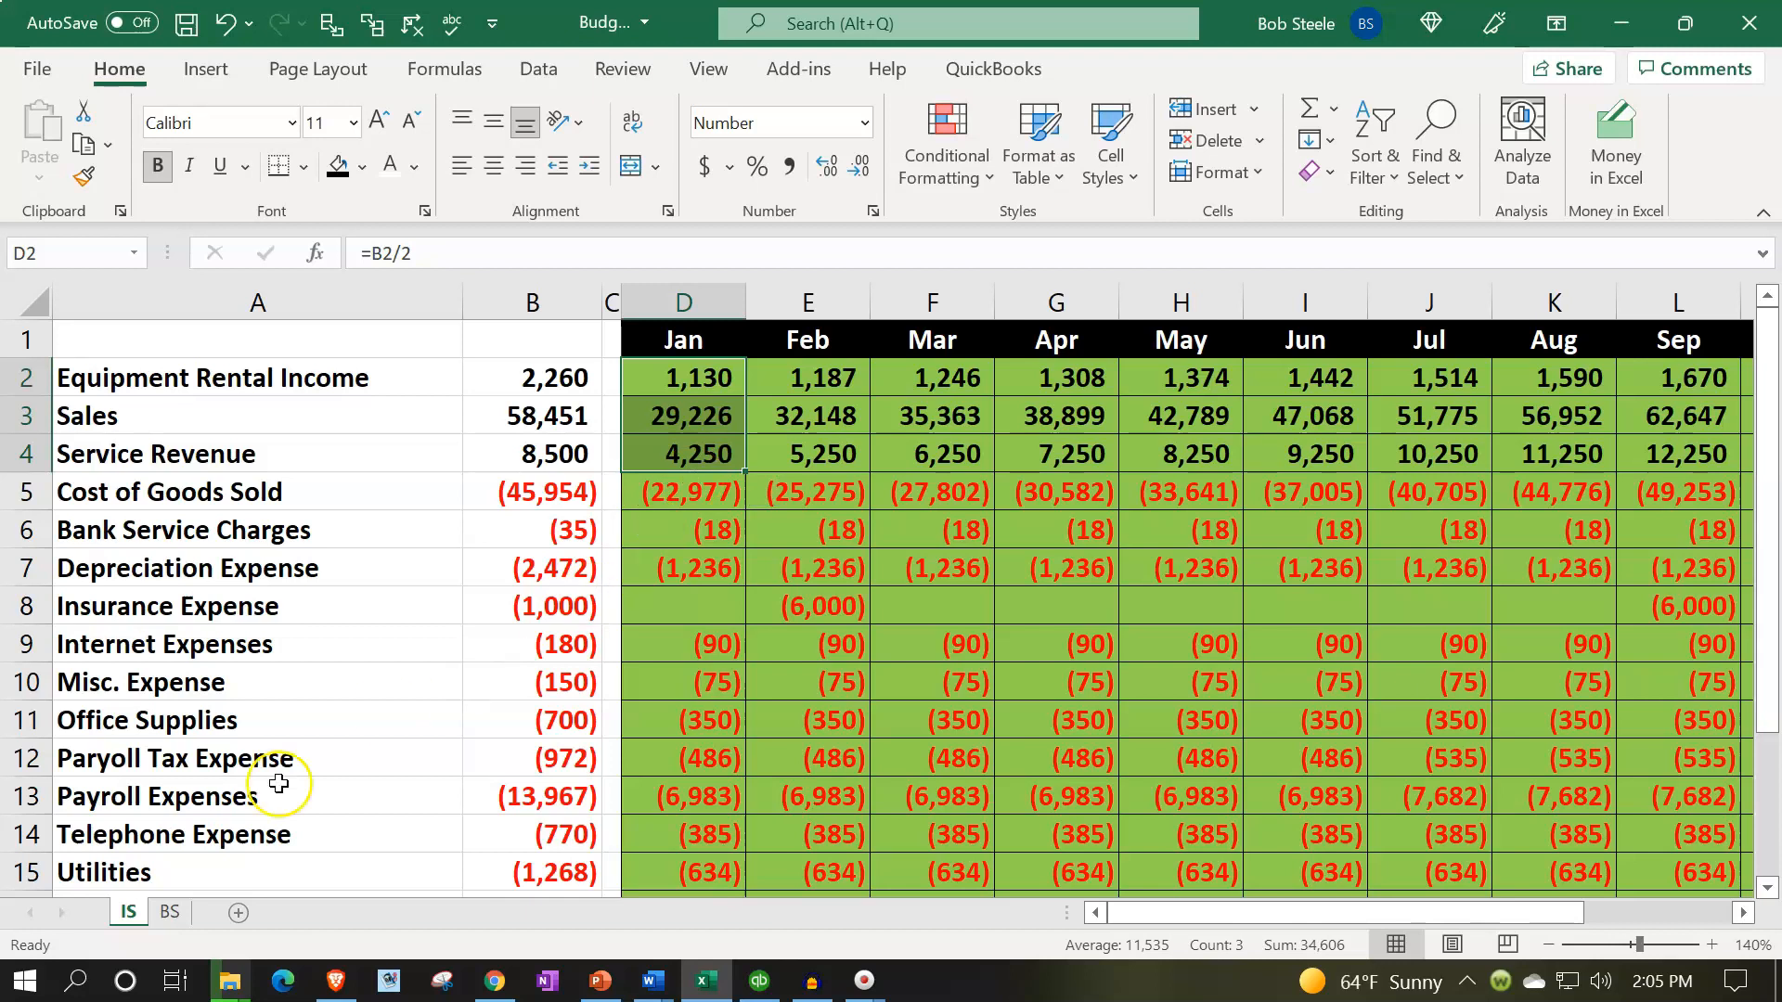
Enter the label "Projected revenue" in cell A2 of the BS sheet
left_click(168, 912)
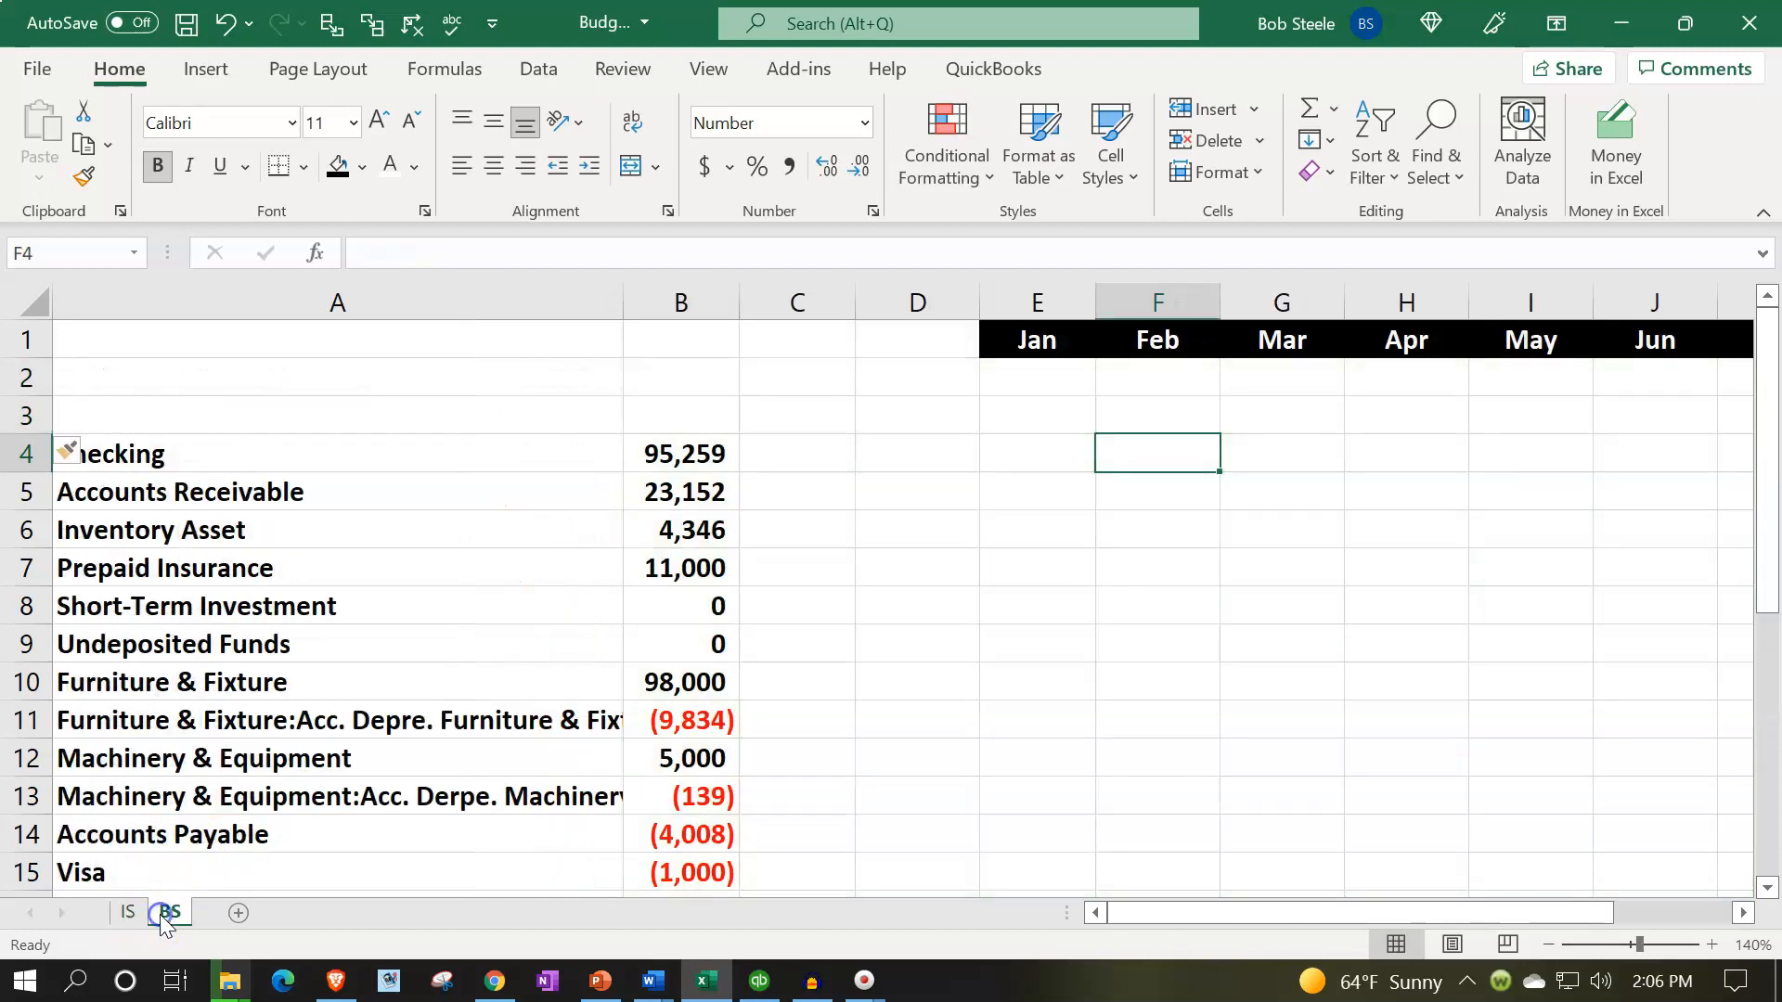
left_click(193, 384)
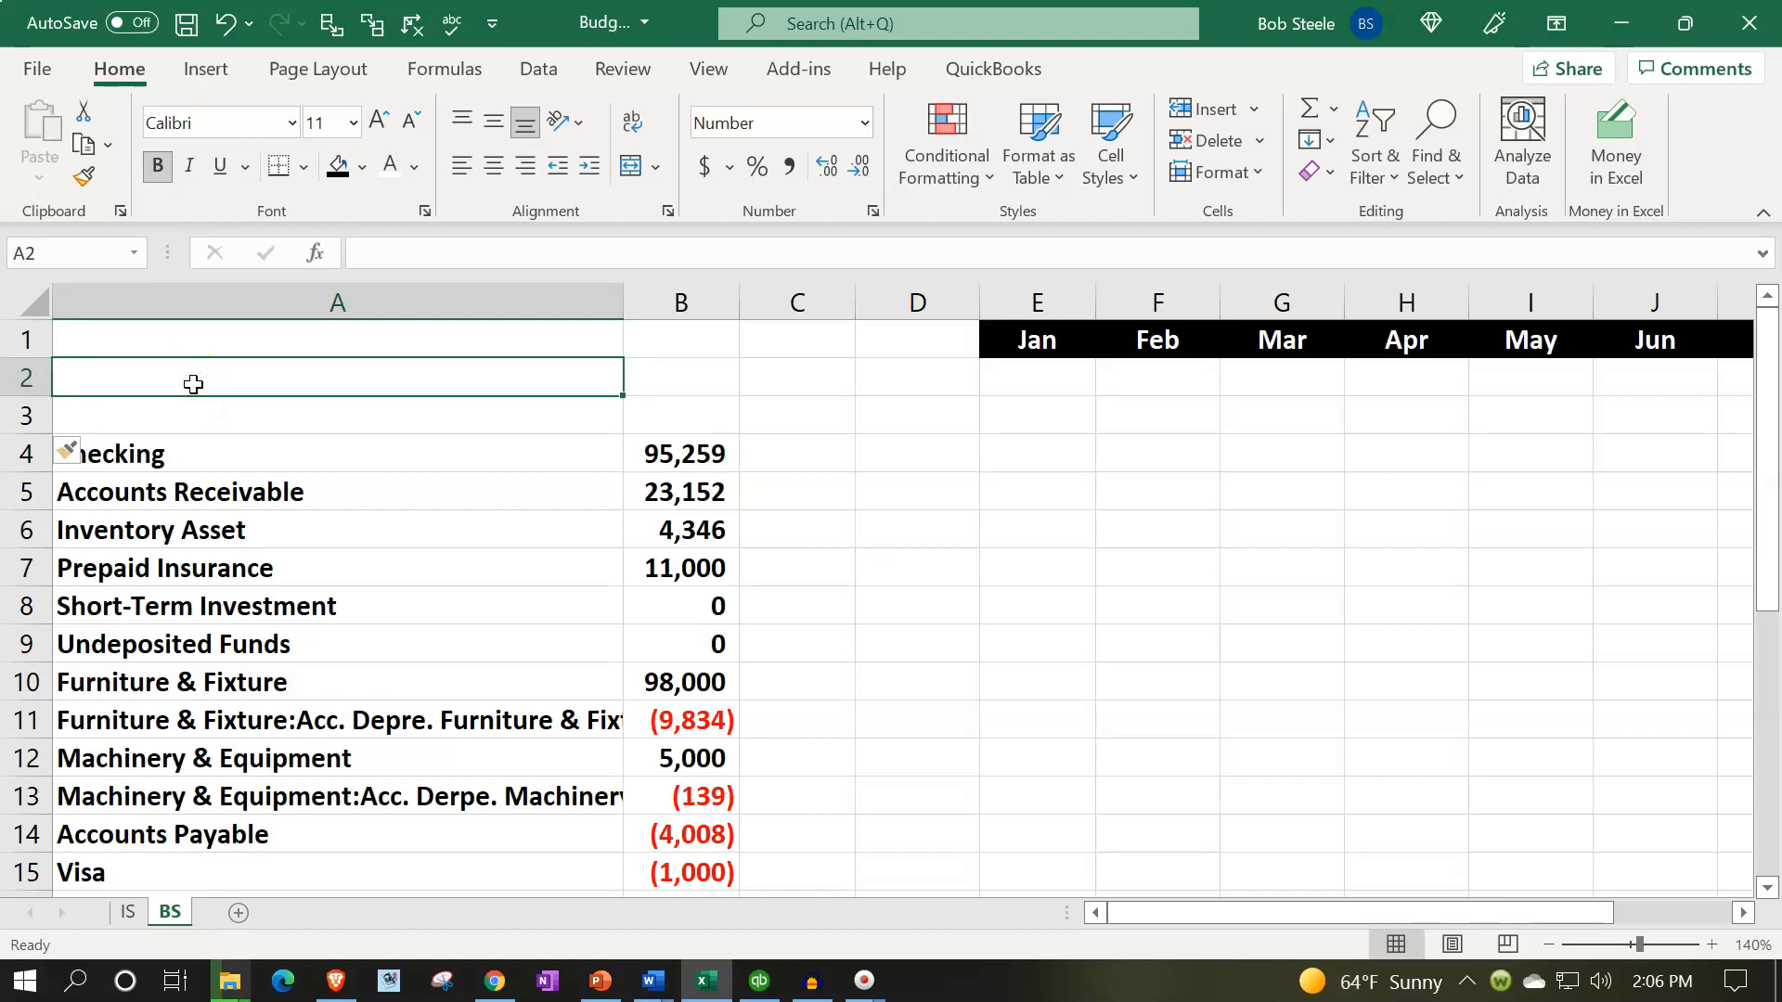
type("Projected sales")
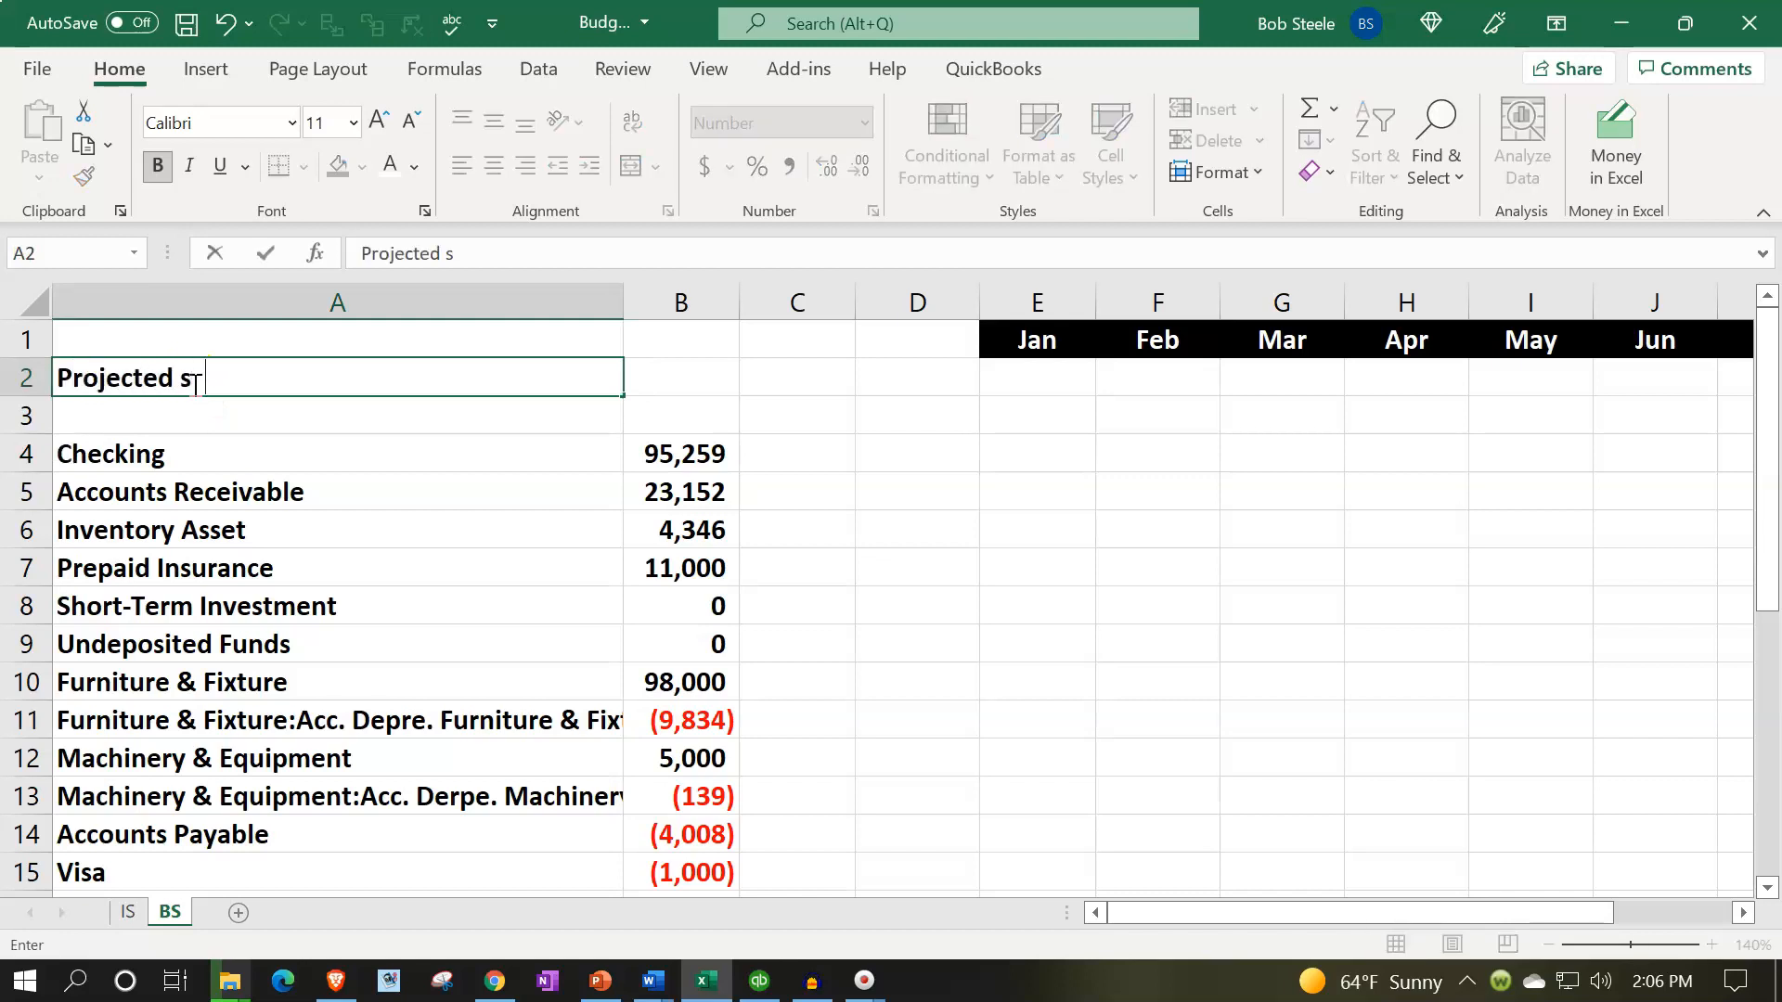
key("BackSpace")
key("BackSpace")
key("BackSpace")
key("BackSpace")
key("BackSpace")
type("revenue")
Calculate January's projected revenue in E2 of the BS sheet as the sum of D2:D4 on the IS sheet
key("Right")
key("Right")
key("Right")
key("Right")
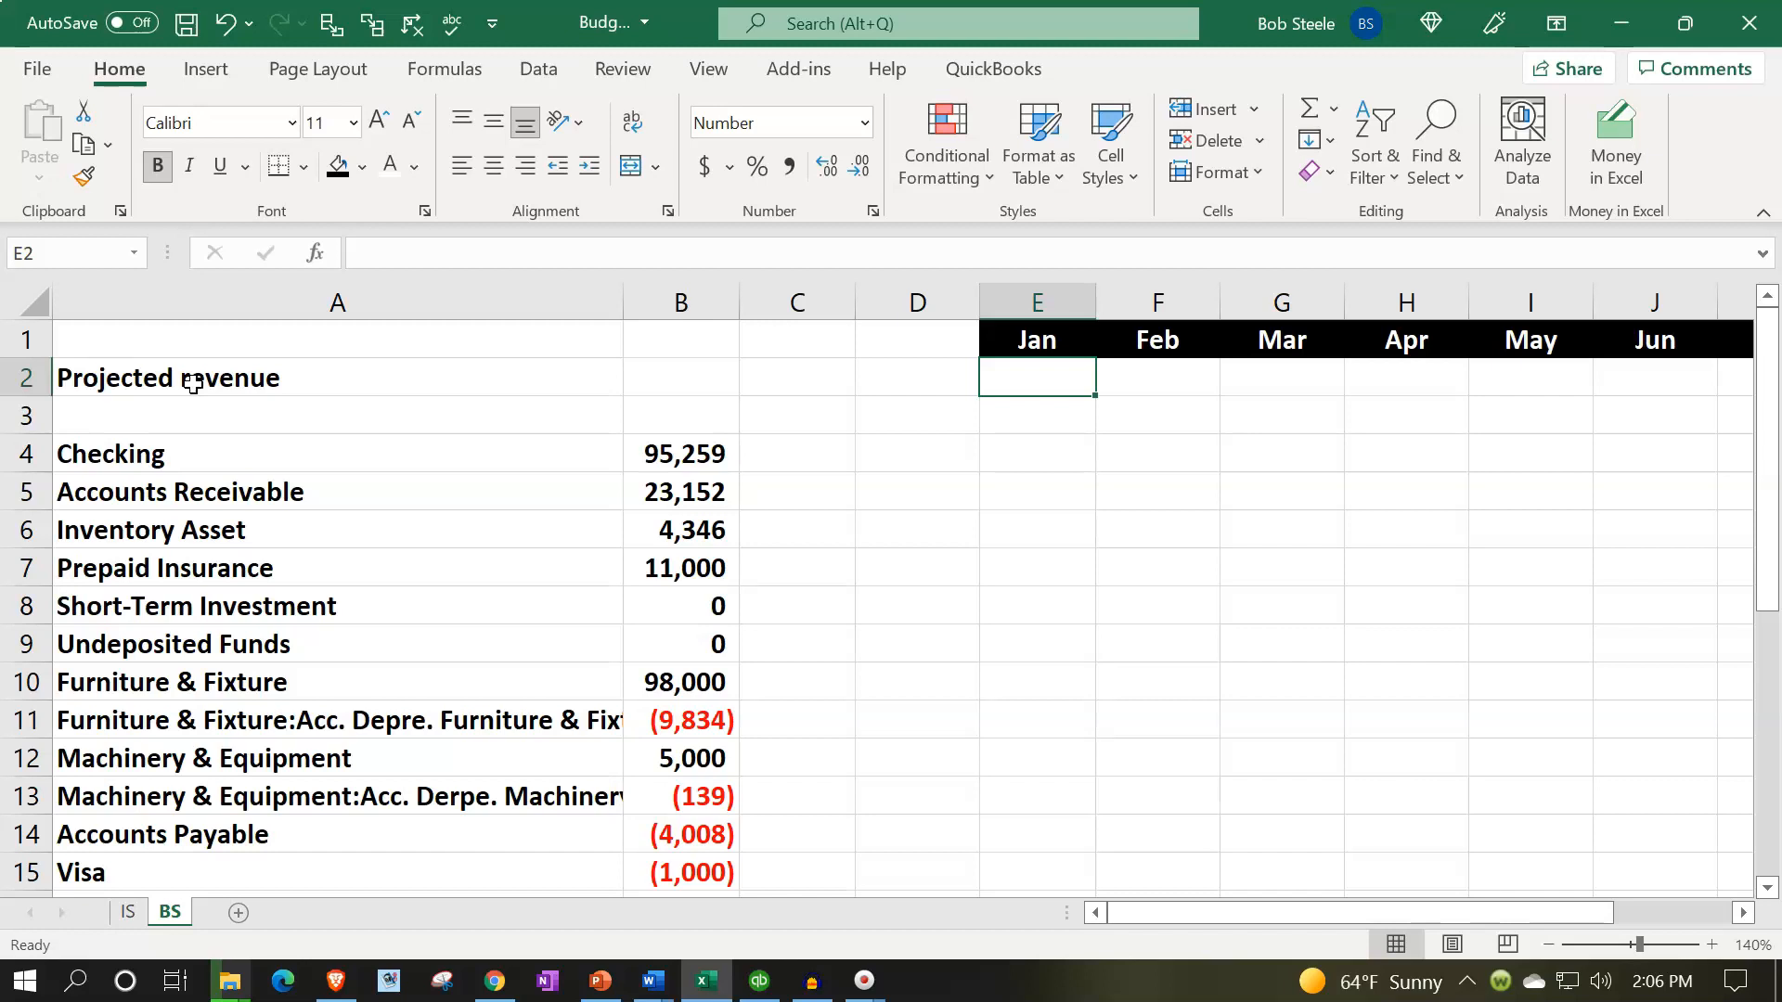
type("=sum(")
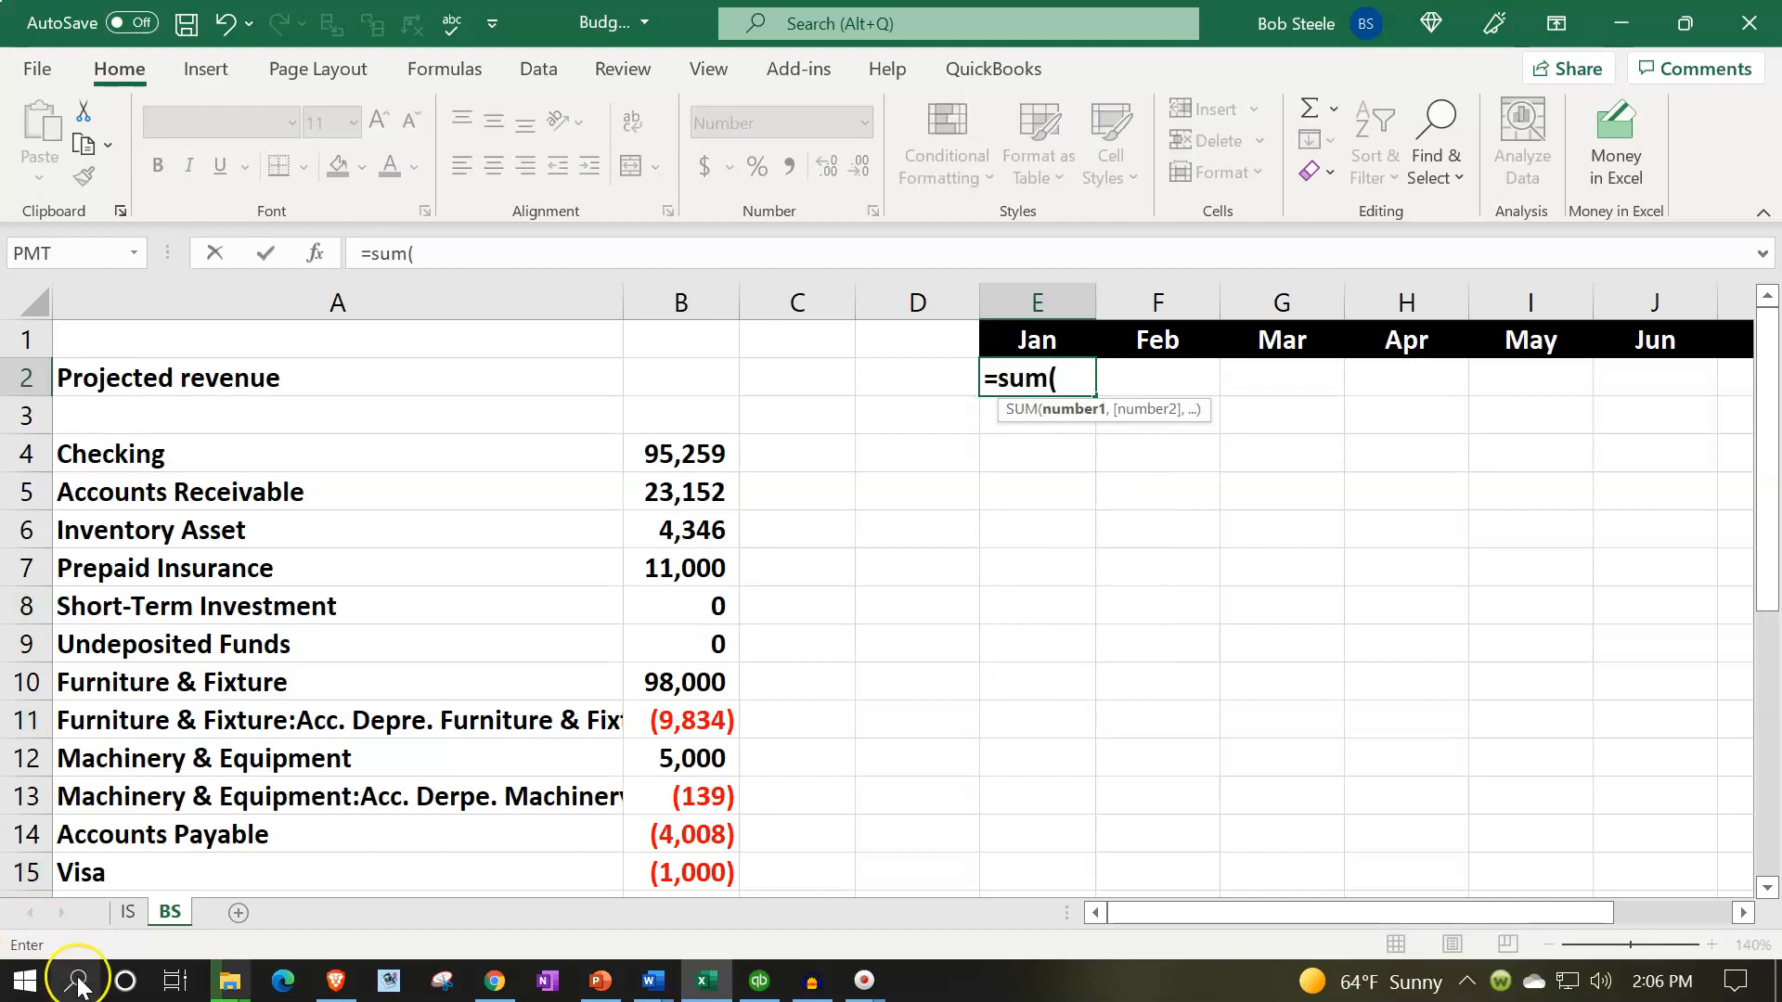
left_click(118, 913)
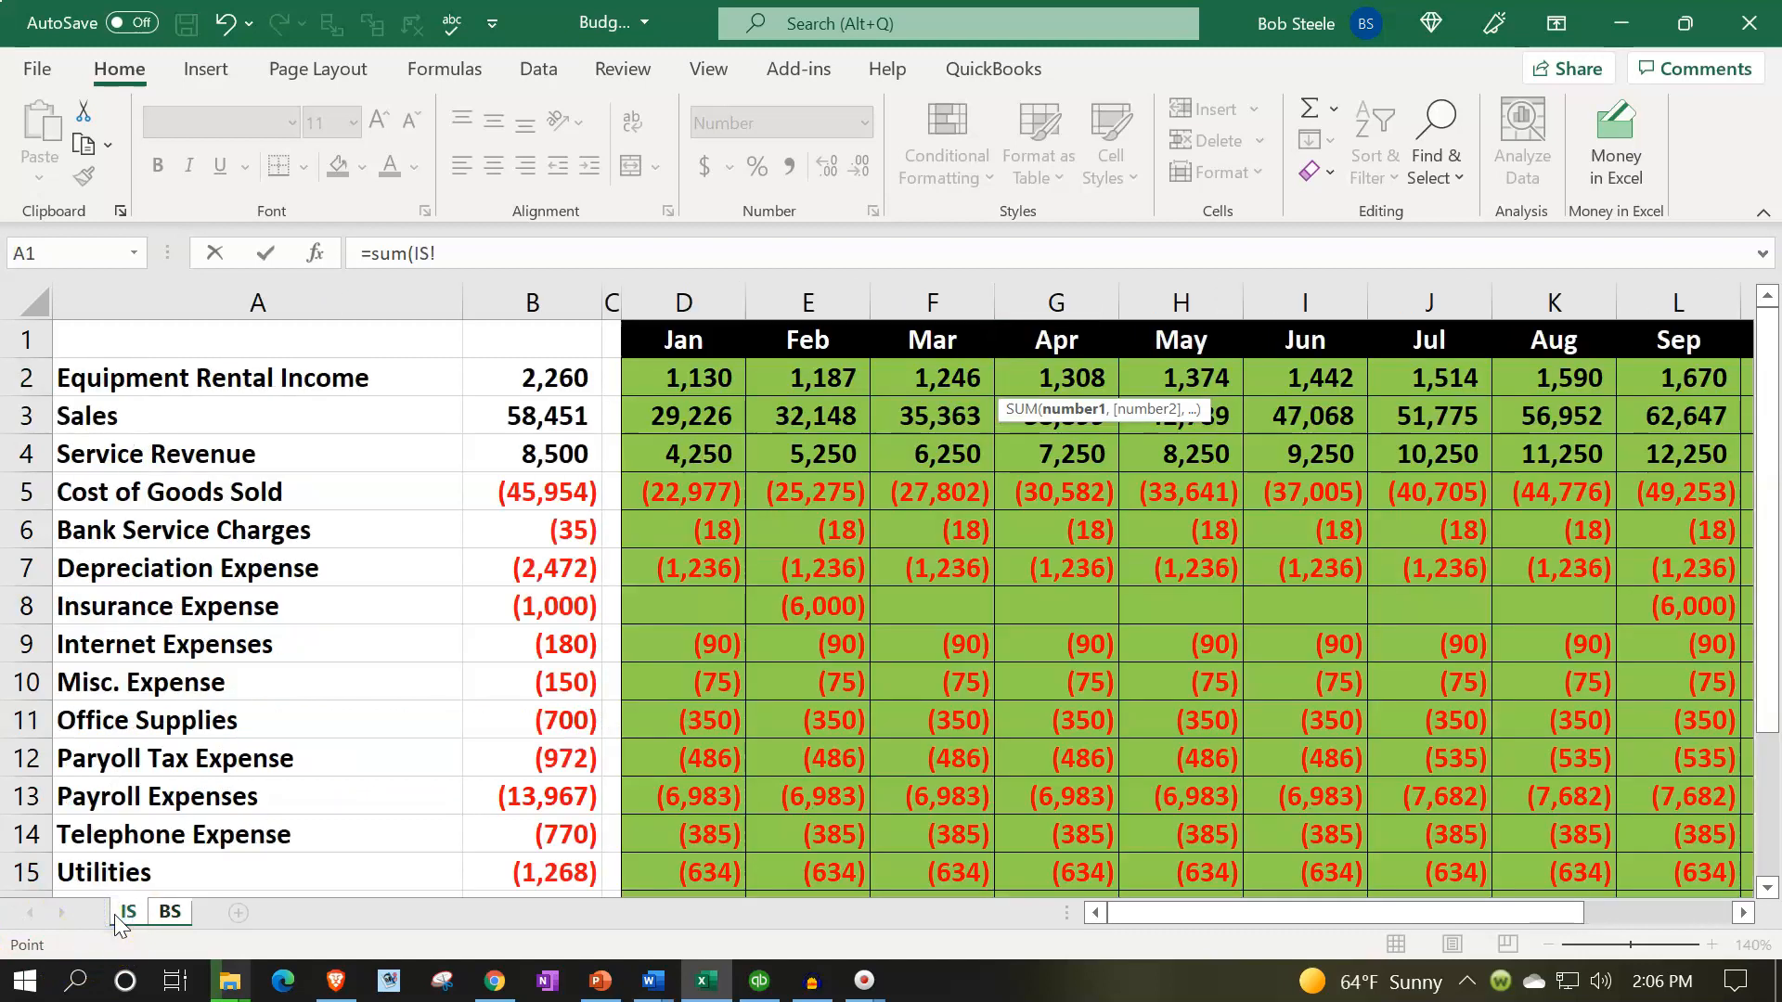
left_click_drag(716, 381, 705, 447)
type(")")
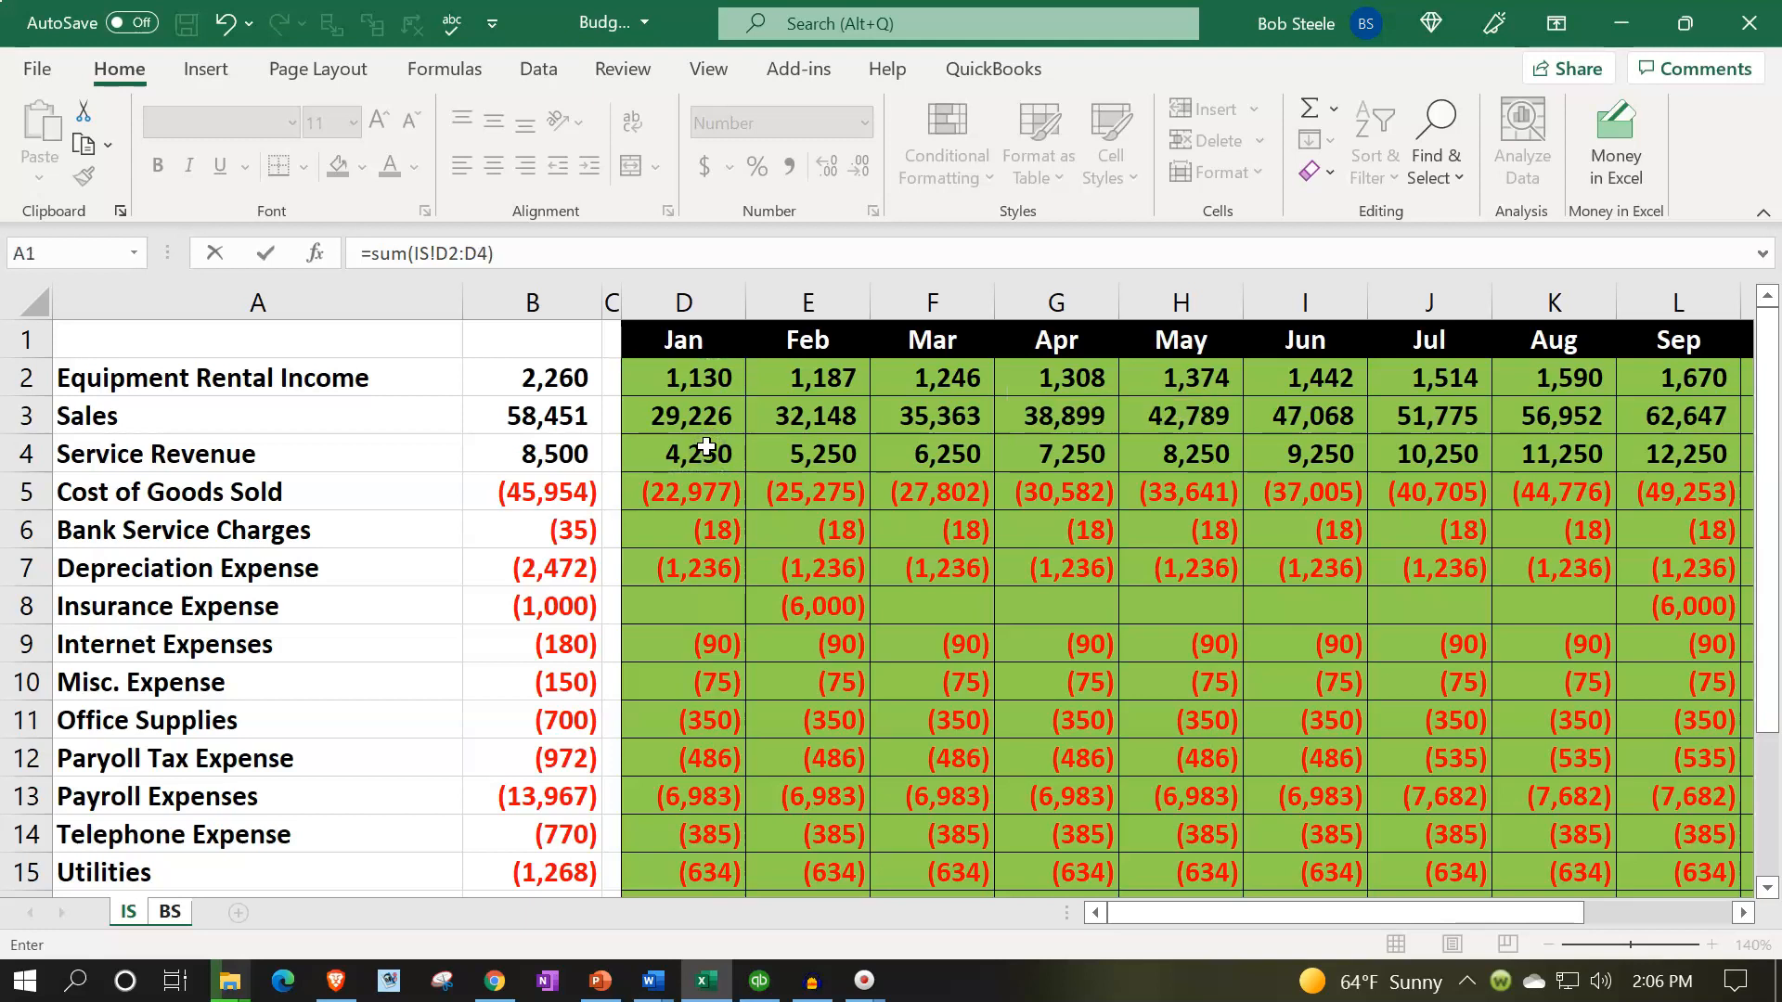
key("Return")
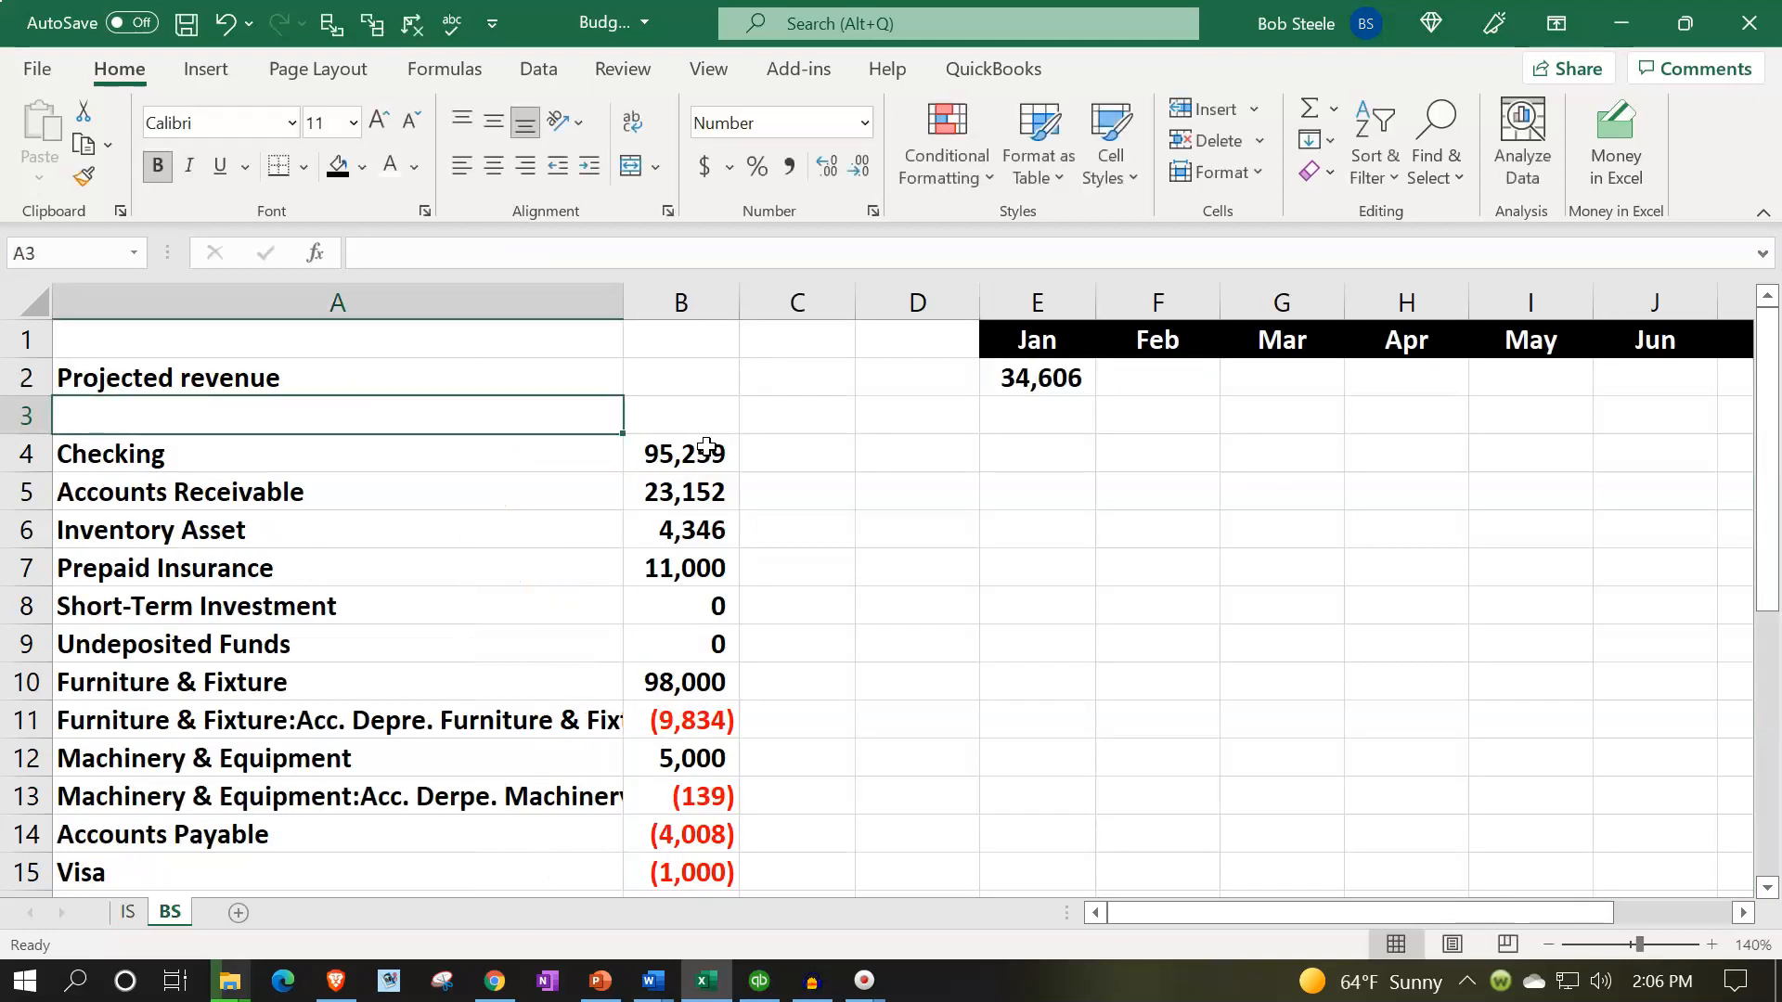
Copy January's projected revenue formula in E2 of the BS sheet across through December in P2
left_click(1039, 378)
double_click(1031, 378)
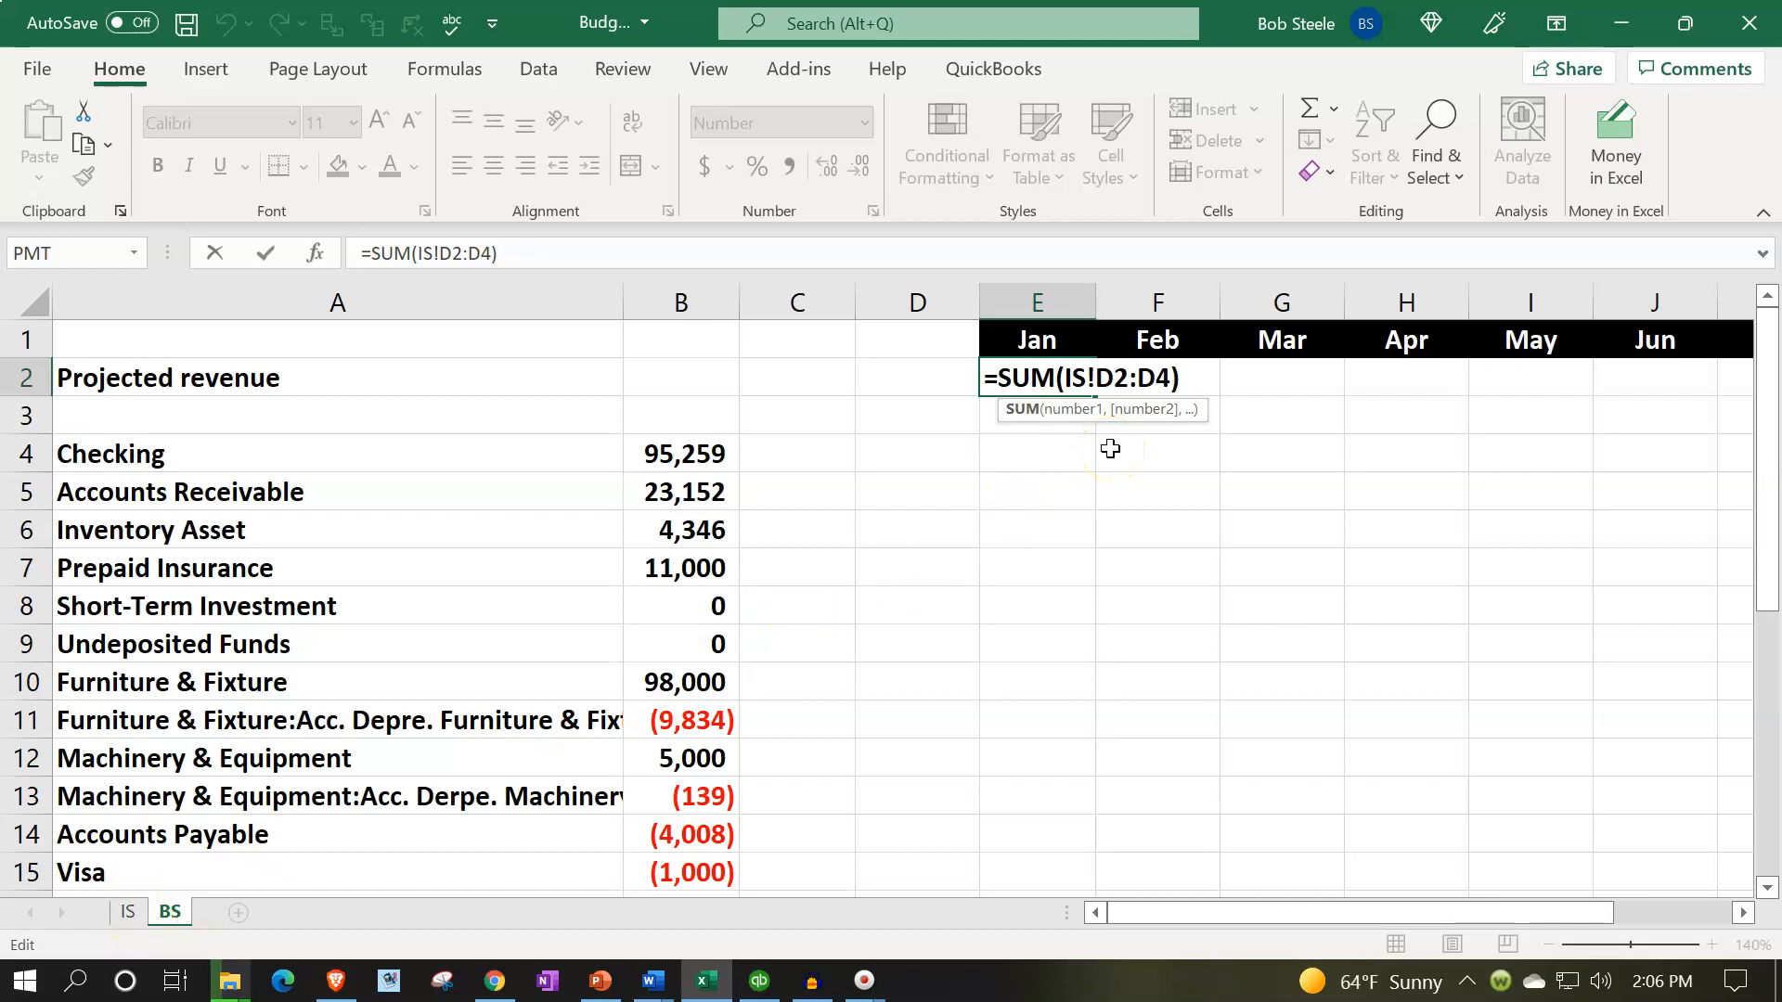
key("Return")
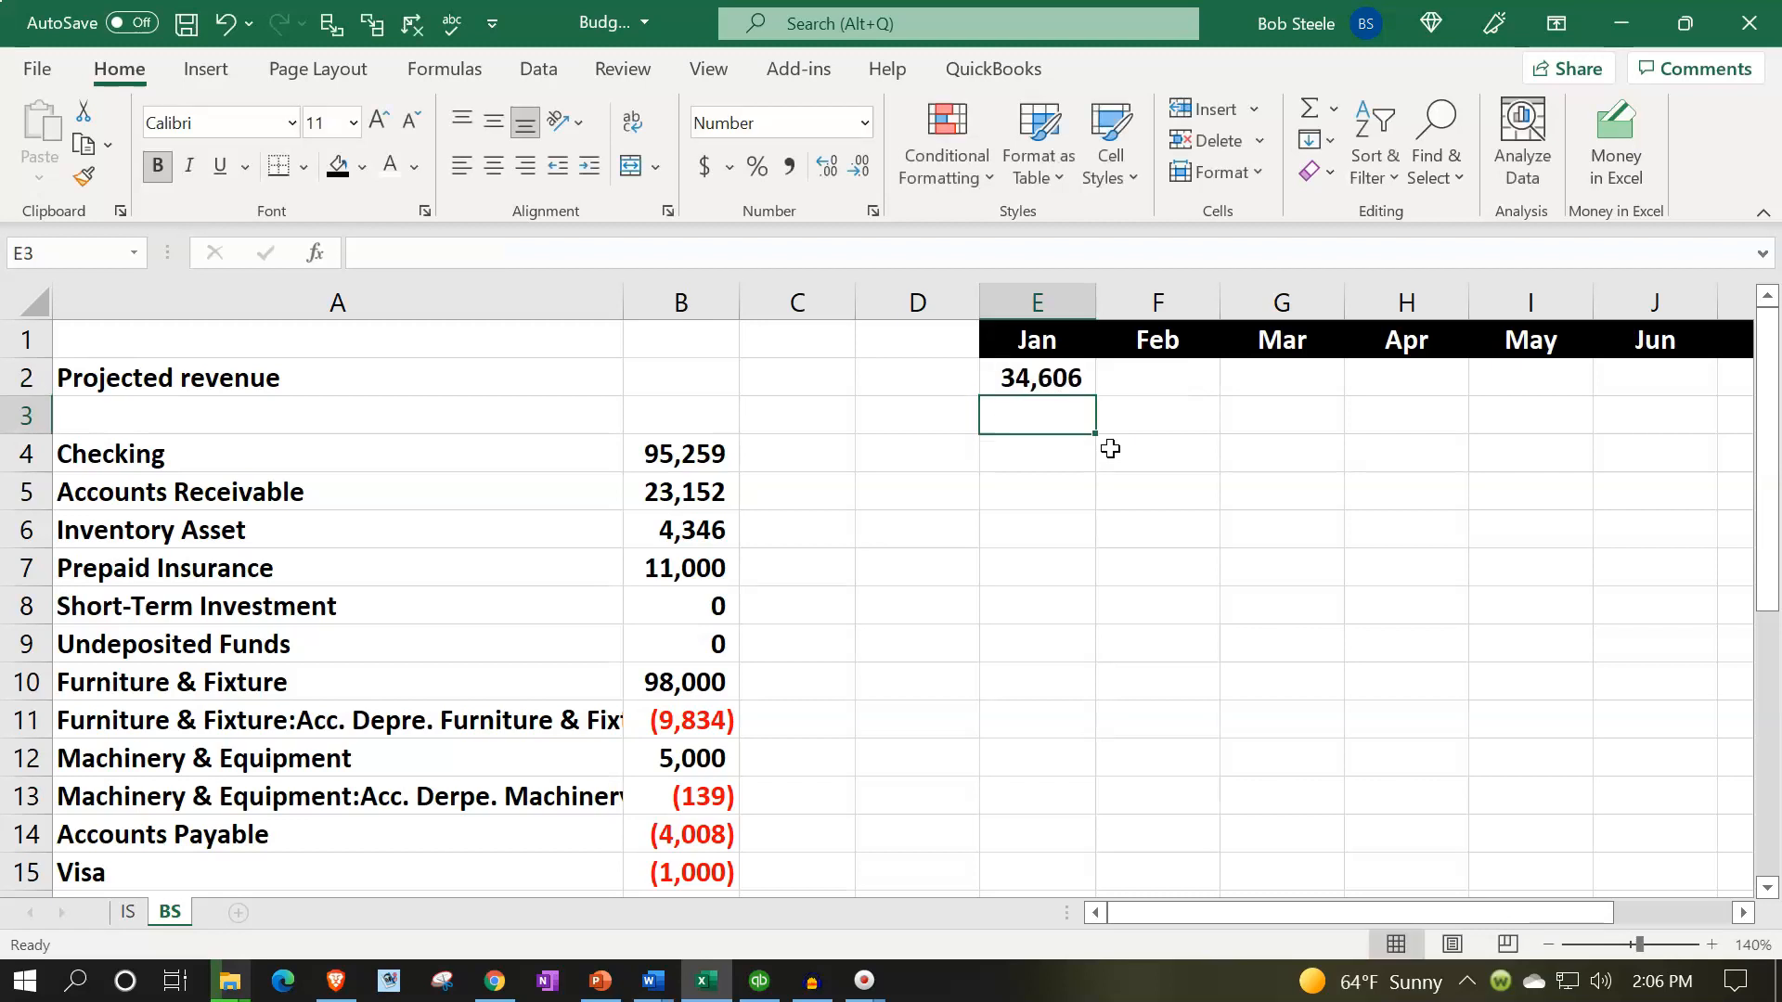
left_click(1048, 376)
left_click_drag(1100, 393, 1642, 365)
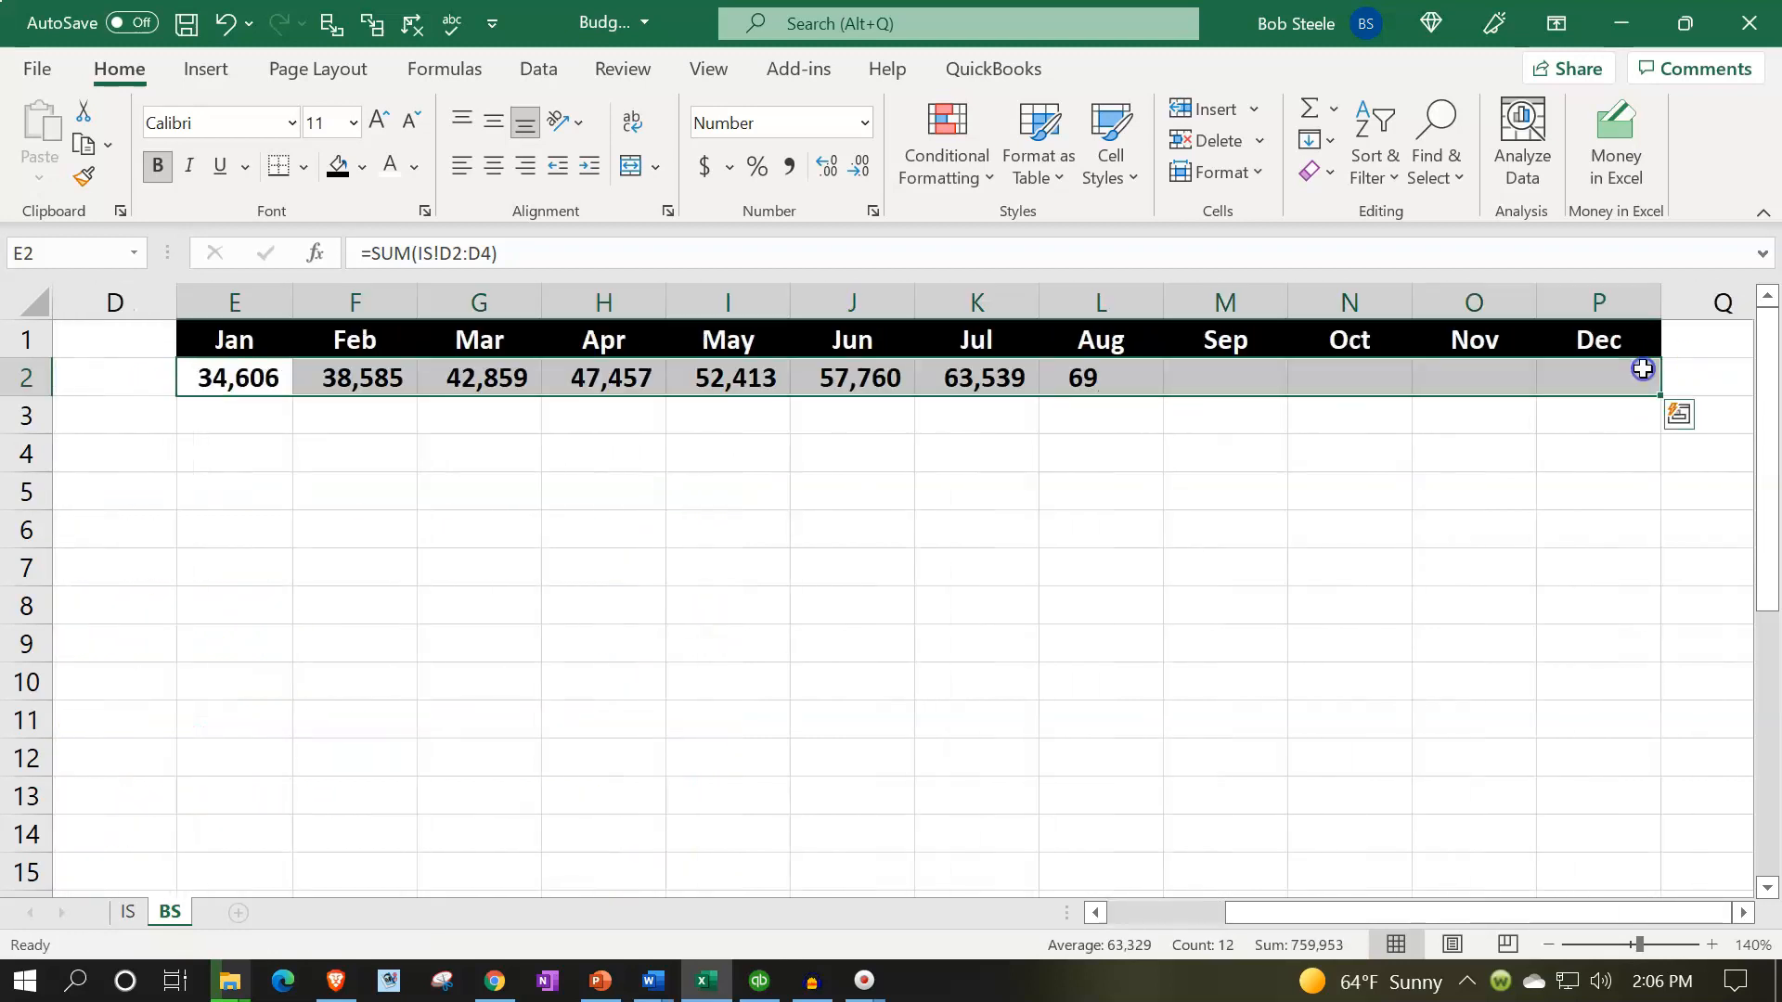
left_click(1560, 481)
Inspect December's projected revenue formula in P2 of the BS sheet
double_click(1577, 378)
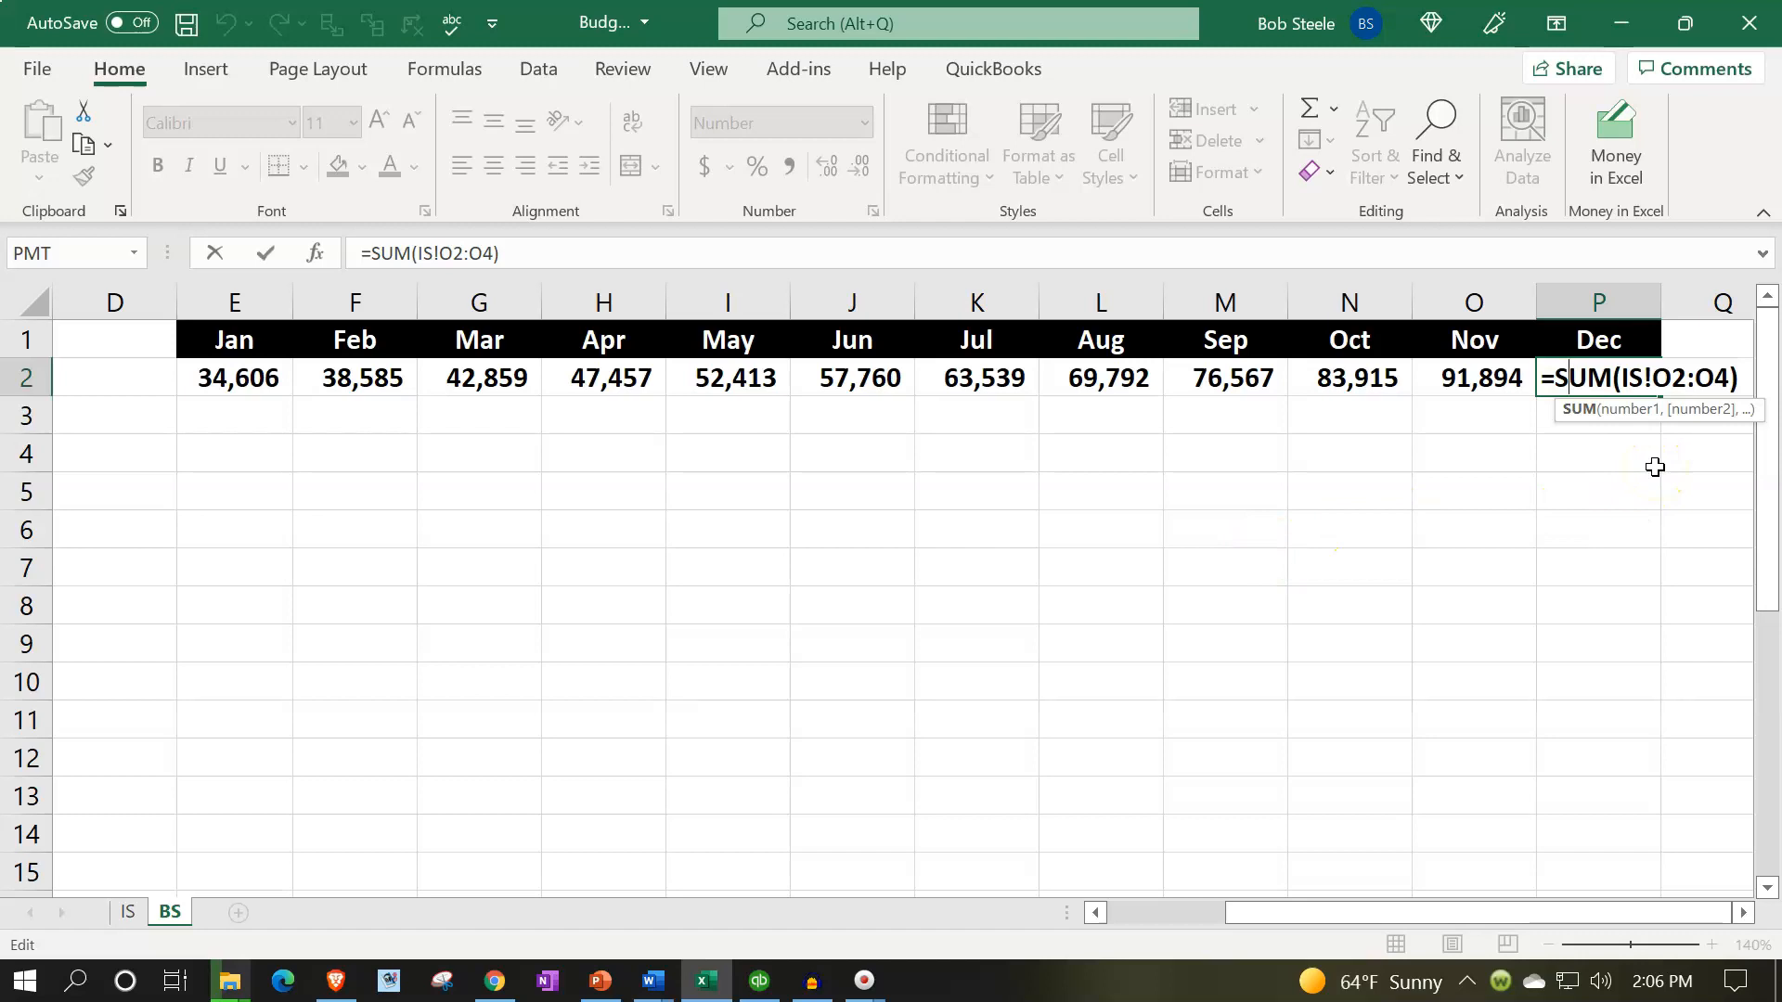
key("Return")
key("Left")
key("Left")
key("Left")
key("Left")
key("Left")
key("Left")
key("Left")
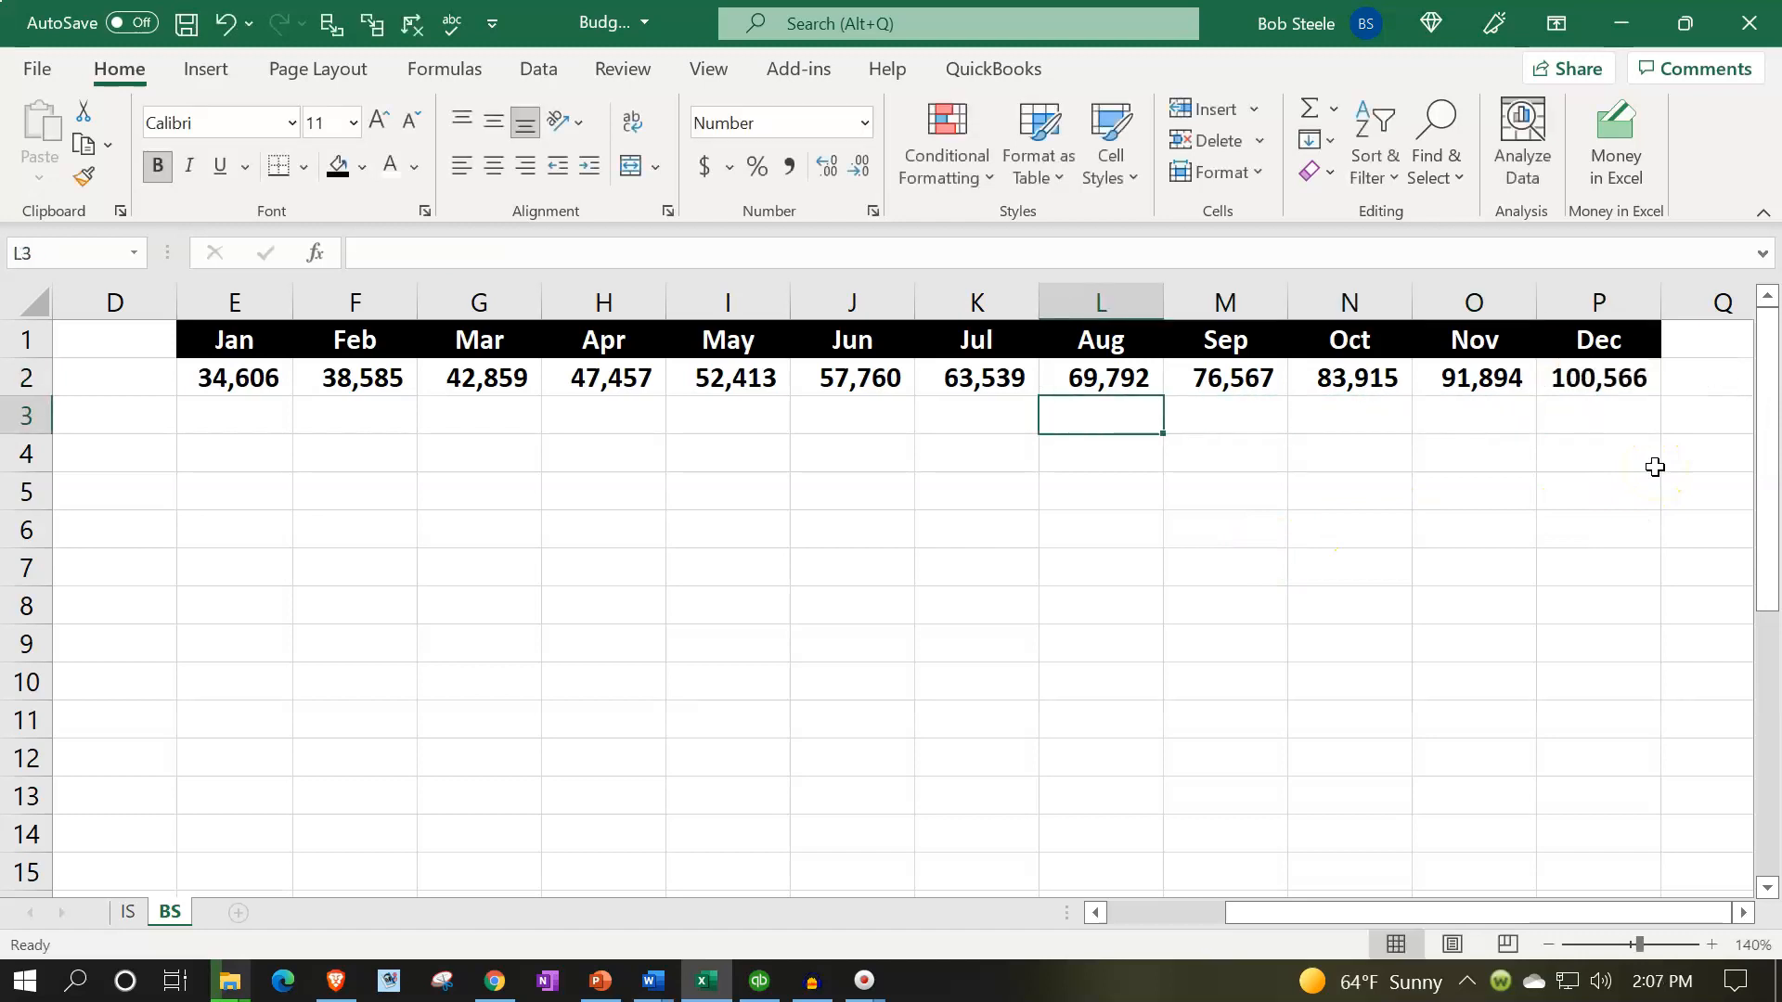
Check the Total amounts in P2:P4 and December amounts in O2:O4 on the IS sheet against the projected revenue on the BS sheet
left_click(129, 912)
left_click(1514, 396)
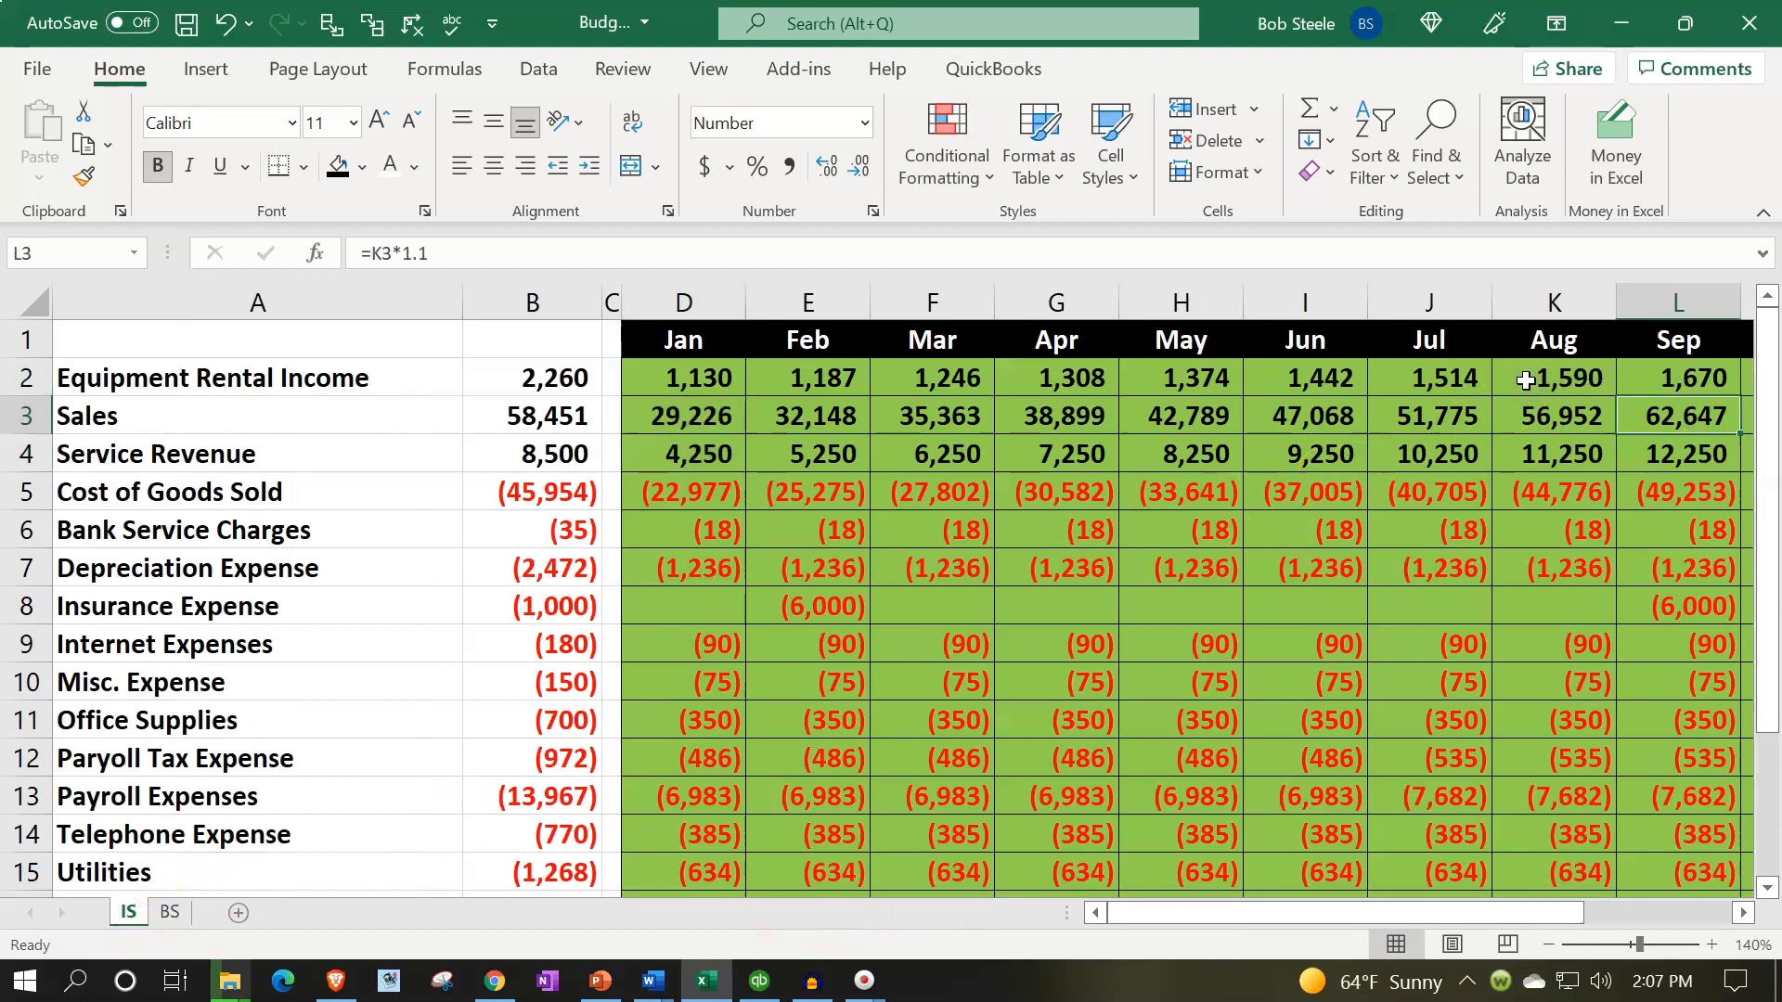
key("Right")
key("Right")
key("Right")
key("Right")
key("Right")
key("Right")
left_click_drag(1525, 379, 1513, 456)
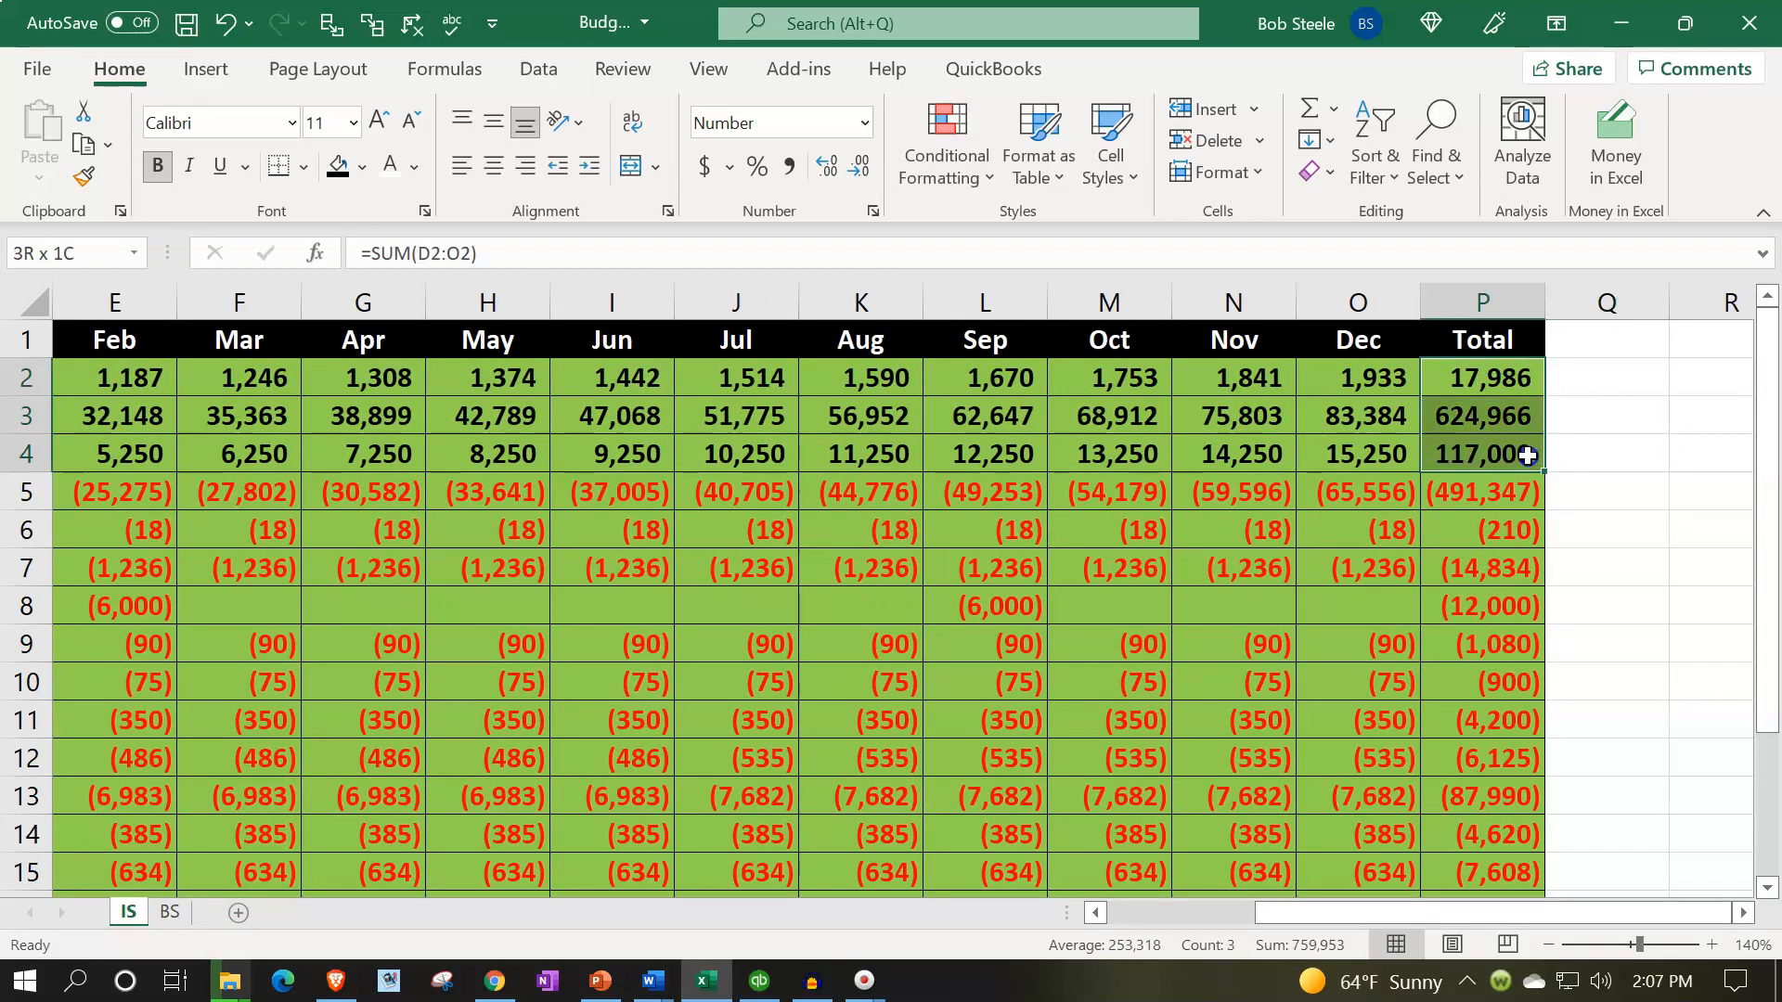
left_click_drag(1360, 378, 1359, 454)
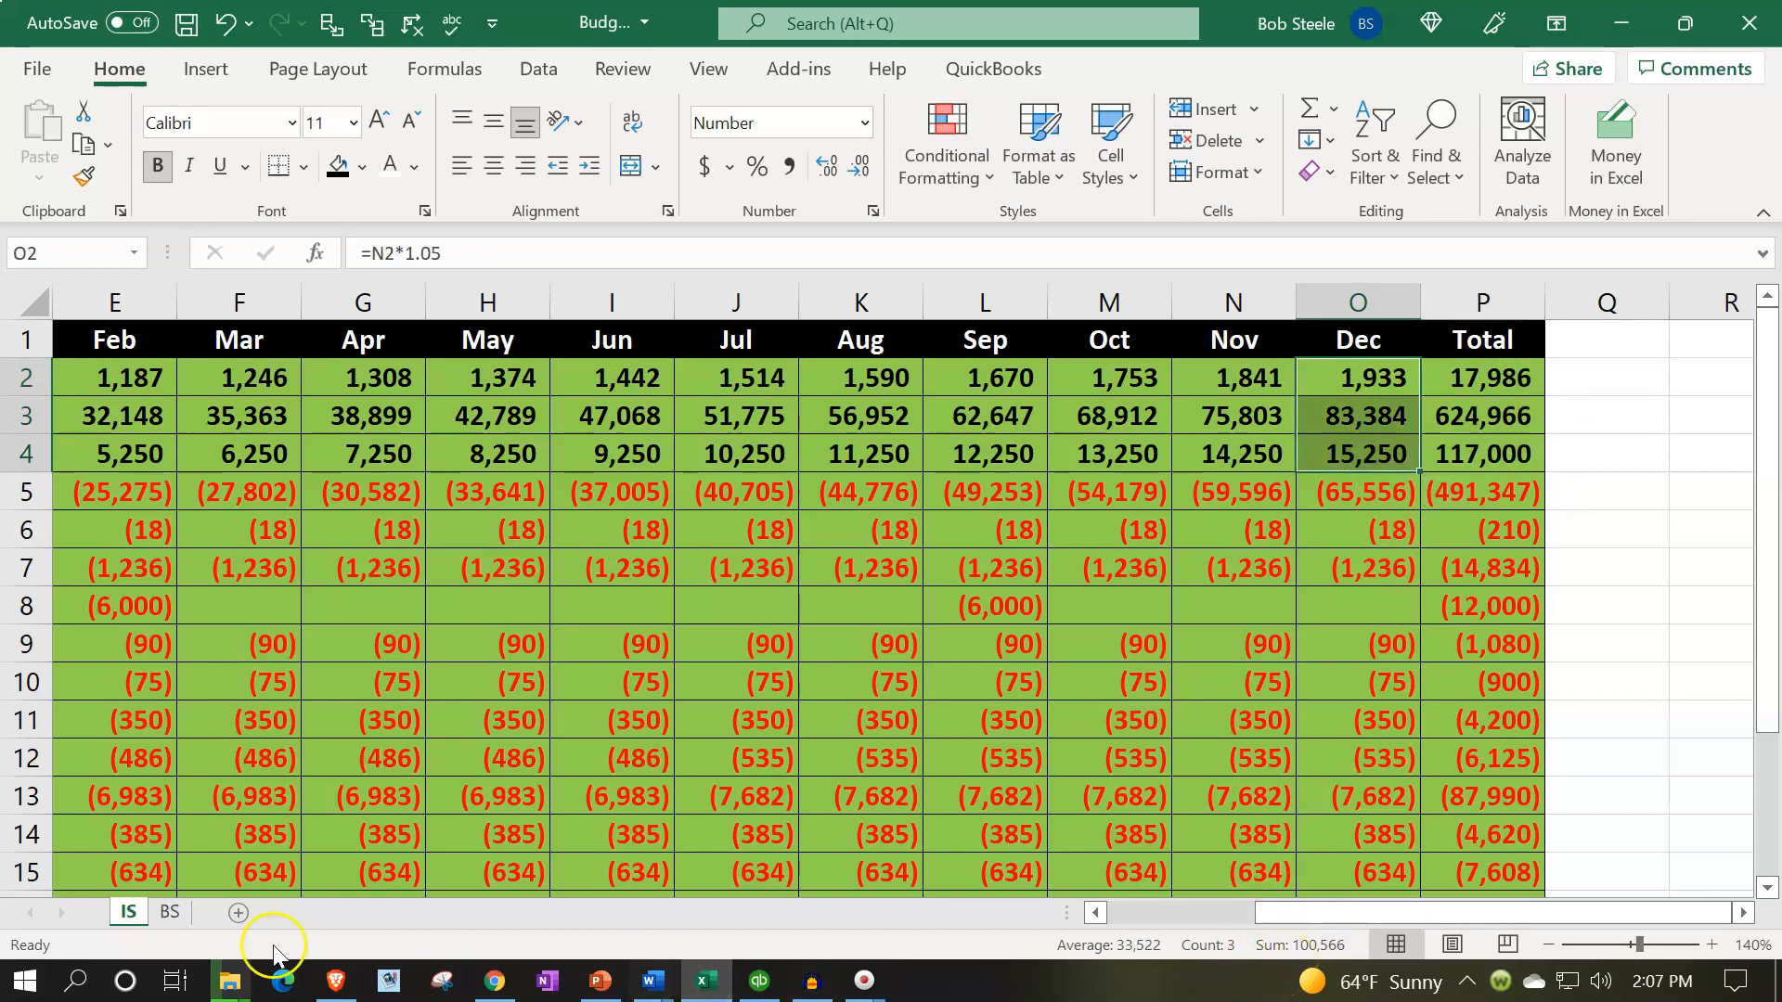
left_click(169, 912)
left_click(1608, 381)
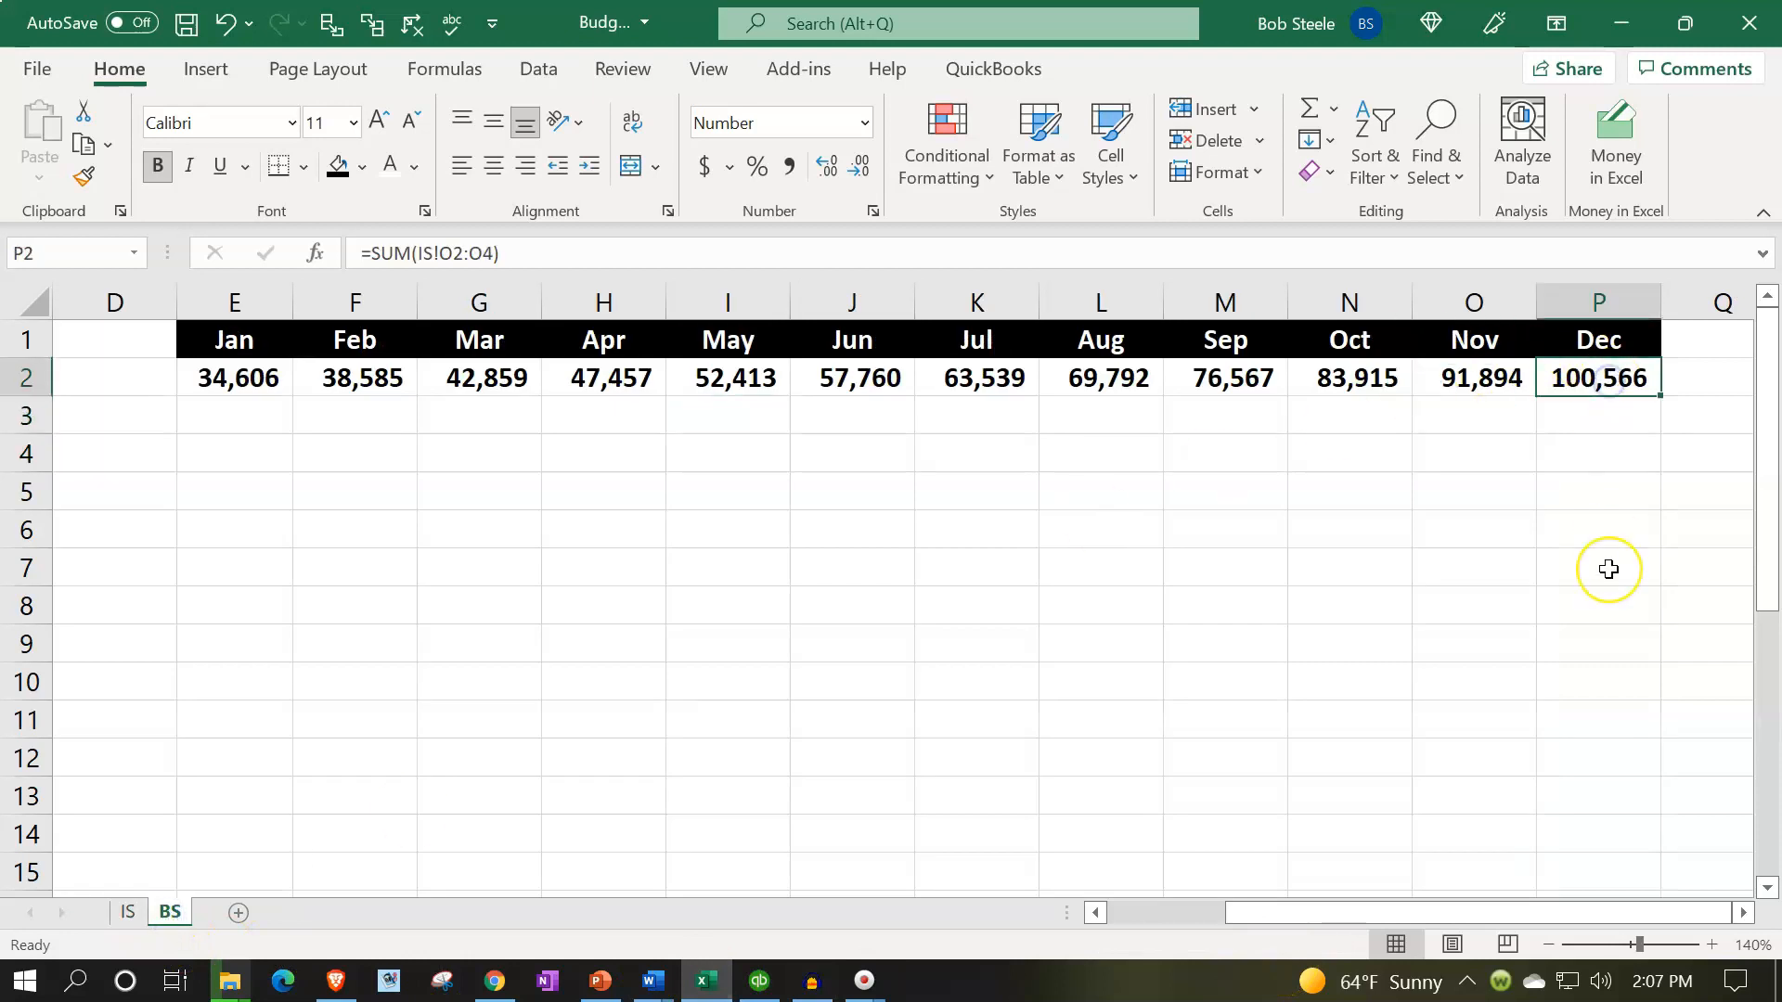
Calculate the base monthly projected revenue in B2 of the BS sheet as the sum of B2:B4 on the IS sheet divided by 2
key("Left")
key("Left")
key("Left")
key("Left")
key("Left")
key("Left")
key("Left")
key("Left")
key("Left")
key("Left")
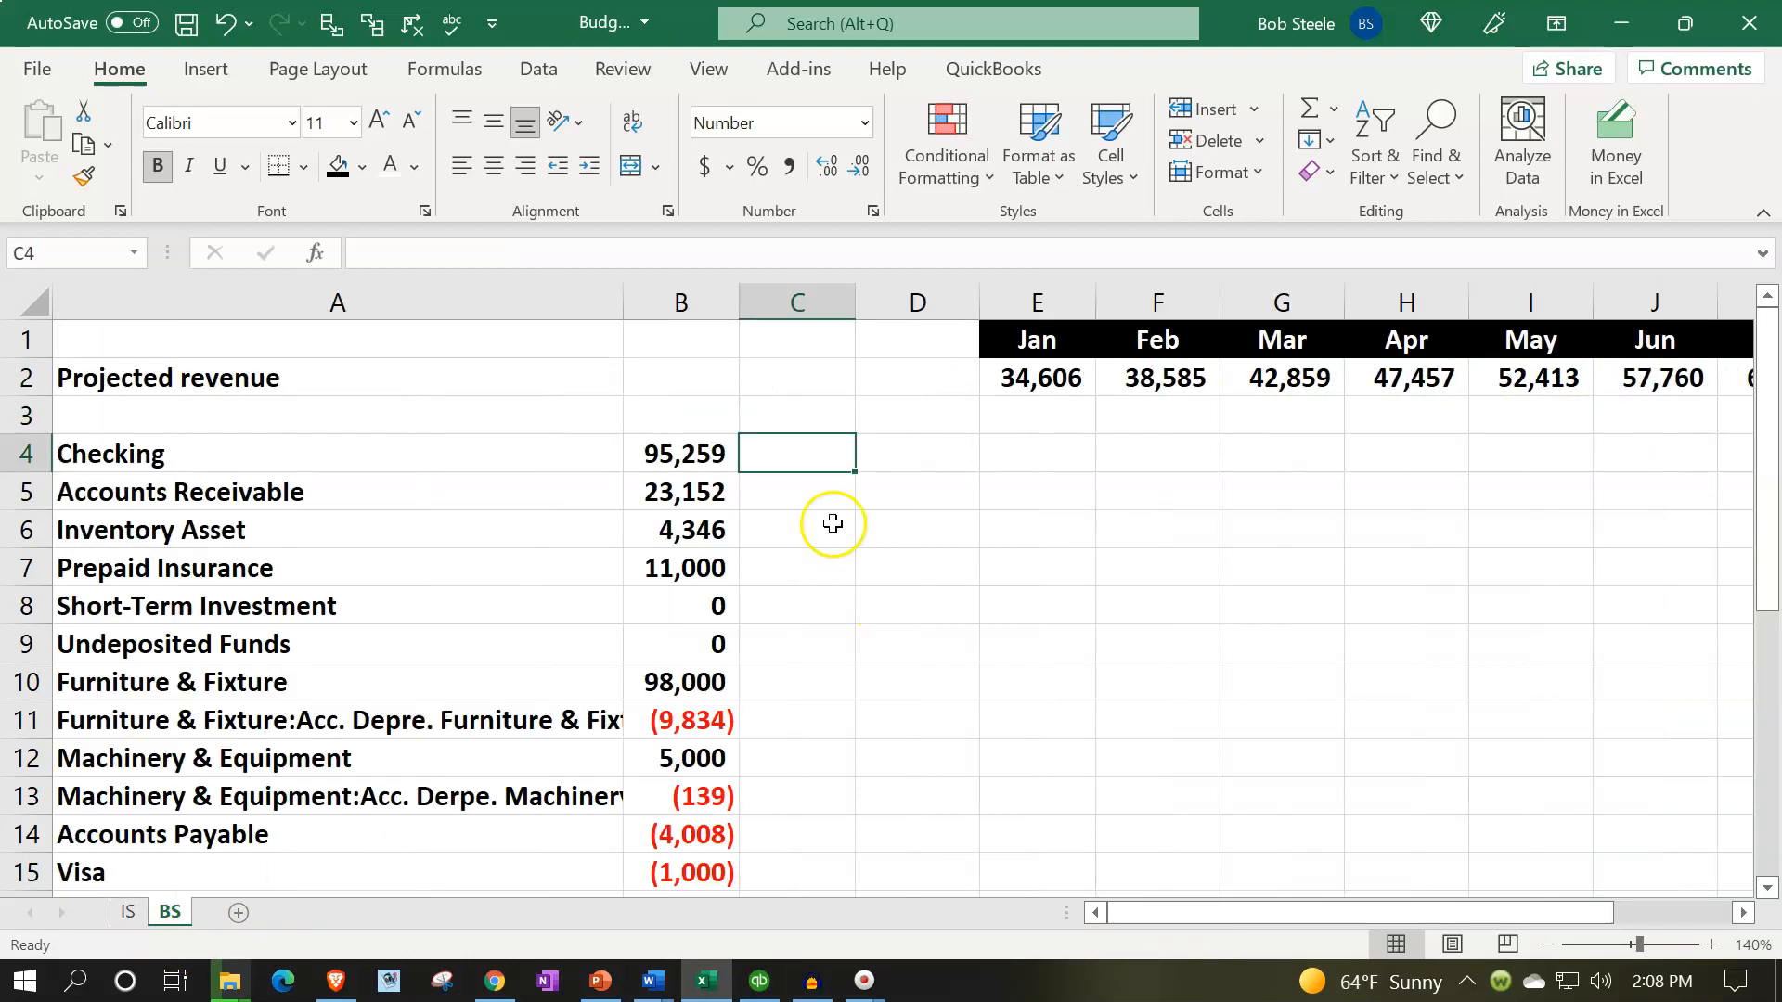
left_click(709, 371)
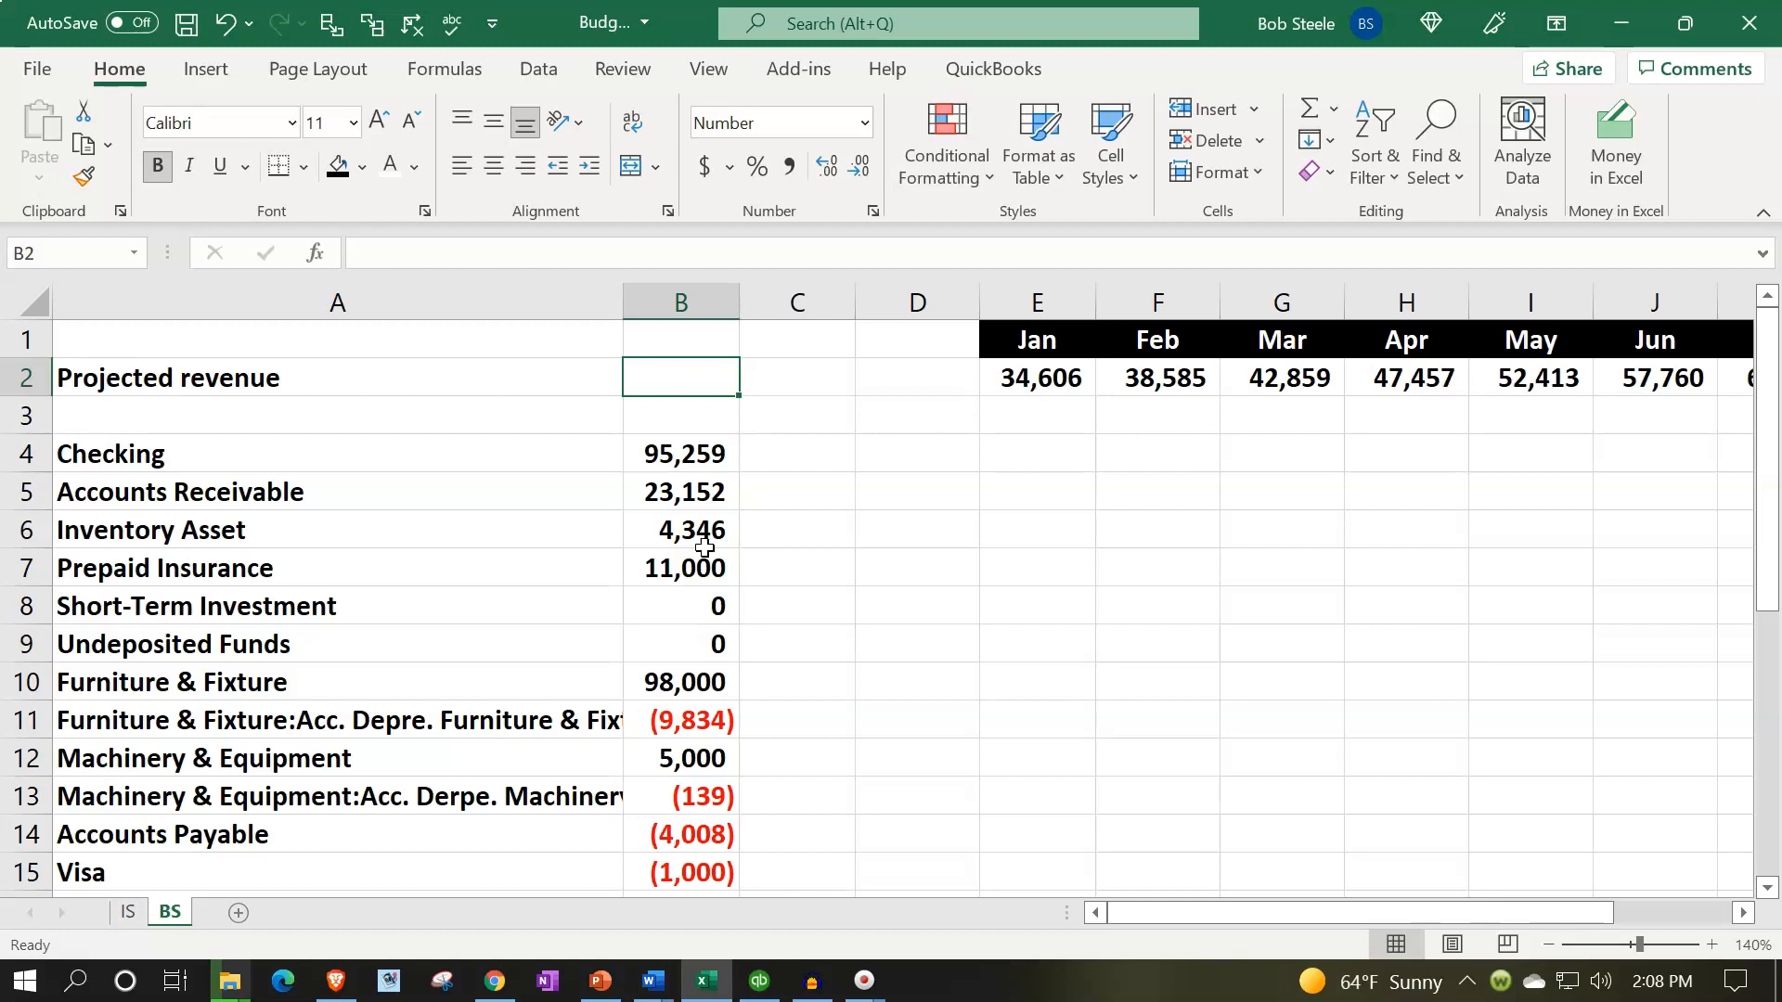
type("=")
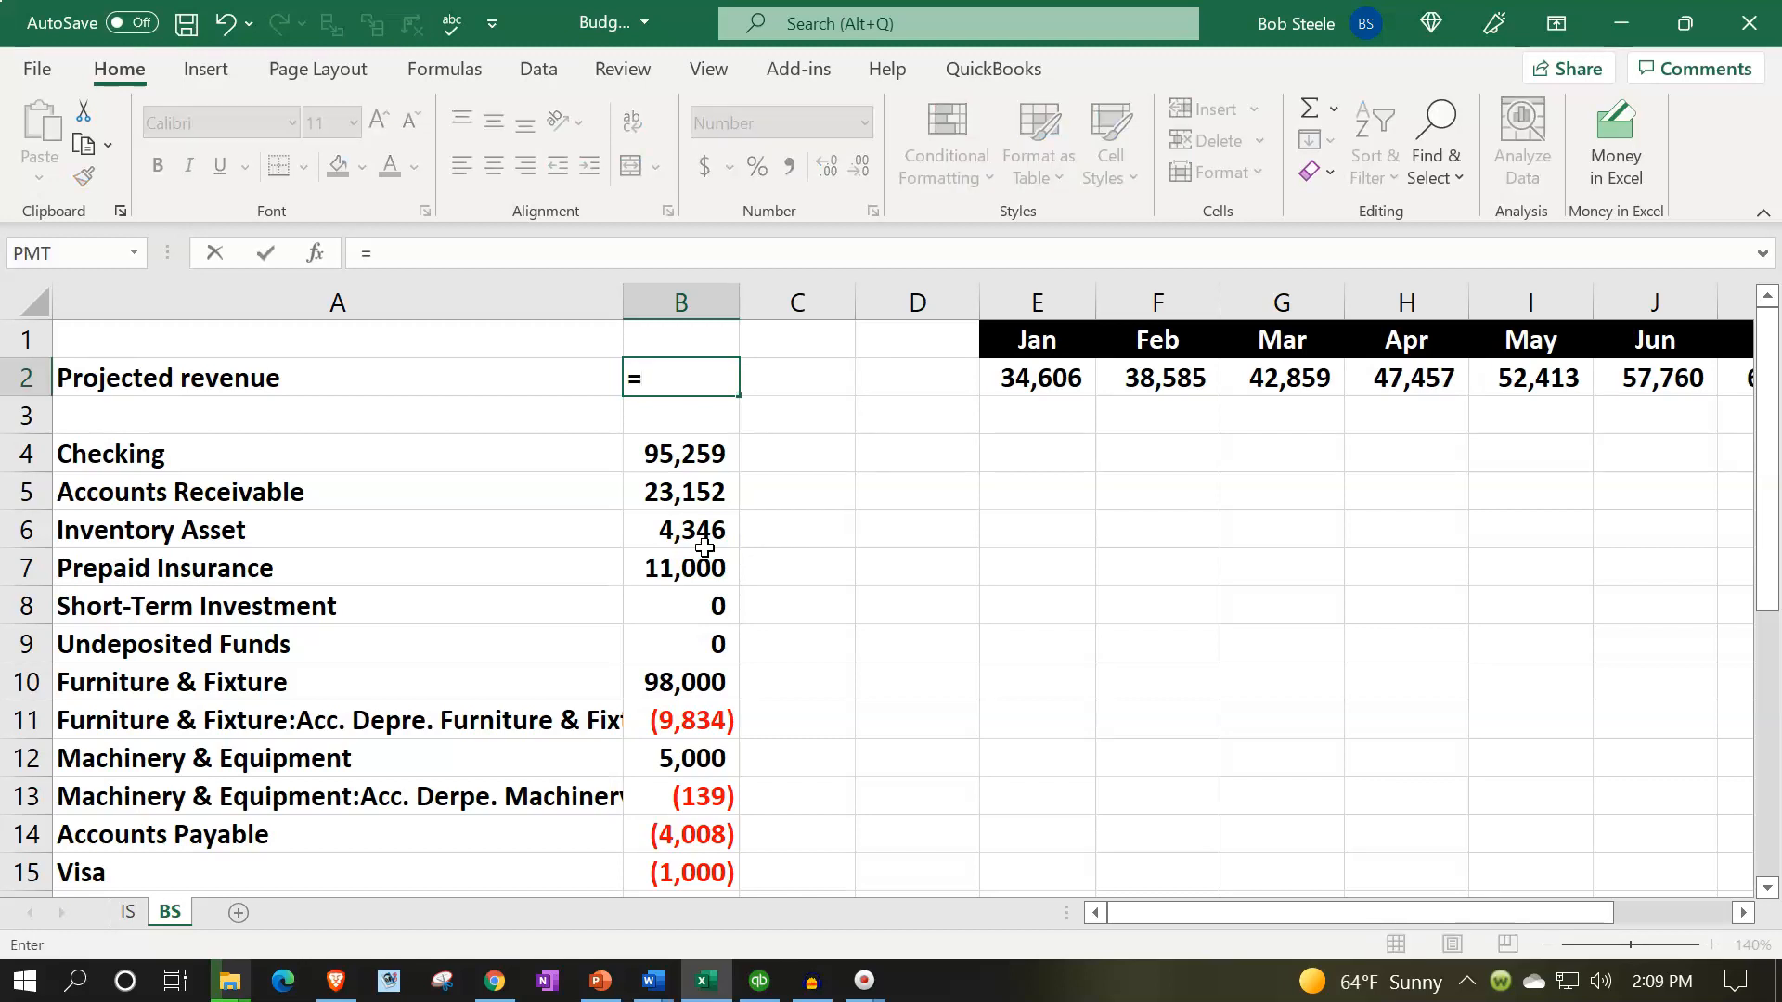
type("sum(IS!")
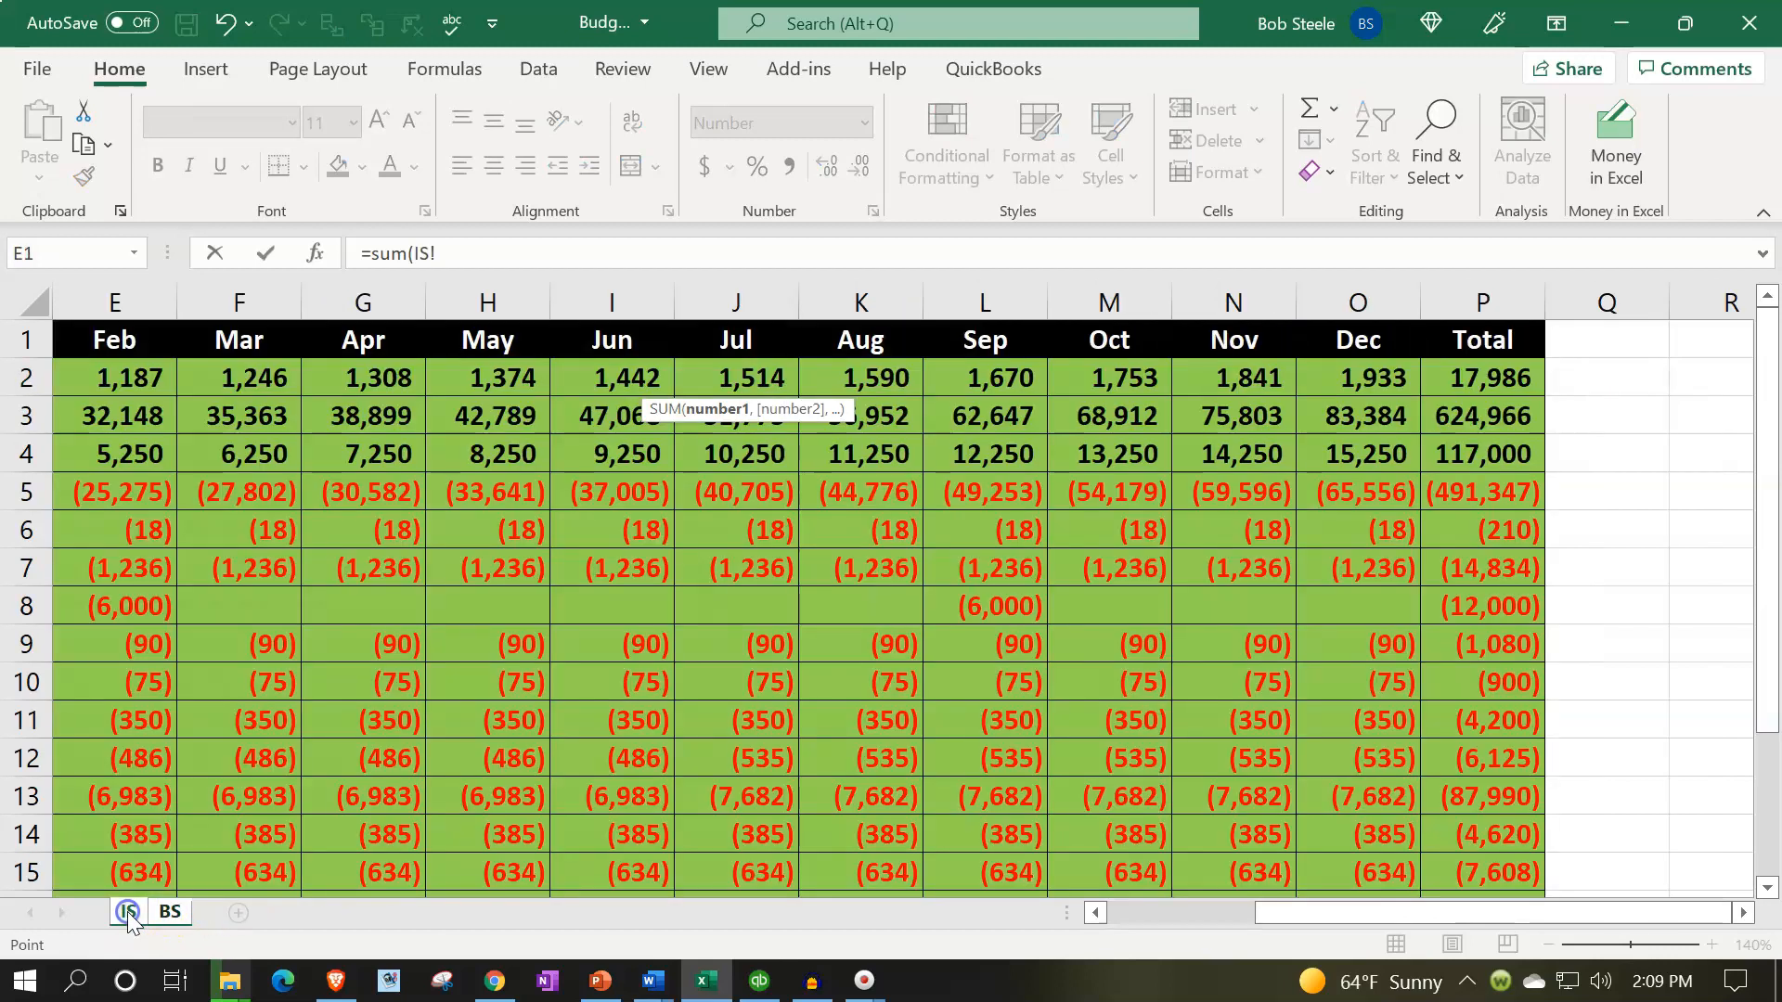
left_click(128, 912)
left_click(345, 390)
key("Left")
key("Left")
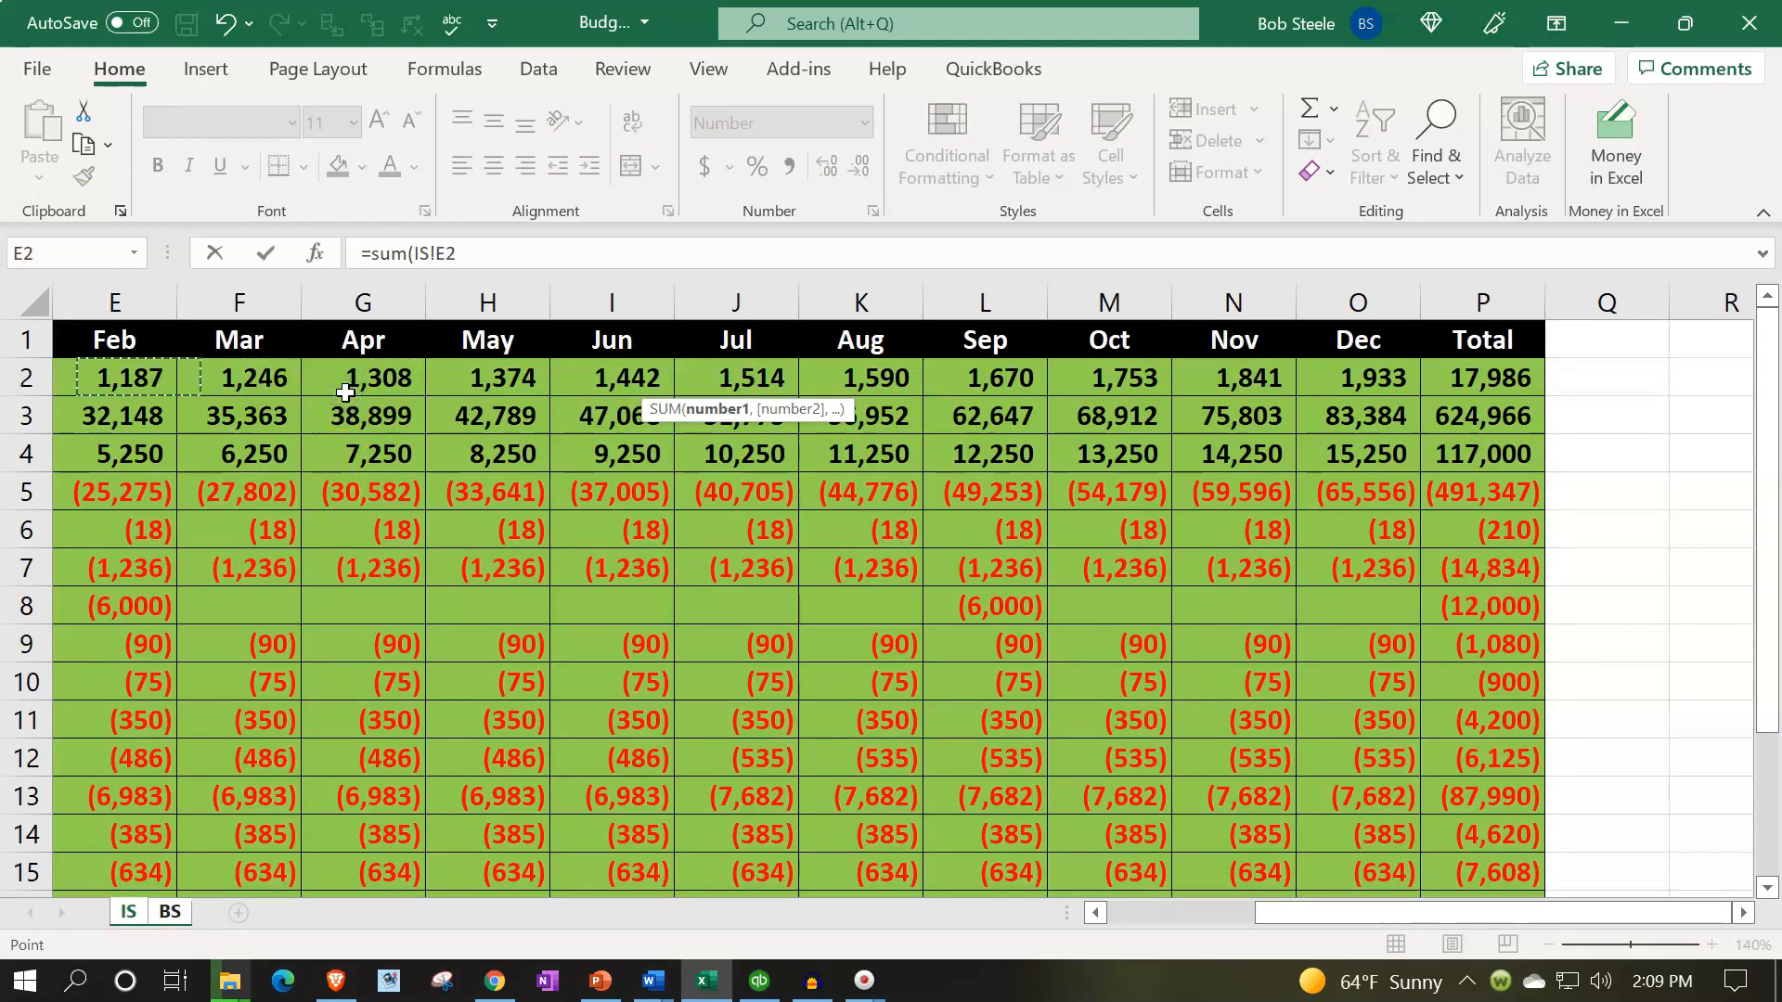
key("Left")
key("Left")
key("Left")
key("Left")
key("Right")
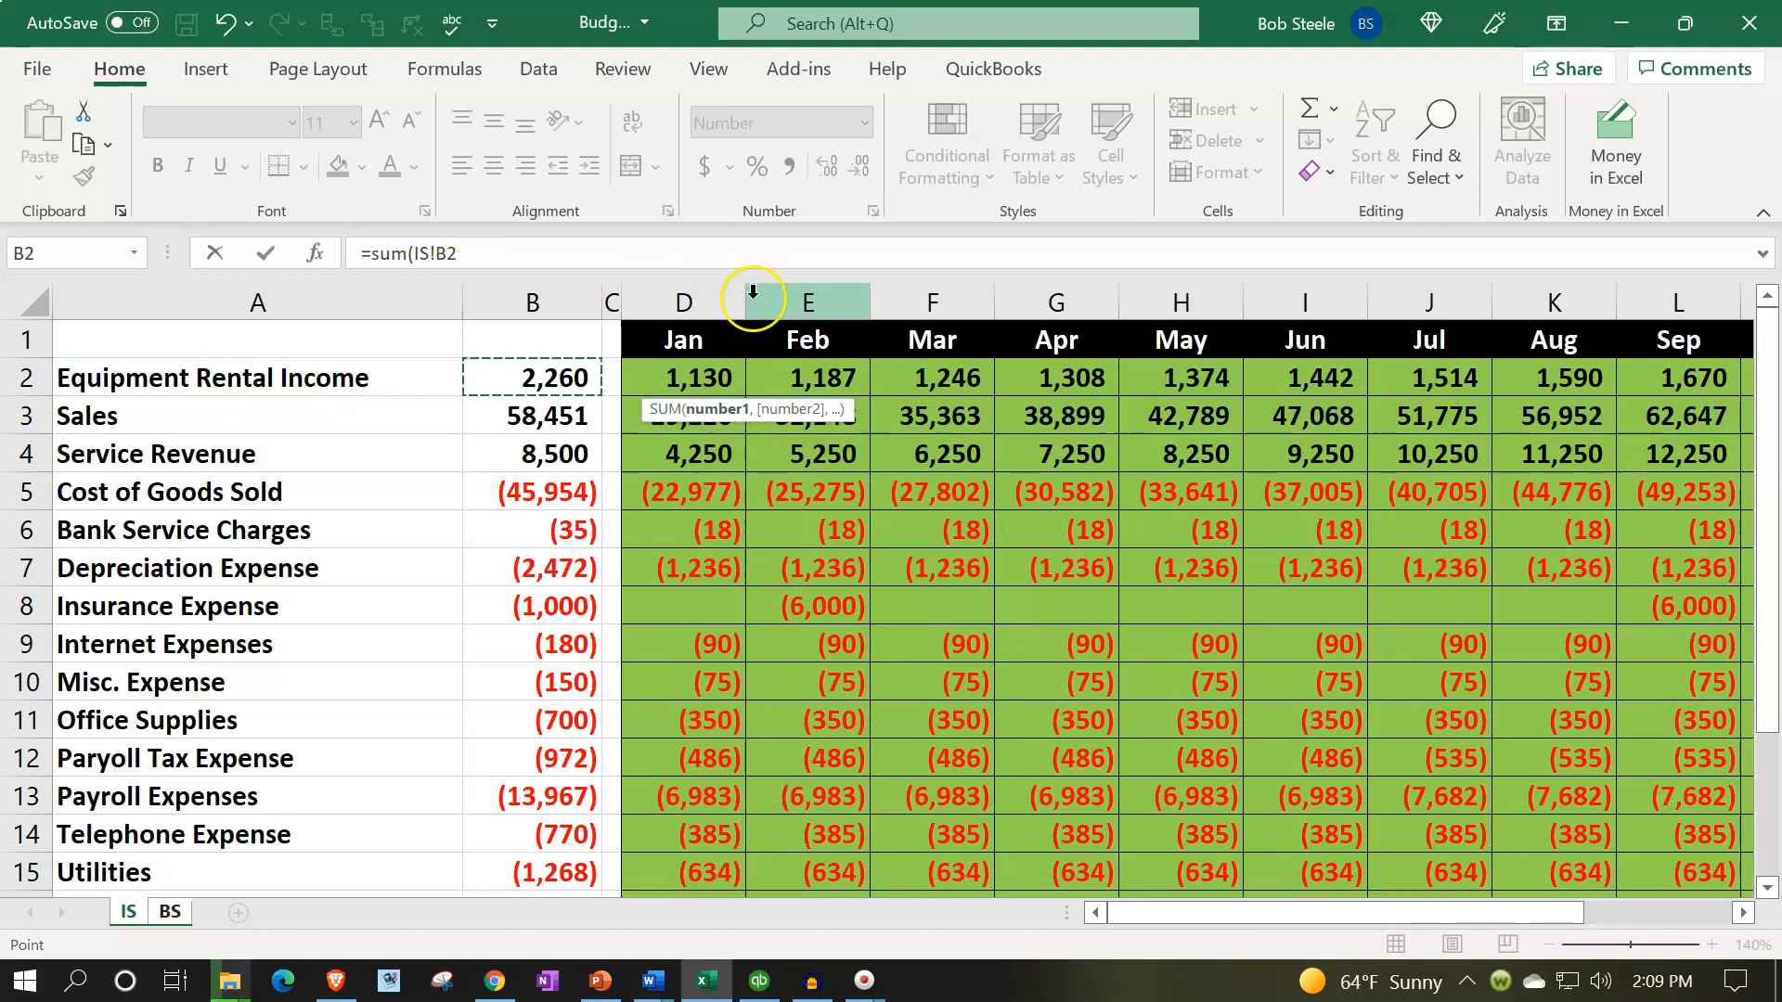
left_click_drag(547, 378, 551, 447)
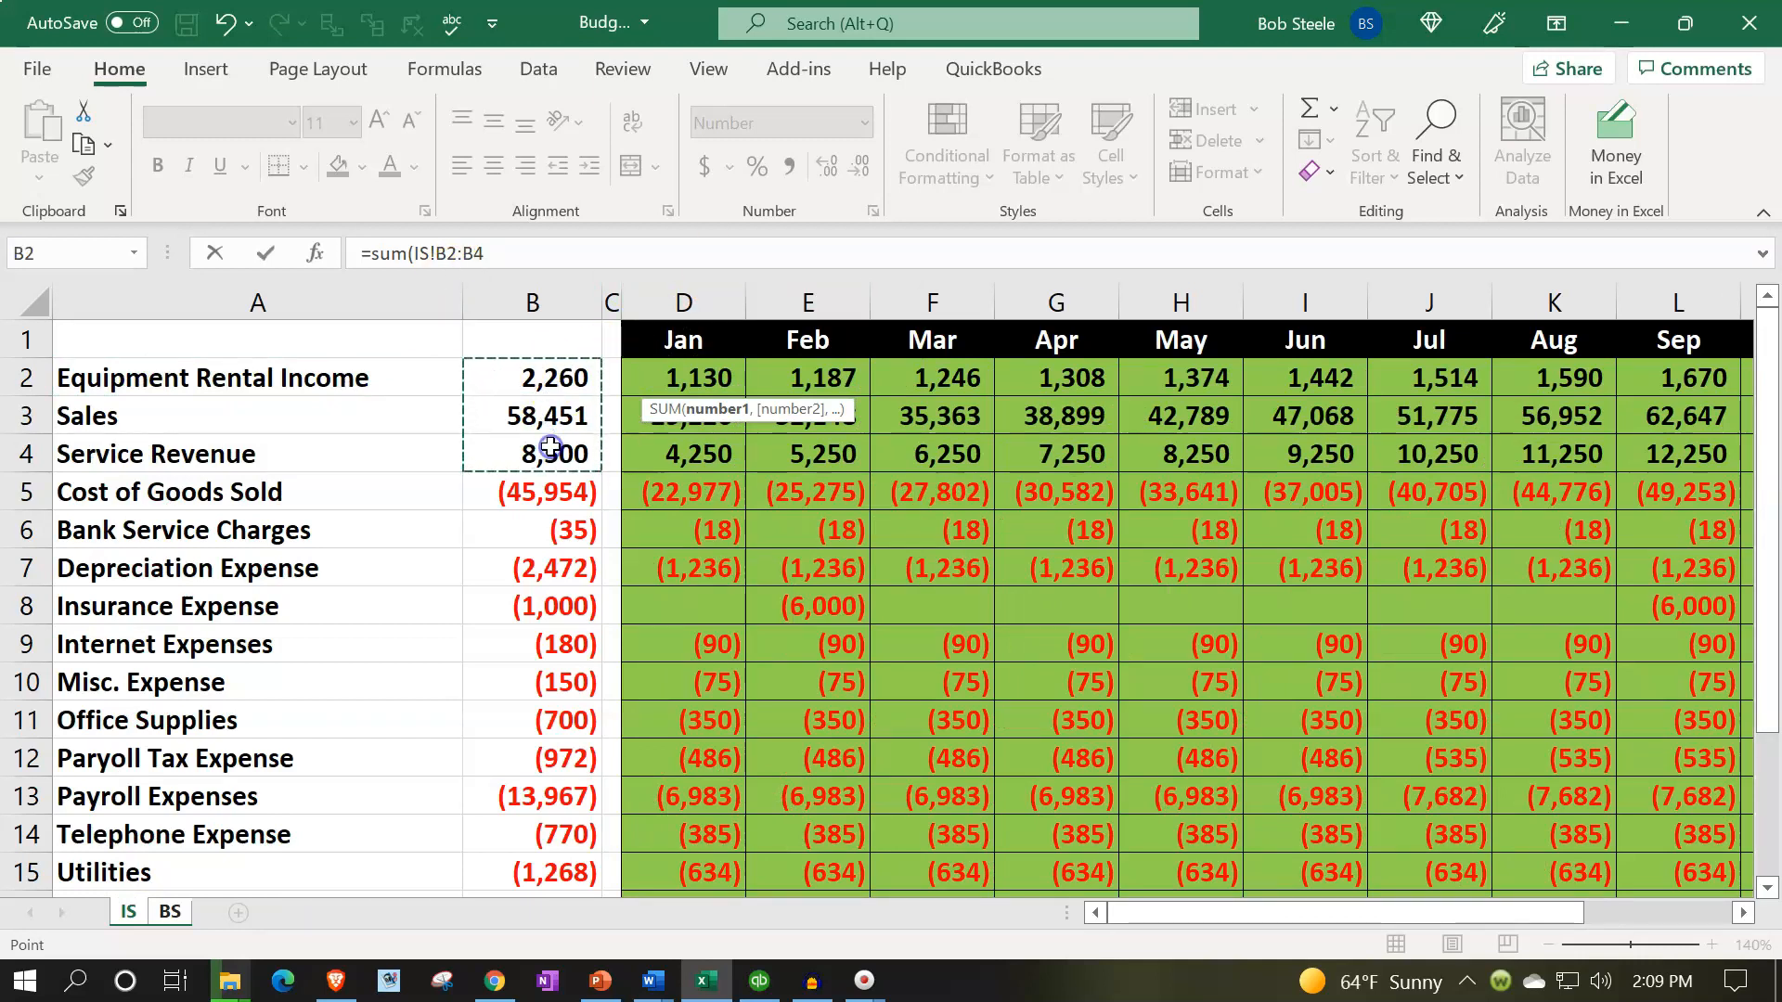
key("Return")
type(")/2")
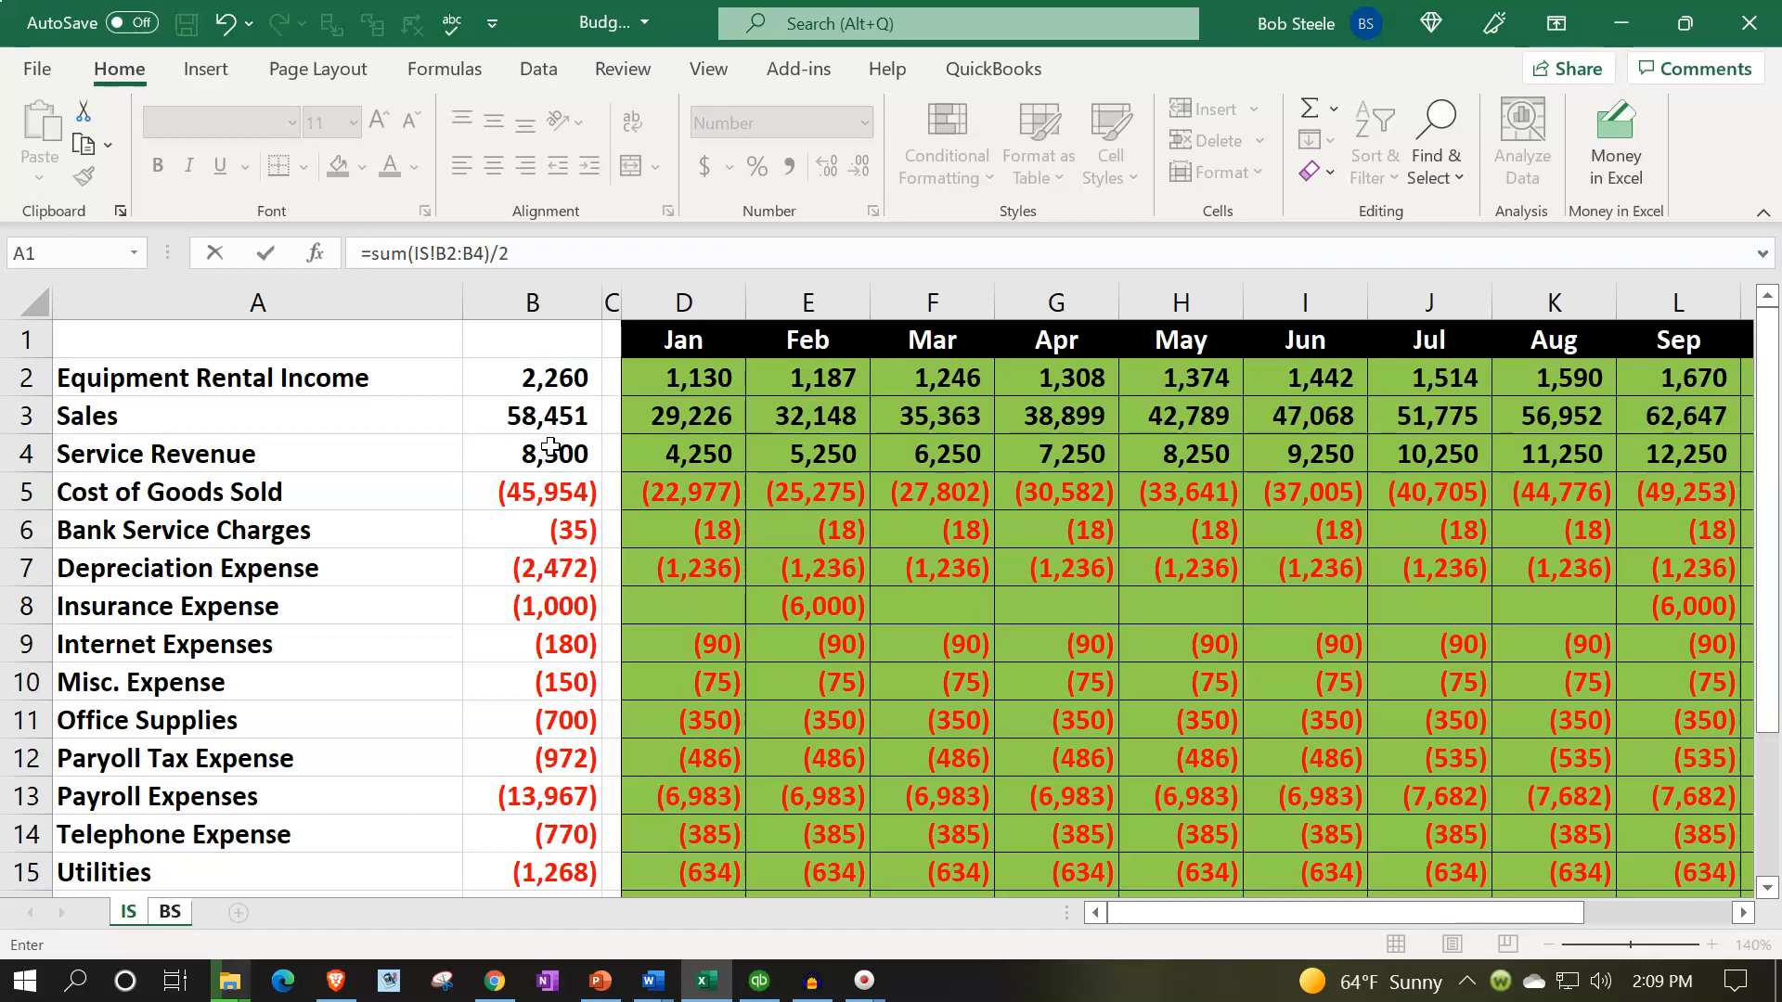
key("Return")
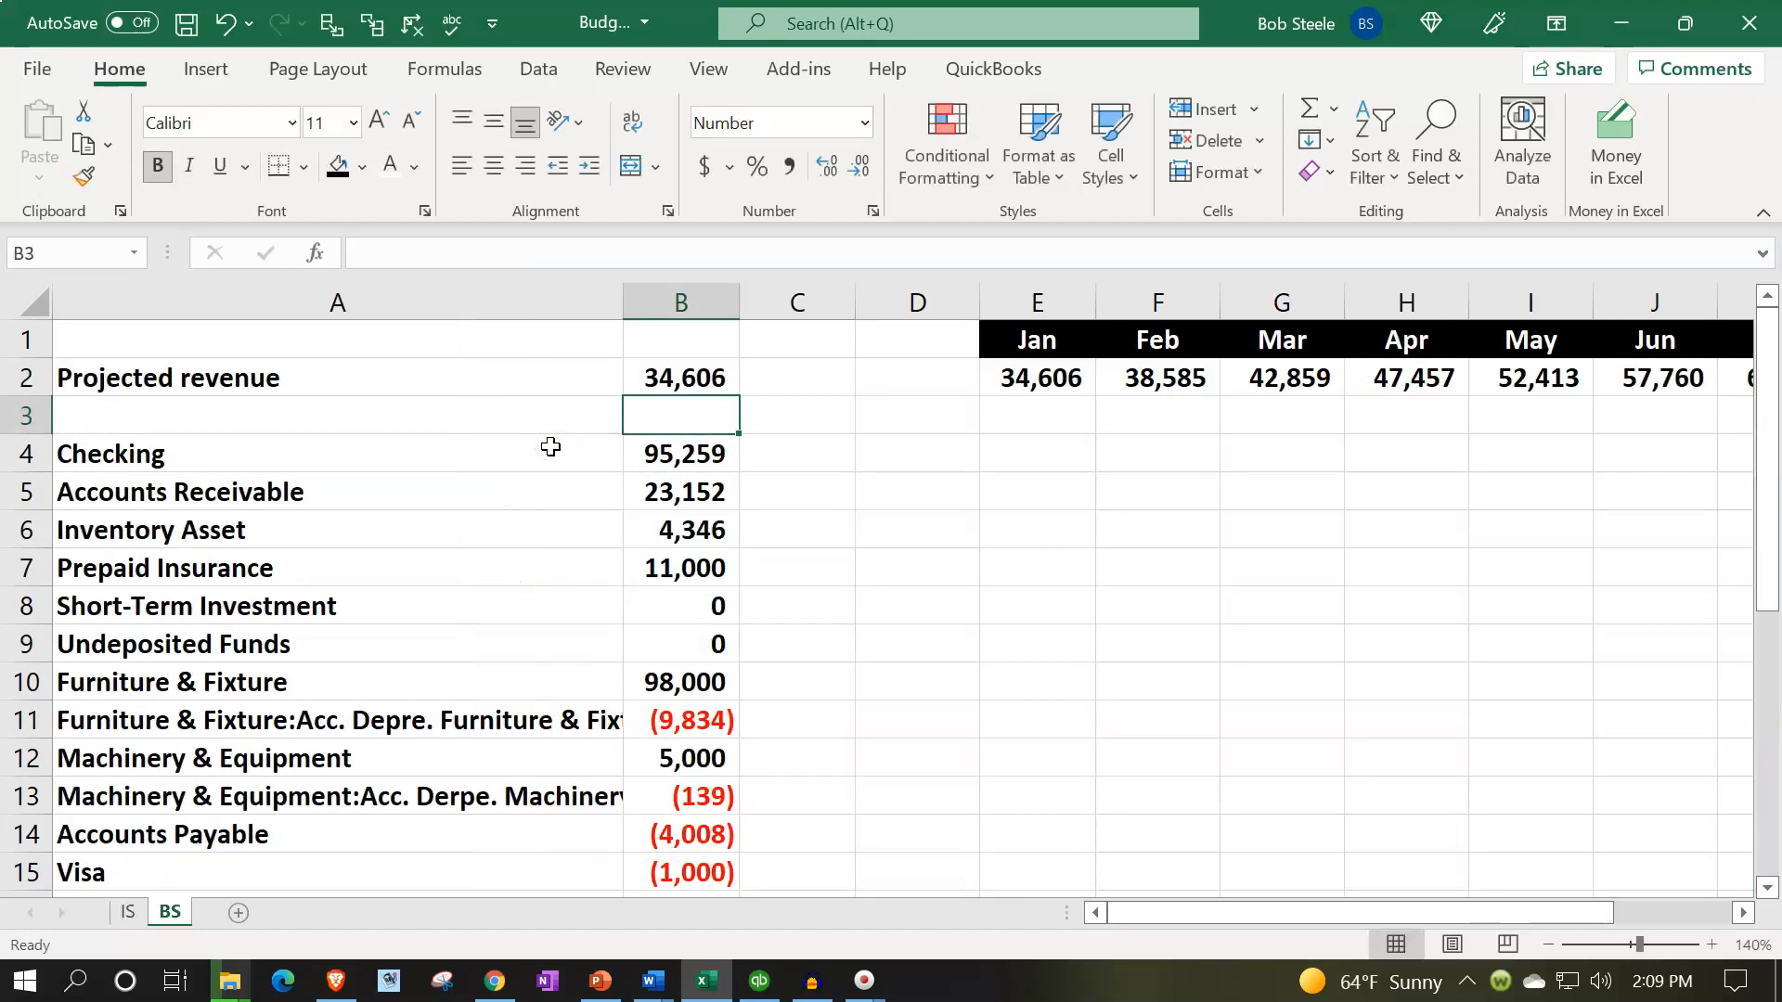
Calculate the Checking balance relative to projected revenue in C4 with the formula =B4/B2
left_click(1081, 379)
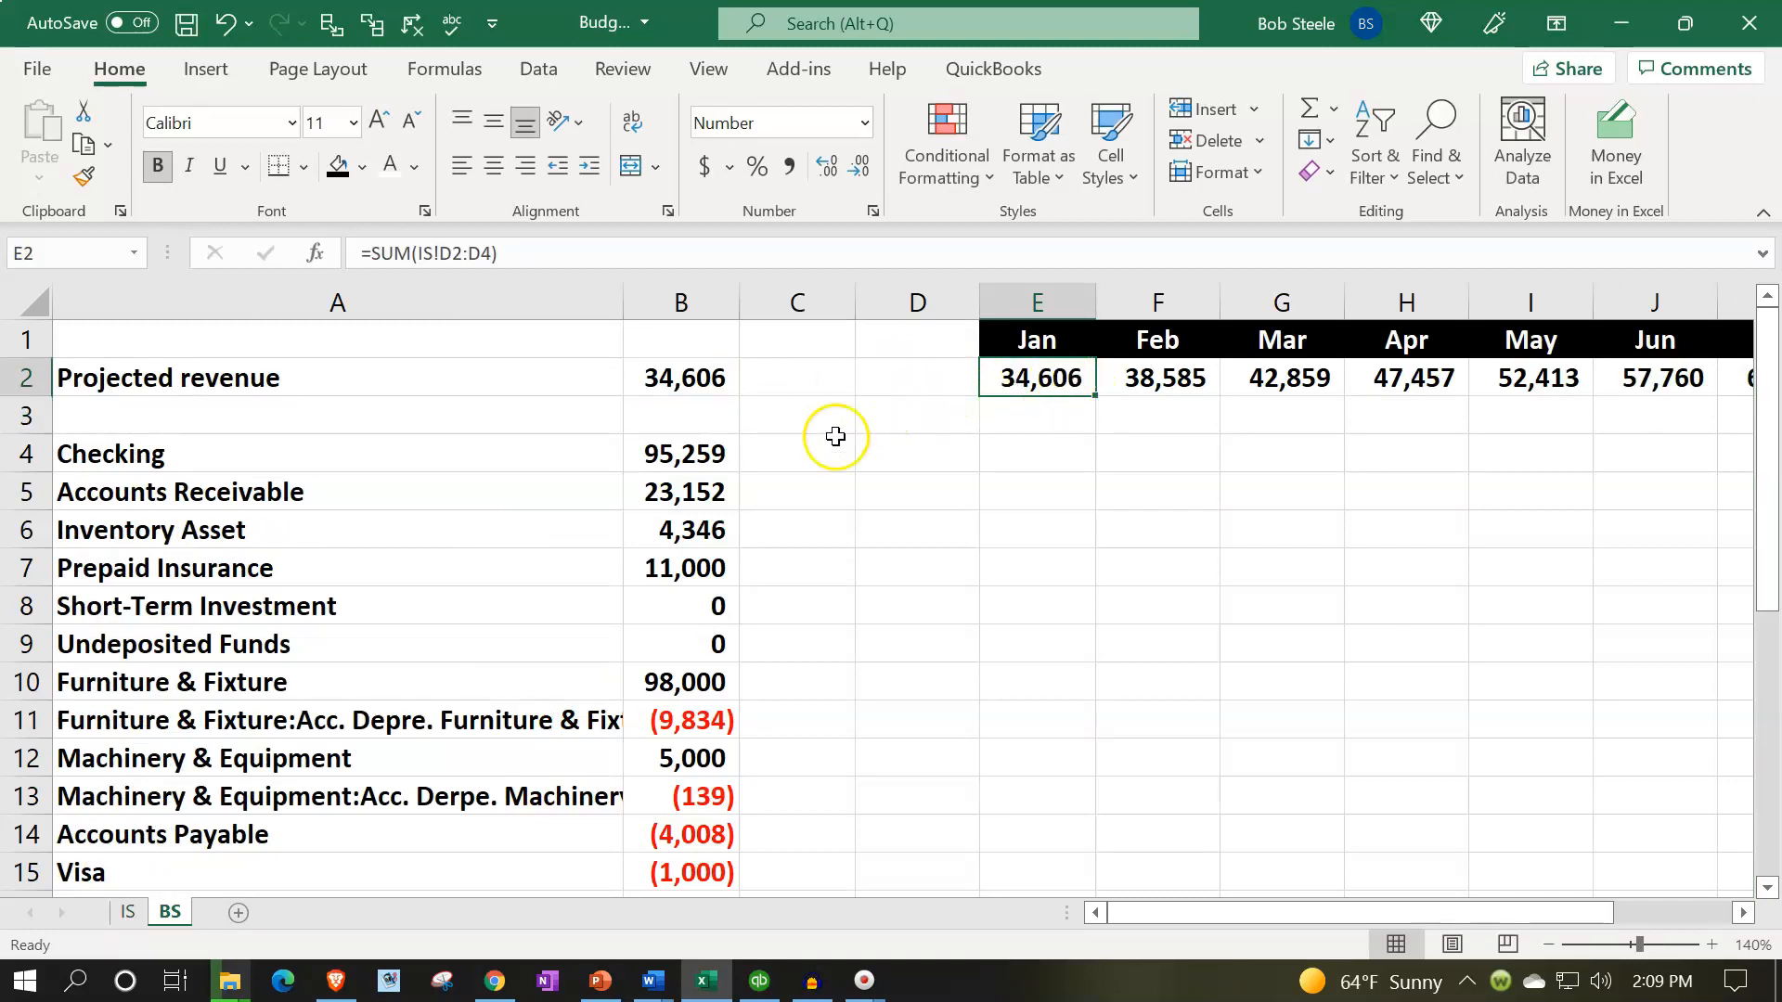
left_click(703, 380)
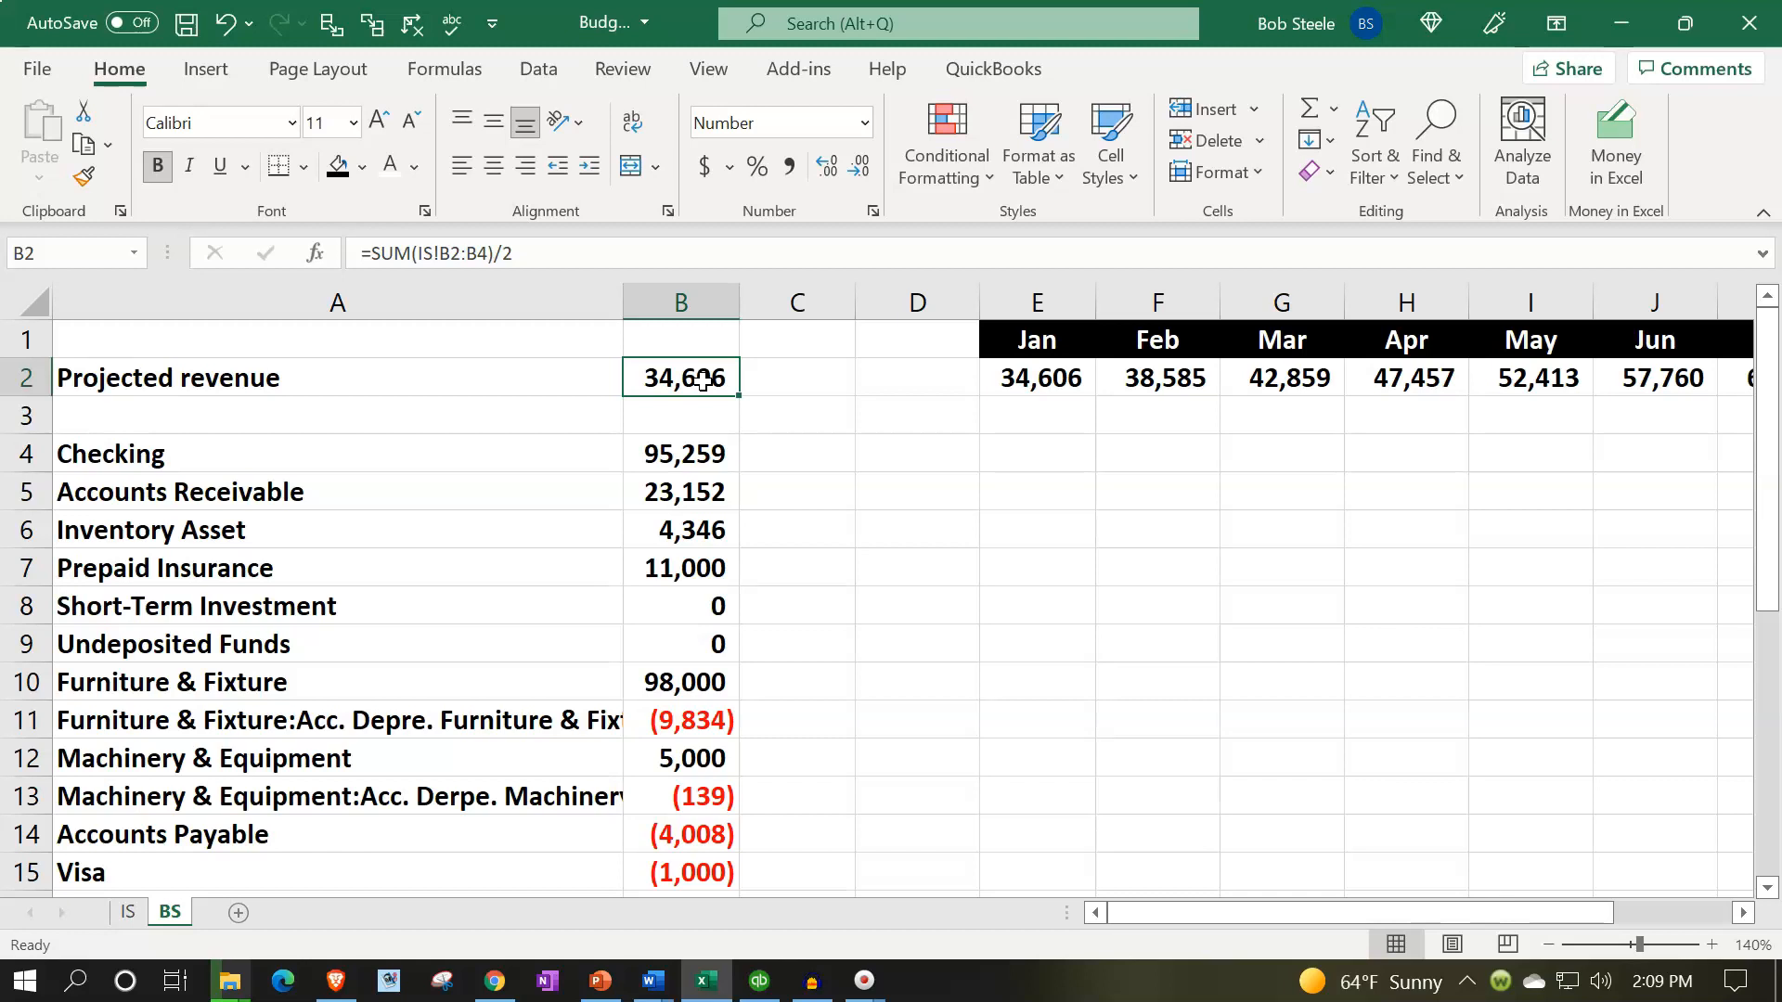
left_click_drag(703, 450, 691, 500)
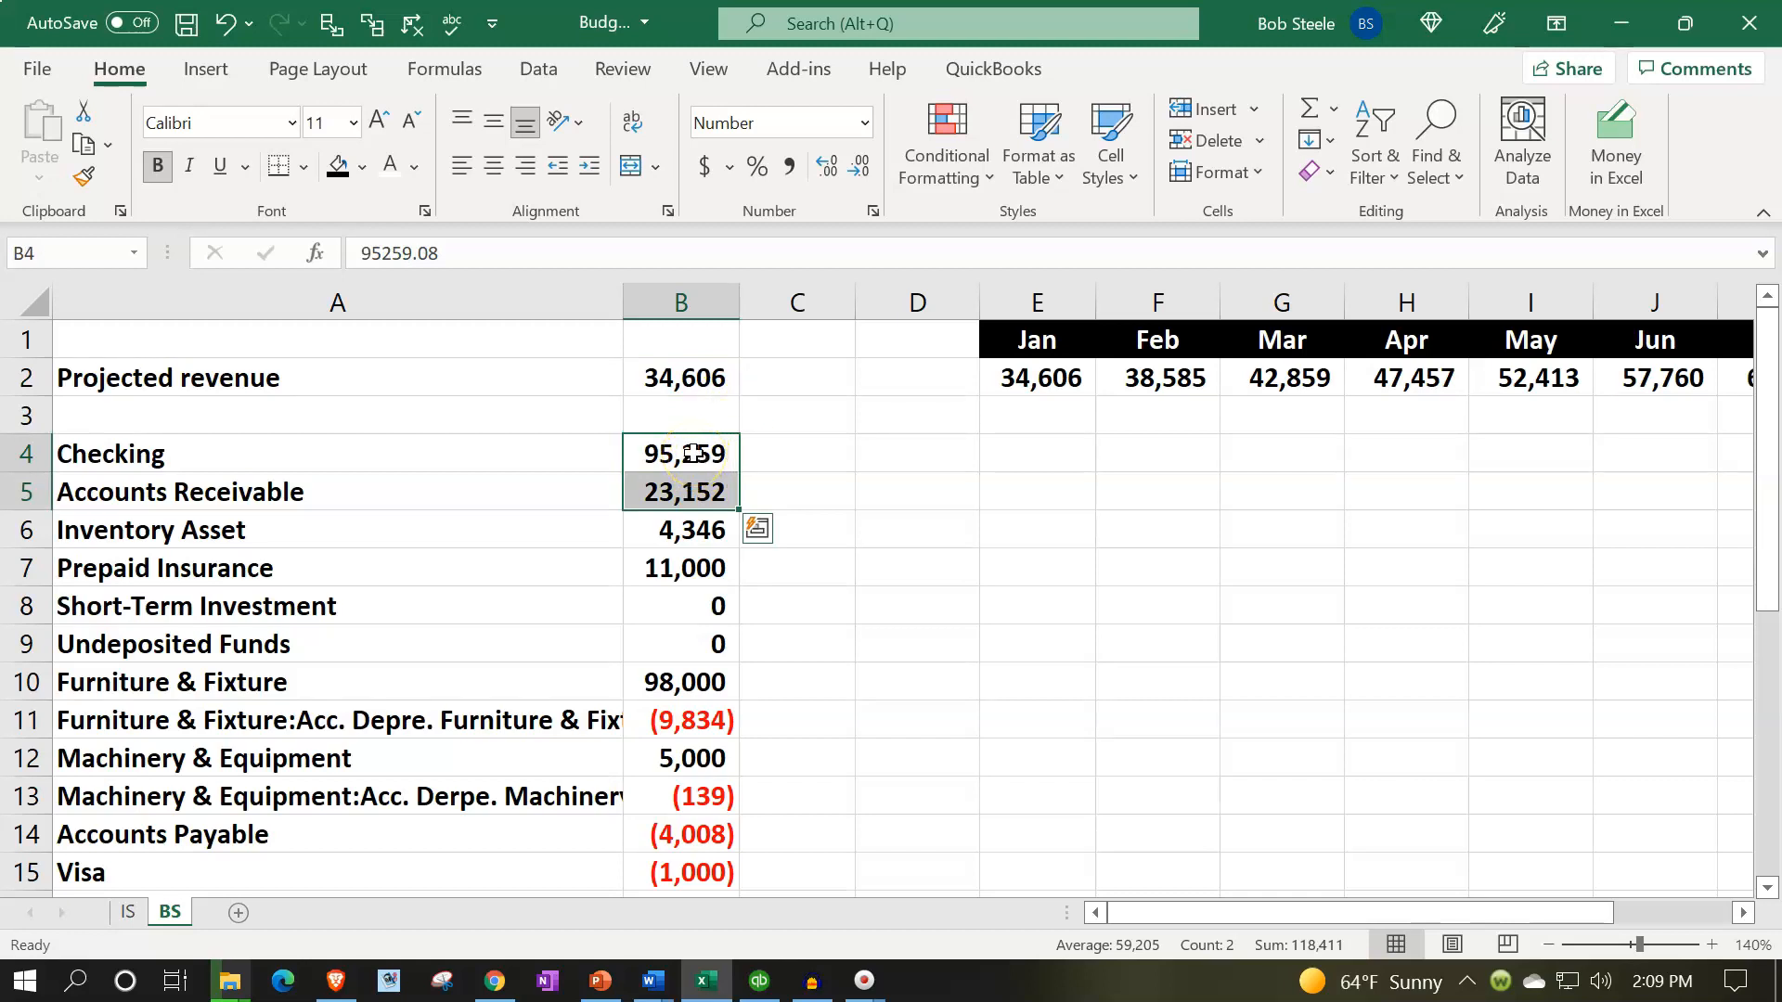
left_click(691, 378)
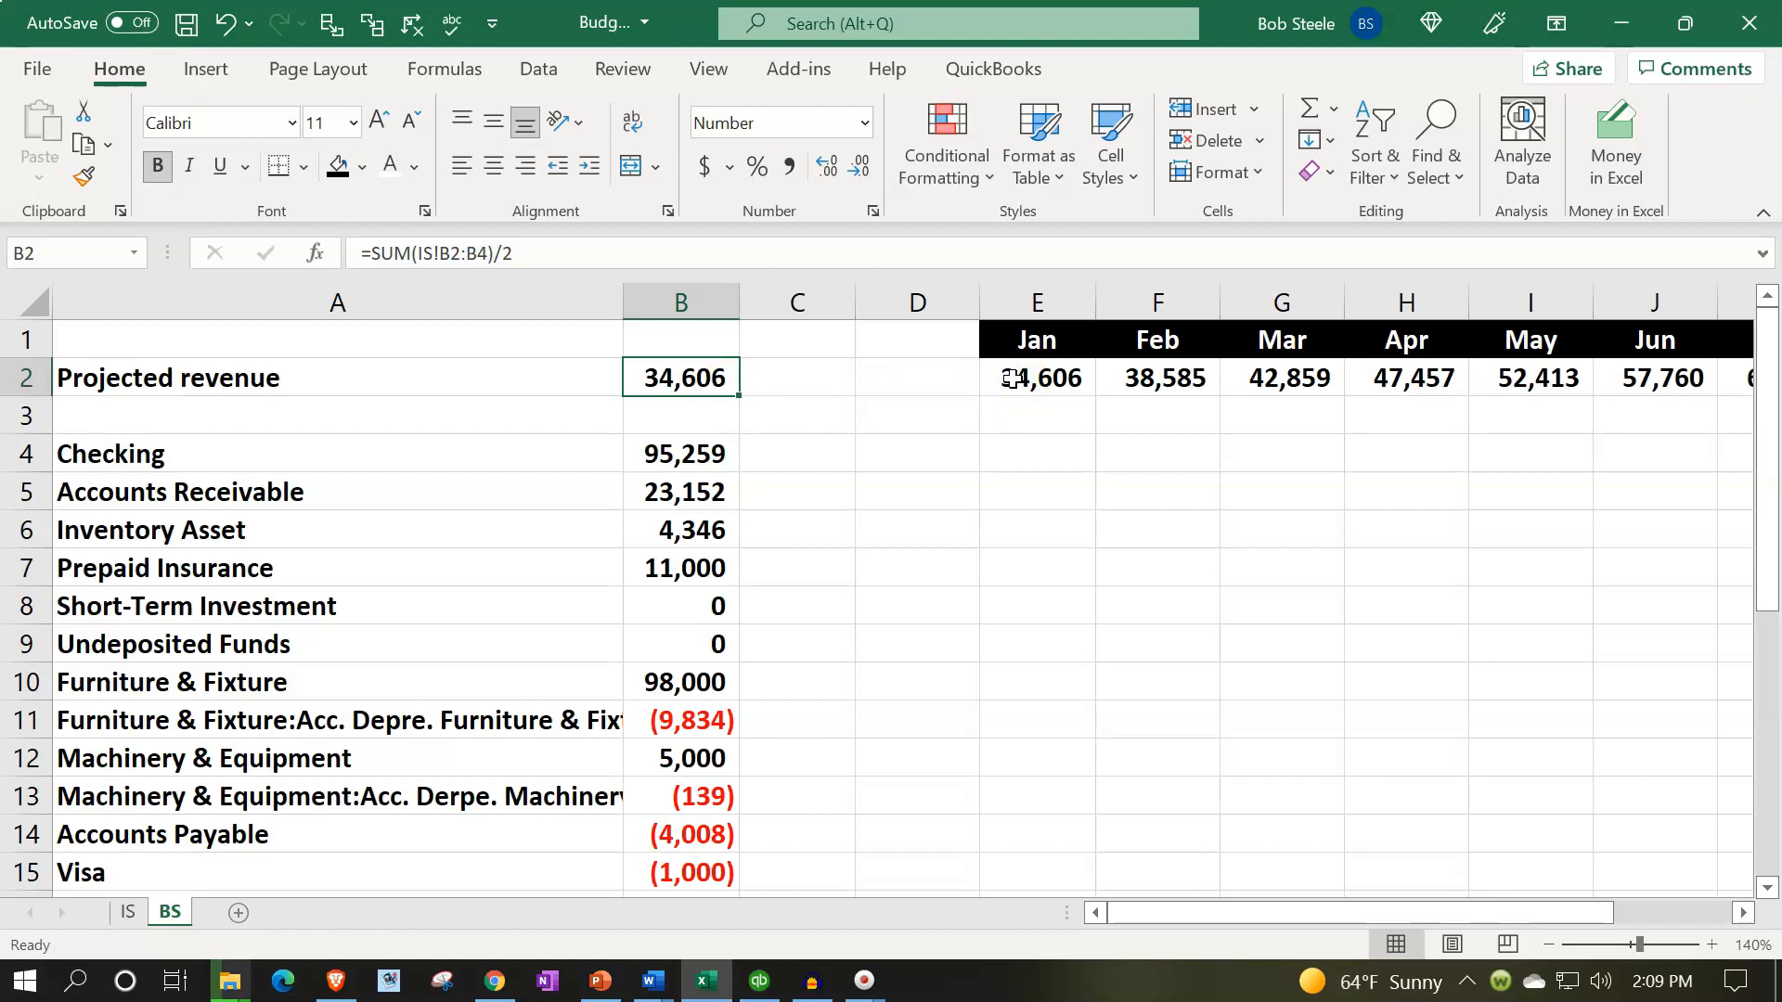
left_click(795, 461)
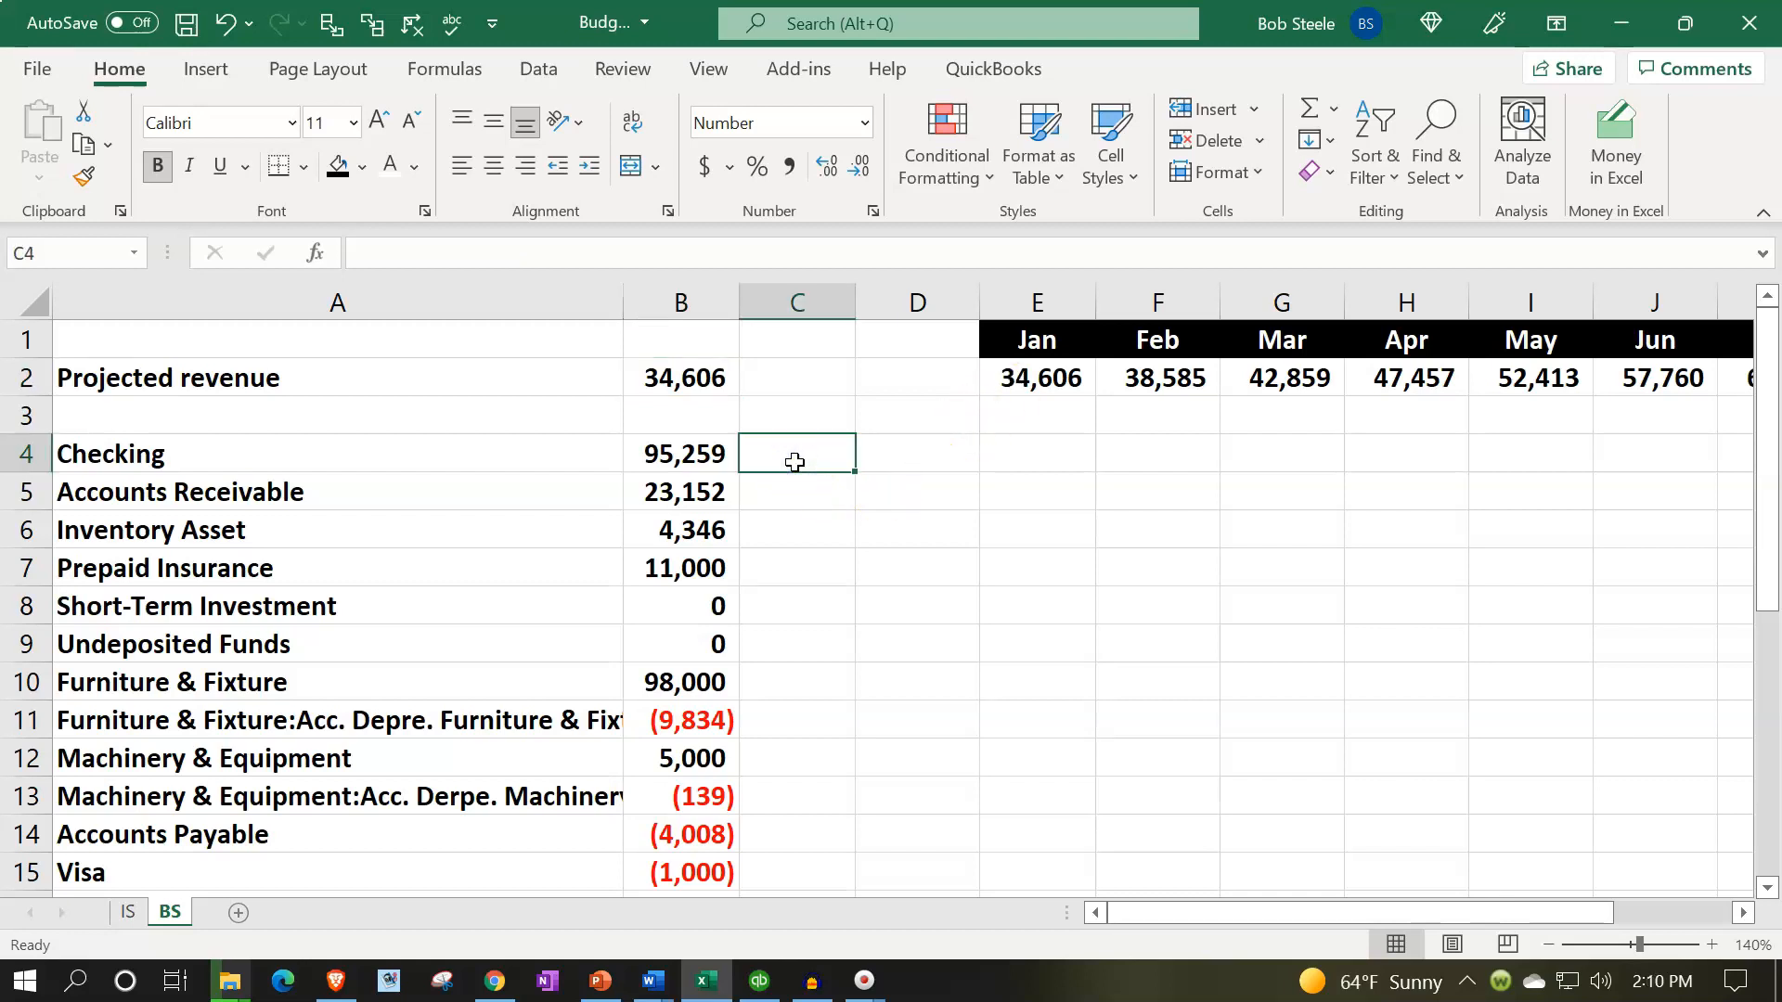
type("=")
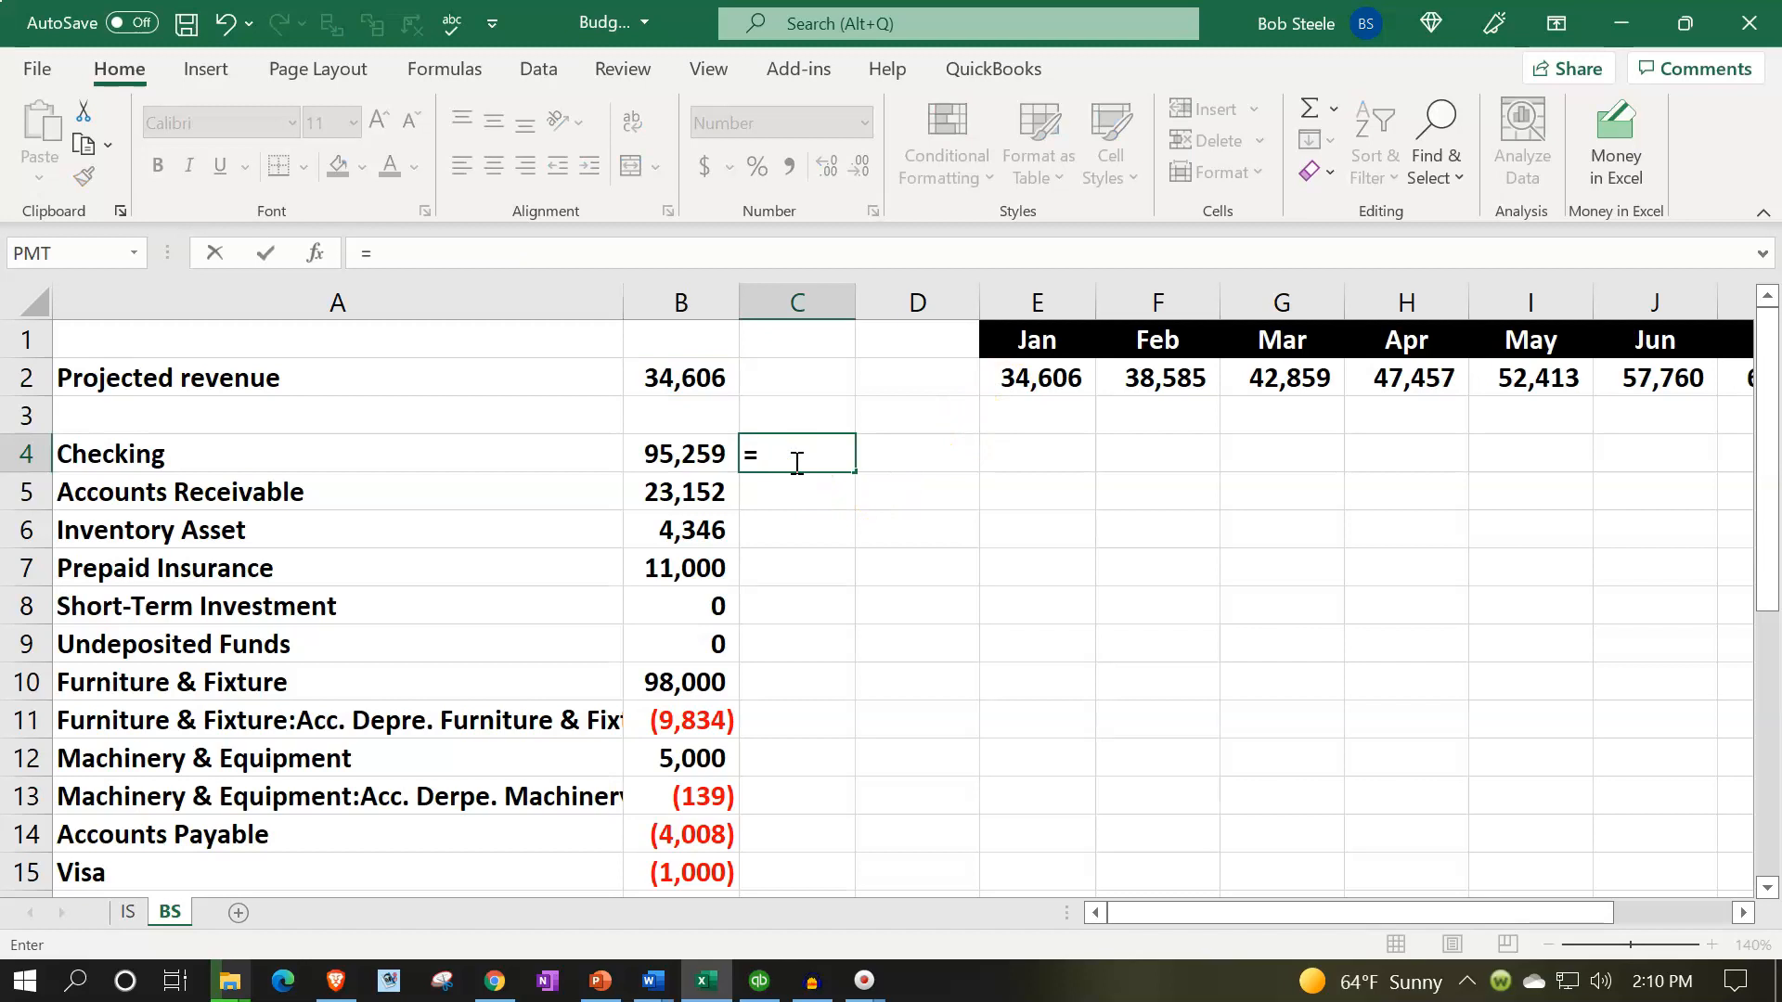
key("Left")
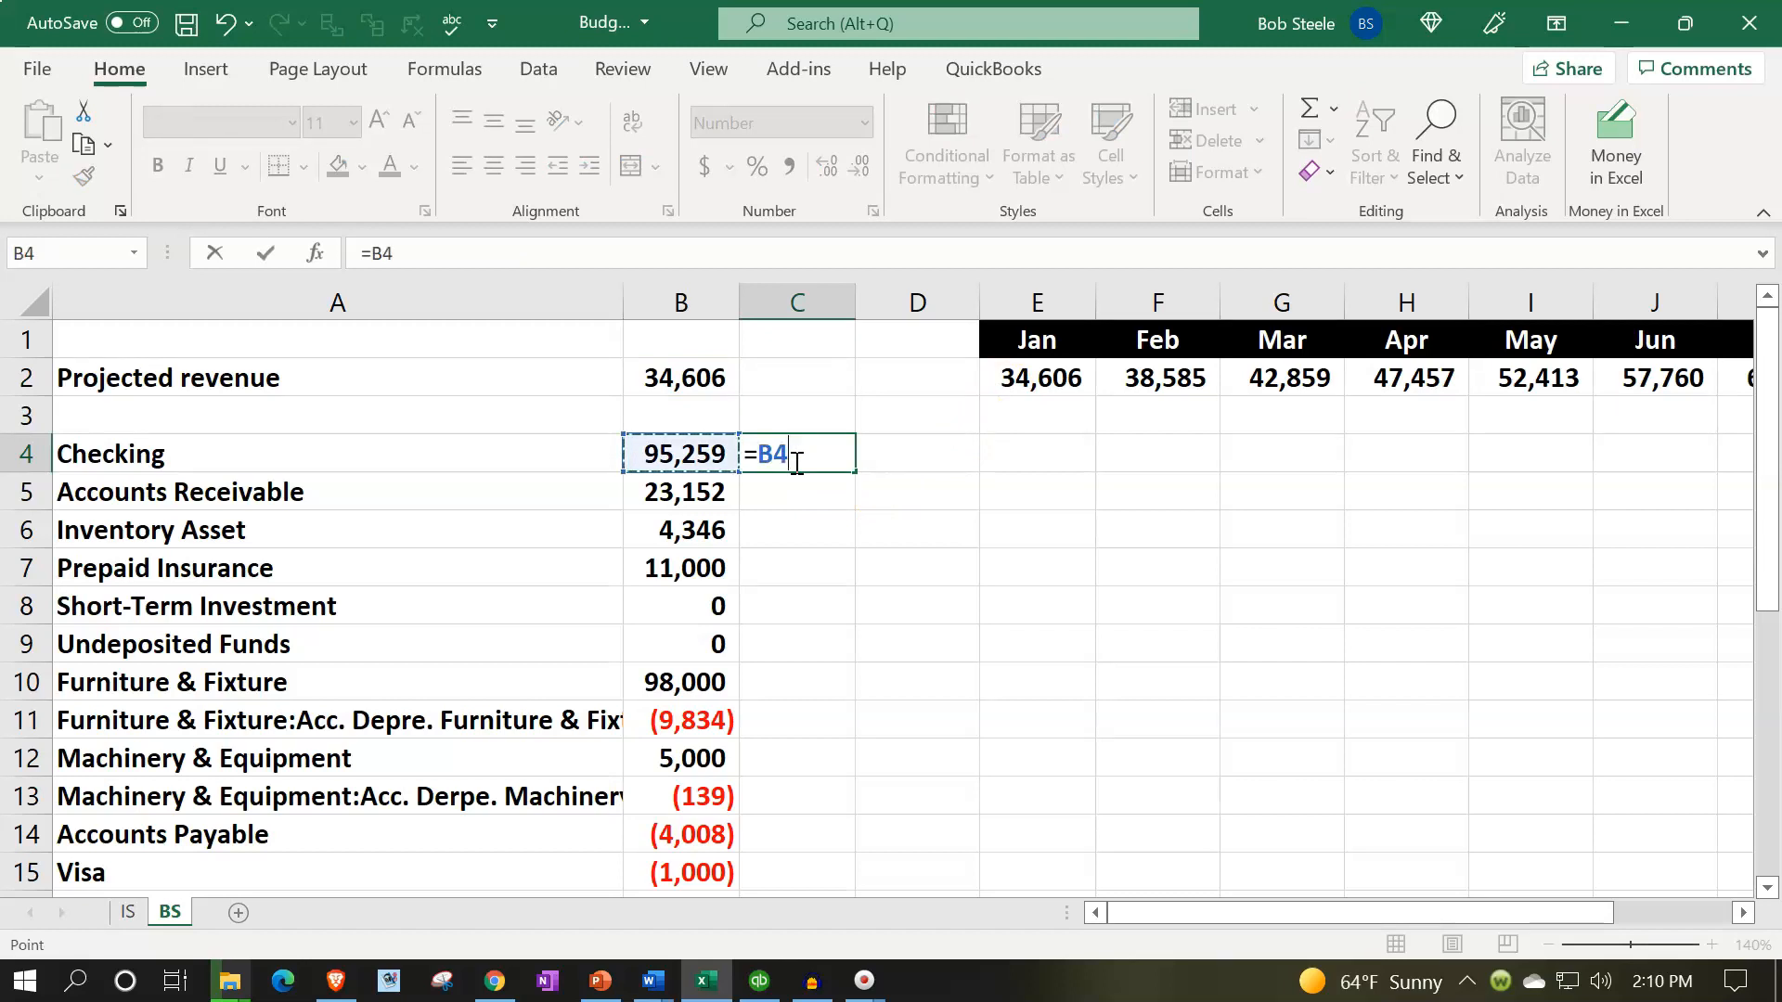
type("/")
key("Up")
key("Up")
key("Left")
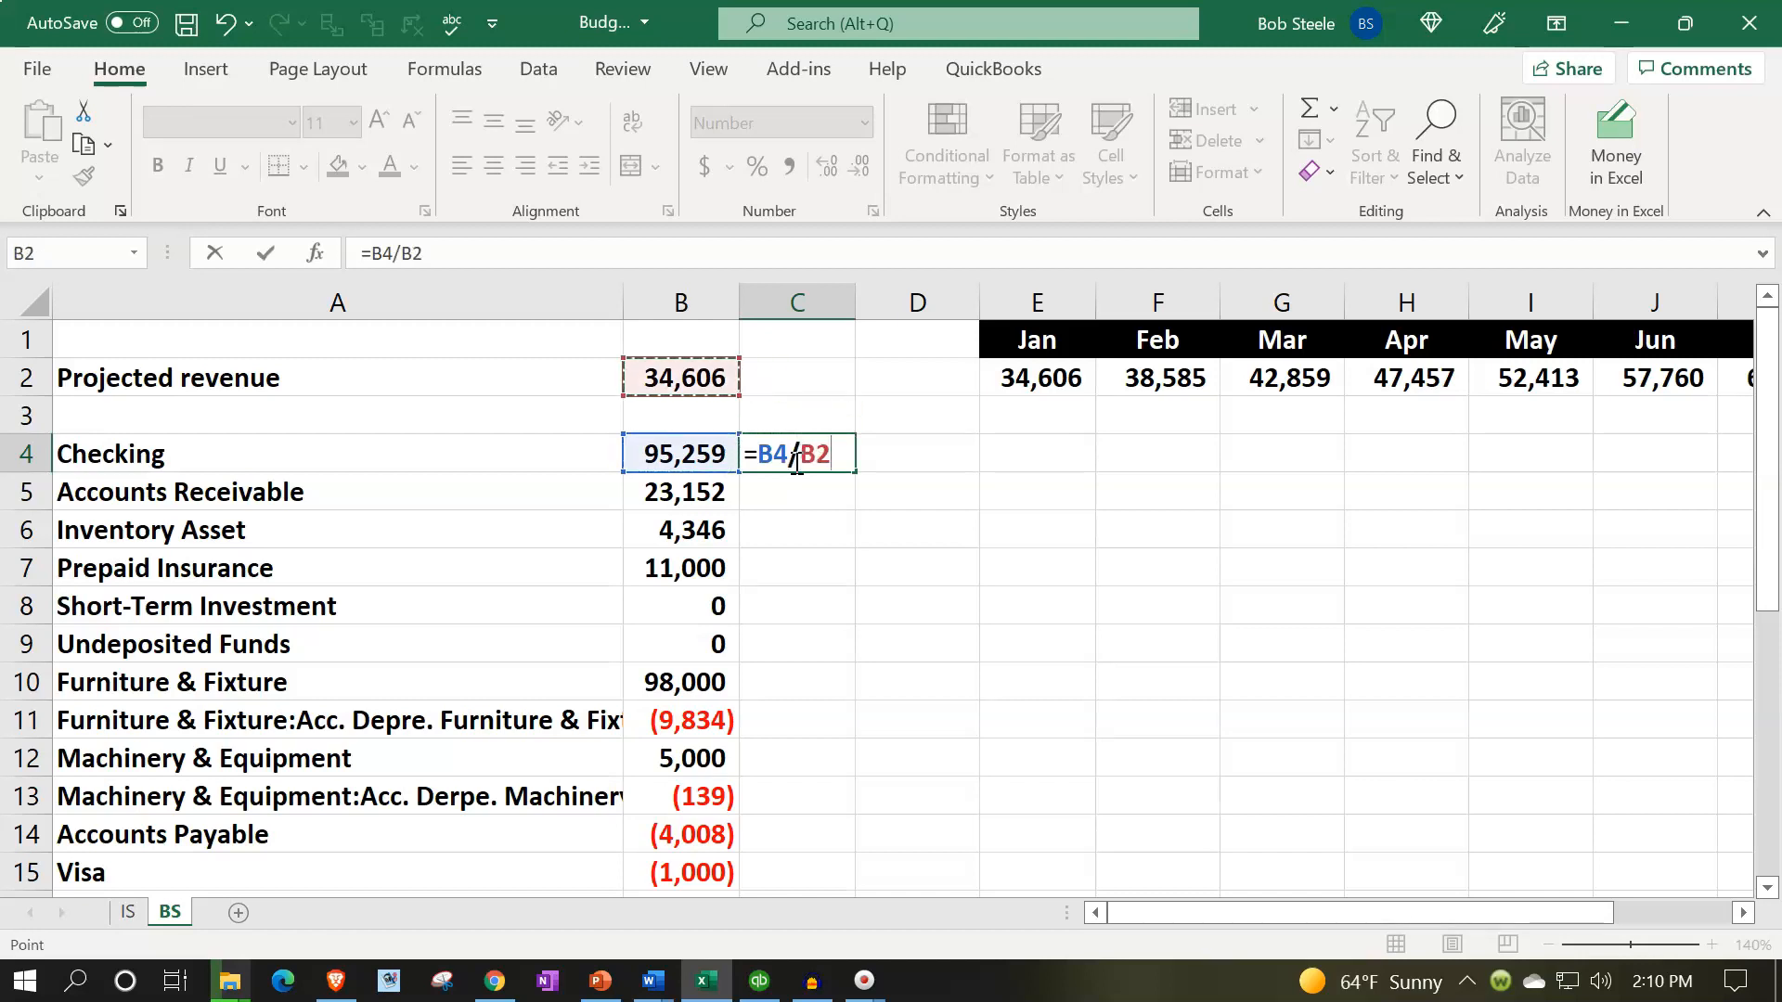
key("Return")
key("Up")
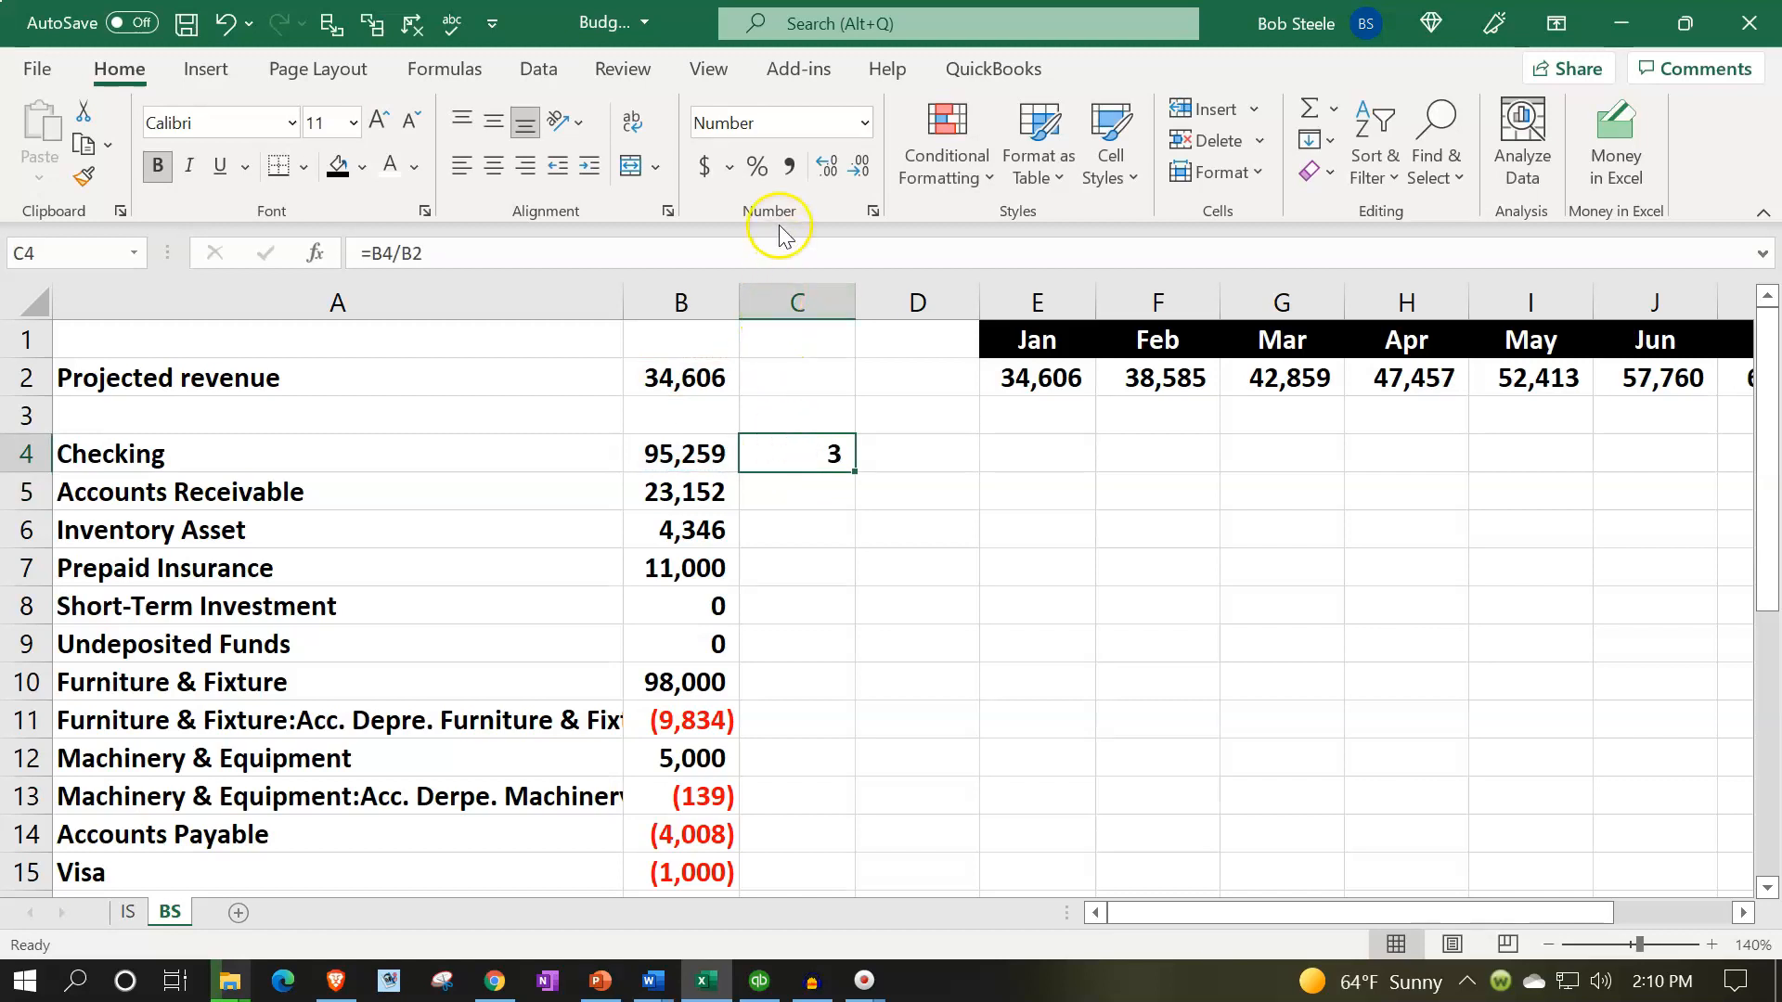
Format the Checking ratio in C4 as a percentage and review its formula
left_click(758, 168)
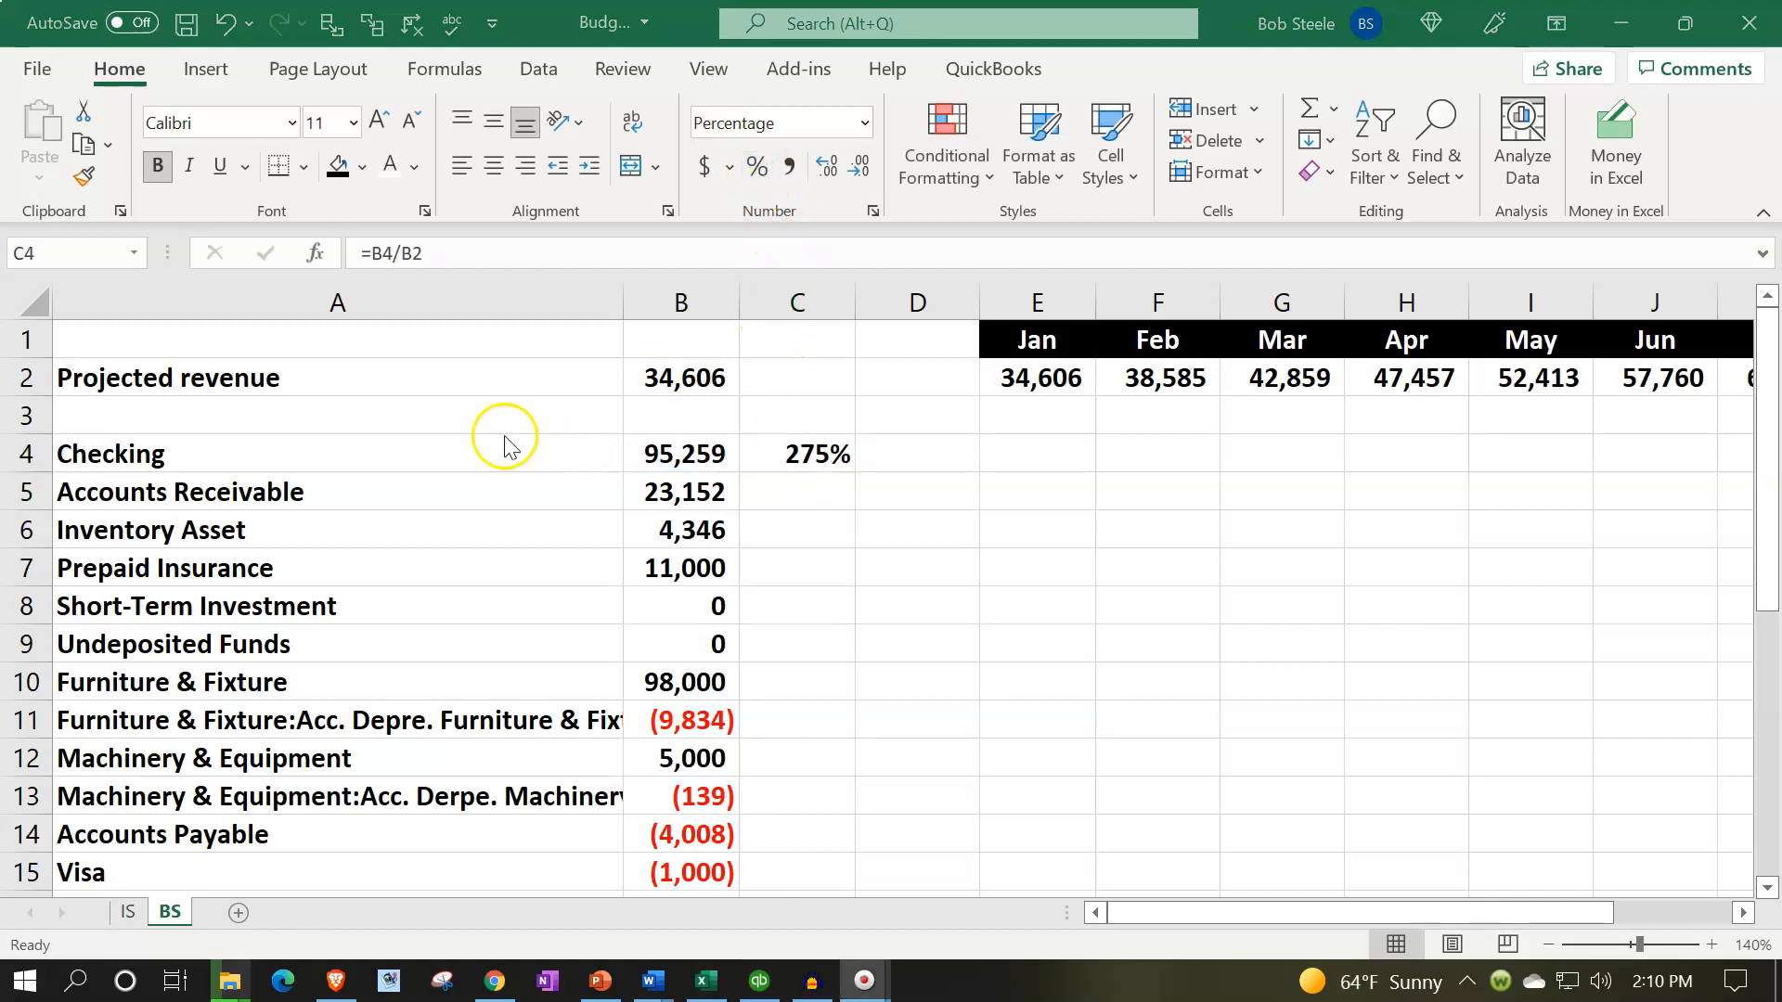
left_click(702, 455)
key("F2")
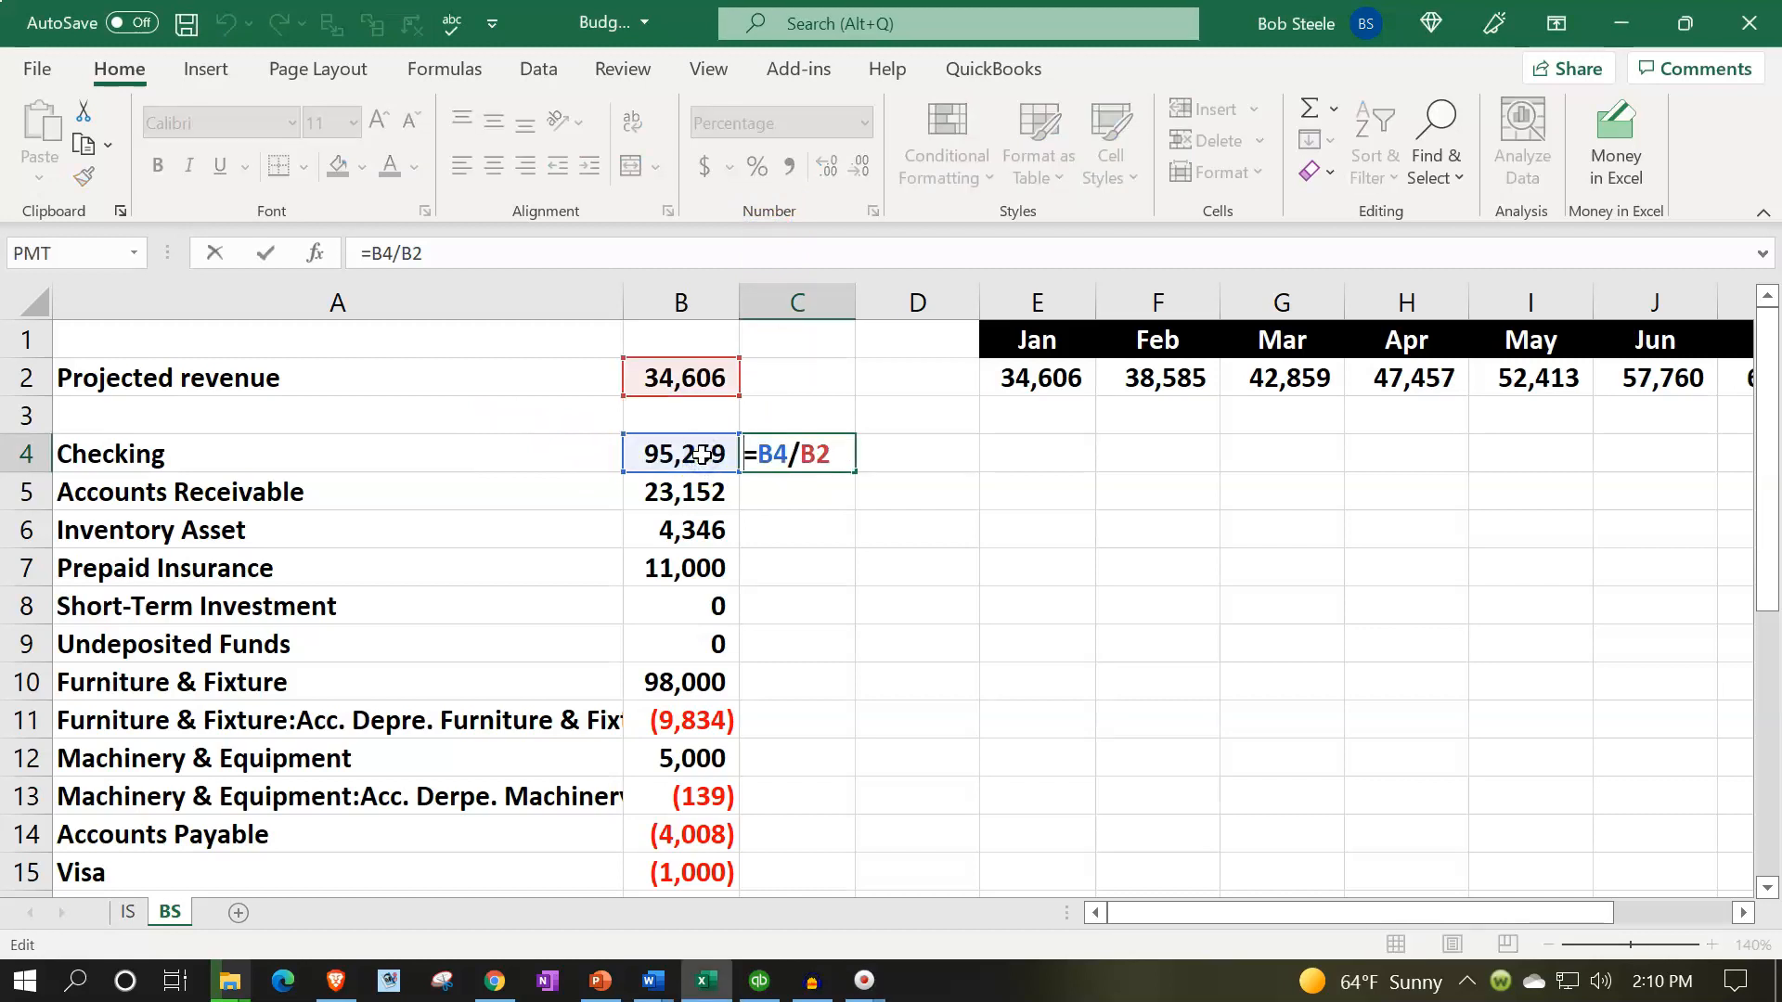
key("Return")
key("Up")
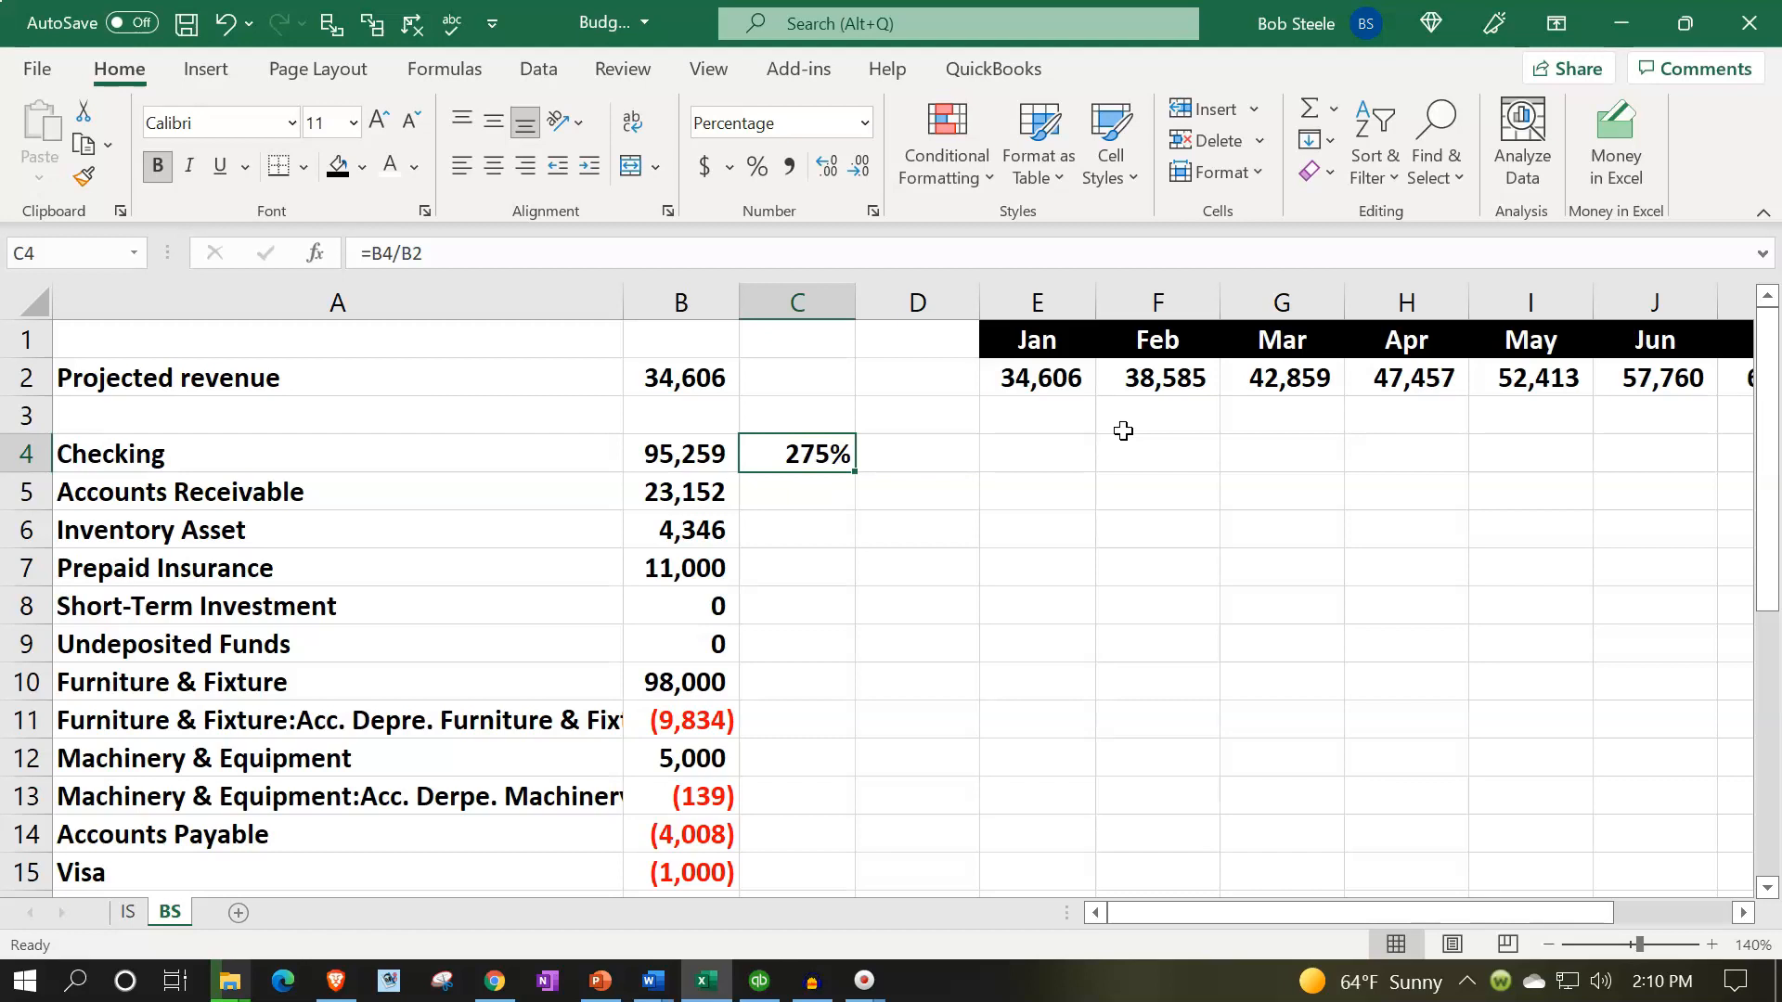
Make the projected revenue reference in the C4 formula absolute, so it reads =B4/$B$2
double_click(844, 461)
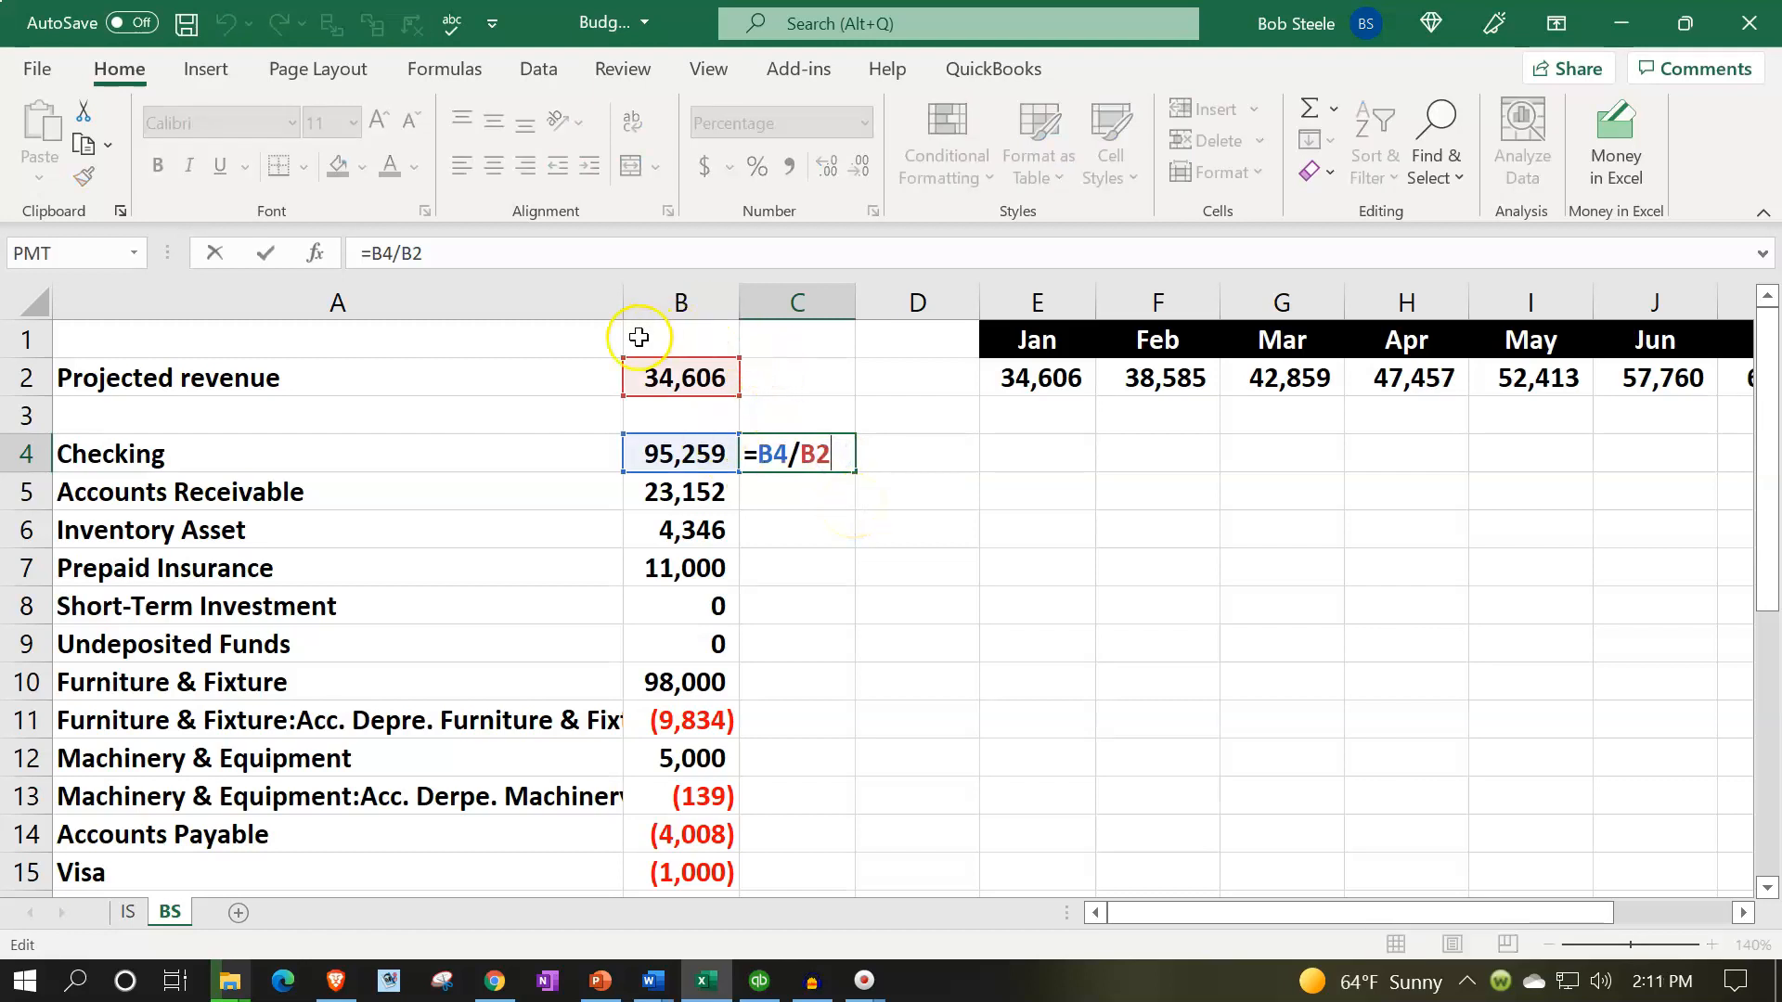
left_click(815, 453)
key("F4")
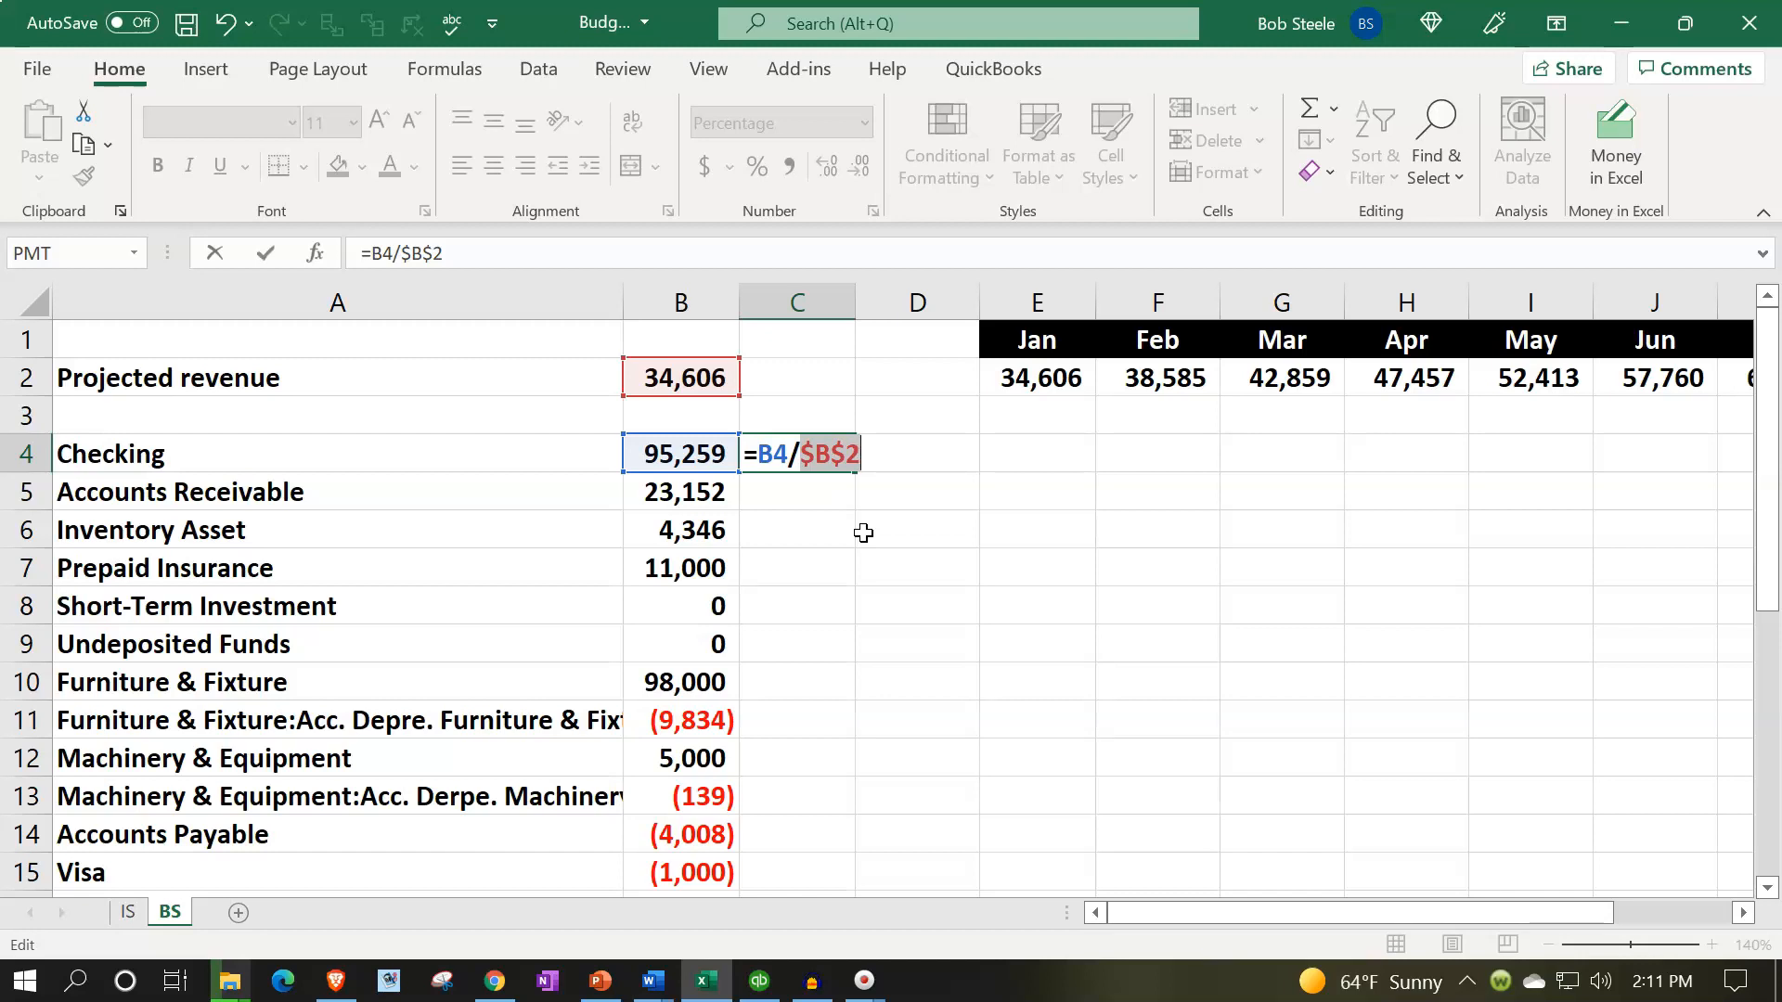
key("Return")
Copy the percentage formula in C4 down through the Owners Equity row in C27
left_click(816, 454)
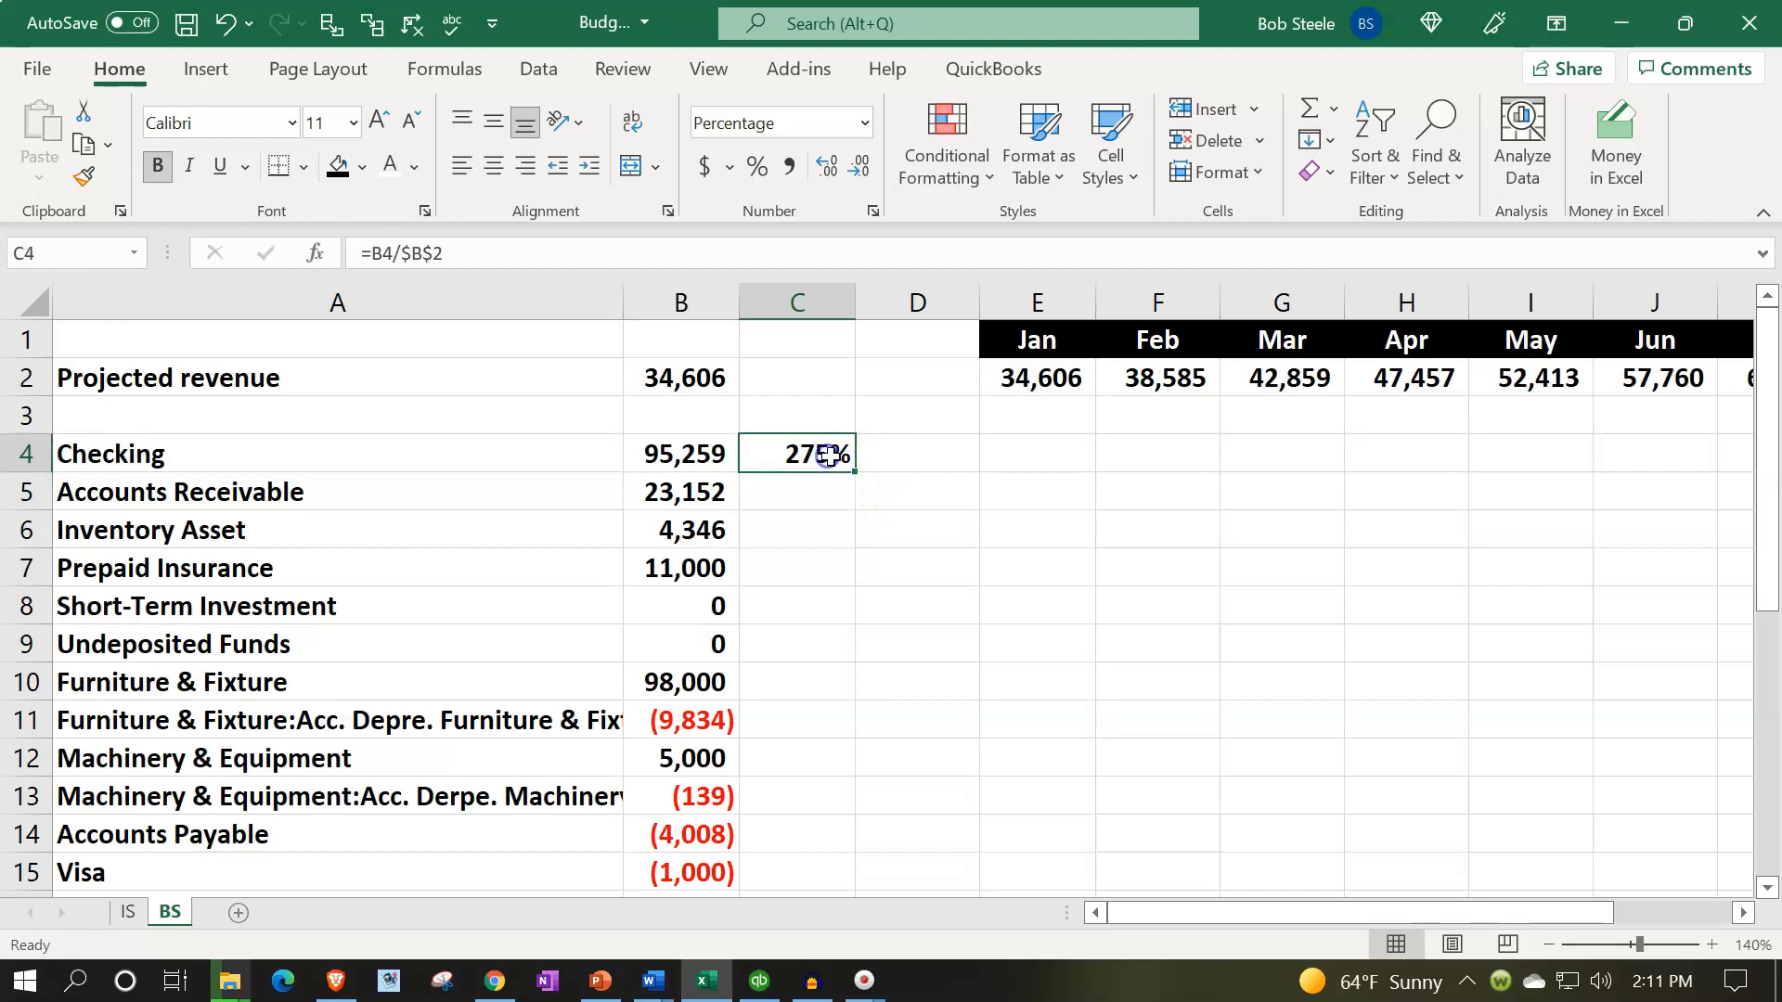
left_click_drag(855, 476, 820, 819)
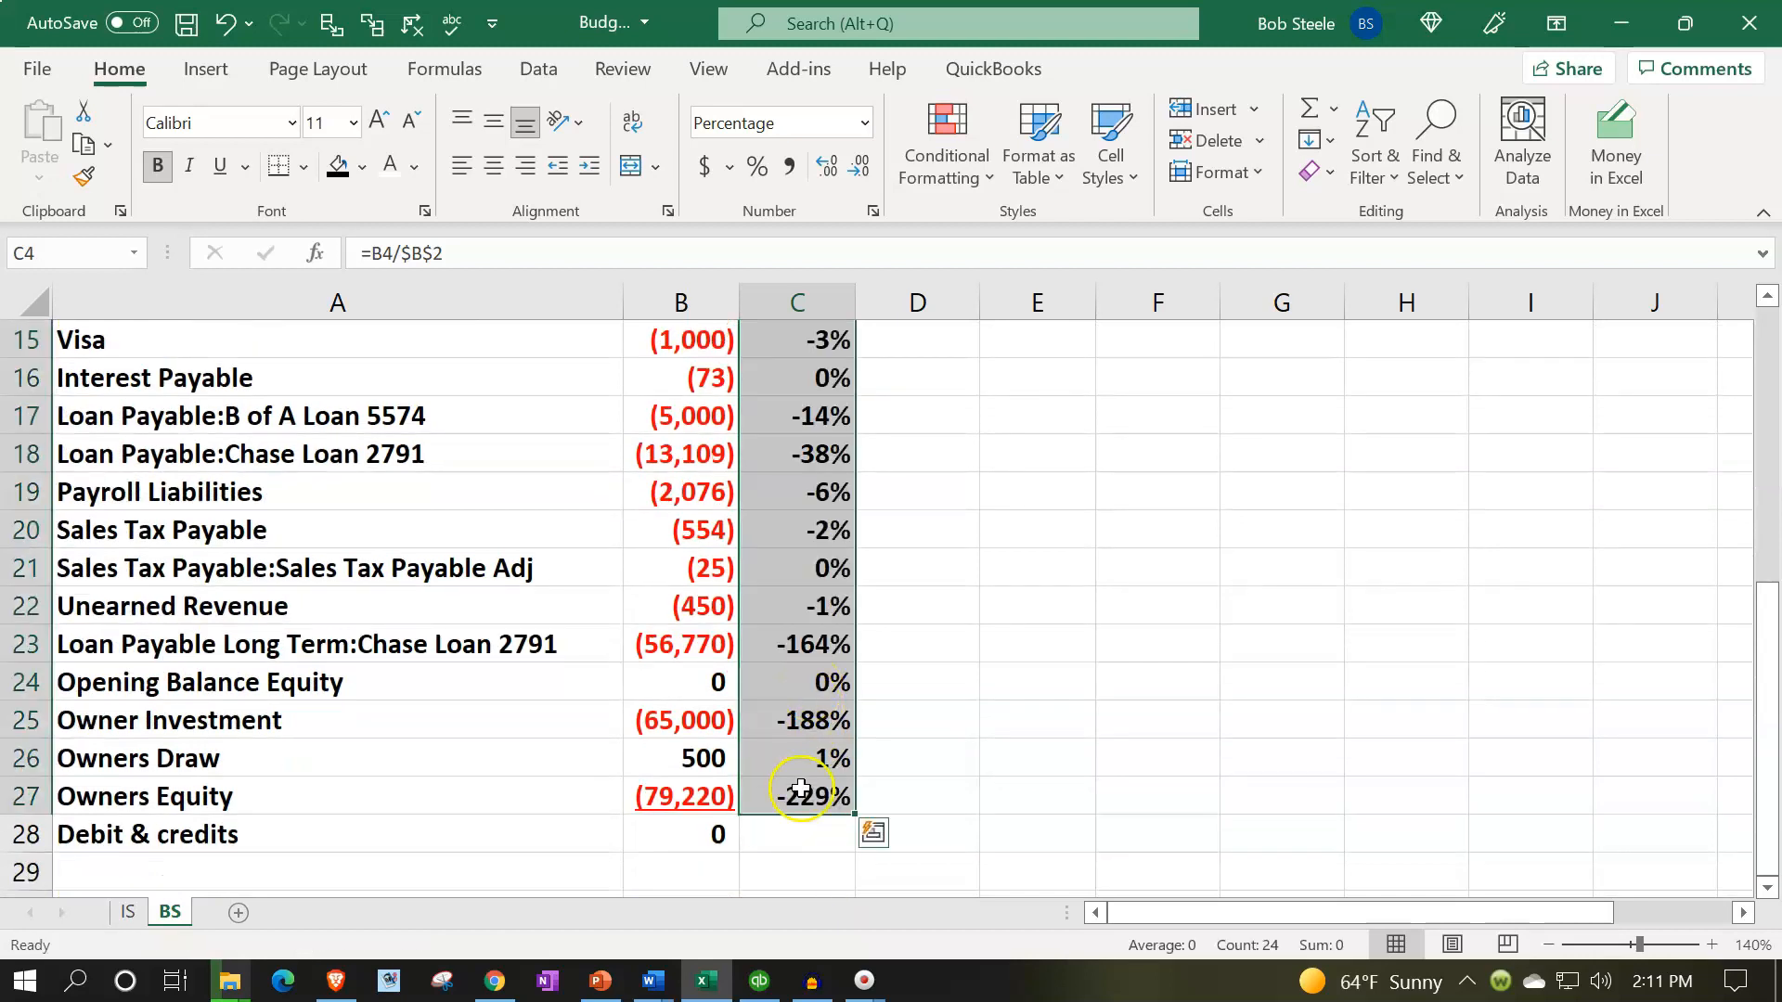
left_click(809, 834)
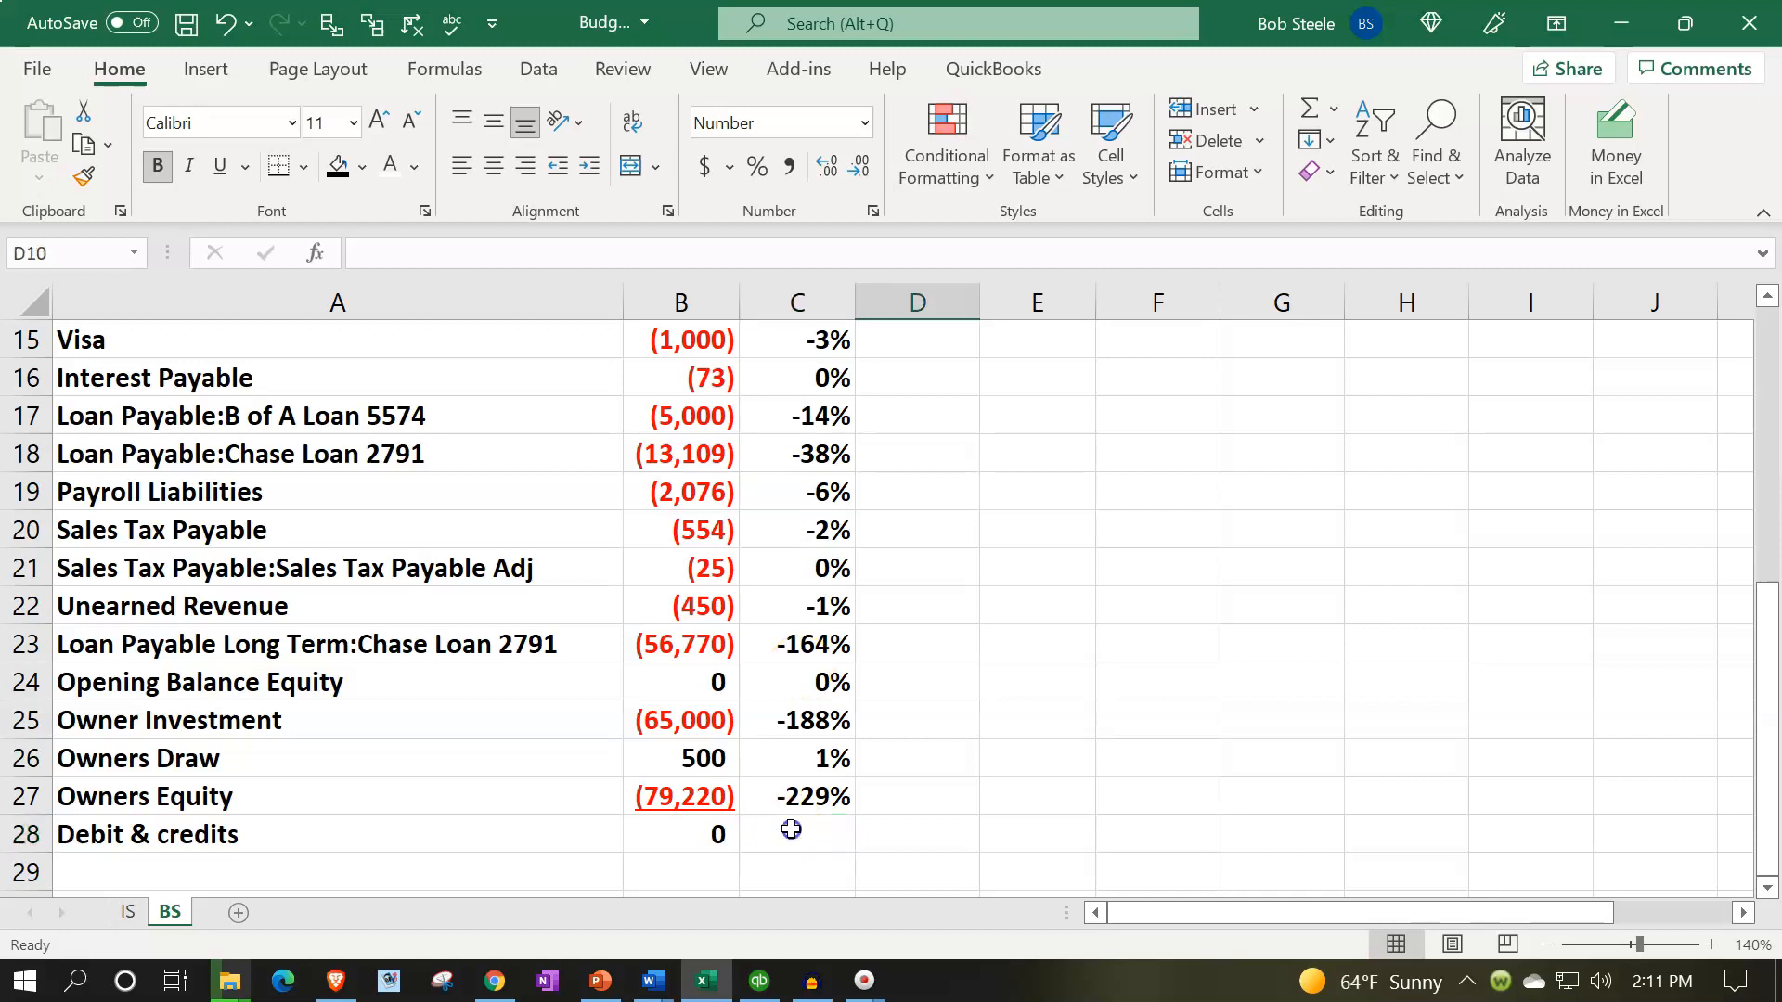
Total the percentage column in the Debit & credits row by entering =SUM(C4:C27) in C28
left_click(791, 834)
type("=sum(")
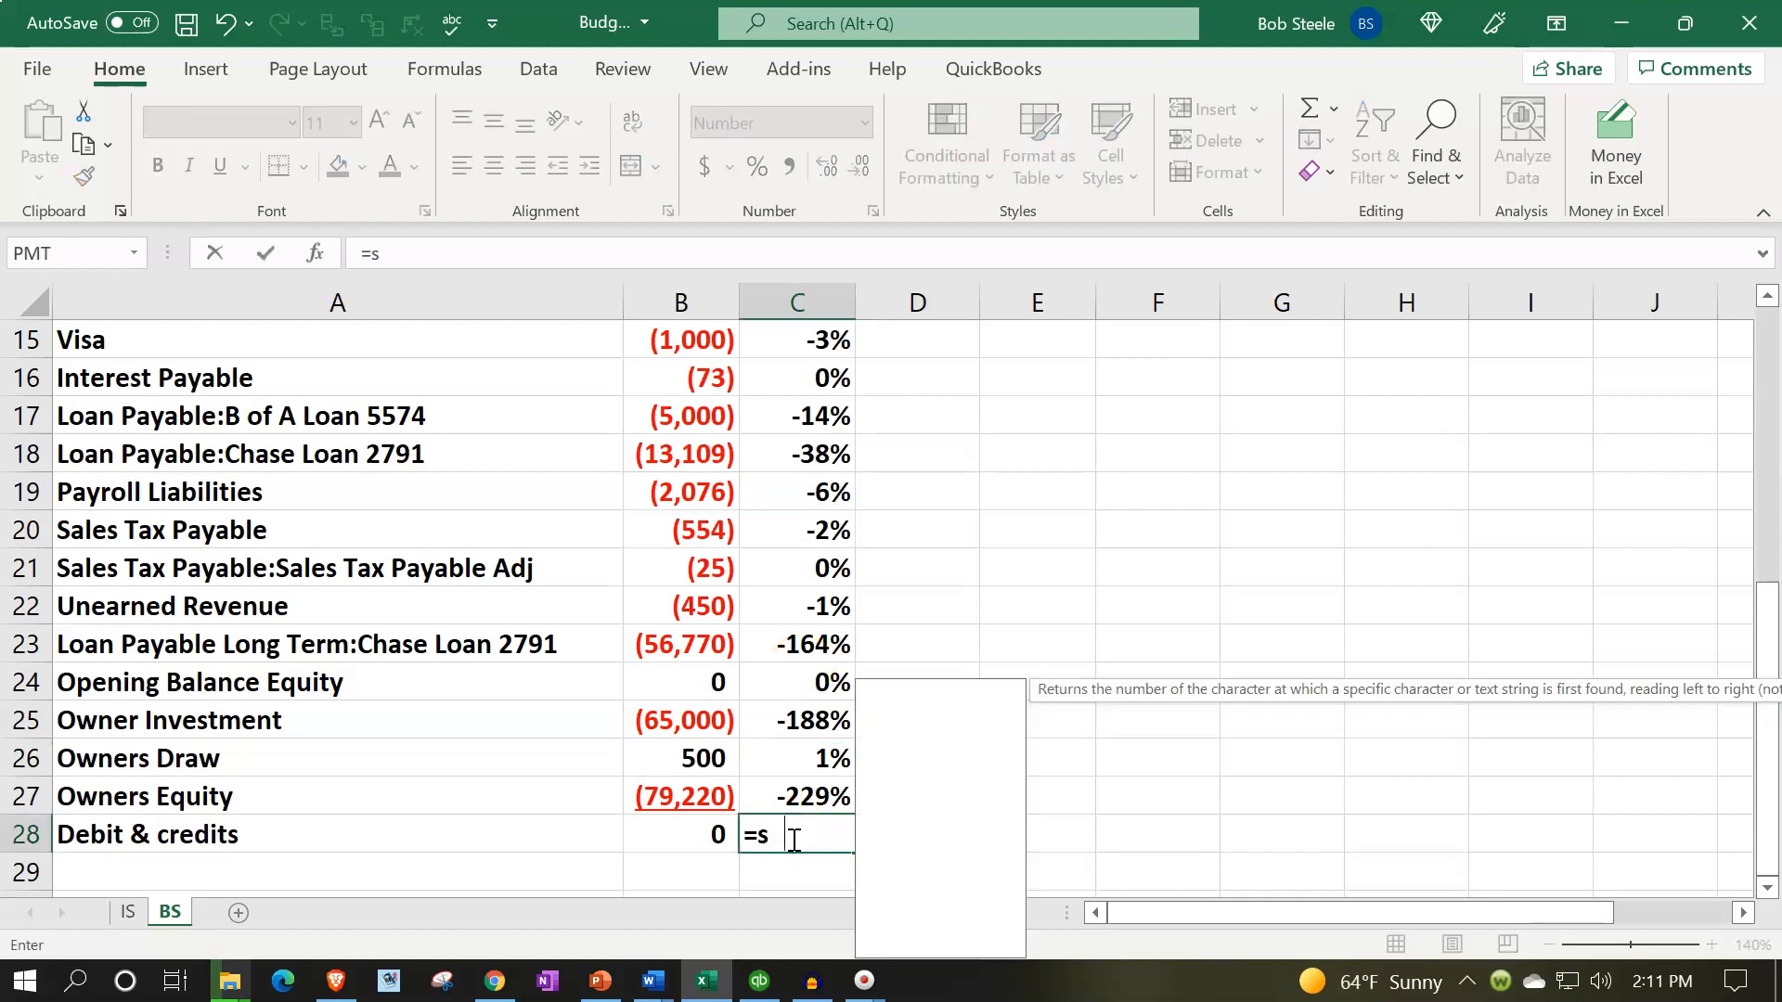
key("Up")
key("shift+Up")
key("shift+Up")
key("shift+Up")
key("shift+Up")
key("shift+Up")
key("shift+Up")
key("shift+Up")
key("shift+Up")
key("shift+Up")
key("shift+Up")
key("shift+Up")
key("shift+Up")
key("shift+Up")
key("shift+Up")
key("shift+Up")
key("shift+Up")
key("shift+Up")
key("shift+Up")
key("shift+Up")
key("shift+Up")
key("shift+Up")
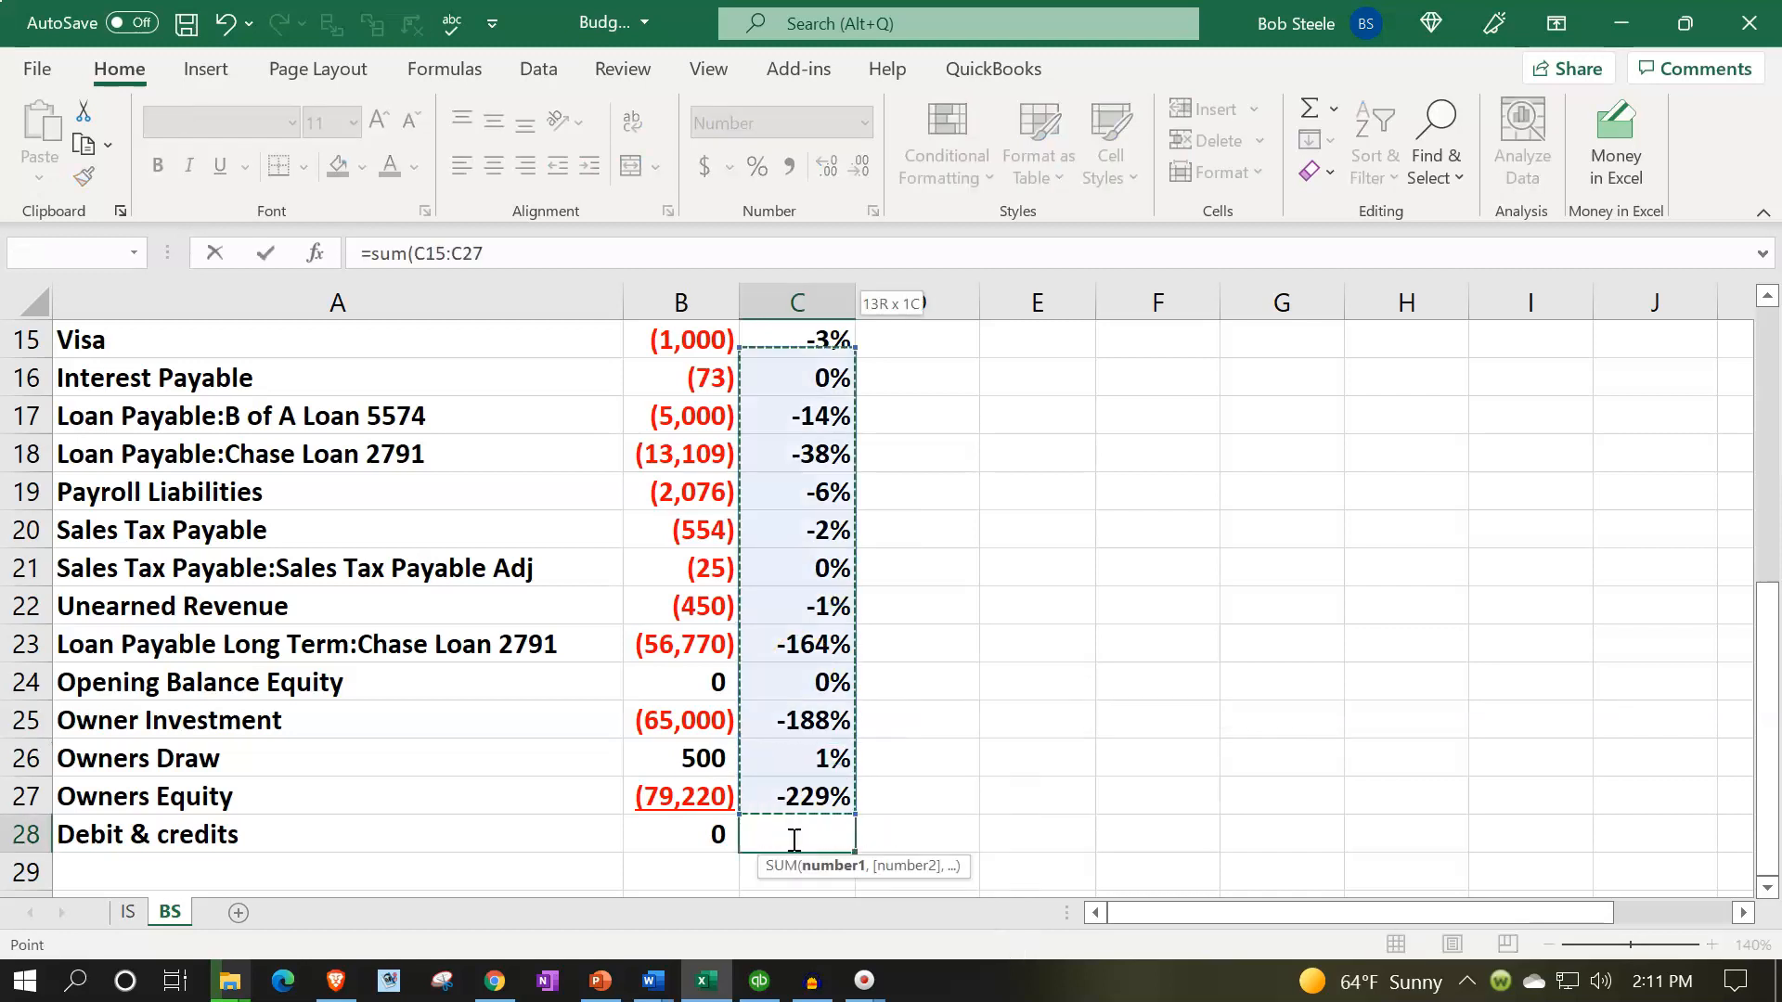
key("shift+Down")
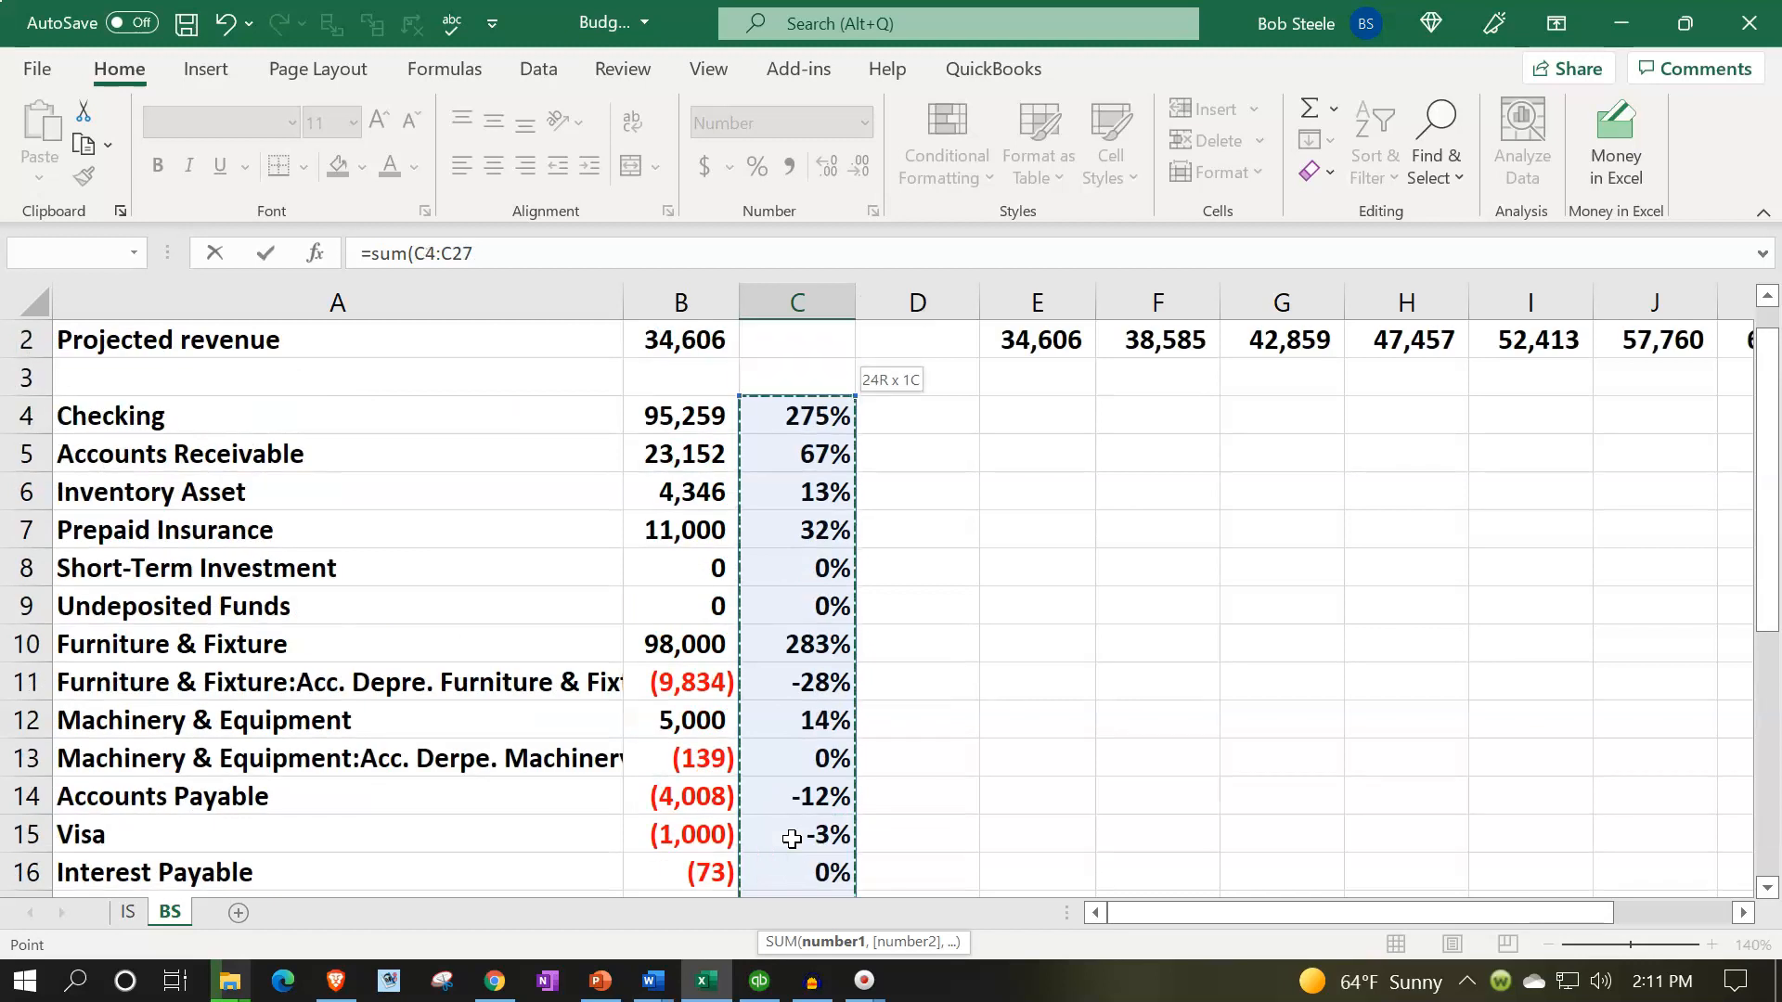
key("Return")
left_click(791, 834)
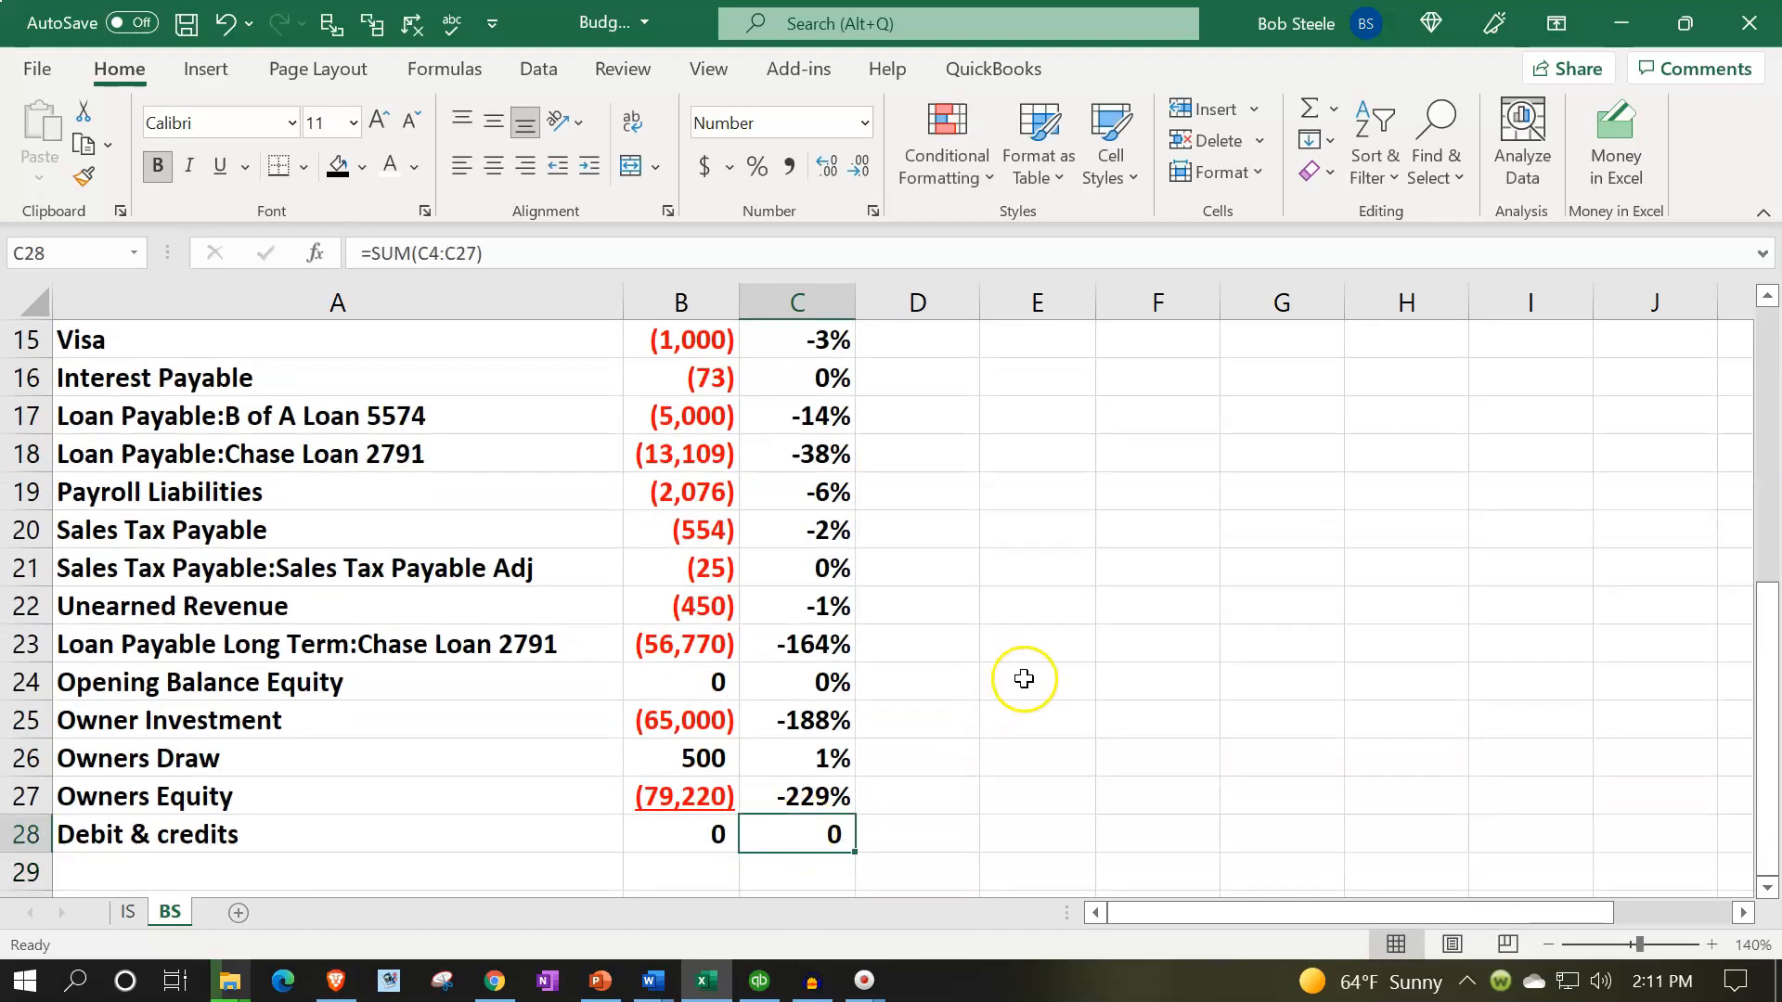
Calculate January's projected Checking balance in E4 by multiplying January revenue by the Checking percentage, =E2*C4
scroll(1022, 676, "up", 5)
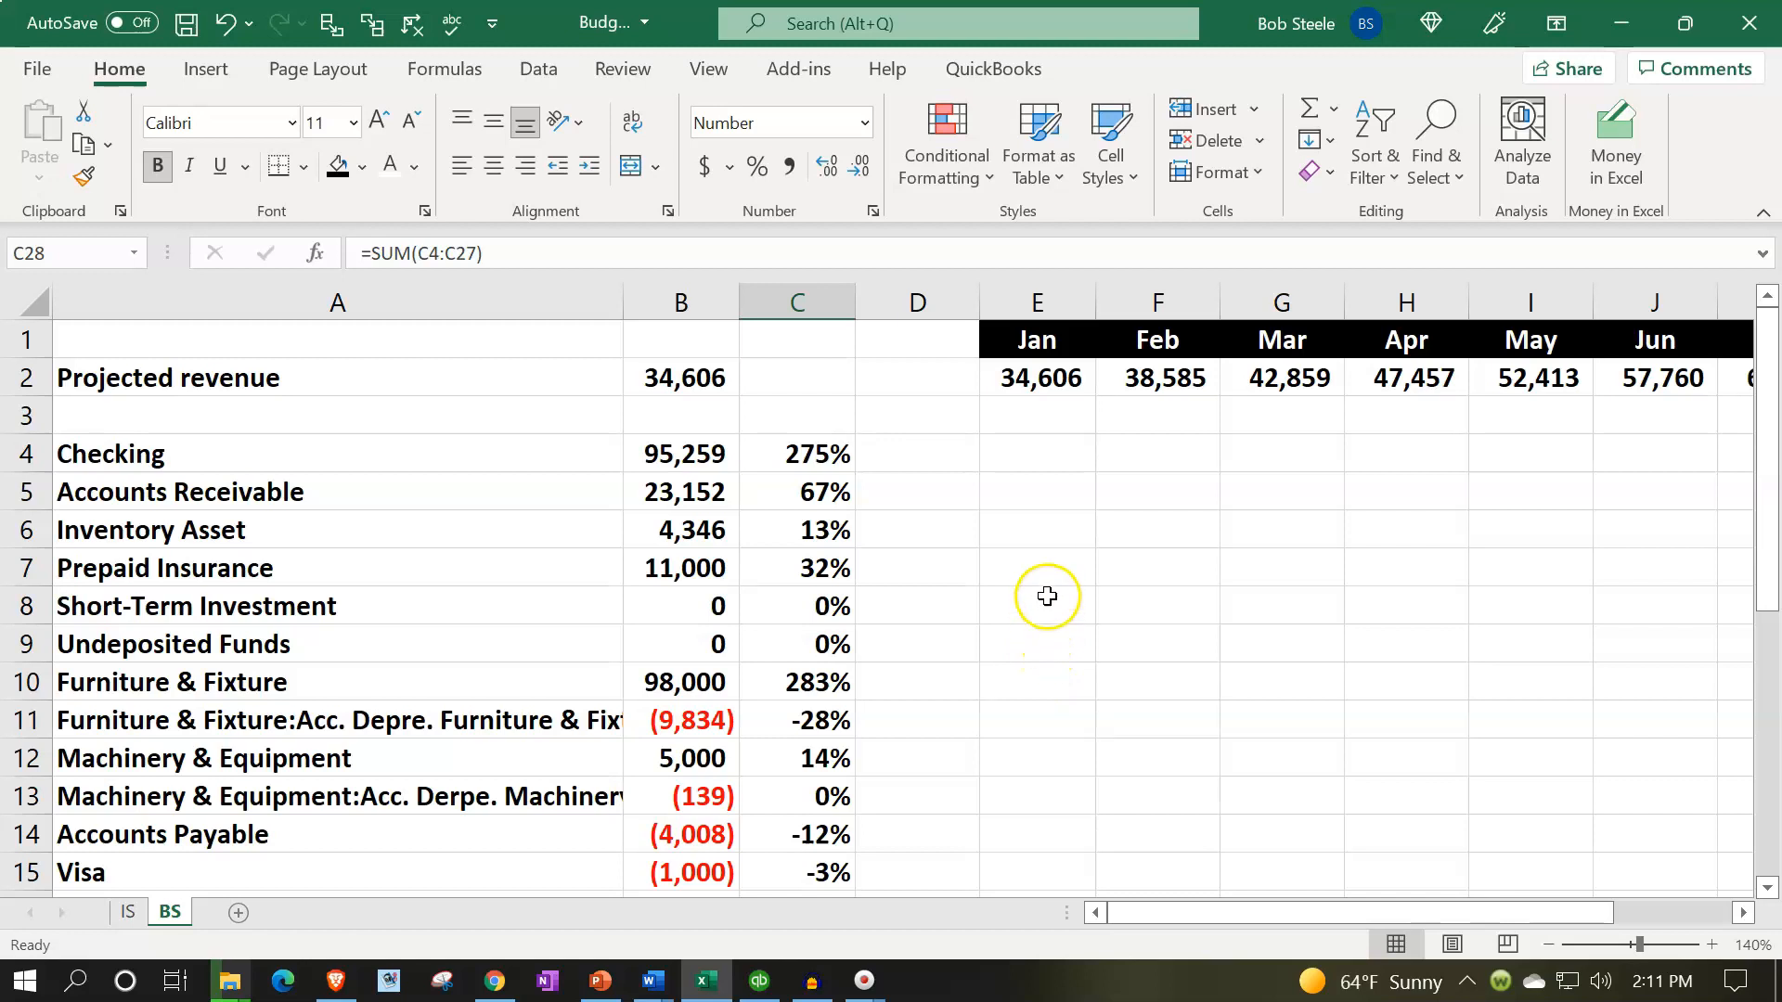
left_click(1023, 449)
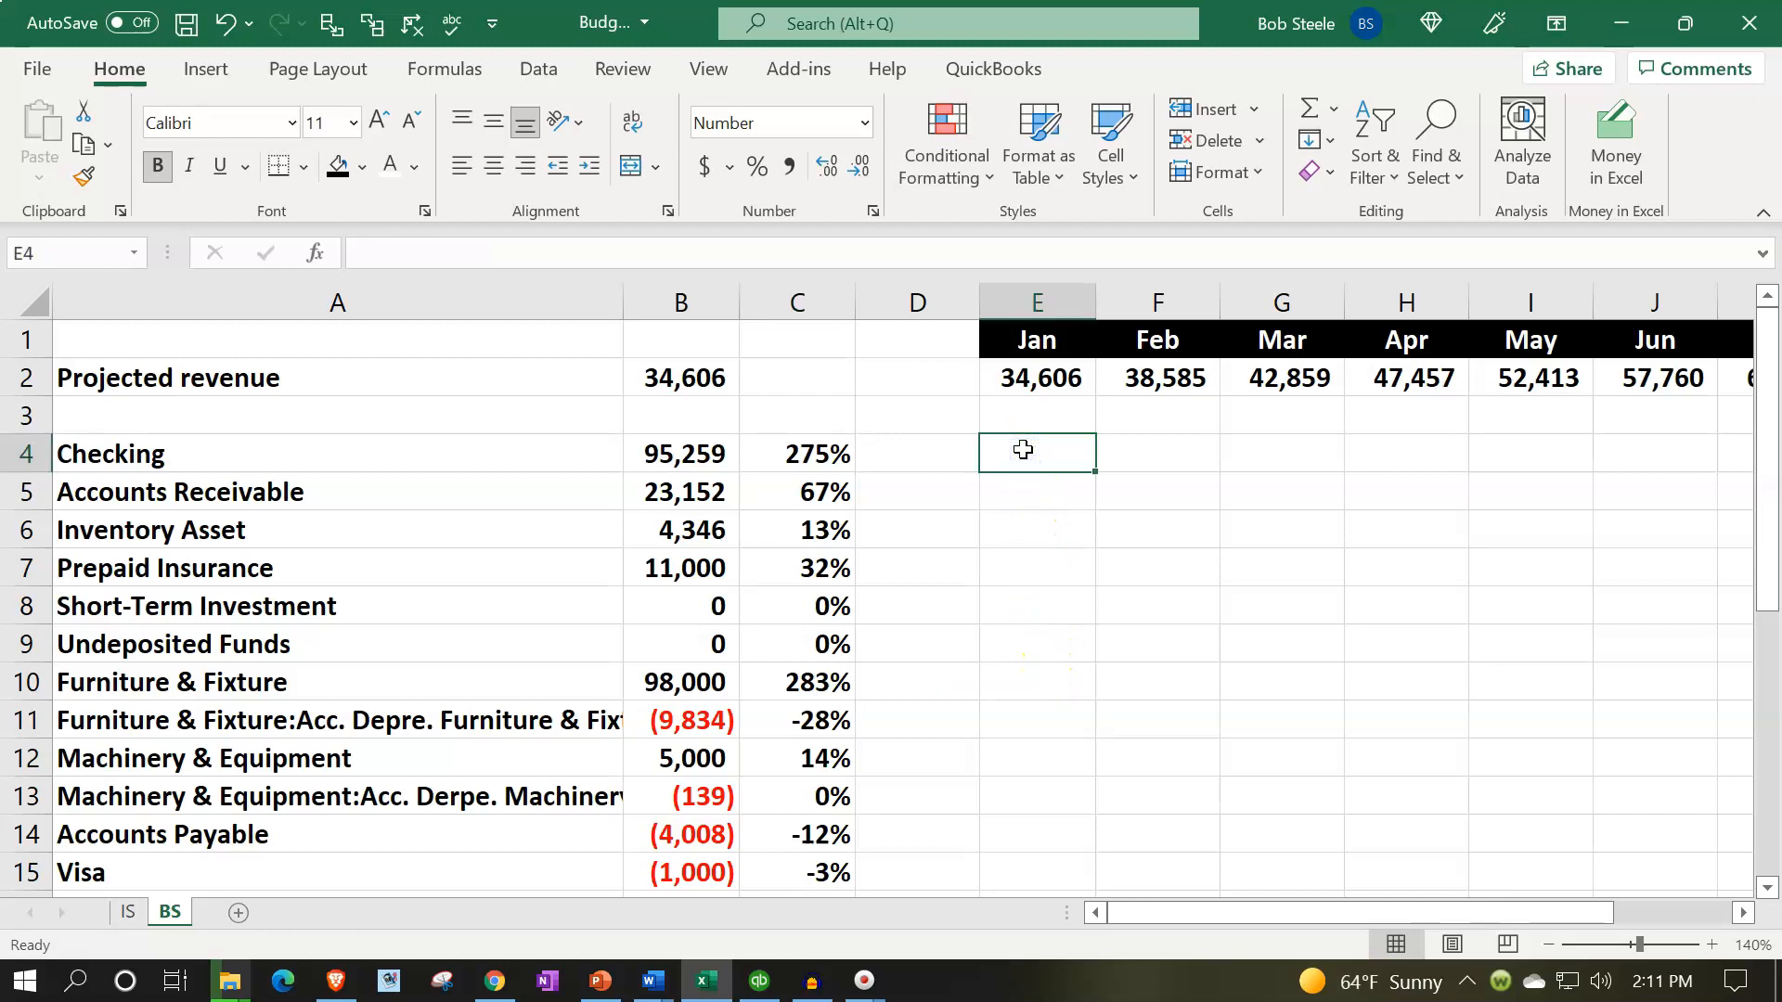
key("Up")
key("Up")
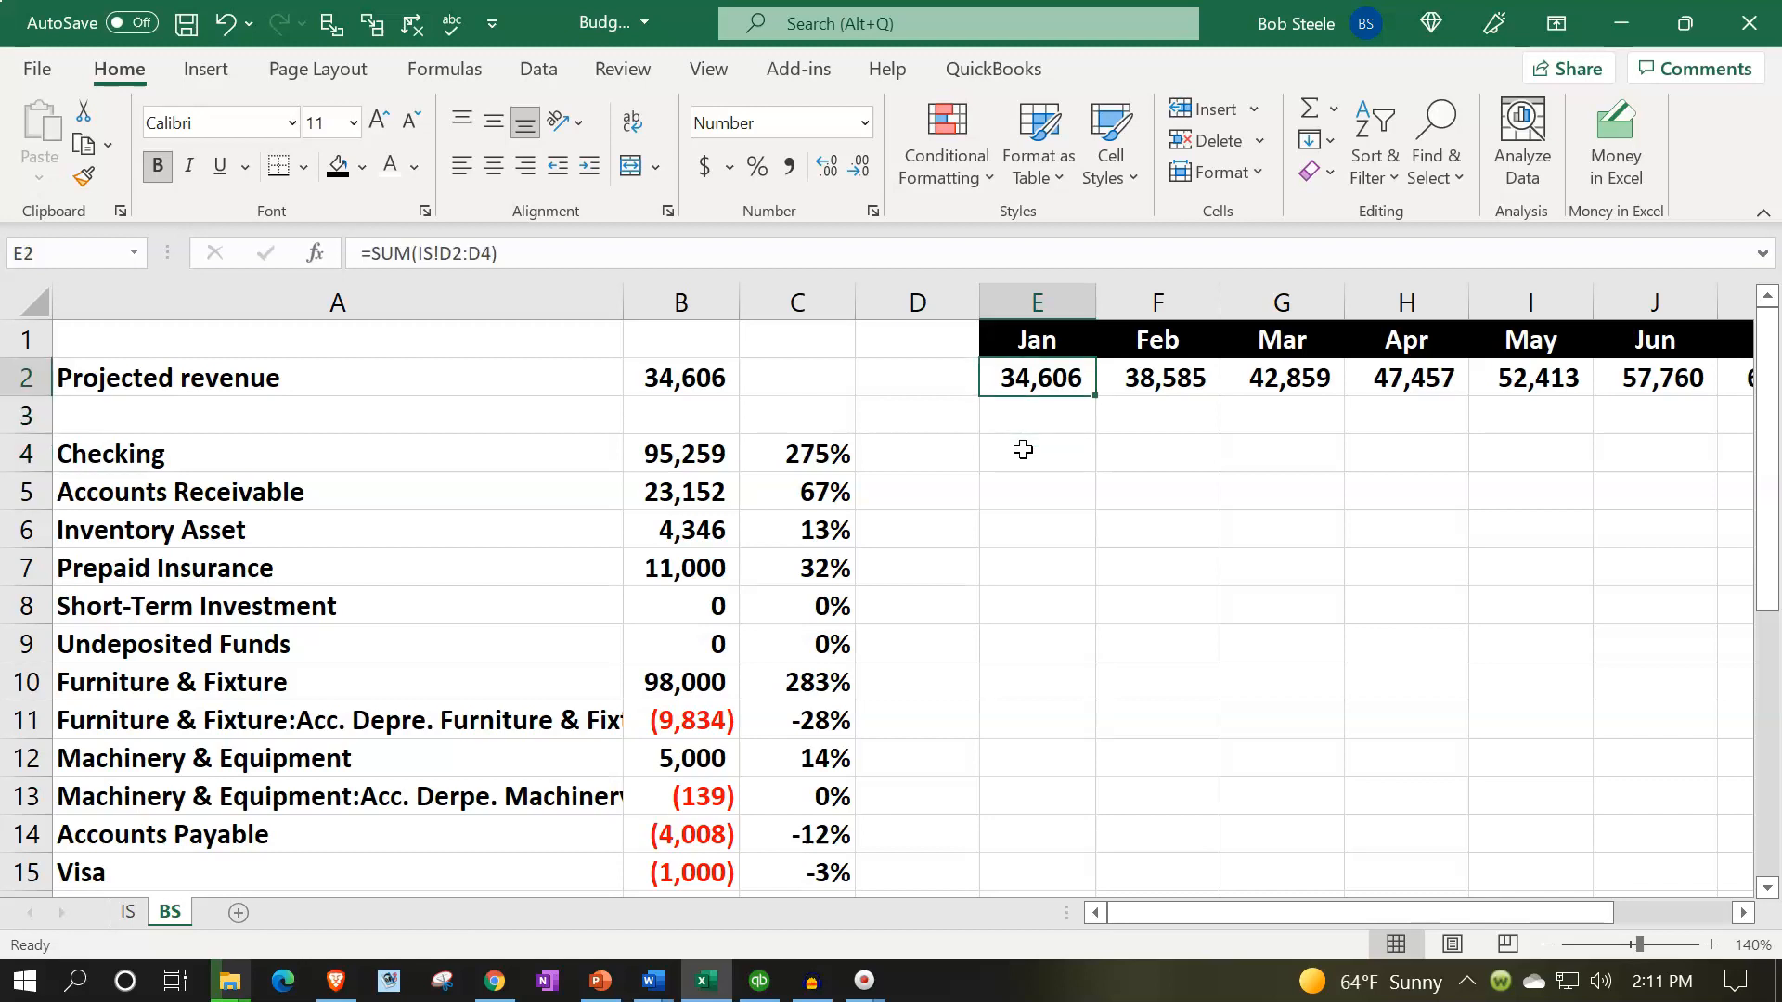
left_click(1023, 449)
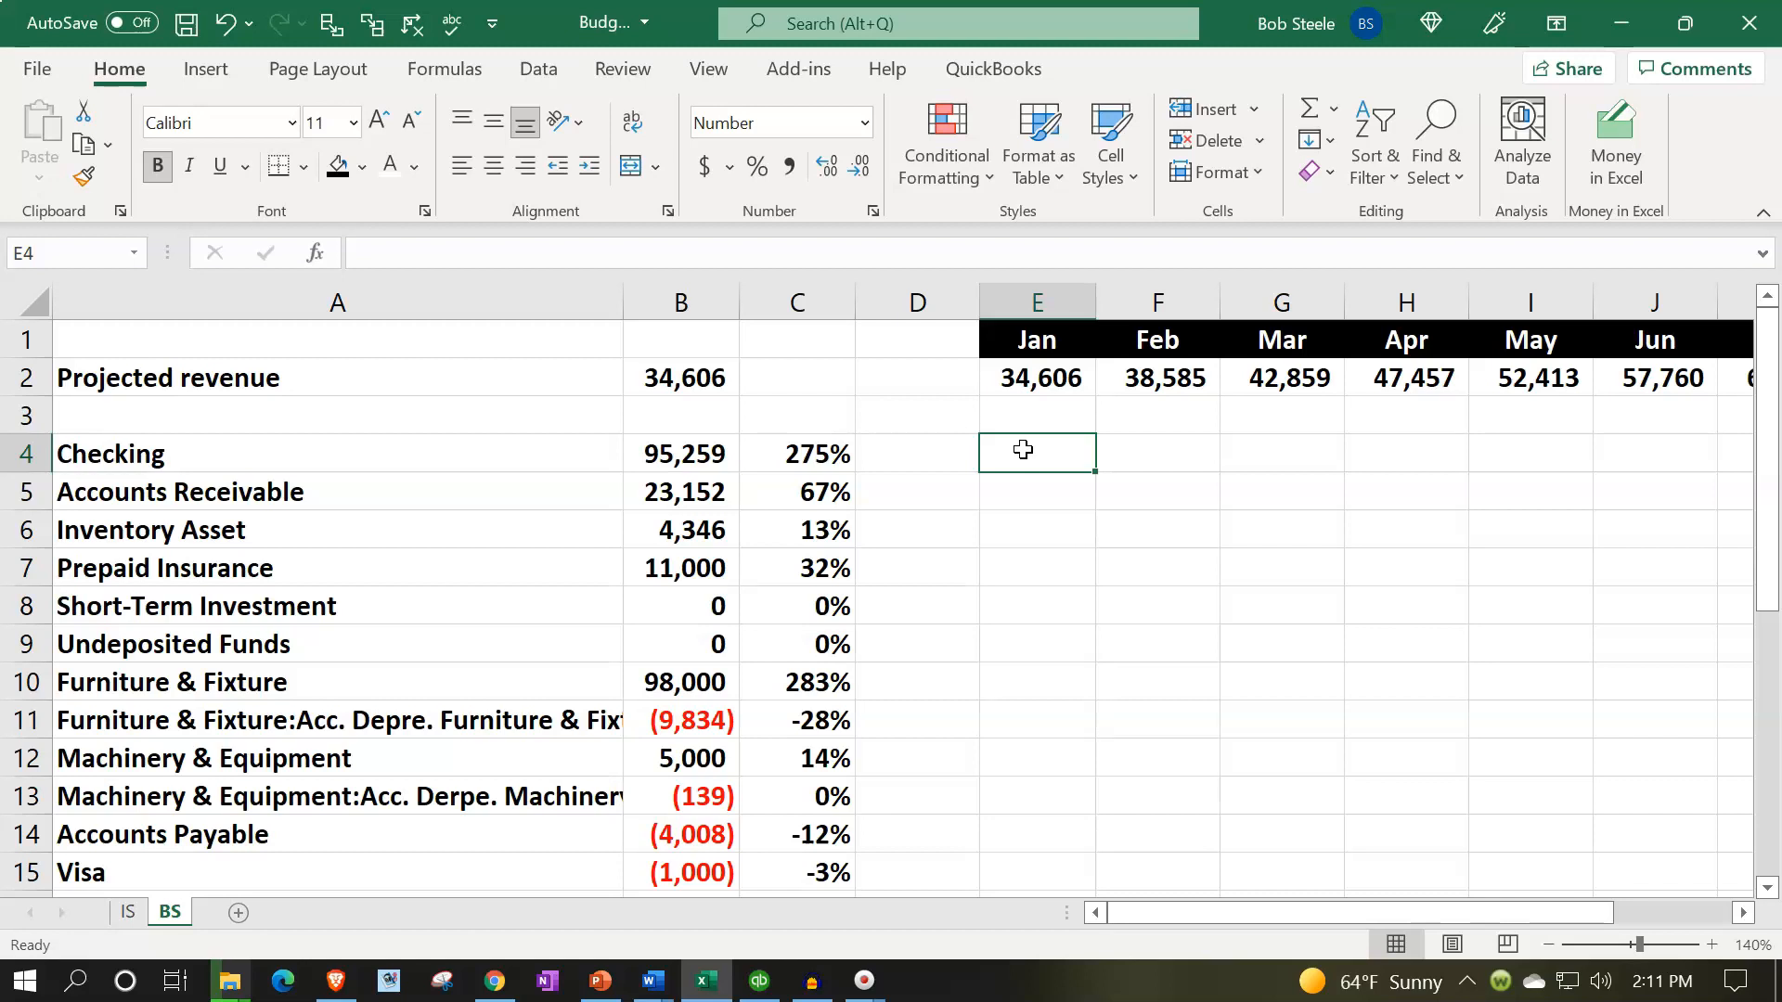
type("=")
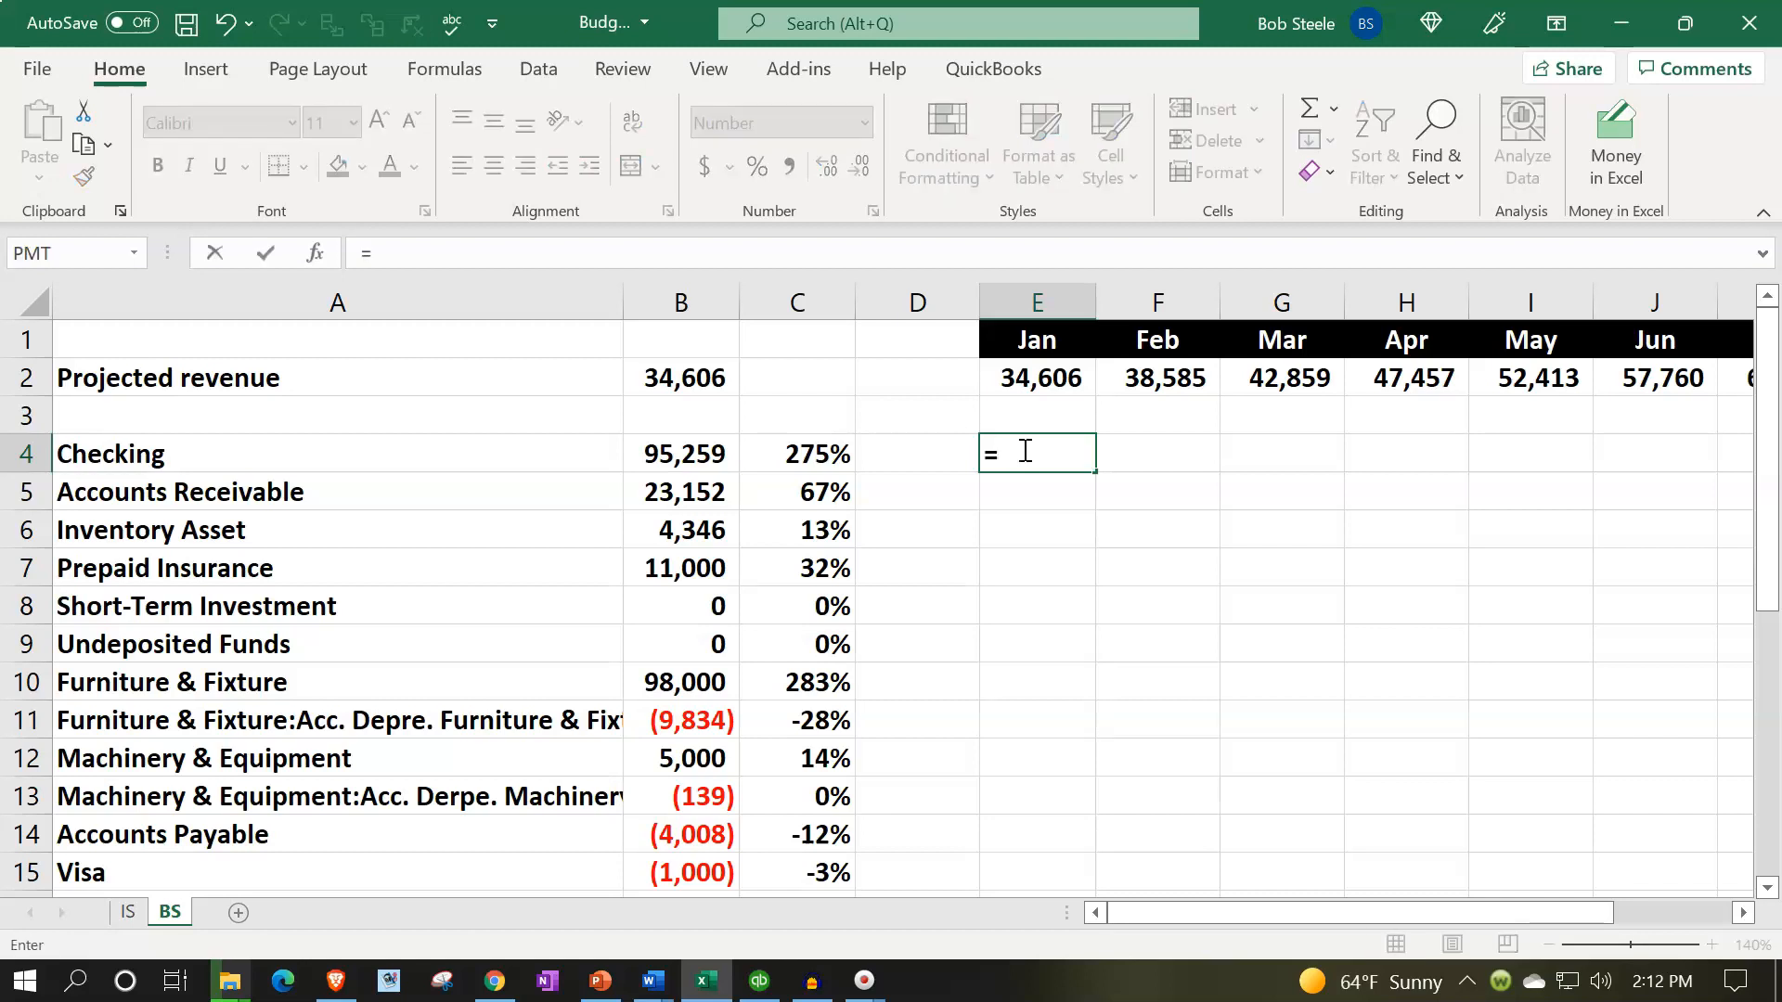
key("Up")
key("Up")
type("*")
key("Left")
key("Left")
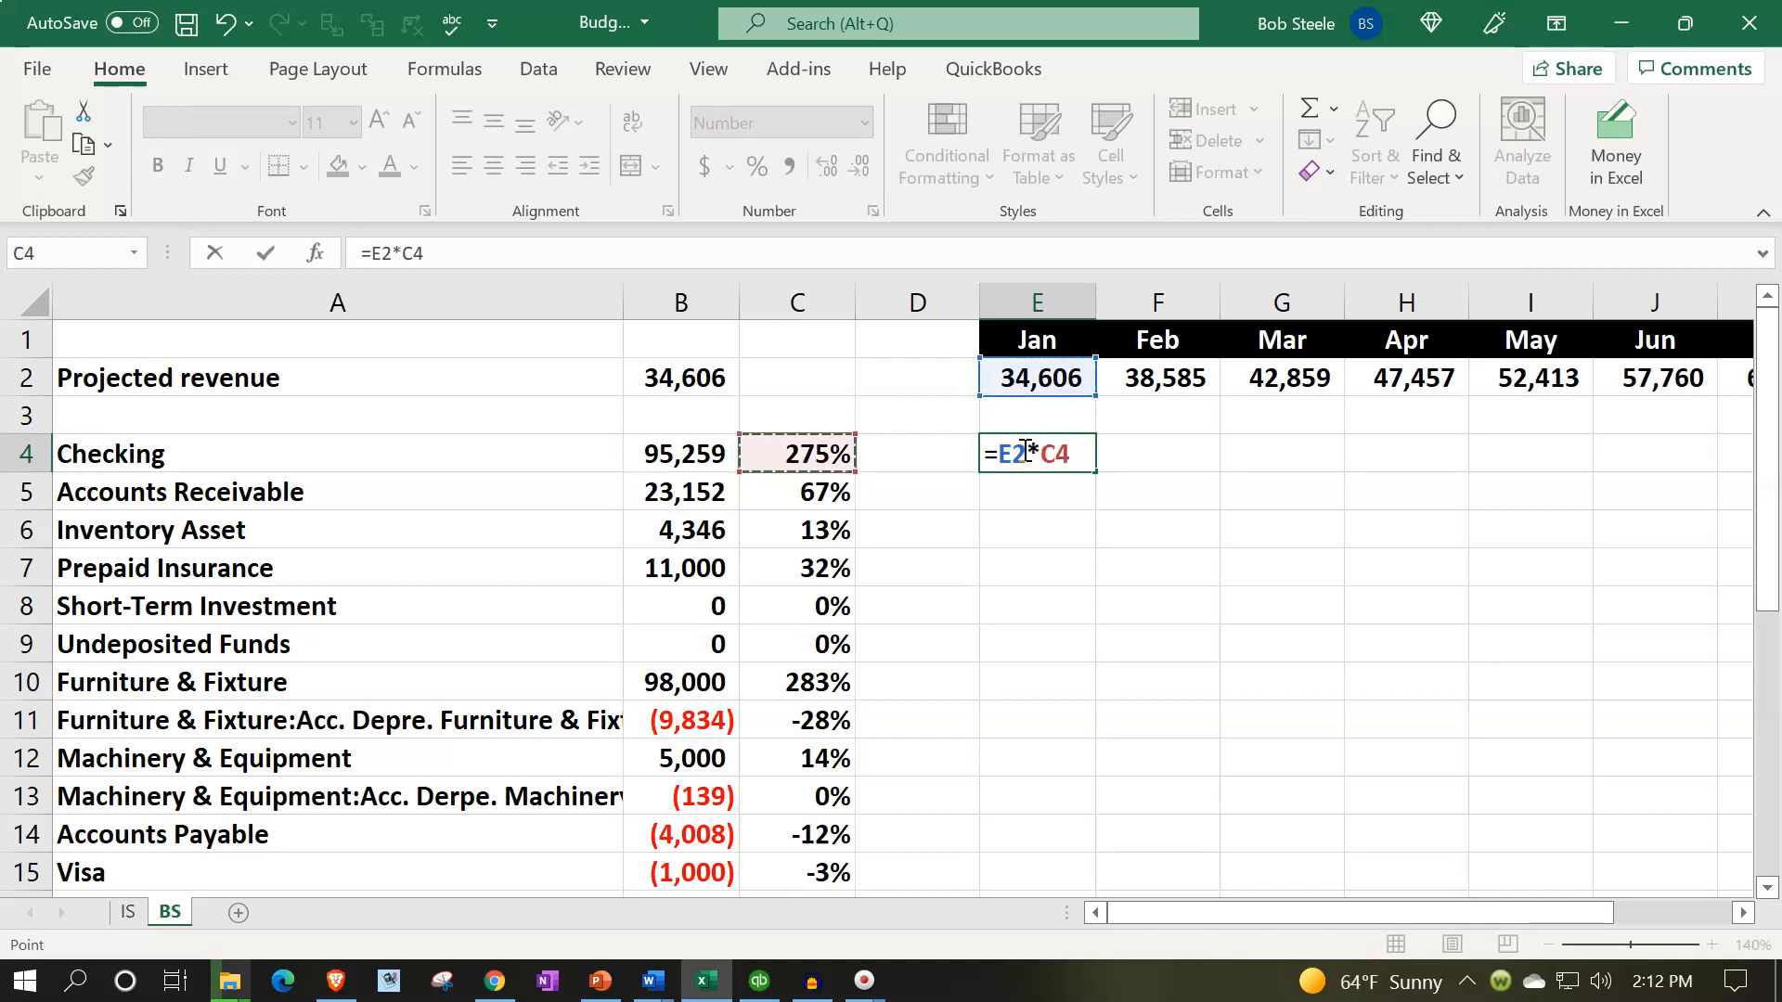
key("Return")
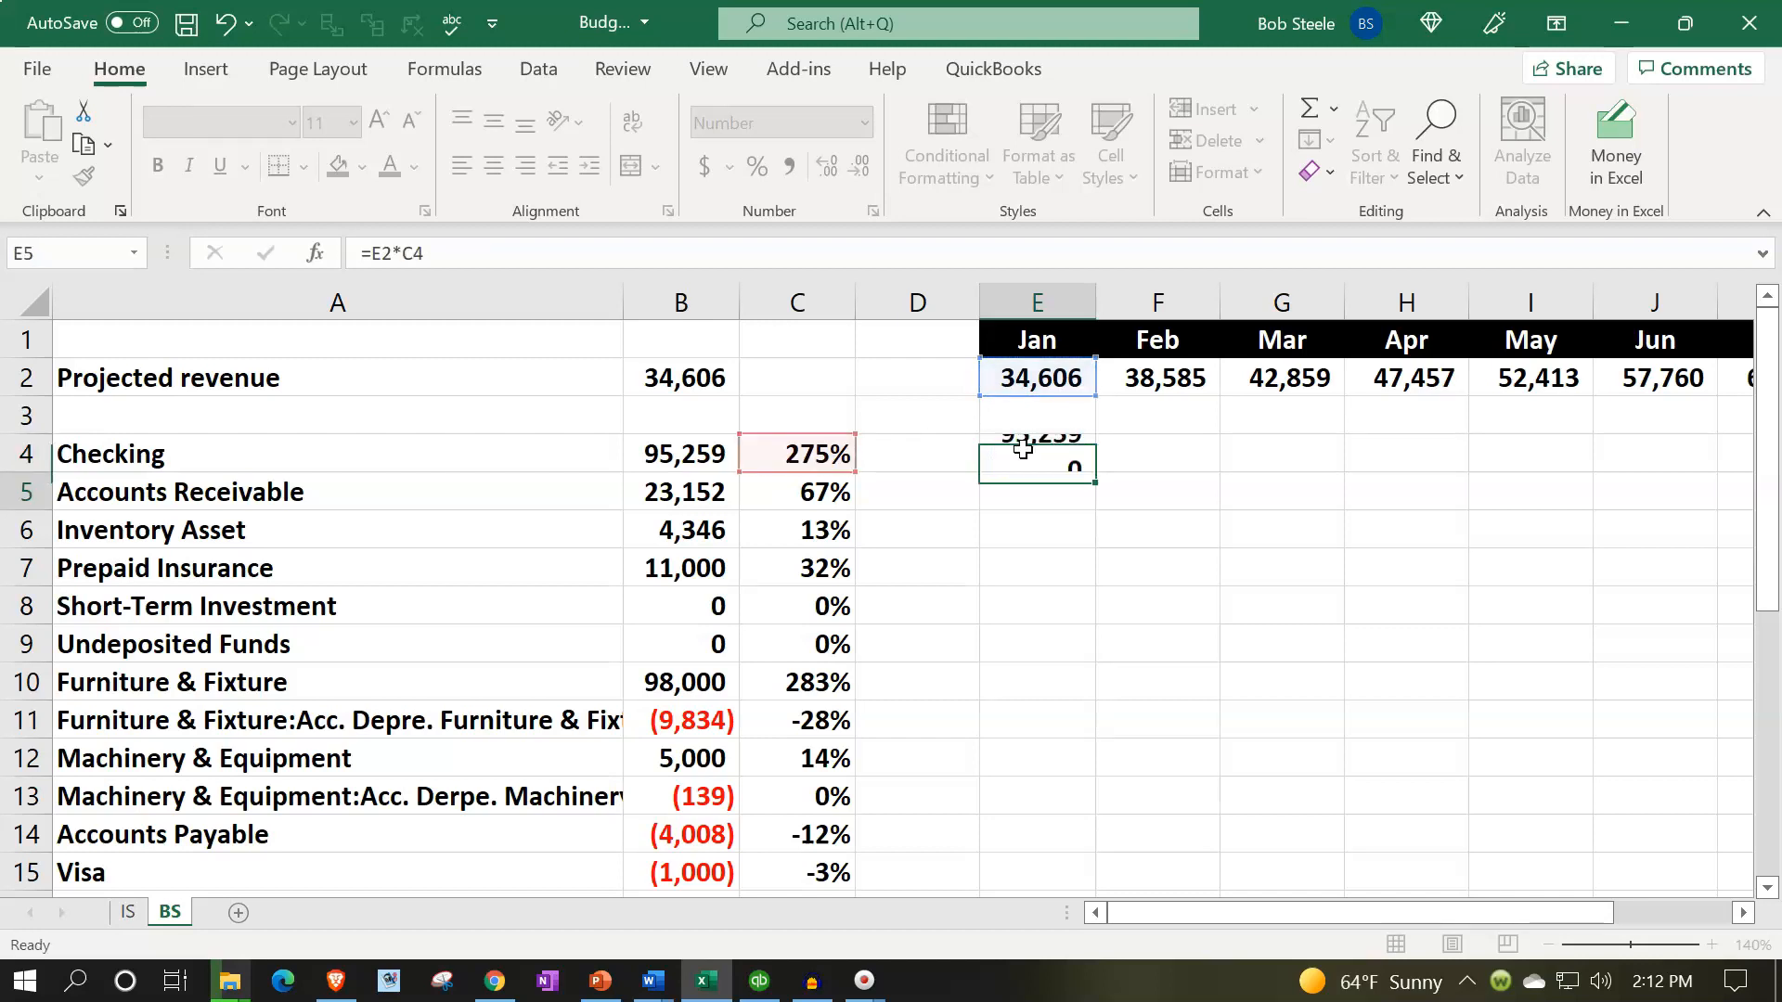
left_click(1023, 450)
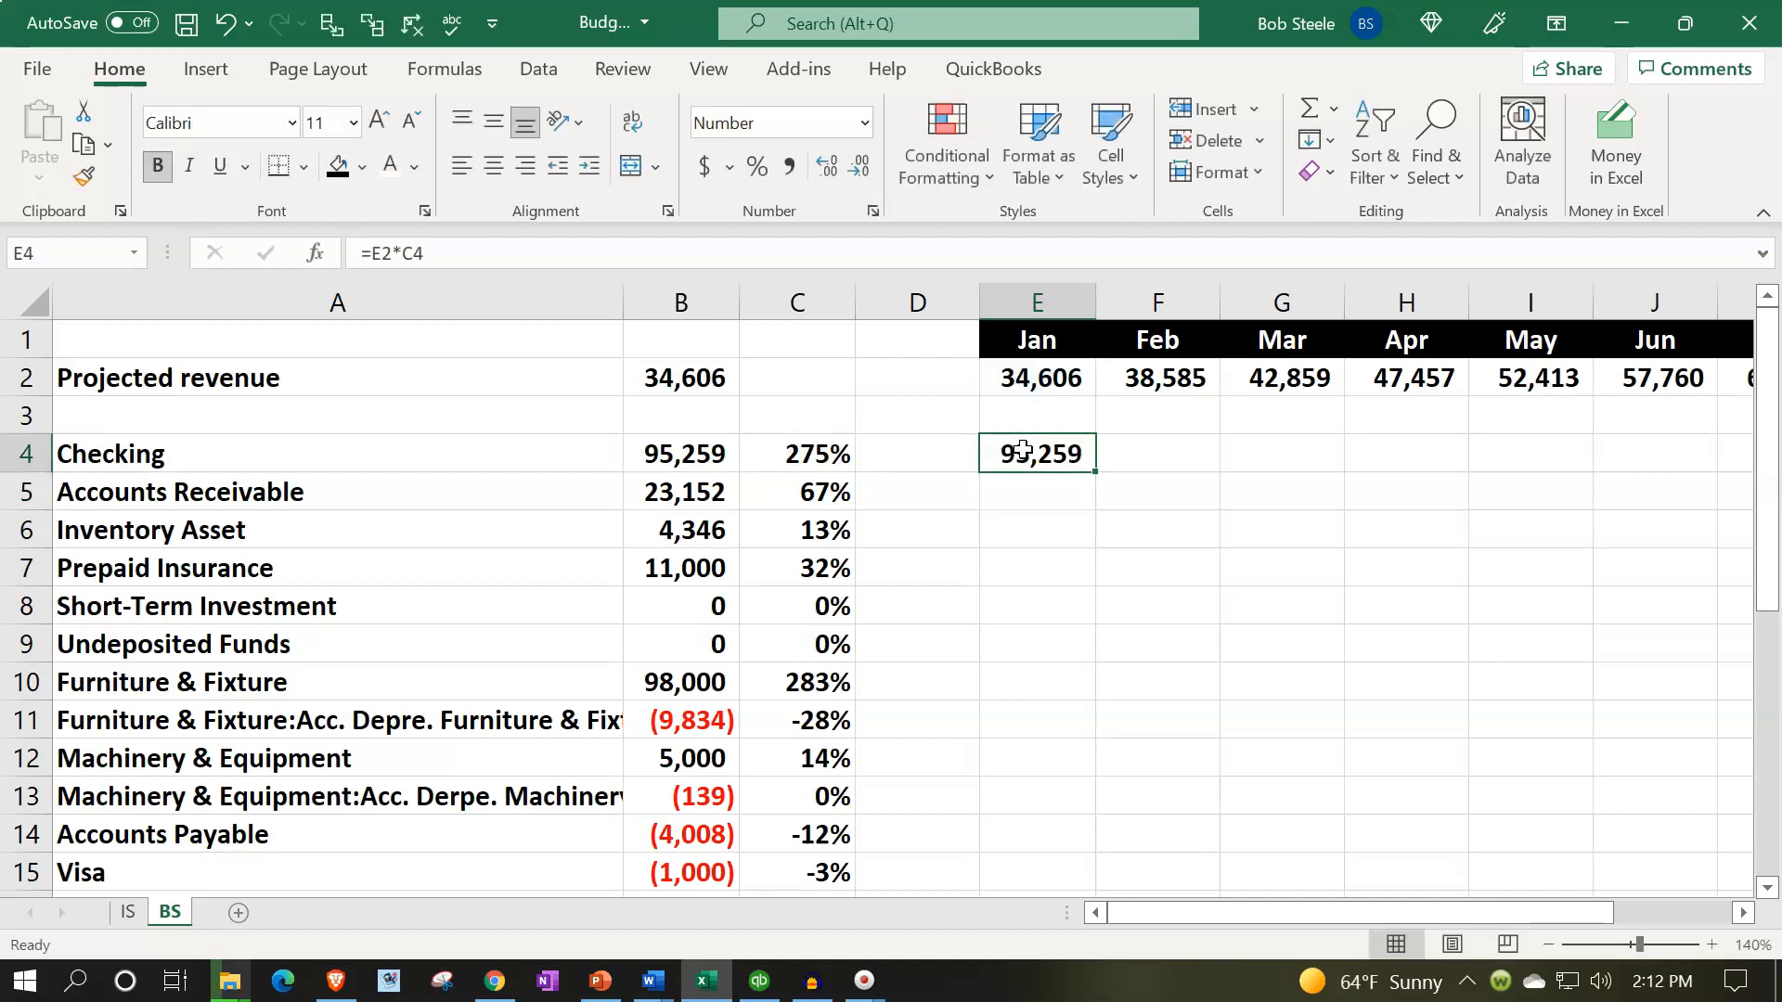
left_click(720, 452)
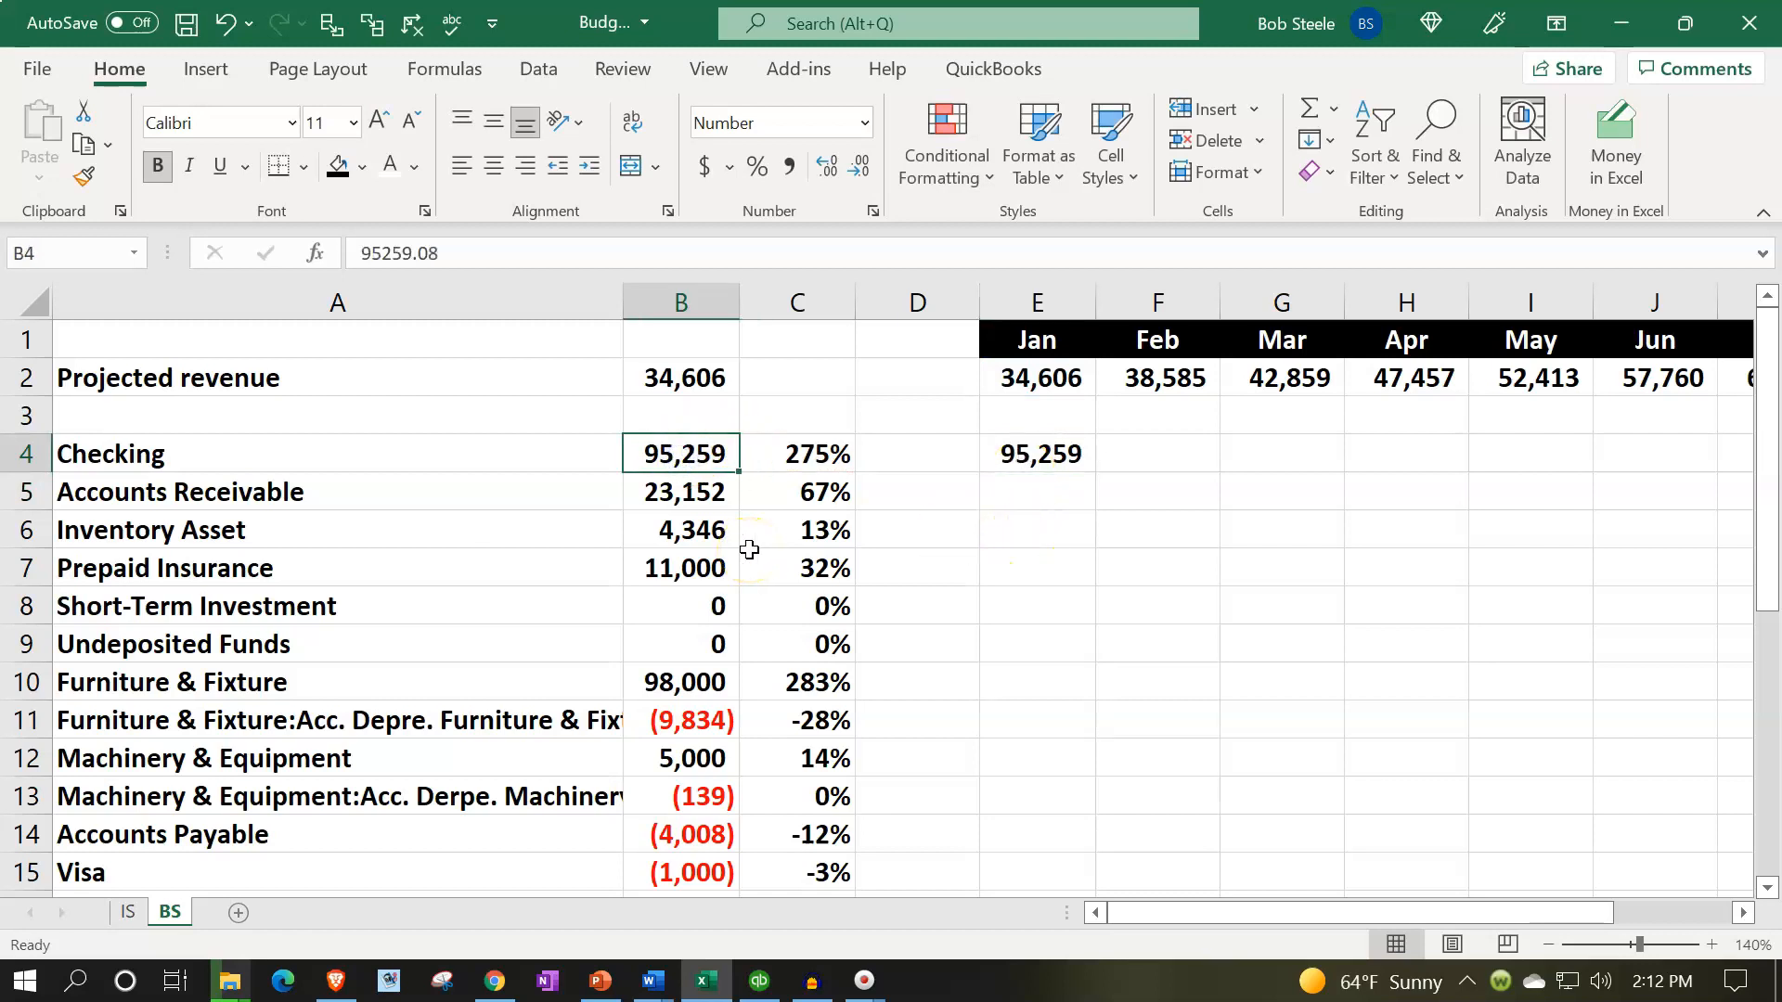
left_click(1013, 375)
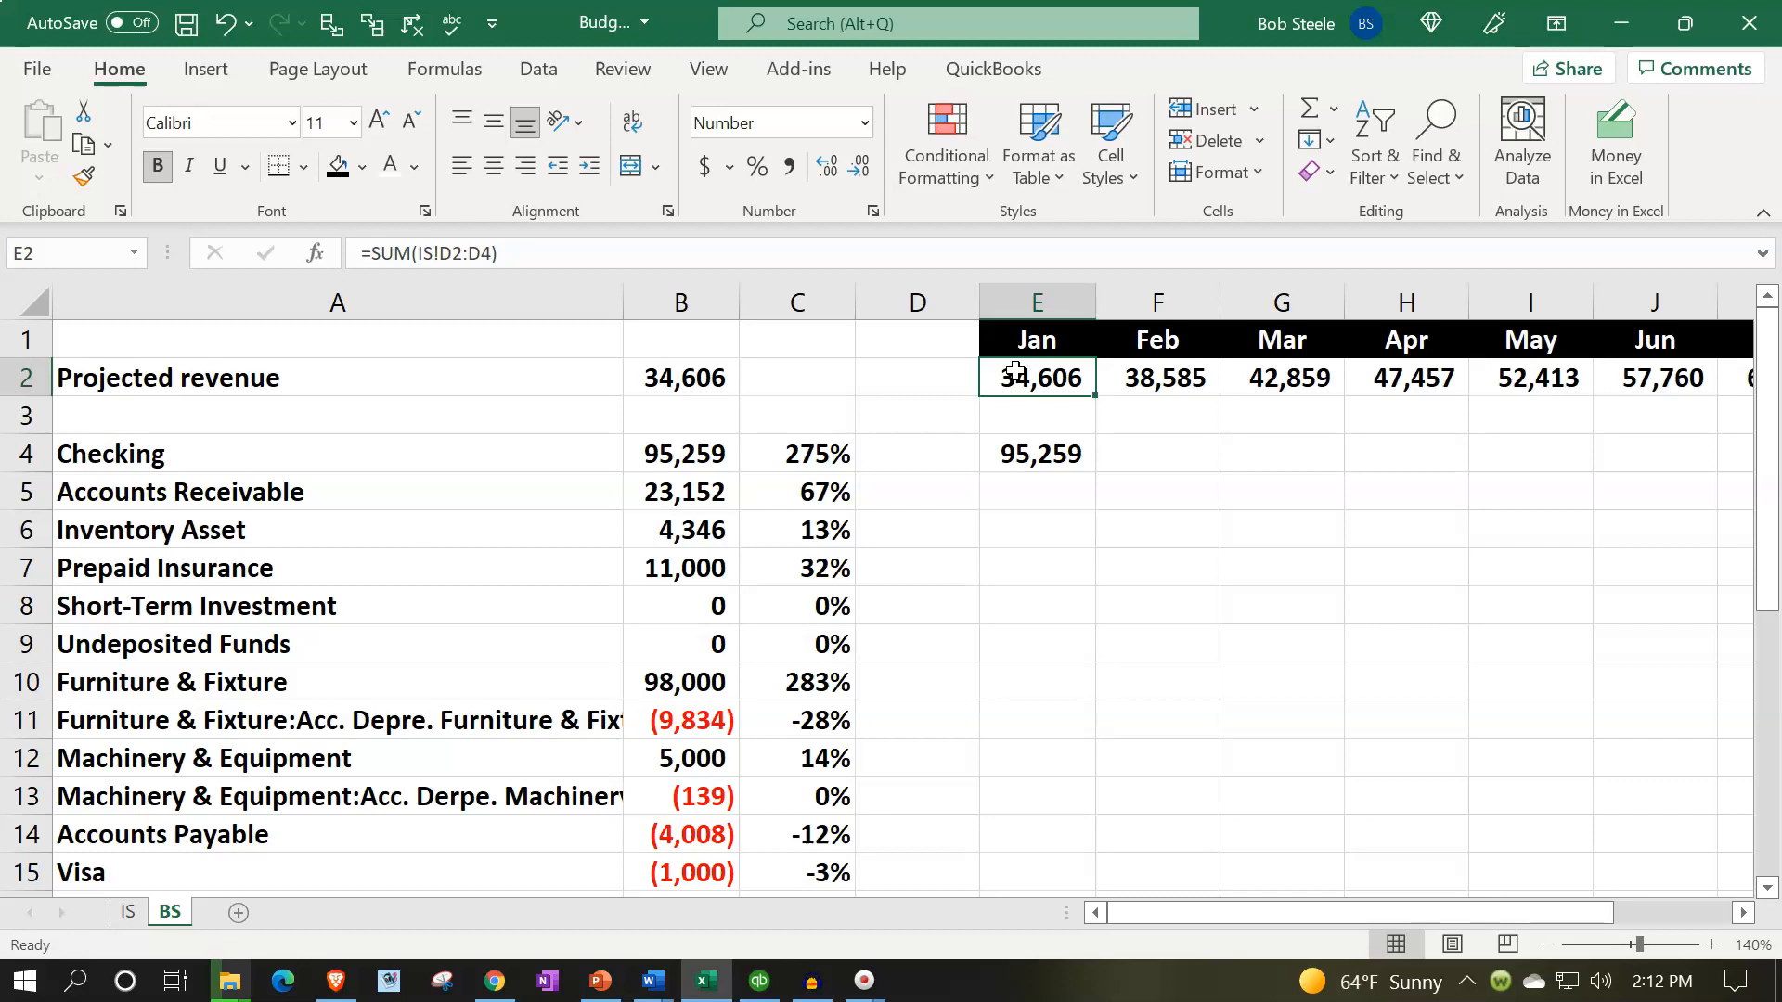
Make the revenue reference in E4 absolute, giving =$E$2*C4, and copy the formula down through Owners Equity in E27
left_click(1039, 457)
double_click(1039, 457)
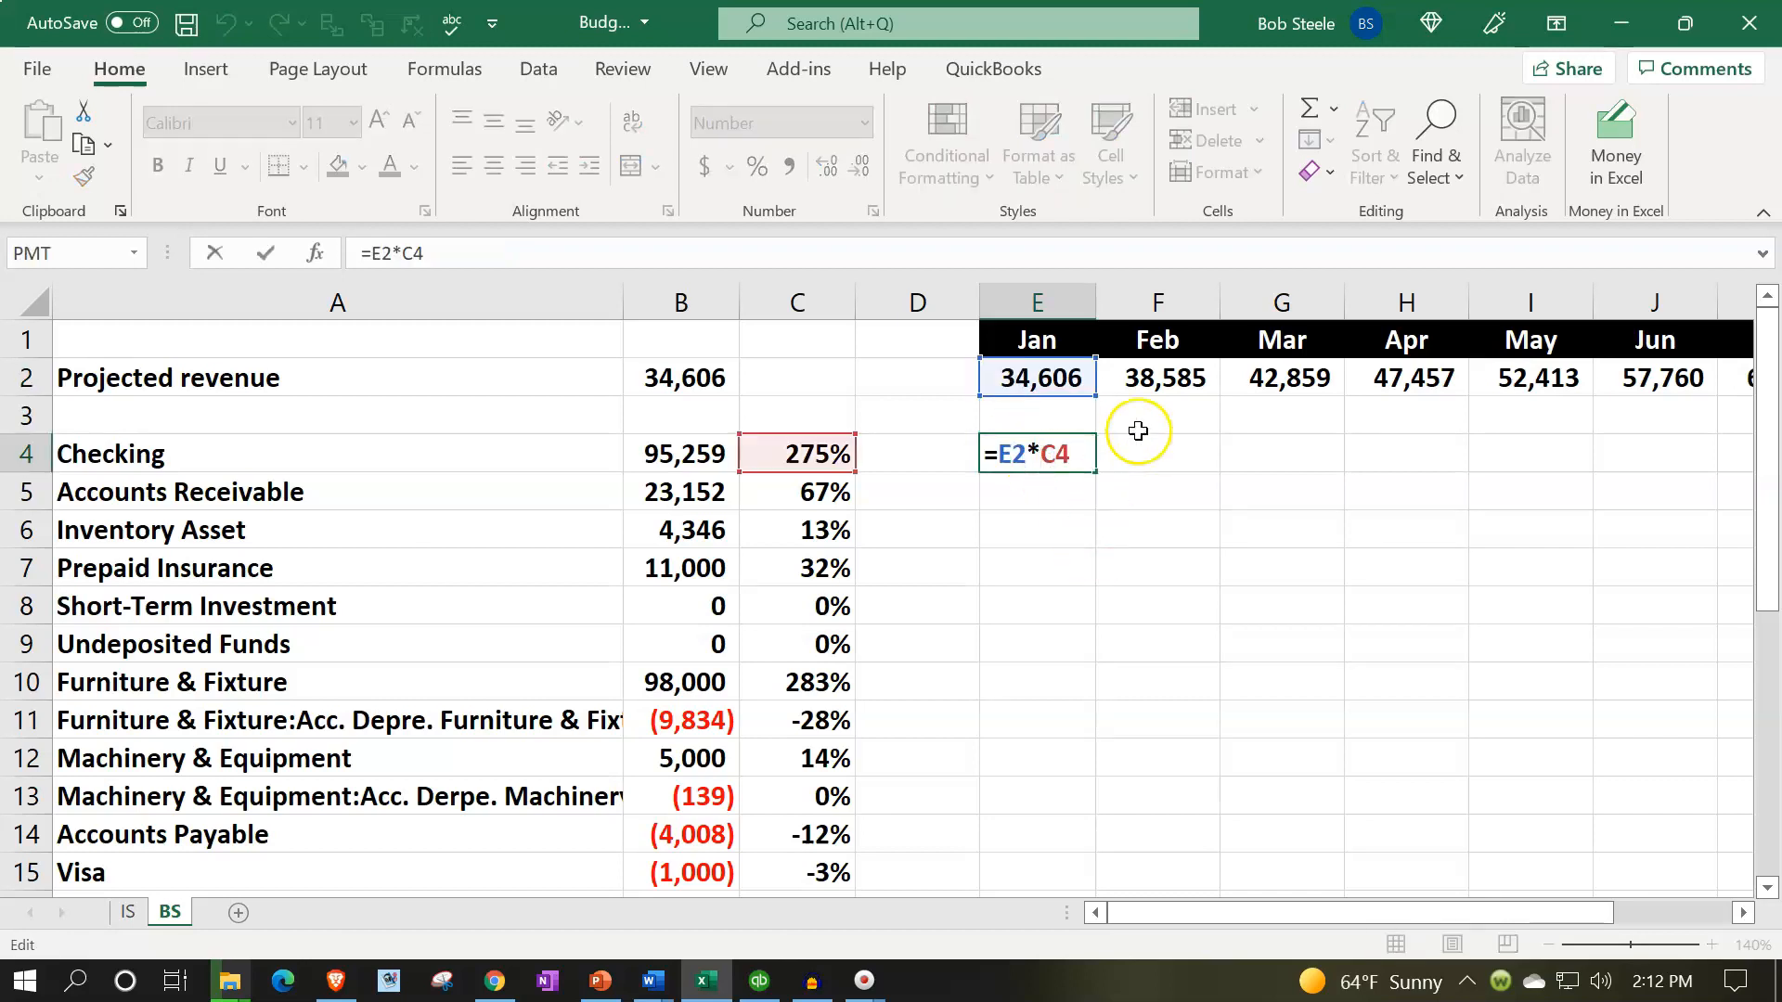
left_click(1013, 451)
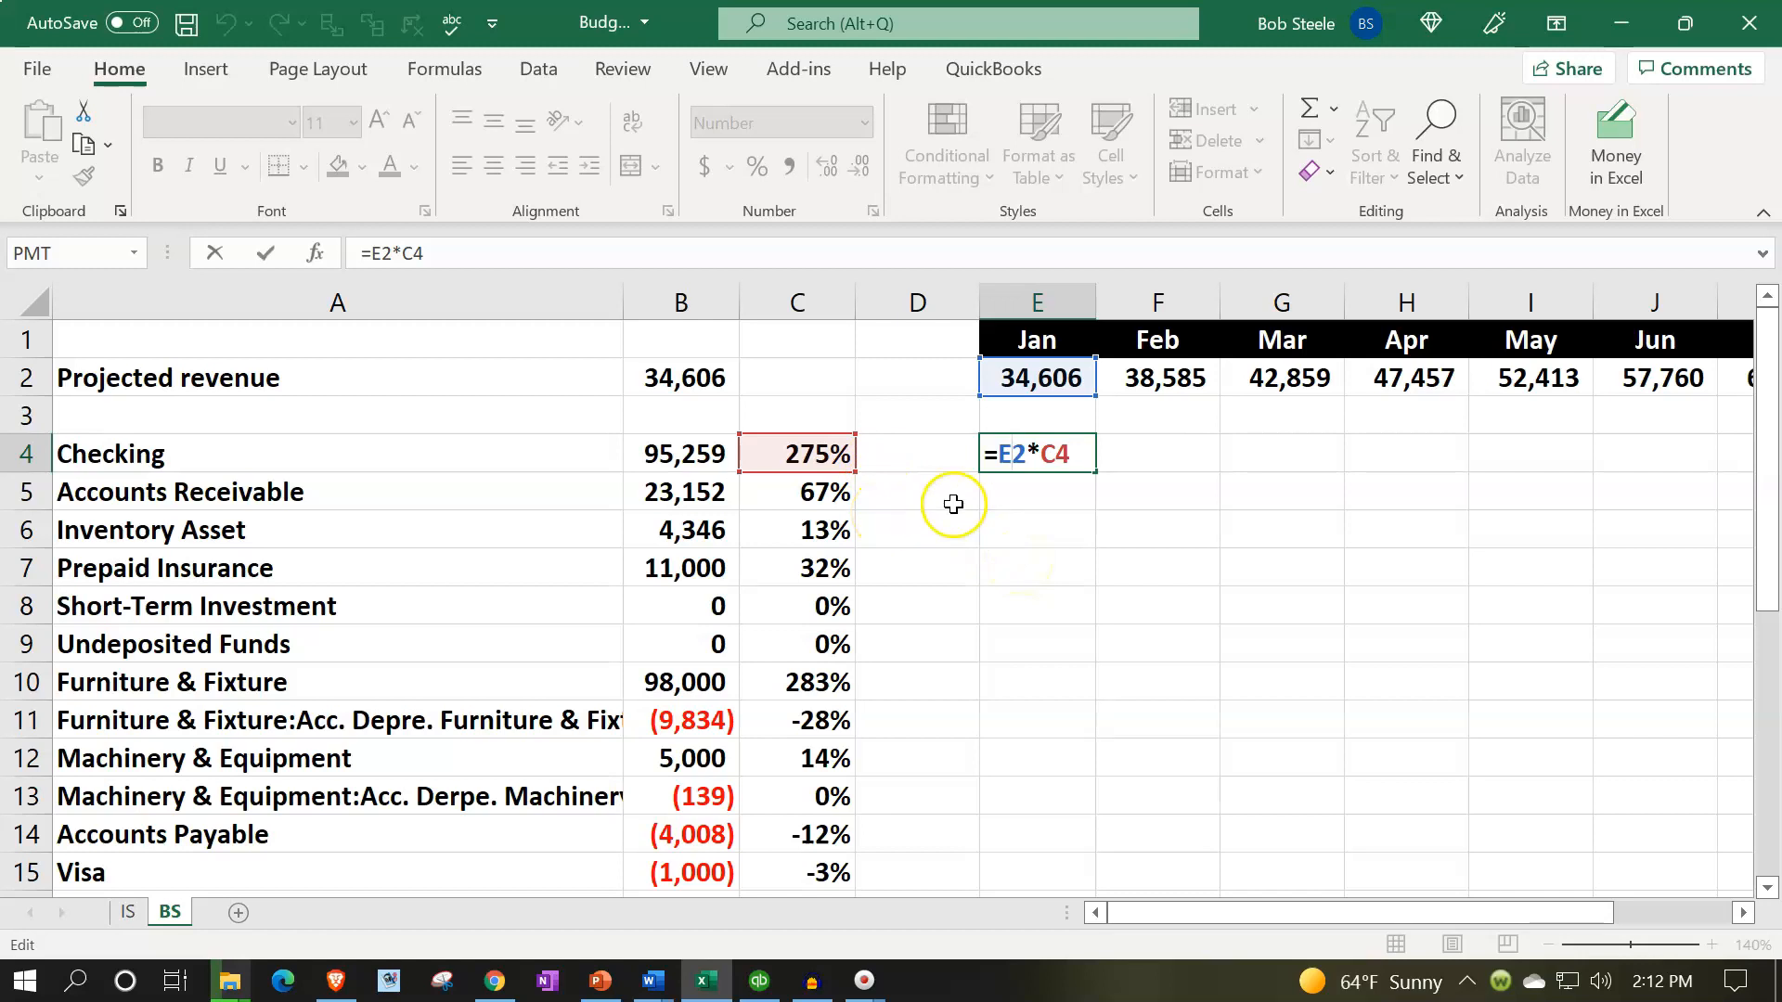
key("F2")
key("F4")
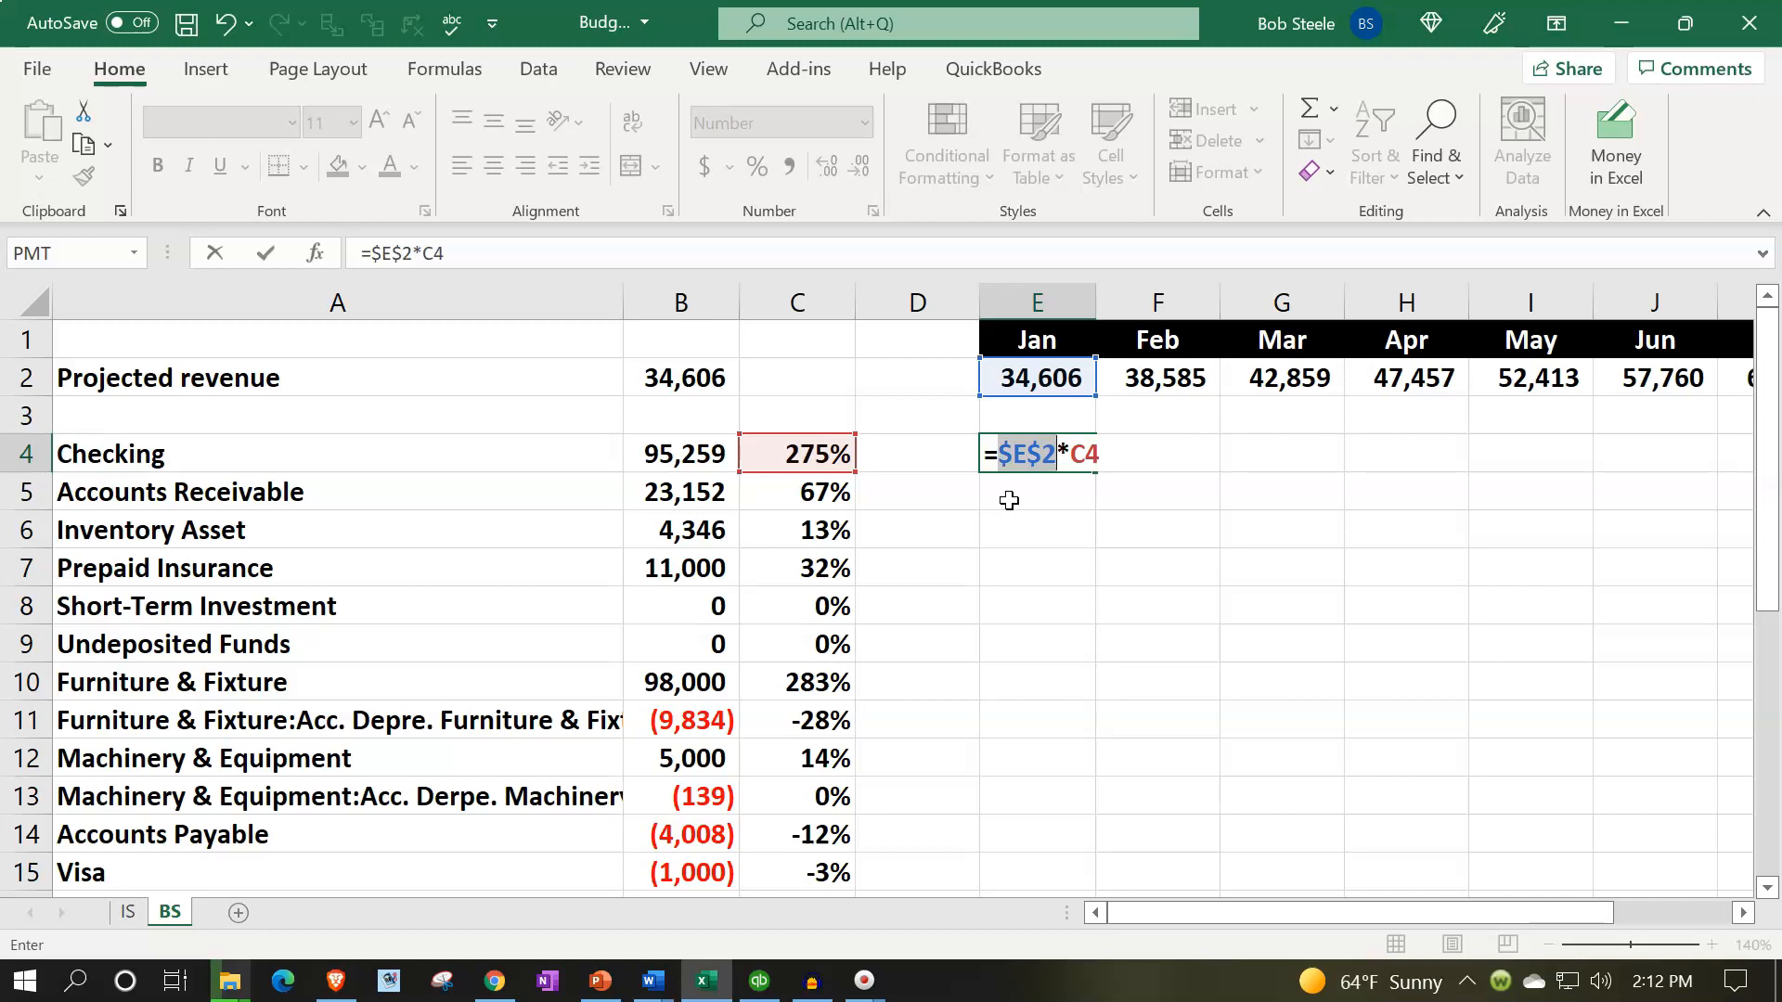
key("Return")
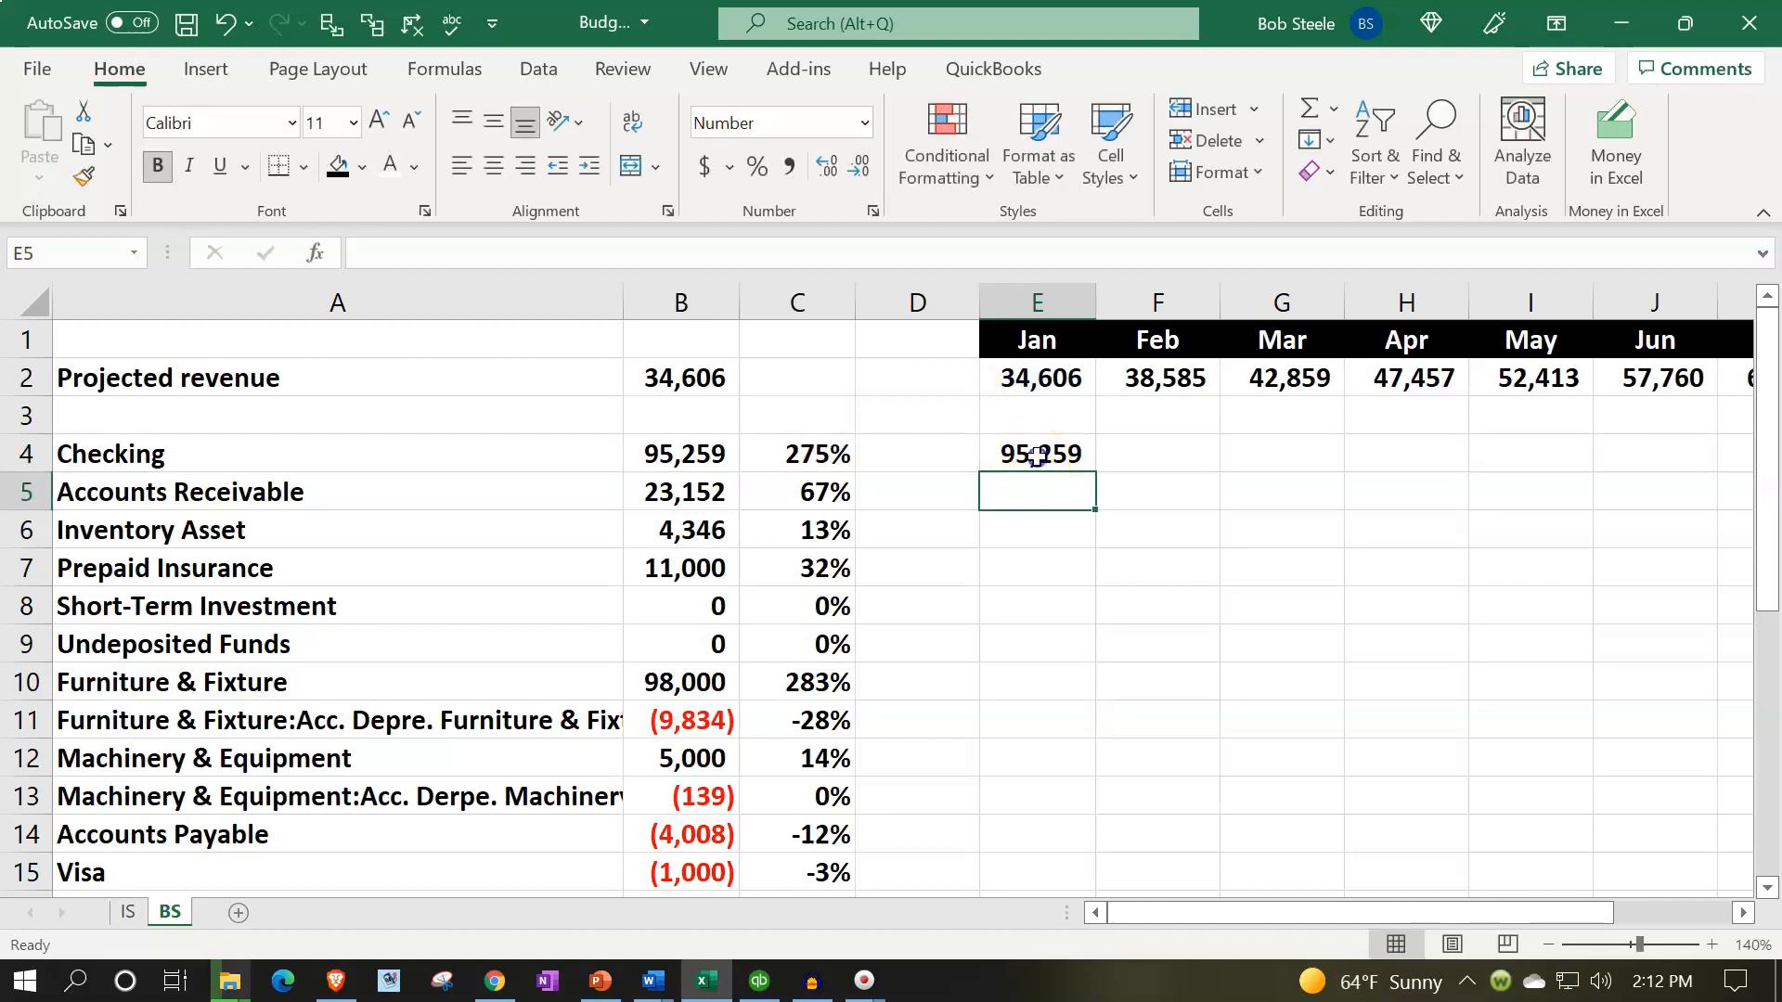
left_click(1079, 467)
left_click_drag(1084, 474, 1064, 804)
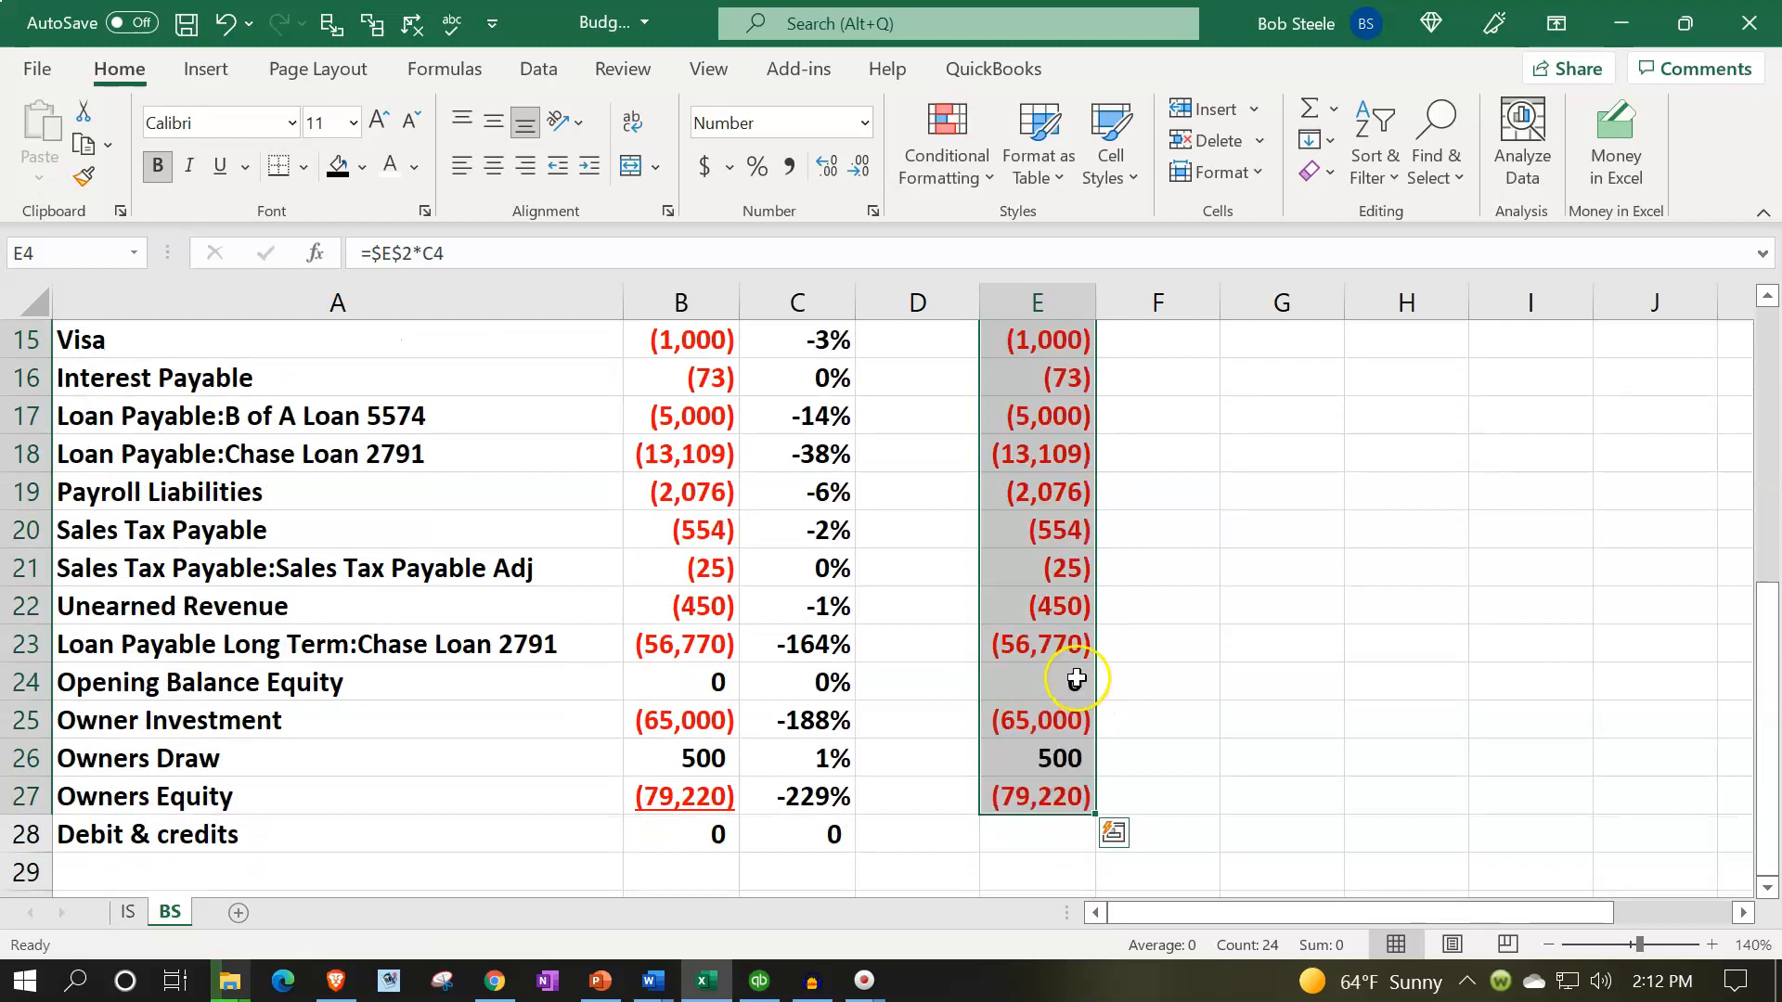
Total the January column in the Debit & credits row, E28, summing Checking through Owners Equity (E4:E27)
left_click(1033, 828)
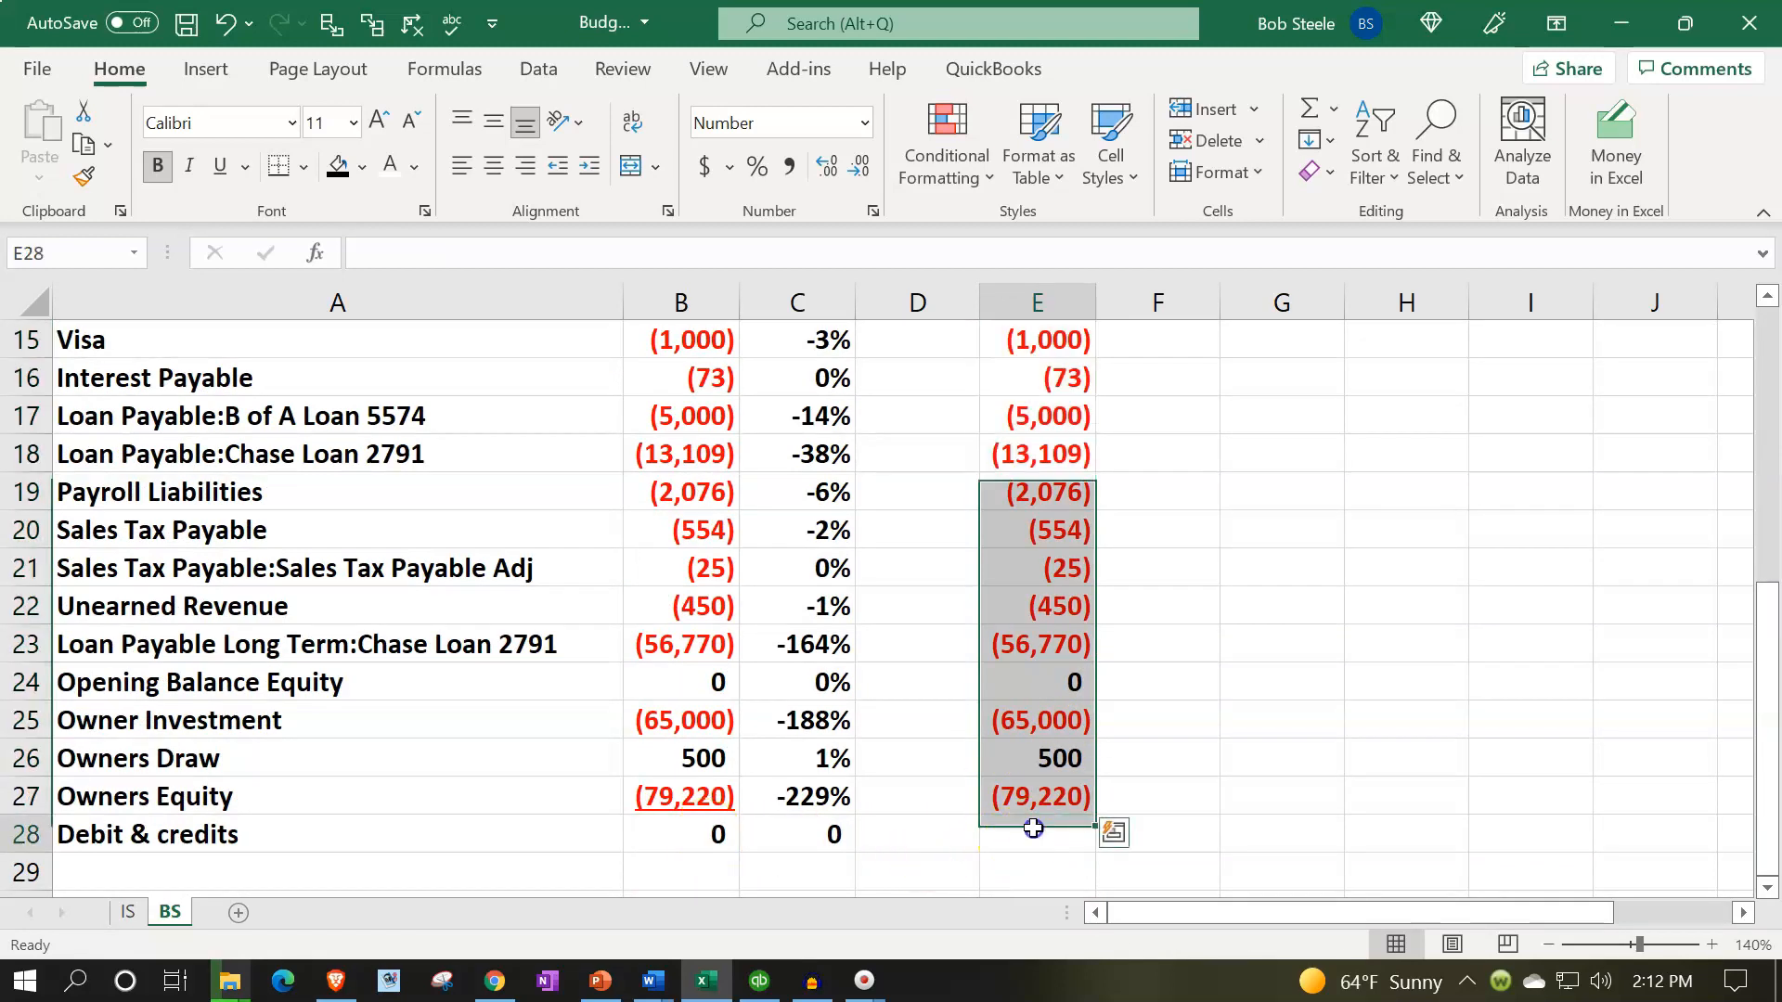
type("=sum(")
left_click_drag(1034, 797, 1010, 735)
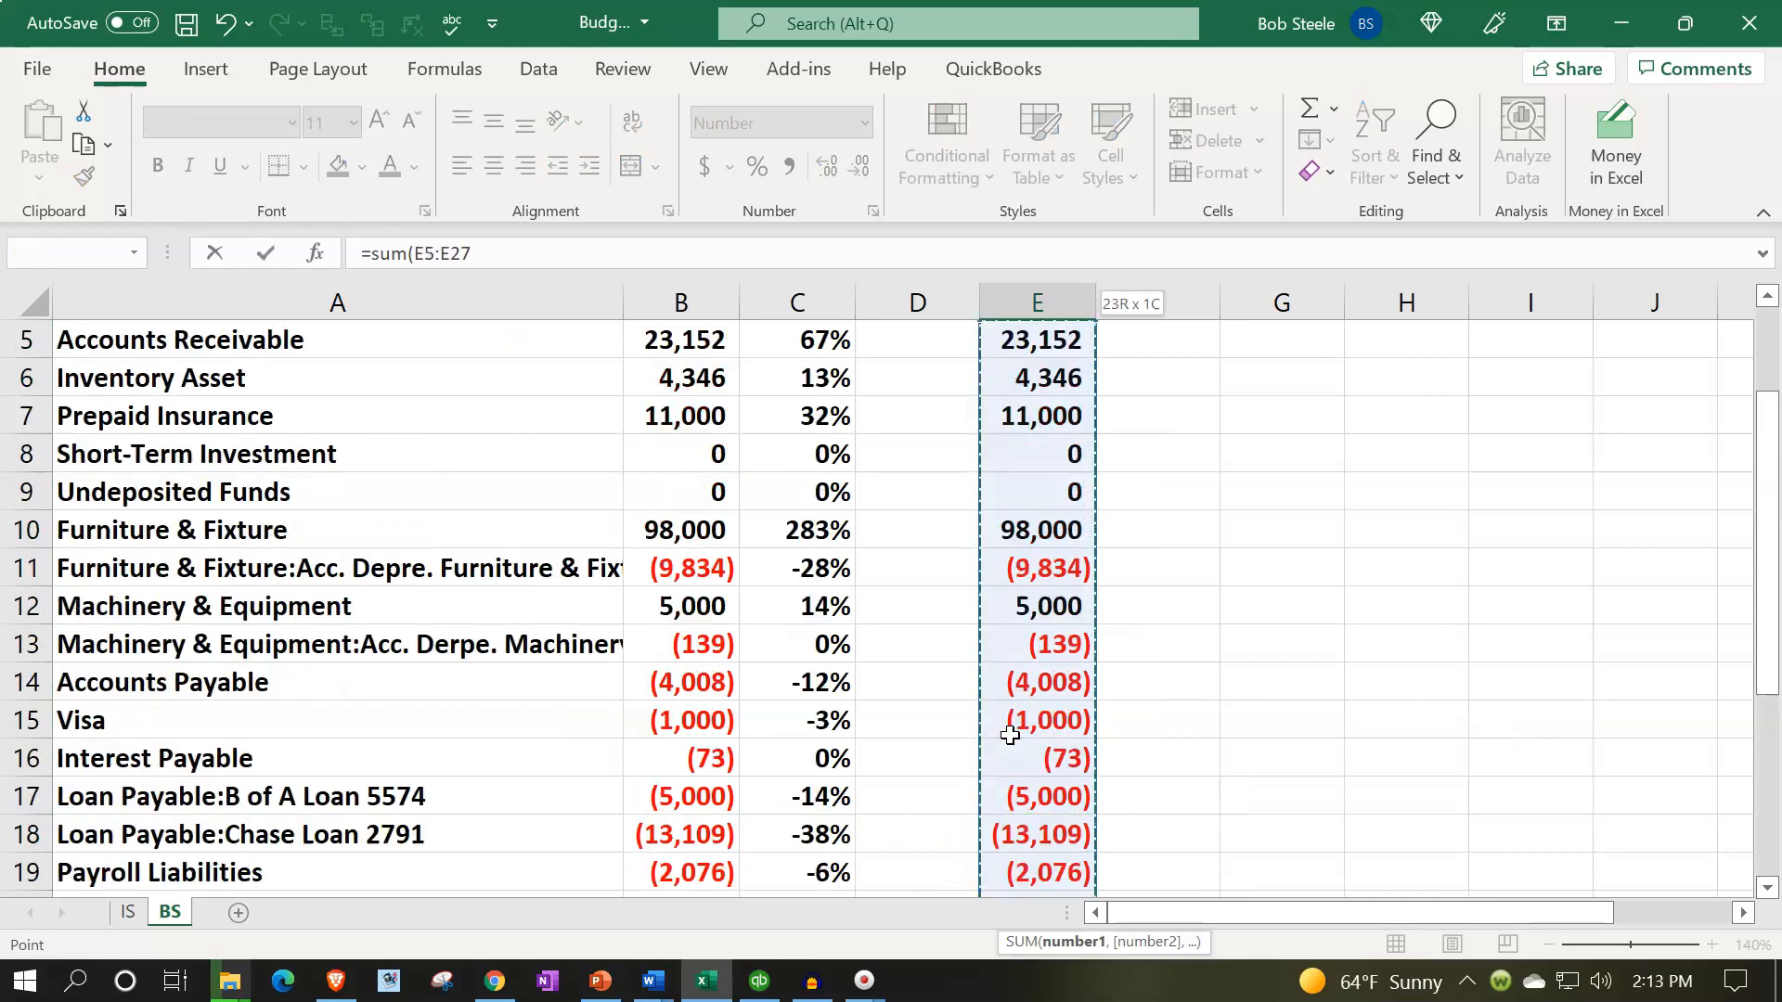
key("shift+Up")
key("shift+Up")
key("shift+Up")
key("shift+Up")
key("shift+Down")
key("shift+Down")
key("shift+Down")
key("Return")
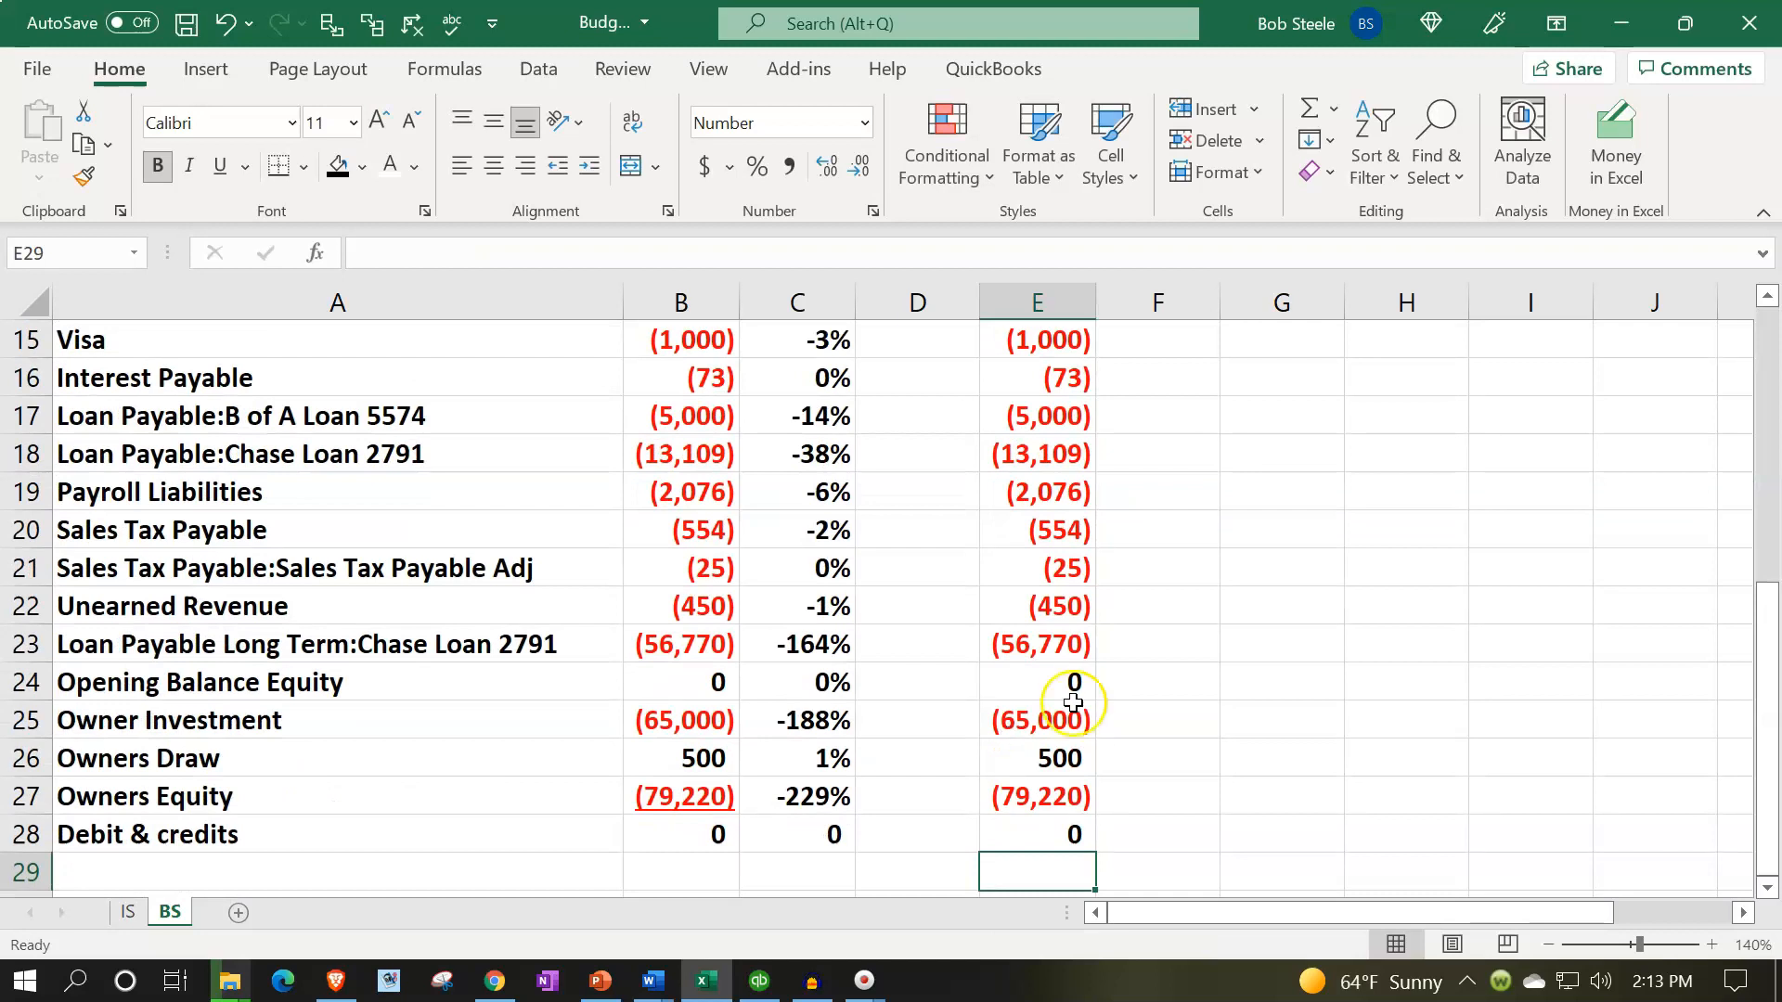
Try copying the January Checking formula across to February in F4, inspect its references and clear F4
scroll(1021, 724, "up", 5)
left_click(1171, 456)
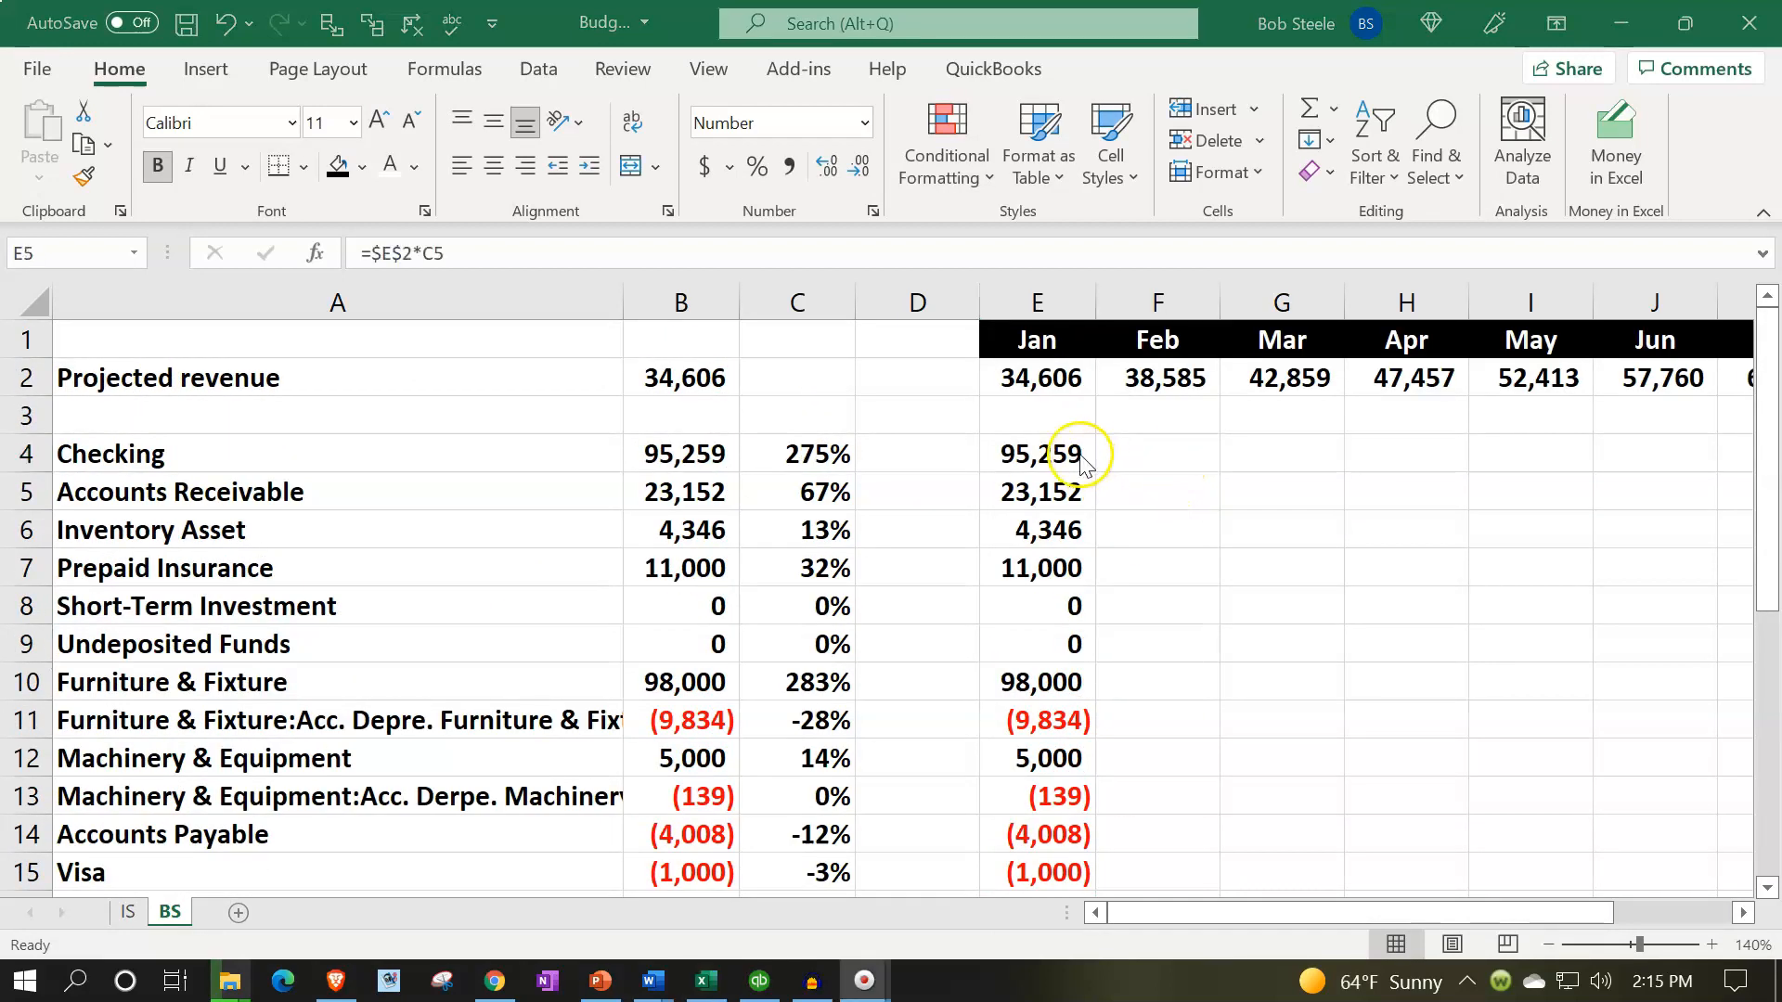
left_click(1081, 462)
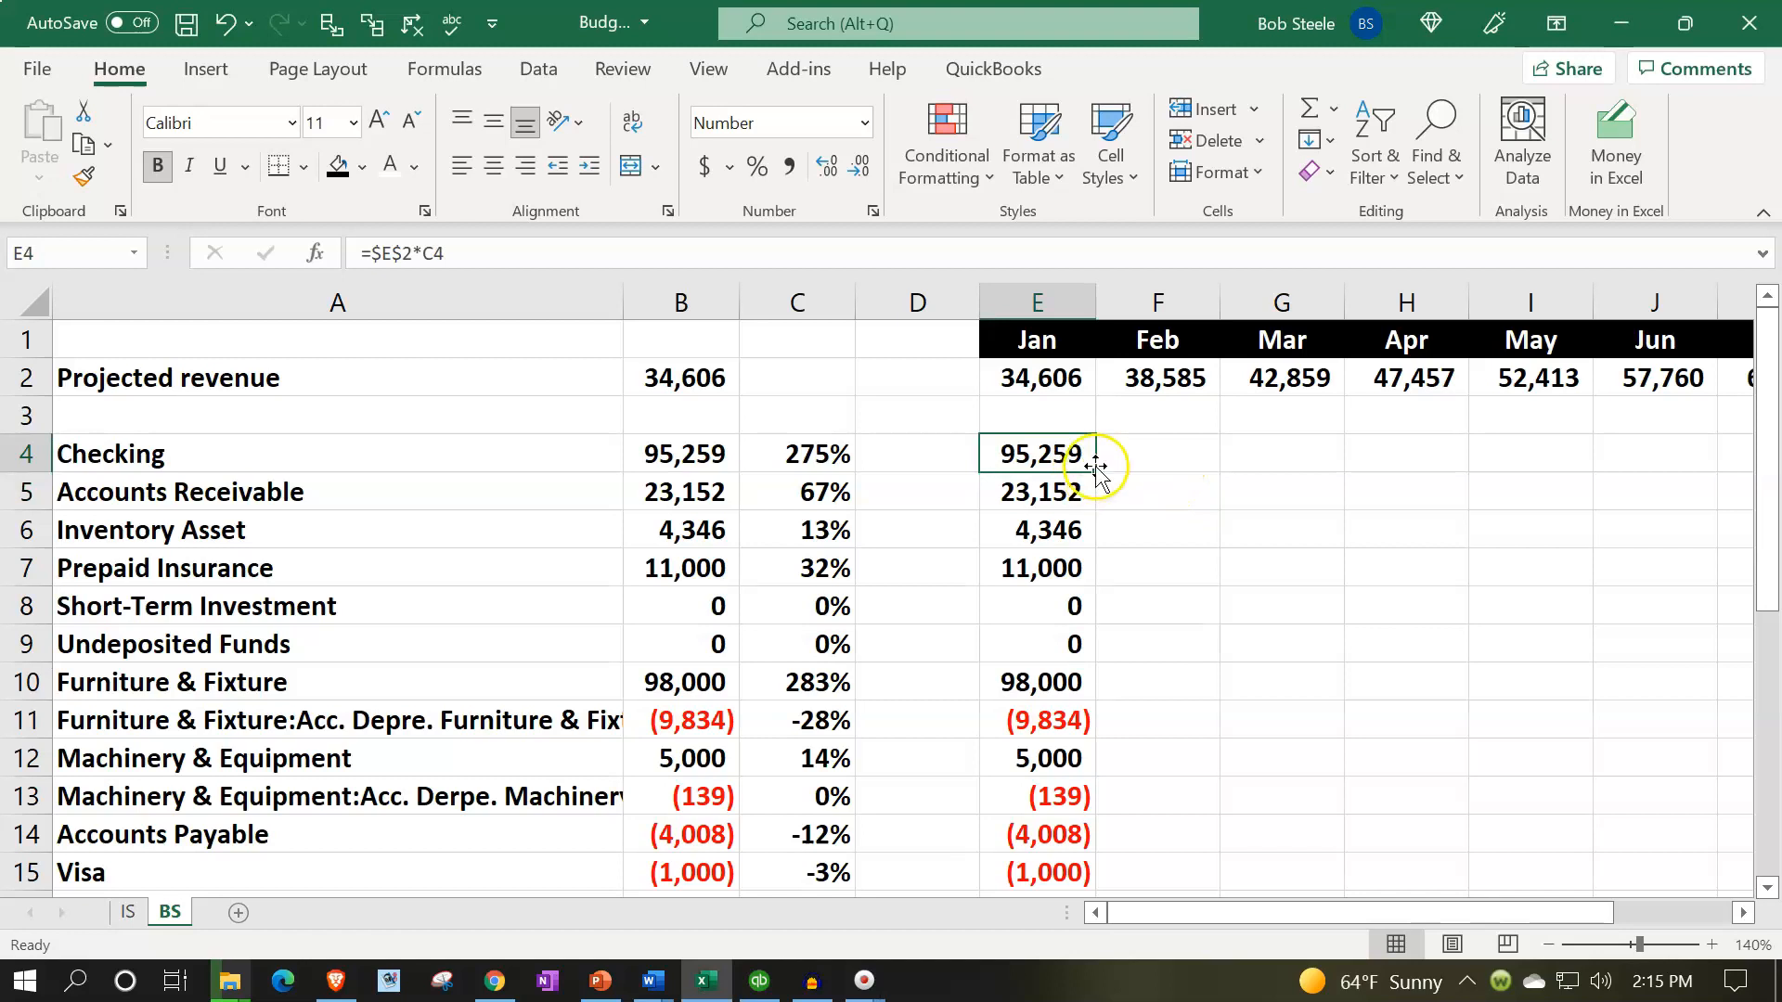
left_click_drag(1095, 472, 1166, 467)
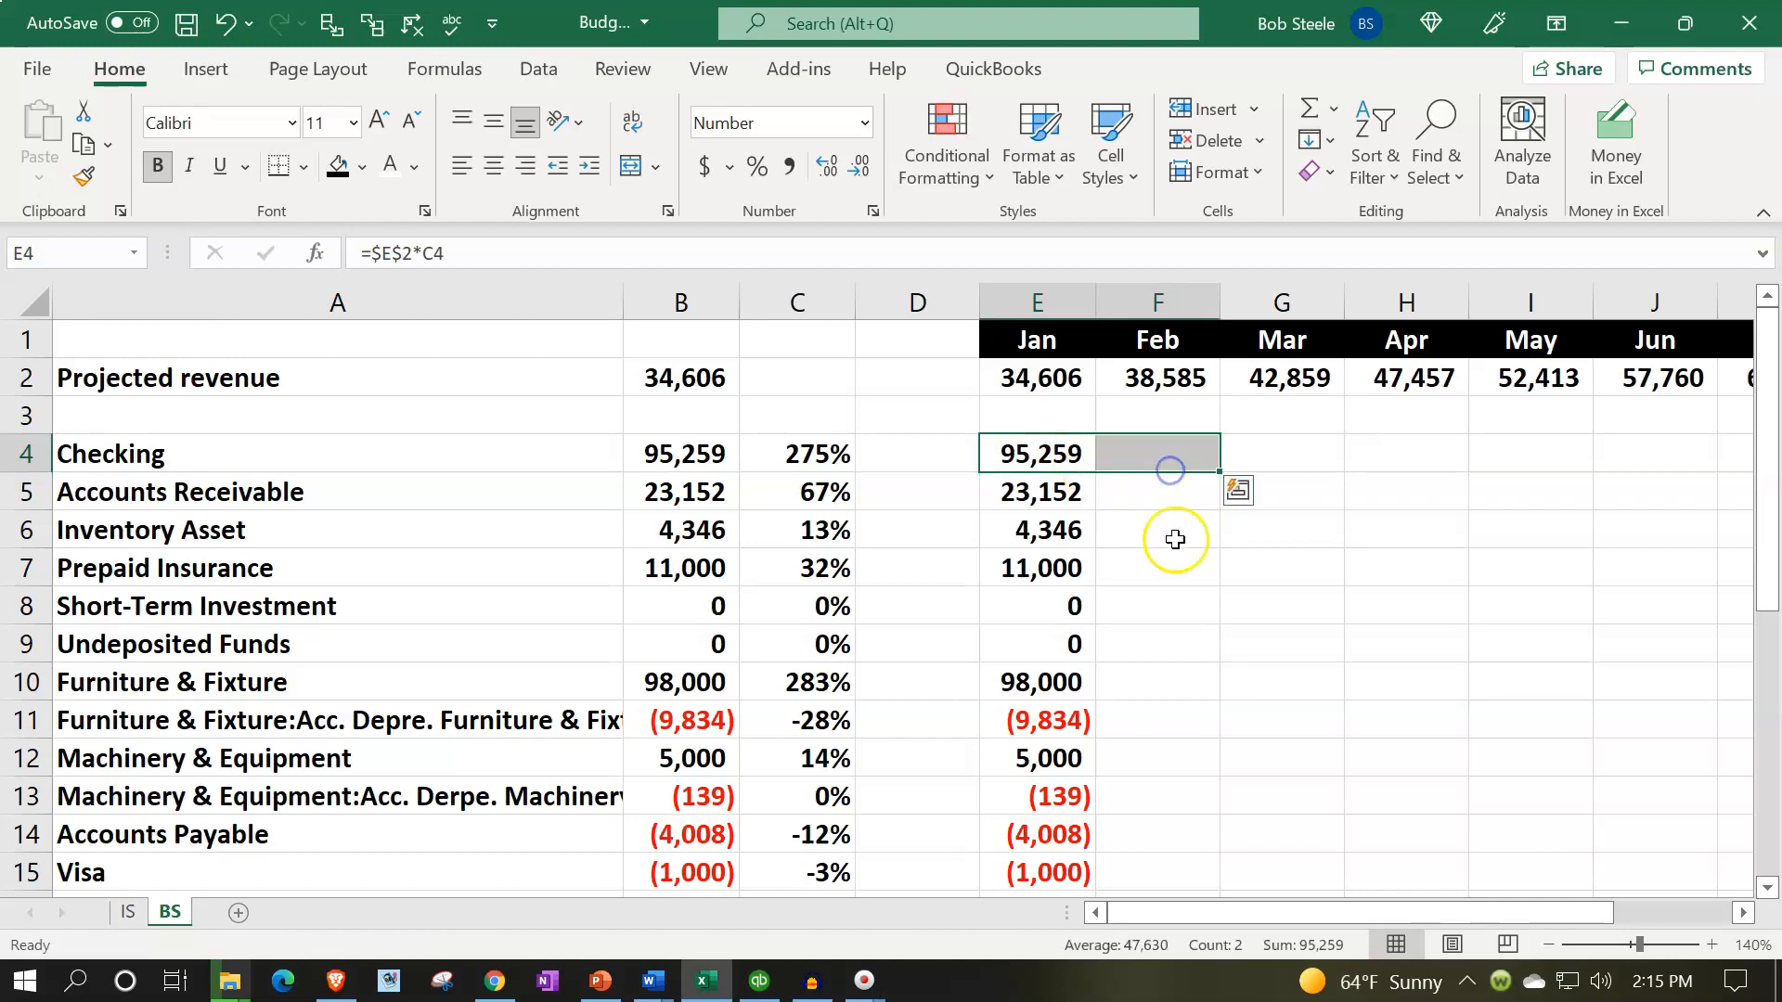
double_click(1155, 455)
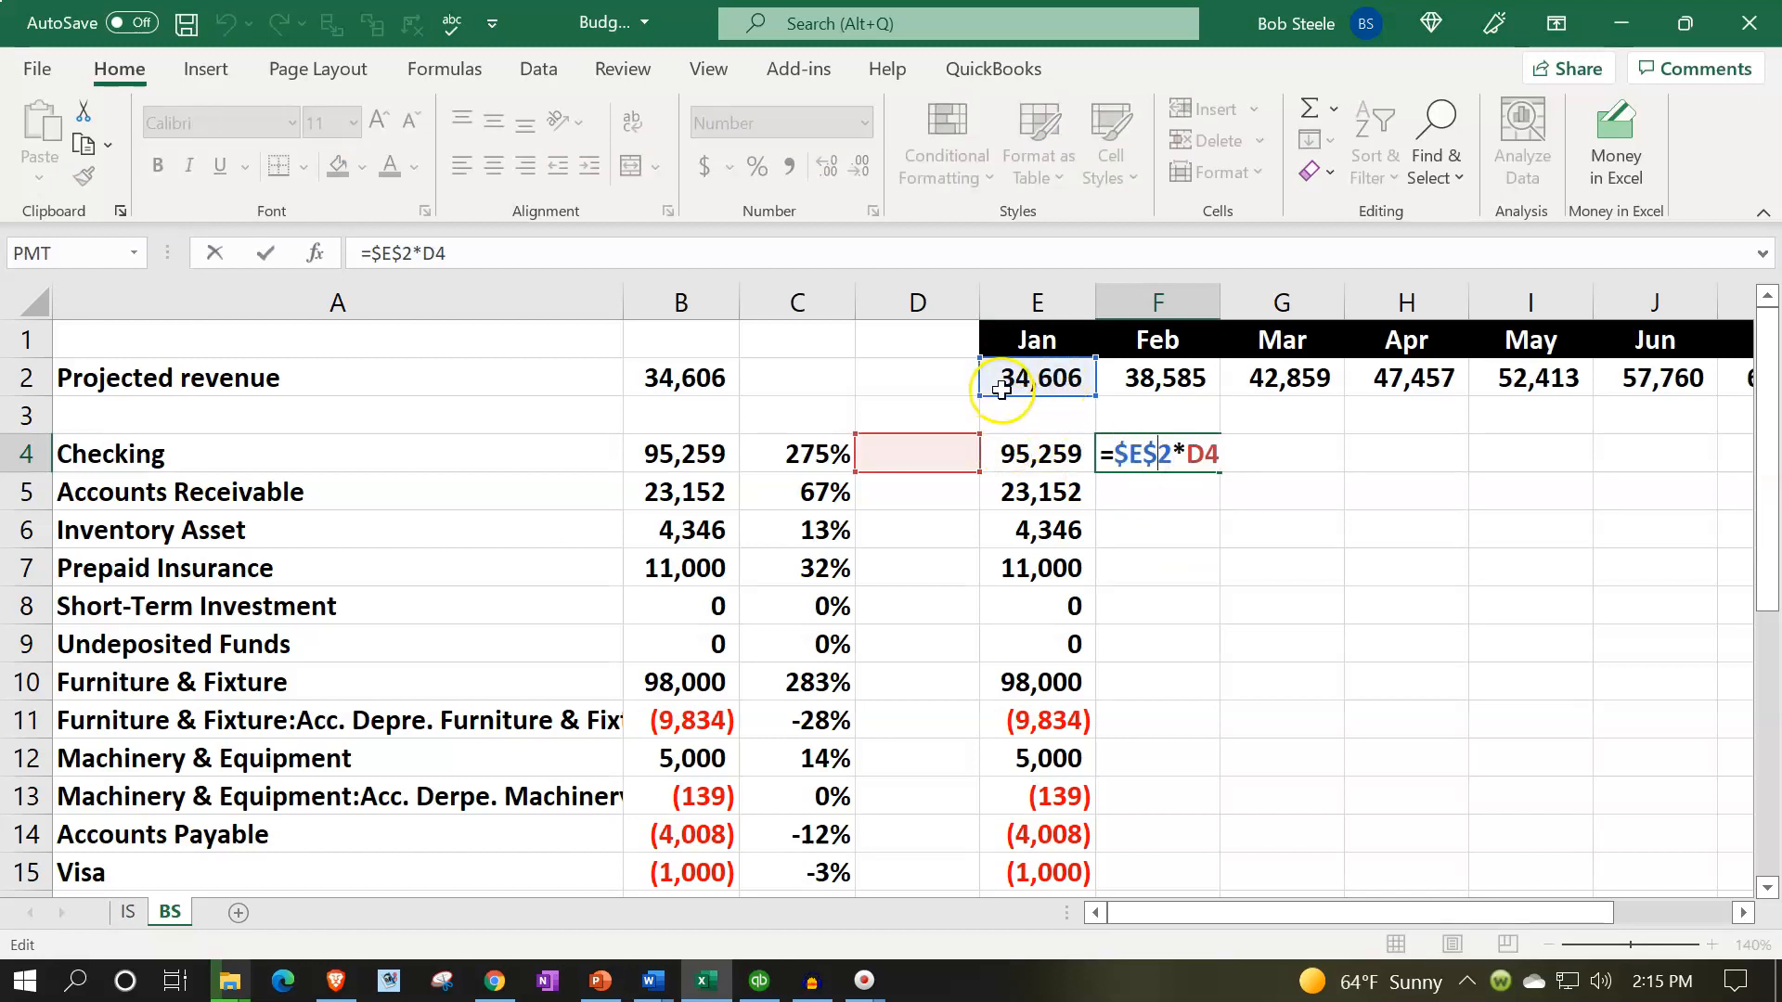
key("Escape")
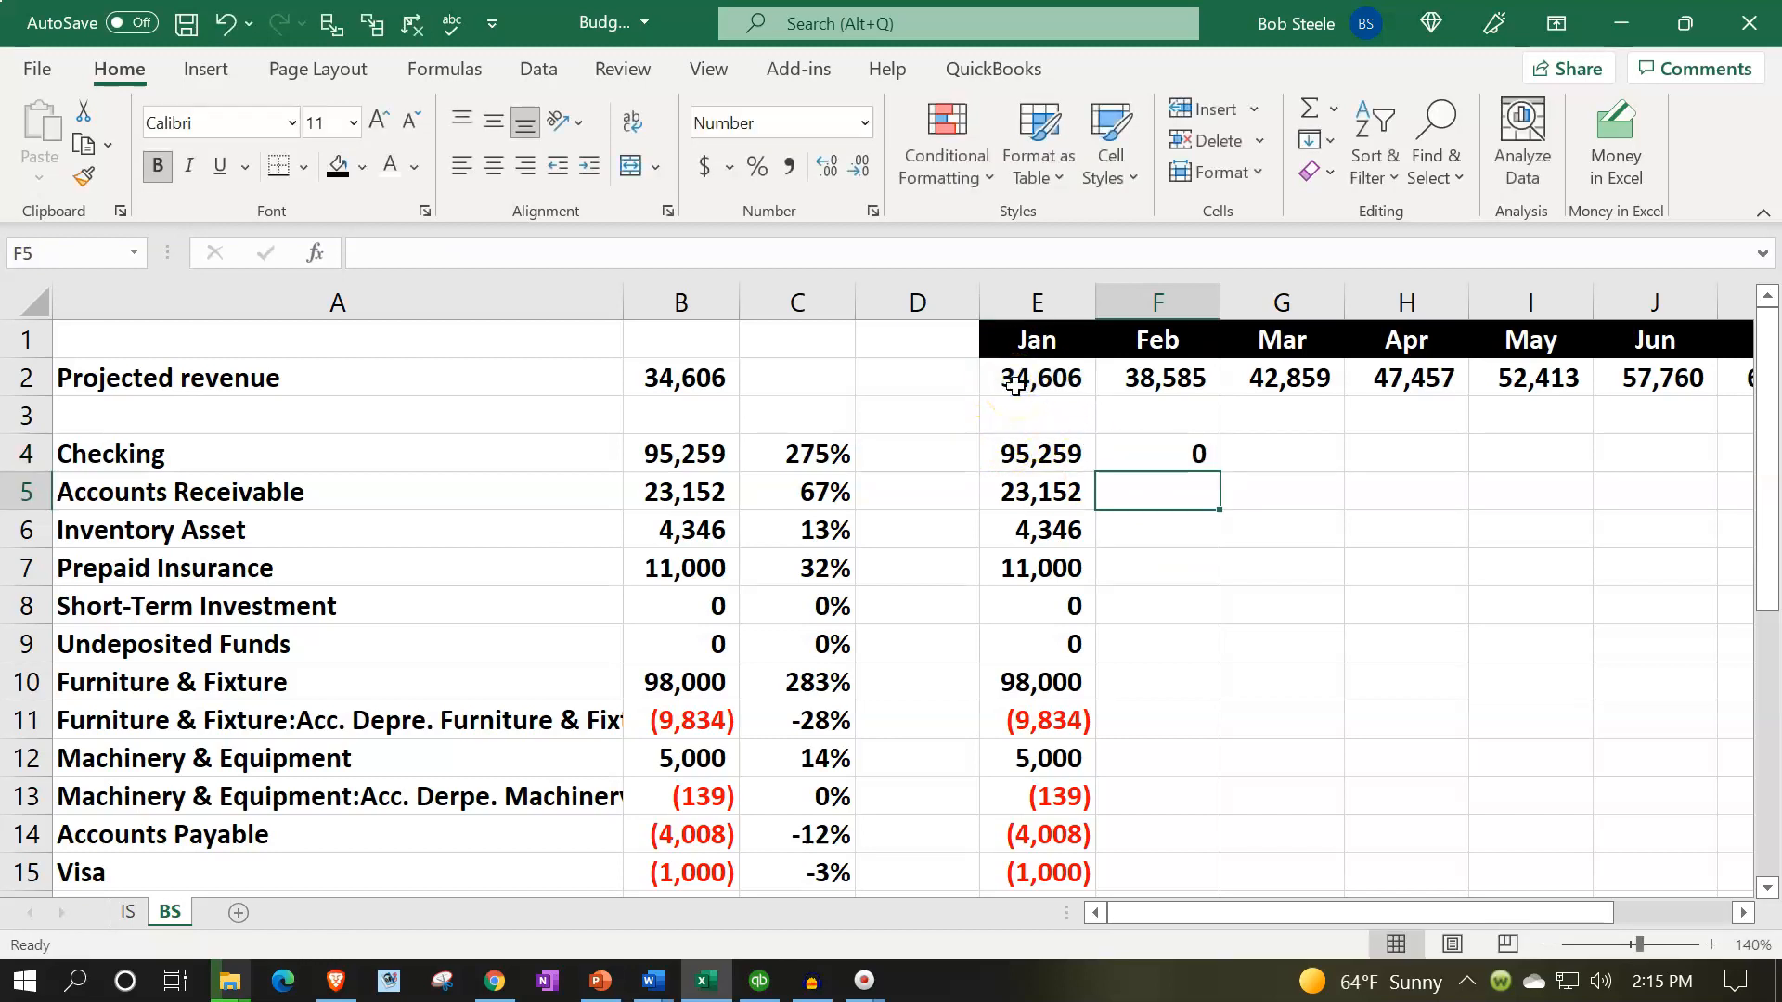
key("Delete")
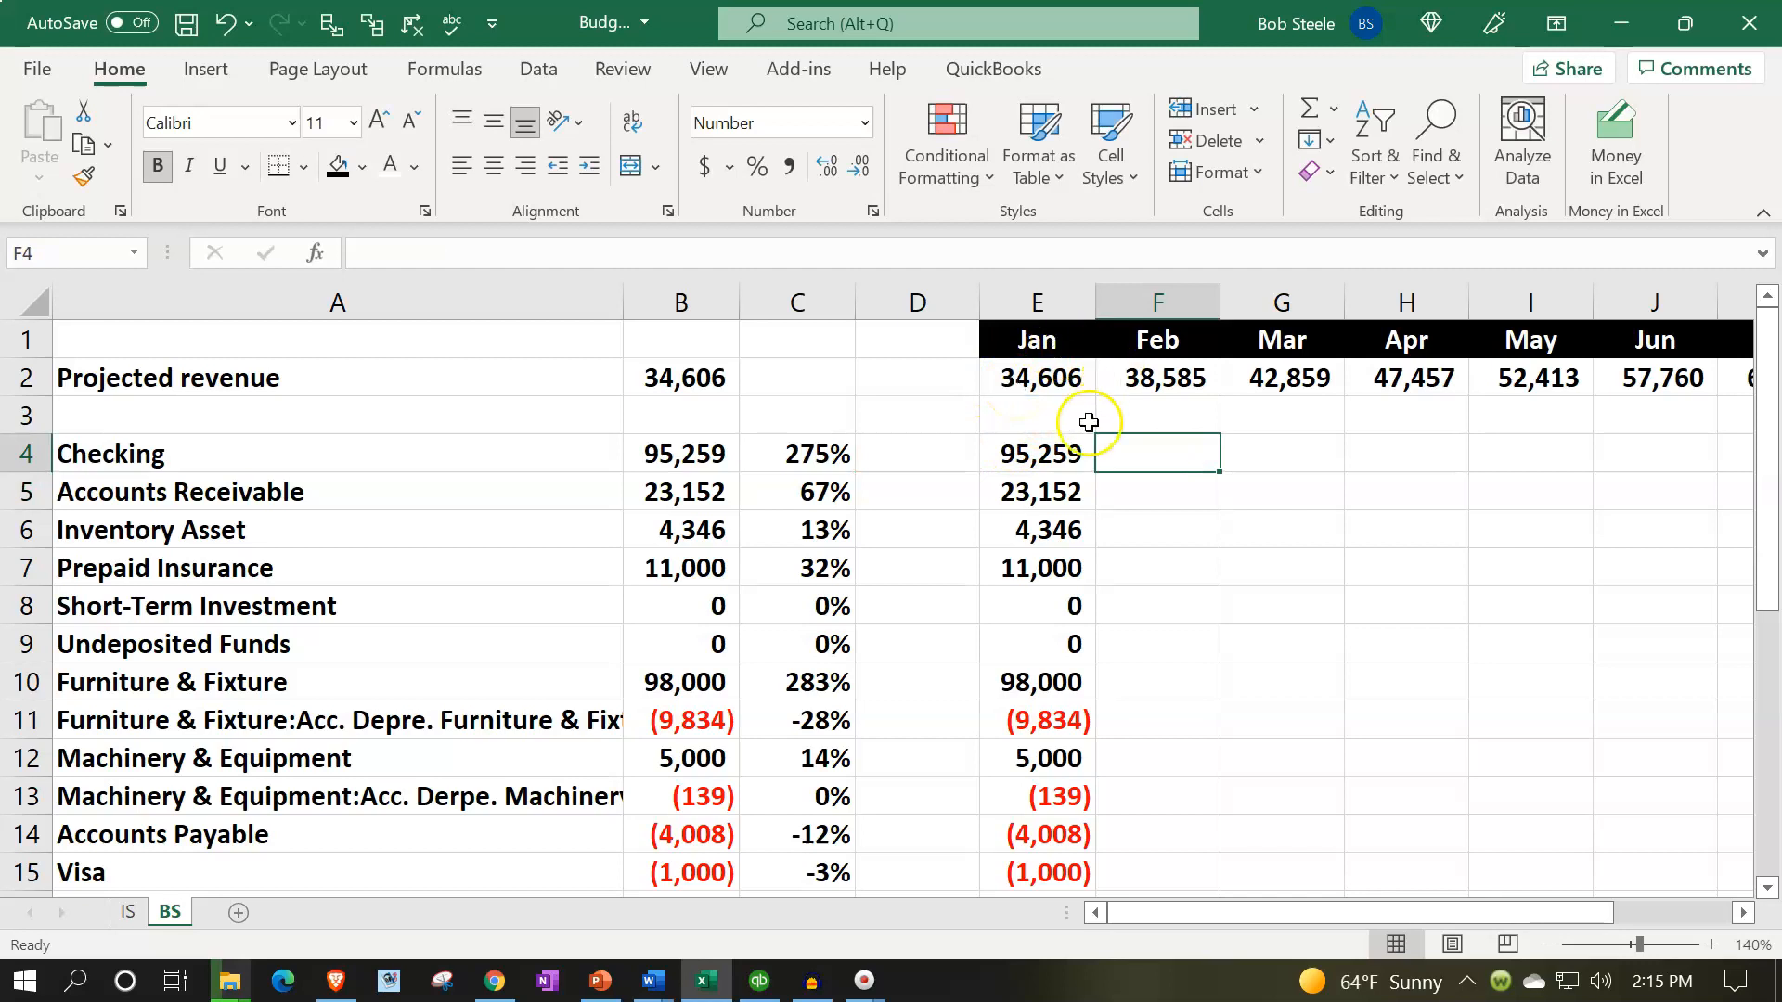
Change the January Checking formula in E4 to mixed references, =E$2*$C4, and copy it across to February in F4
double_click(1026, 448)
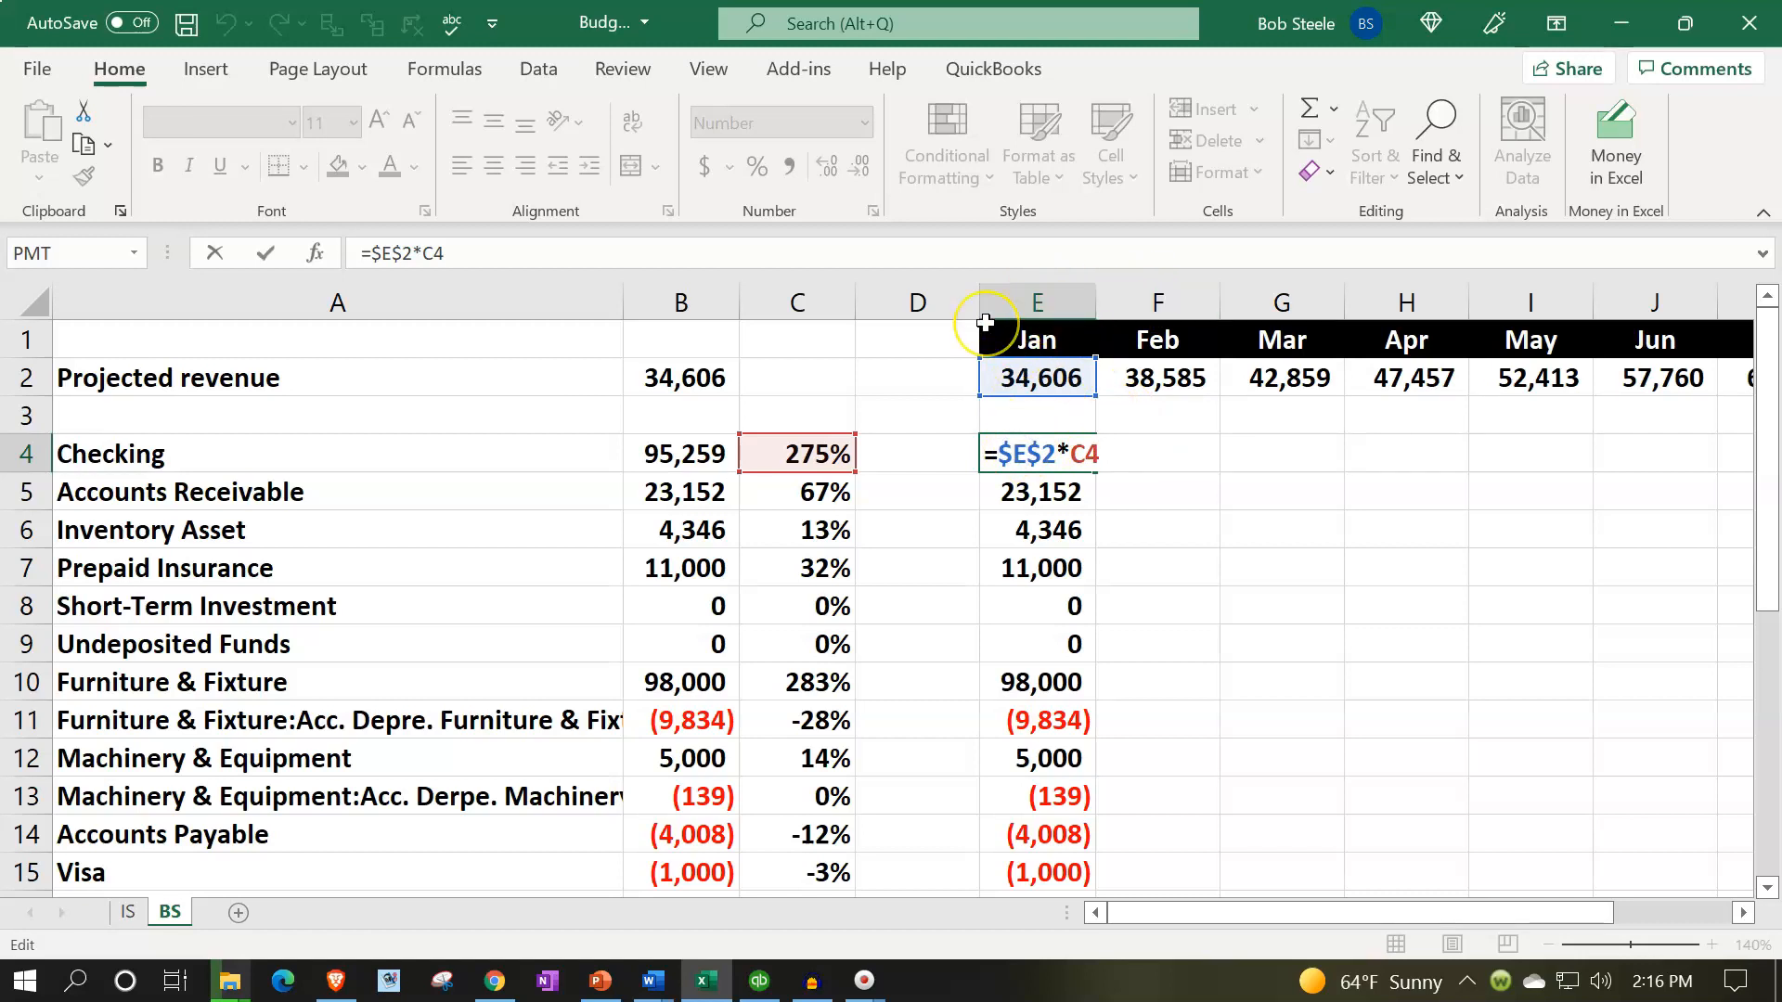
key("BackSpace")
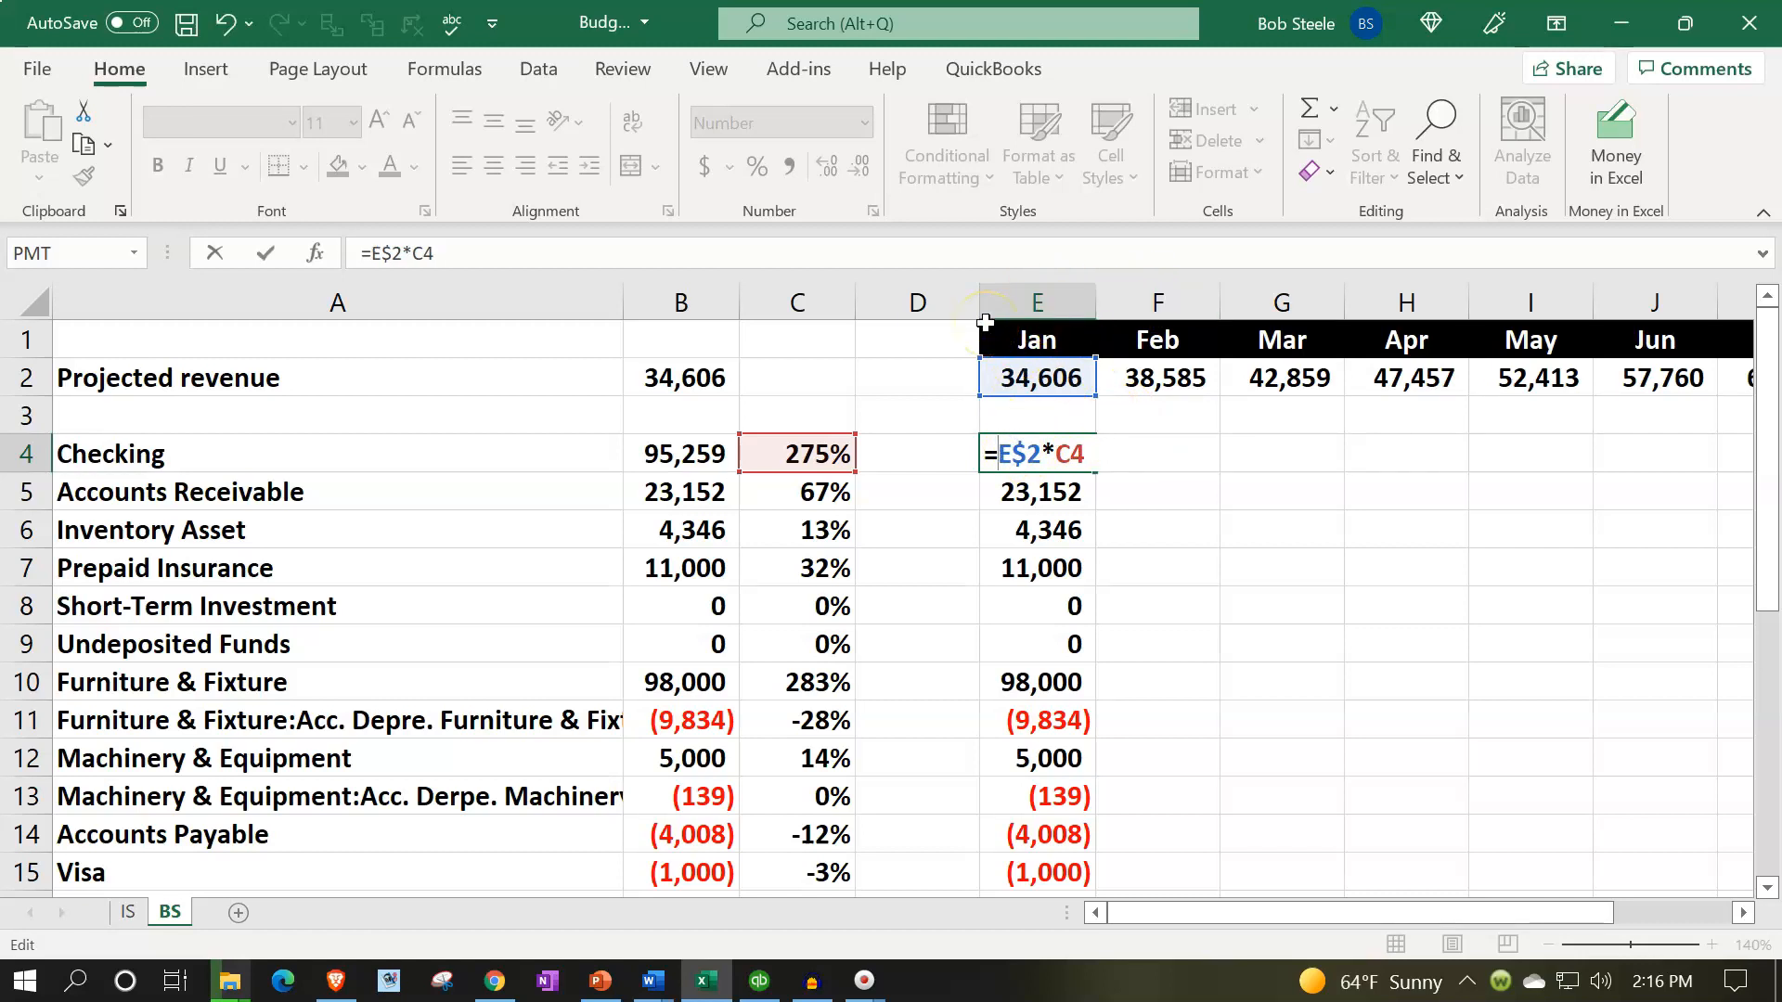
key("Right")
key("Right")
key("Right")
key("Right")
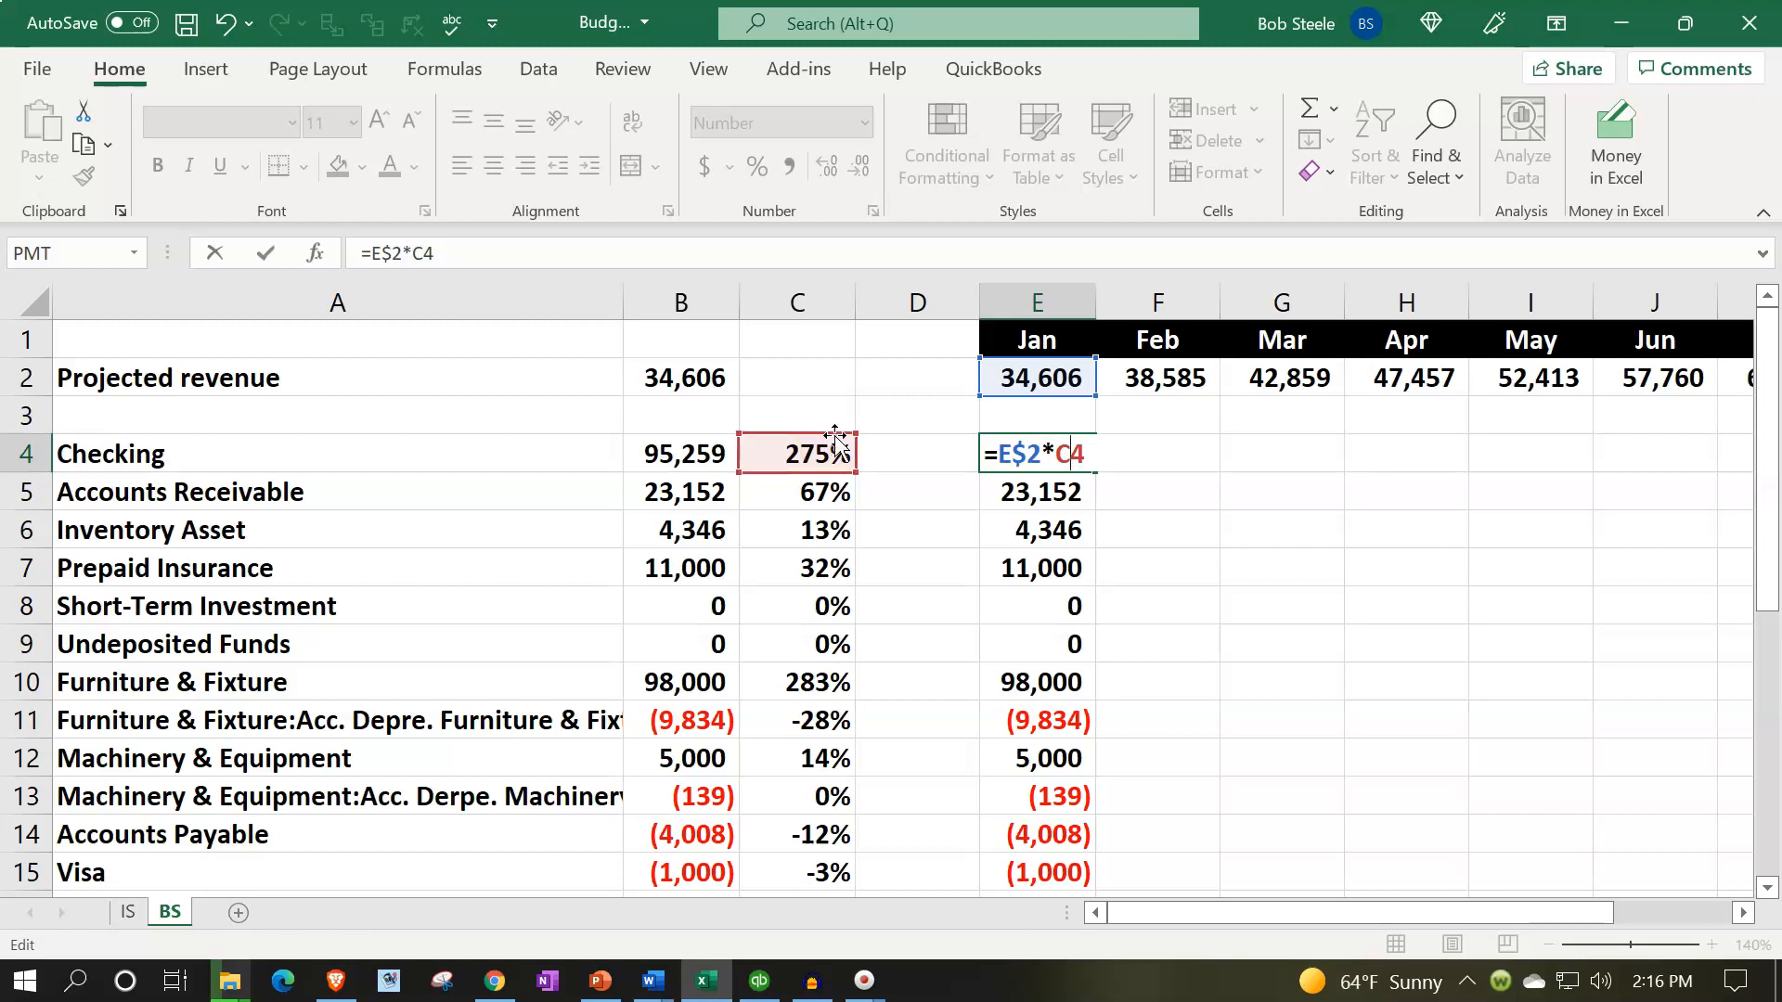
left_click(1054, 445)
type("$")
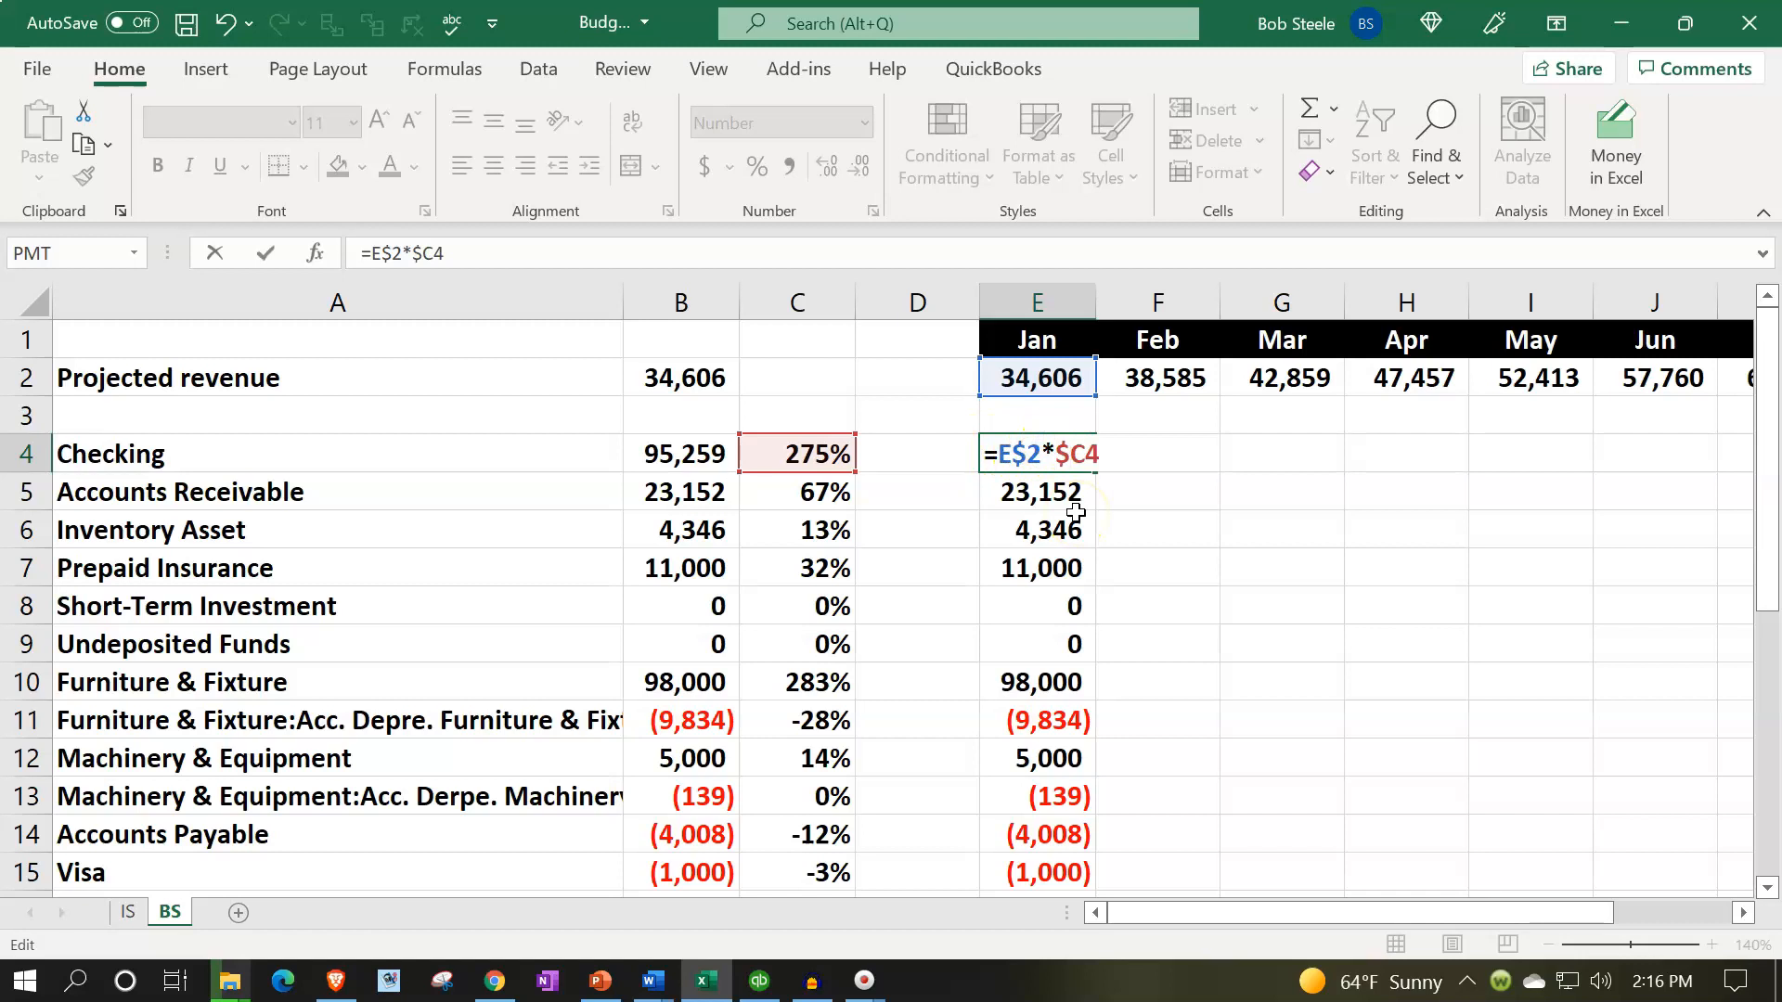
key("Return")
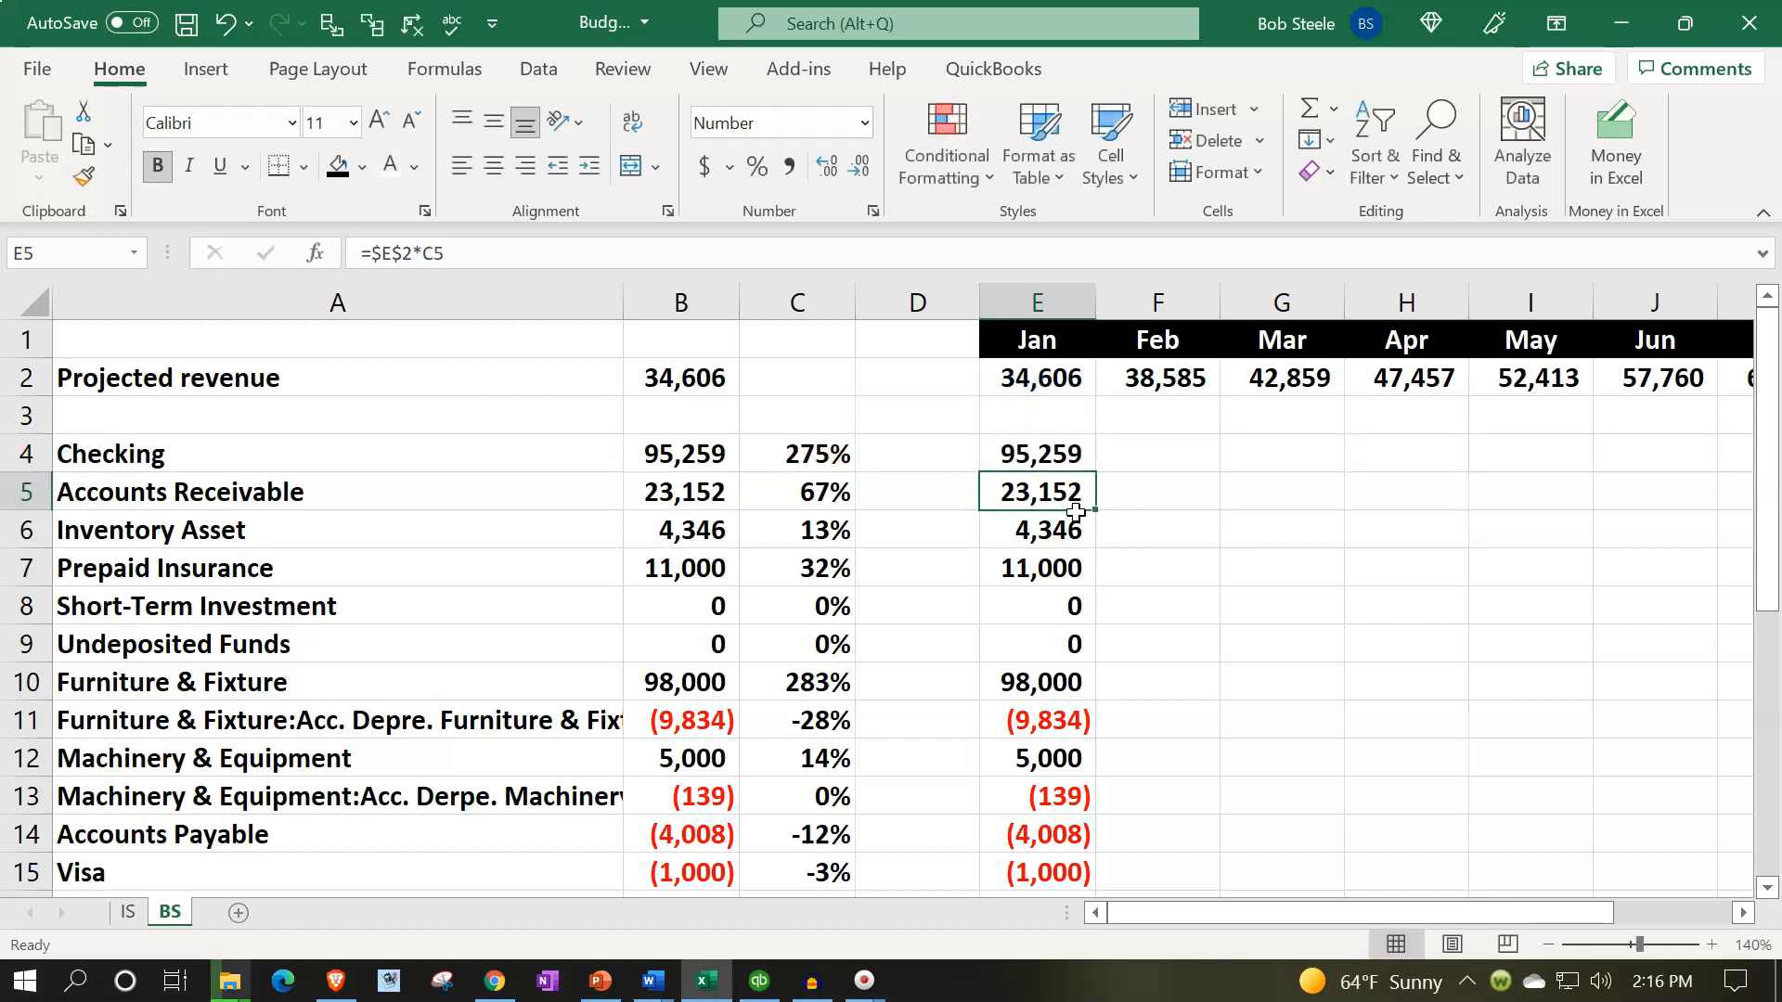
left_click(1064, 454)
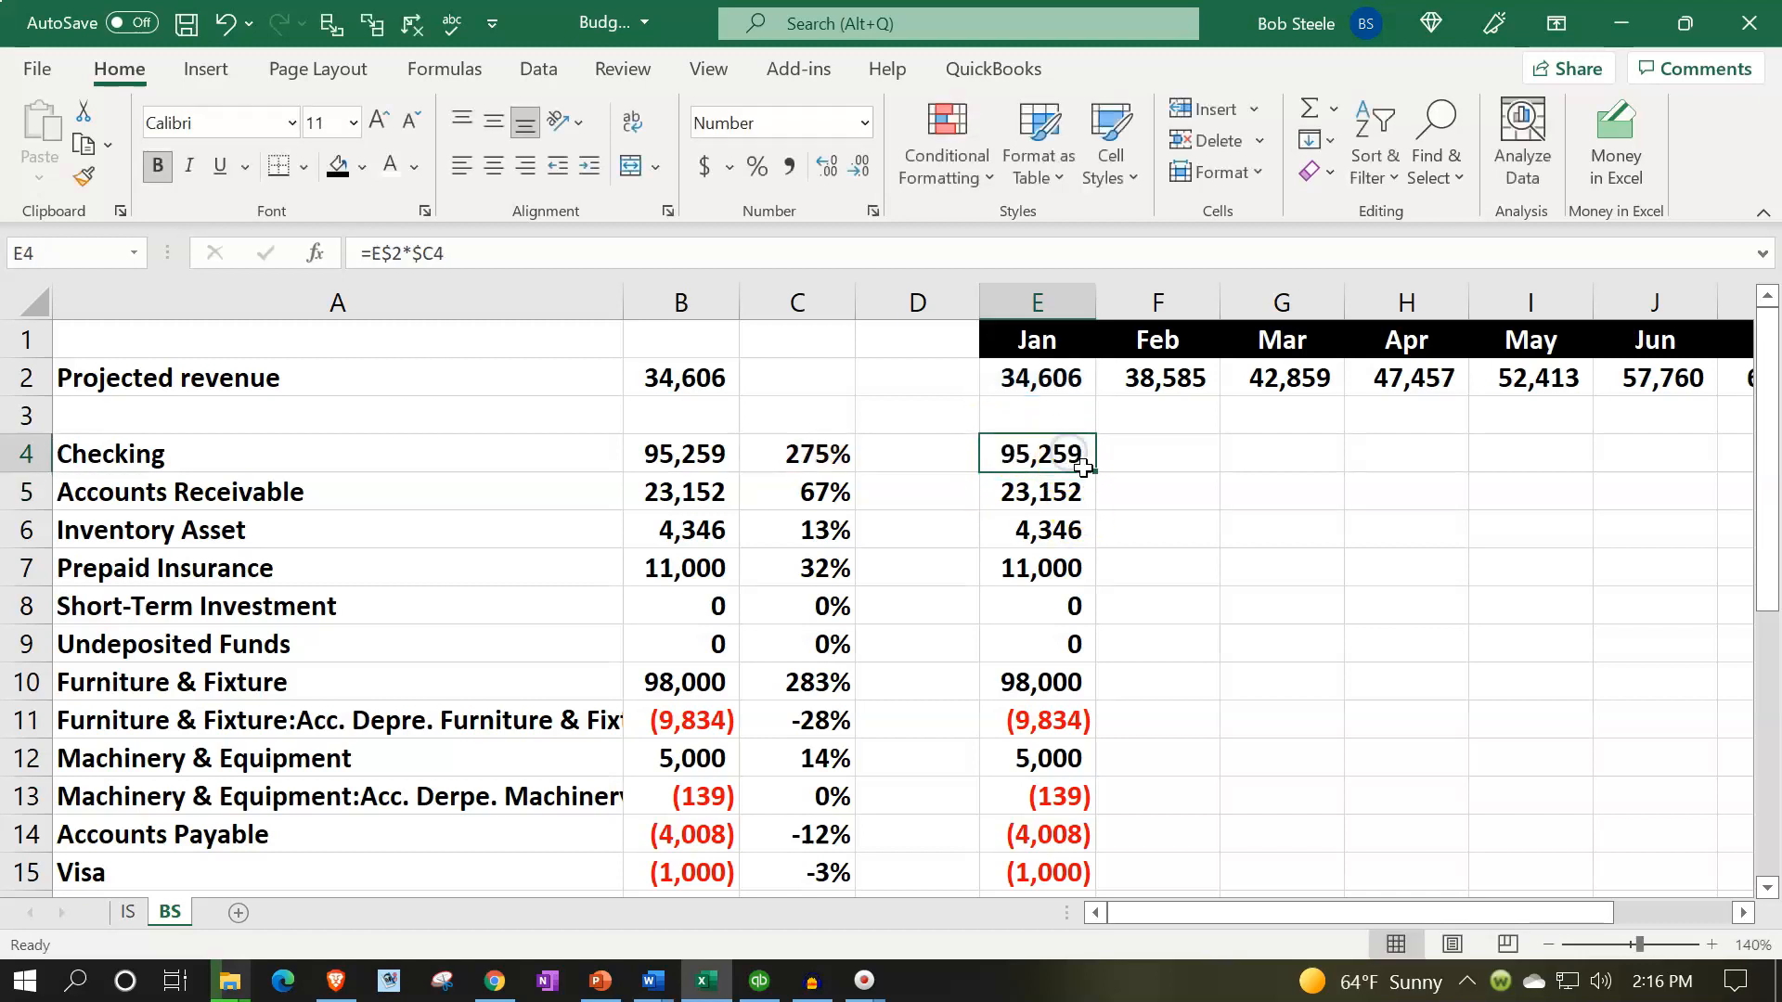
left_click_drag(1095, 471, 1169, 455)
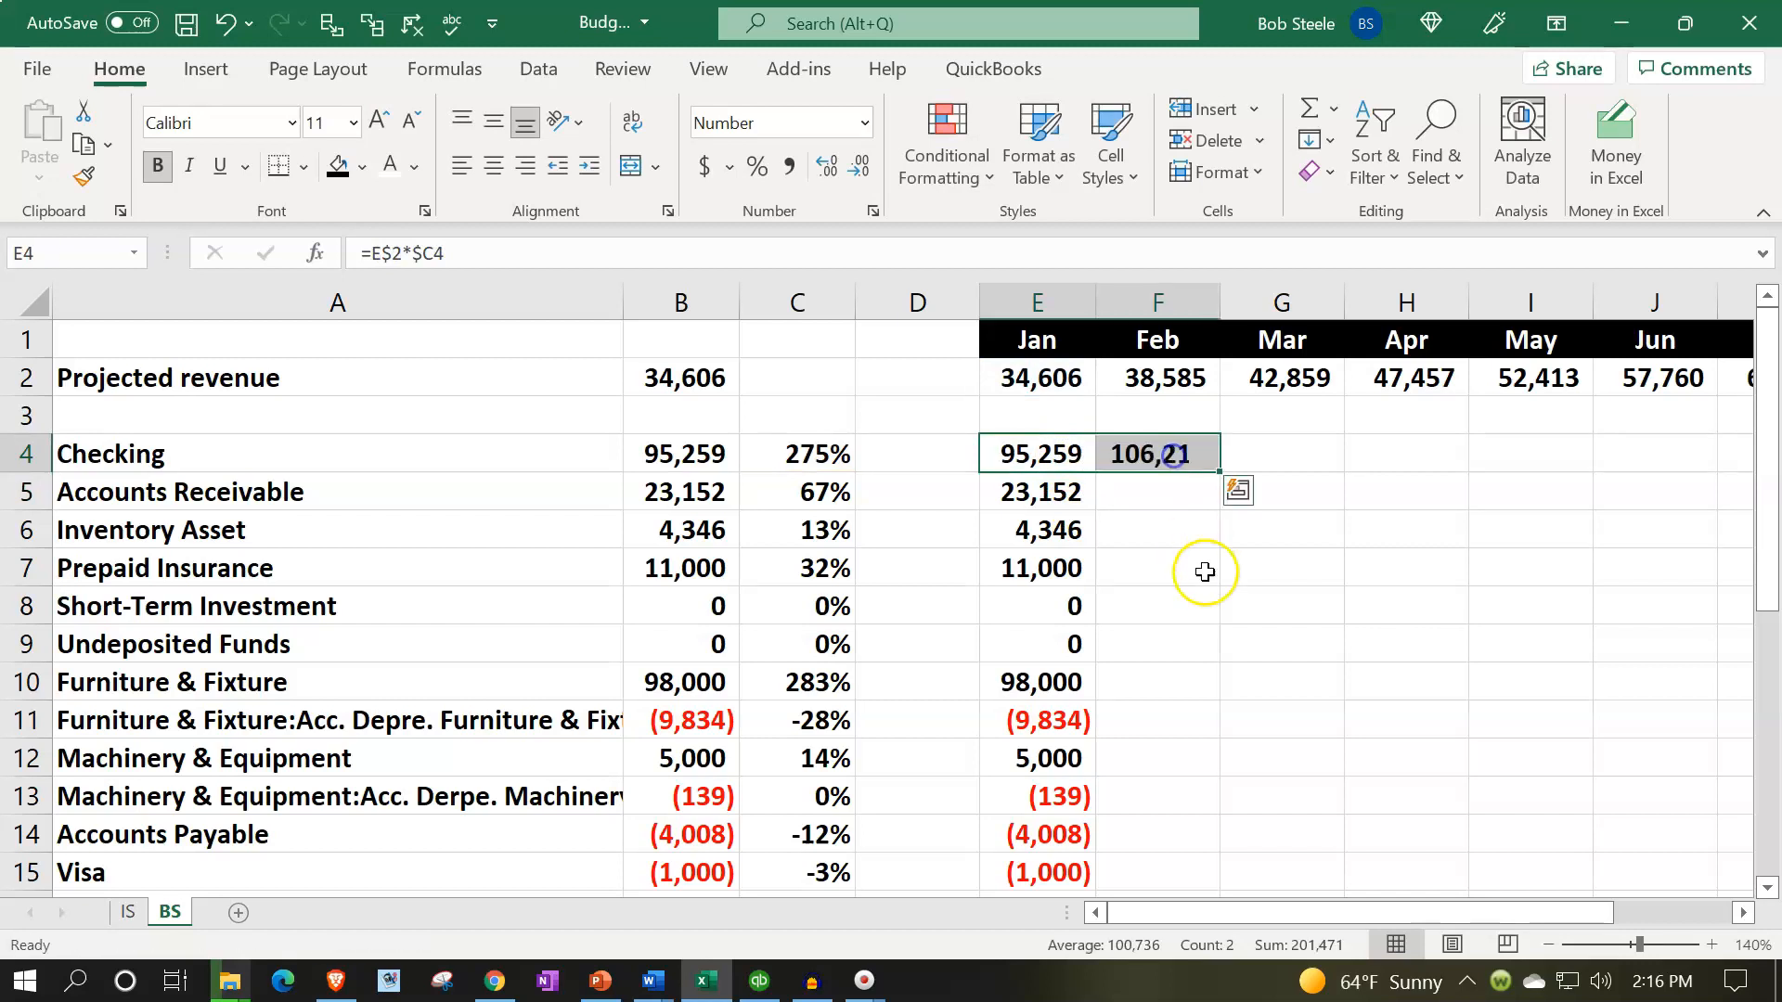
Inspect the cell references in the February Checking formula in F4
left_click(1204, 571)
double_click(1161, 454)
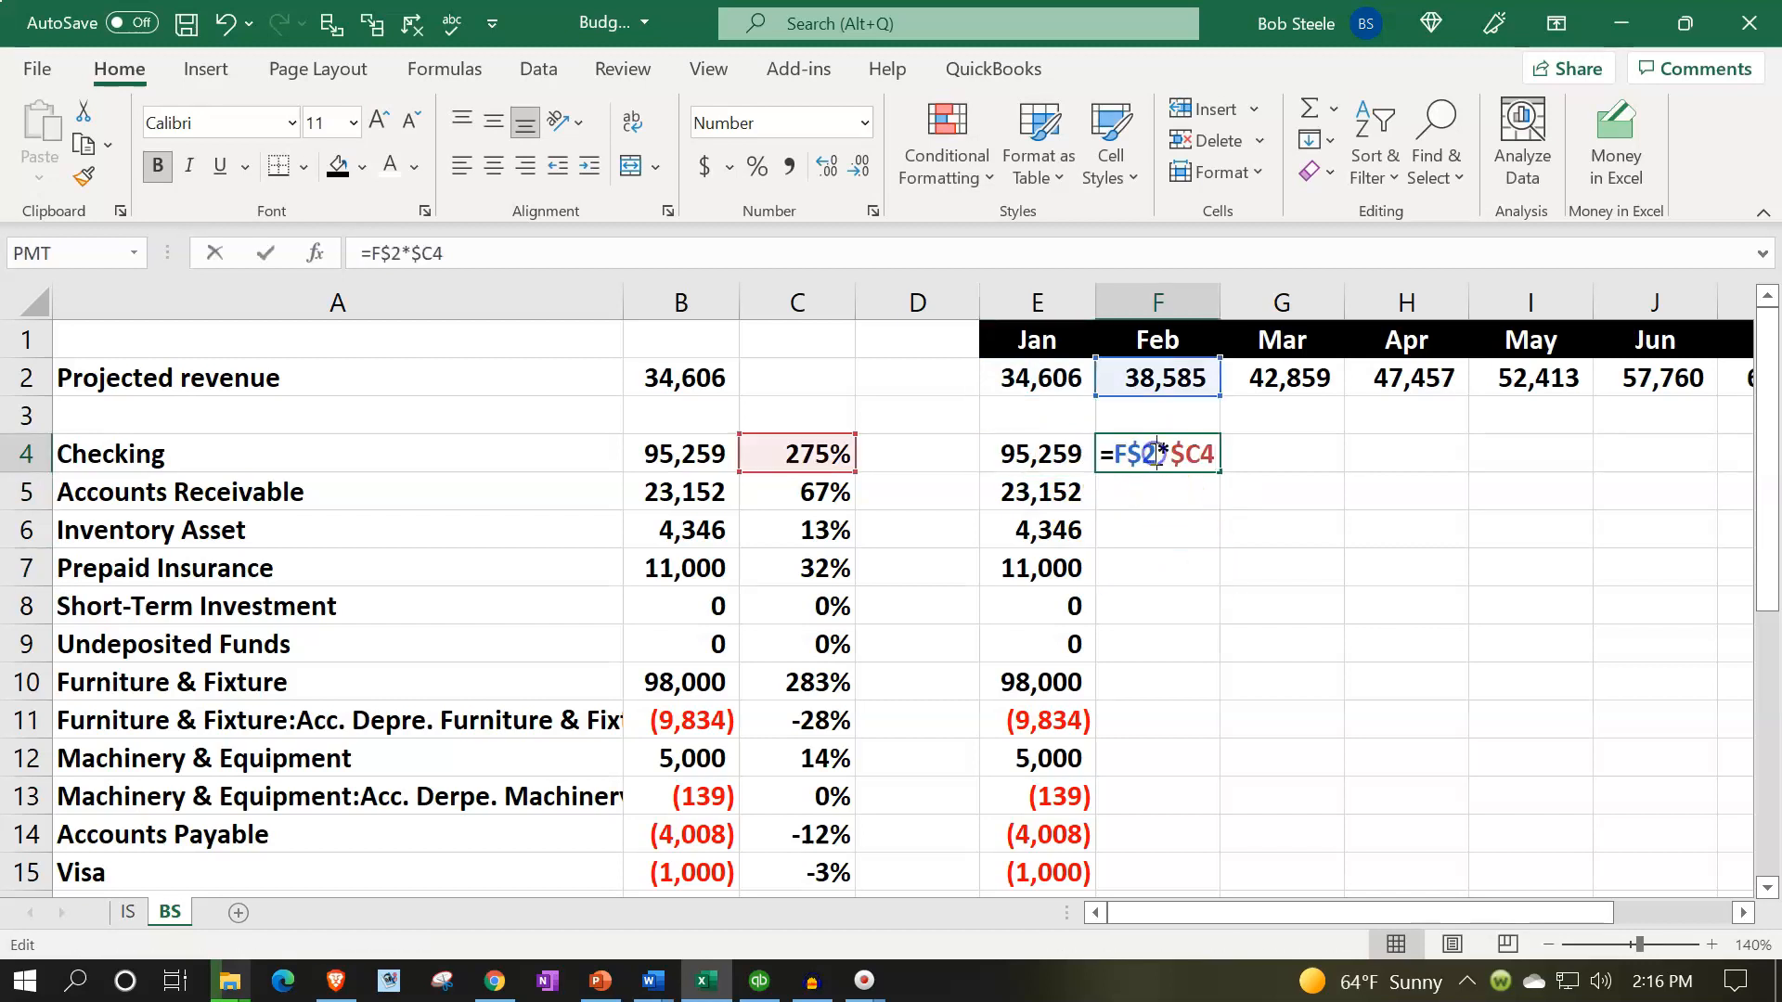
key("Return")
Copy the January Checking formula with mixed references from E4 down through Owners Equity in E27 and check the last row's formula
left_click(1047, 454)
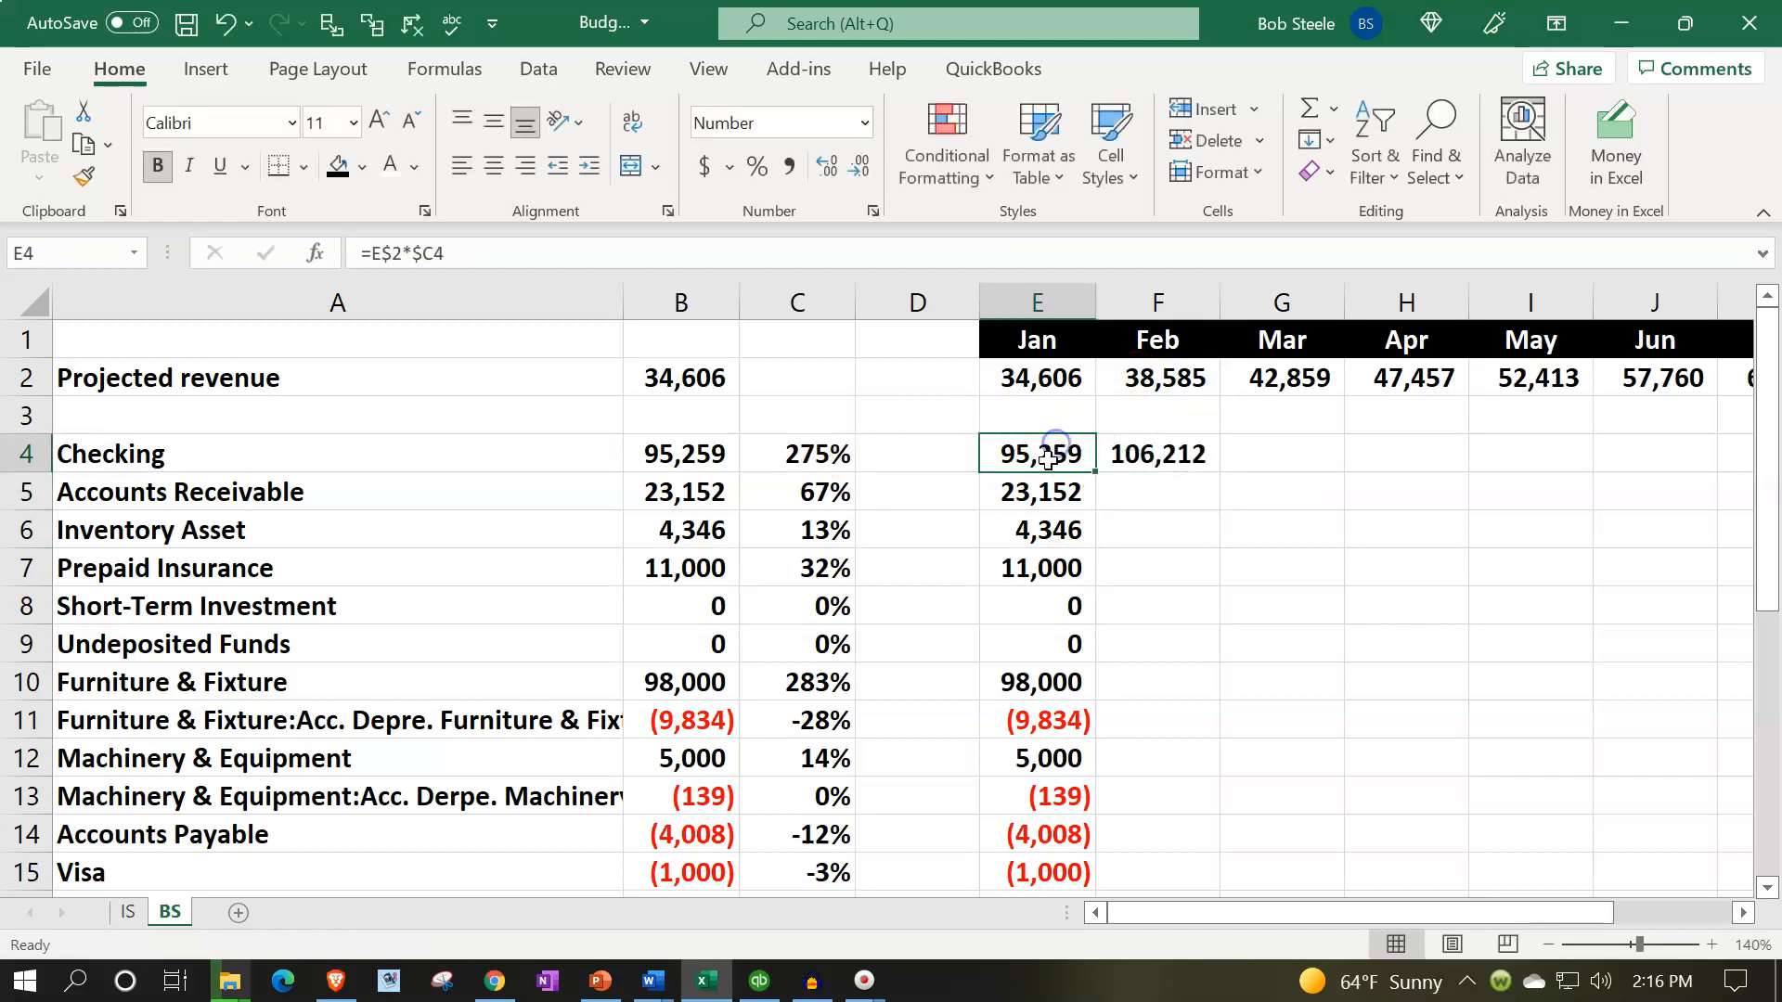
left_click_drag(1095, 473, 1098, 800)
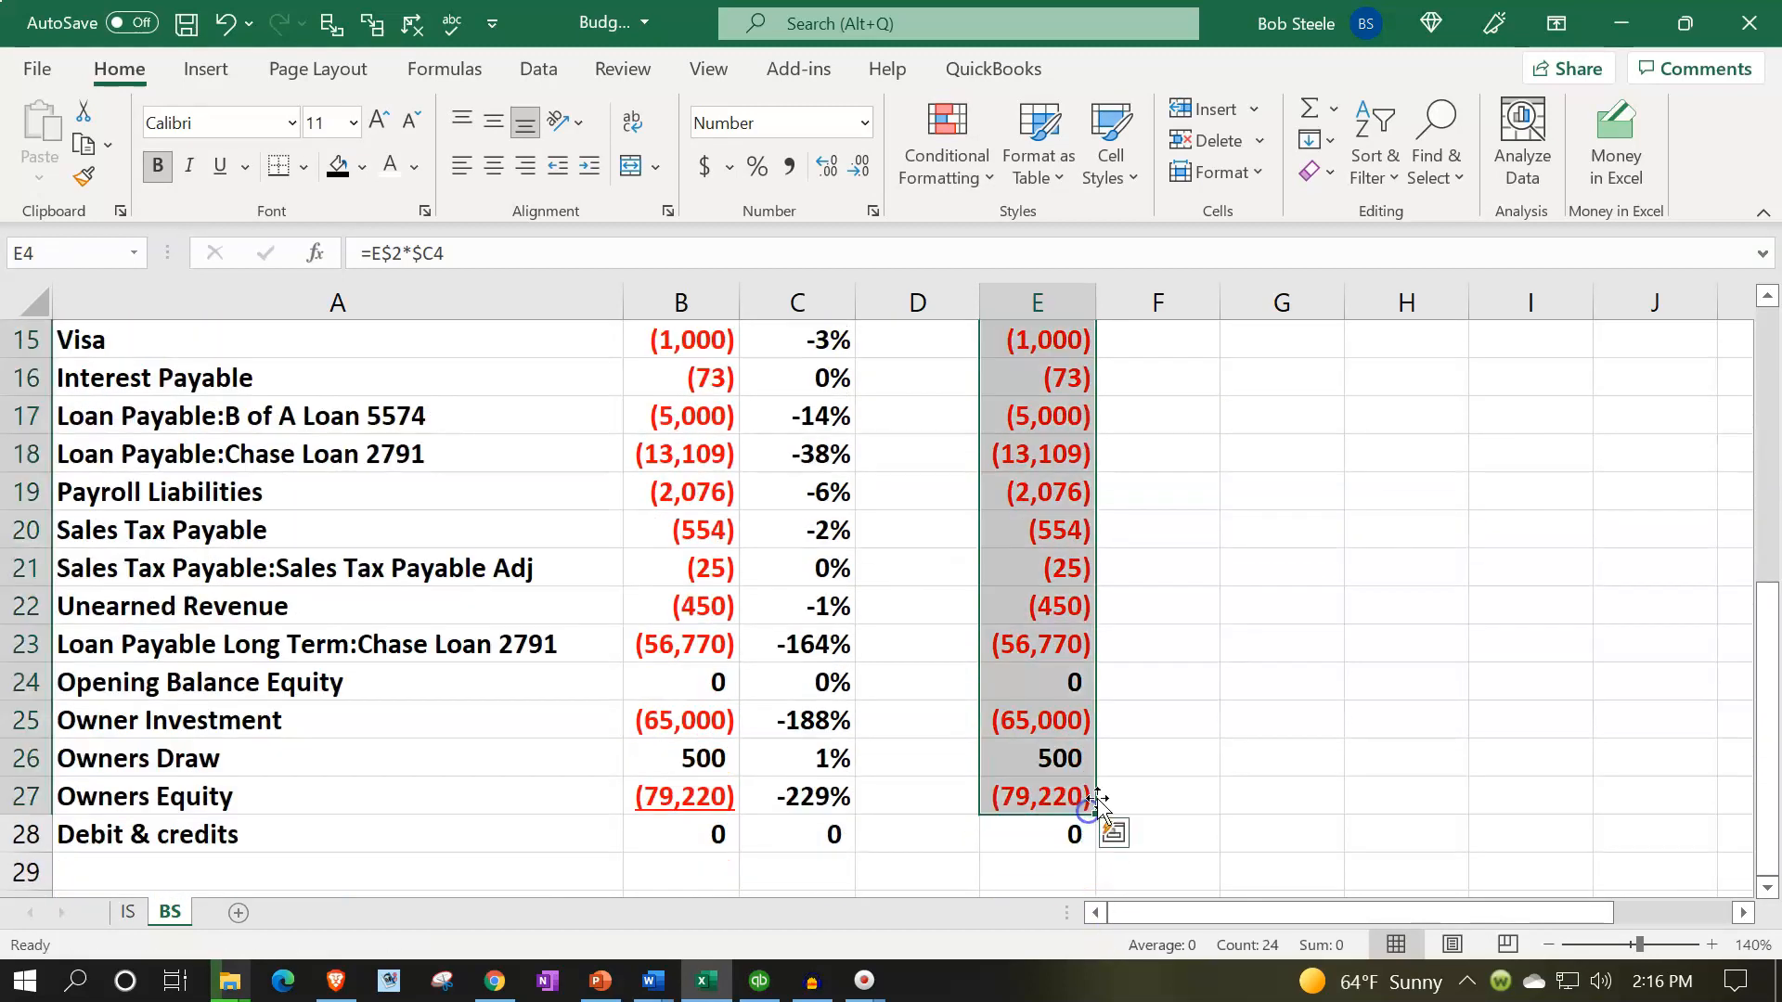
left_click(1022, 835)
left_click(1021, 787)
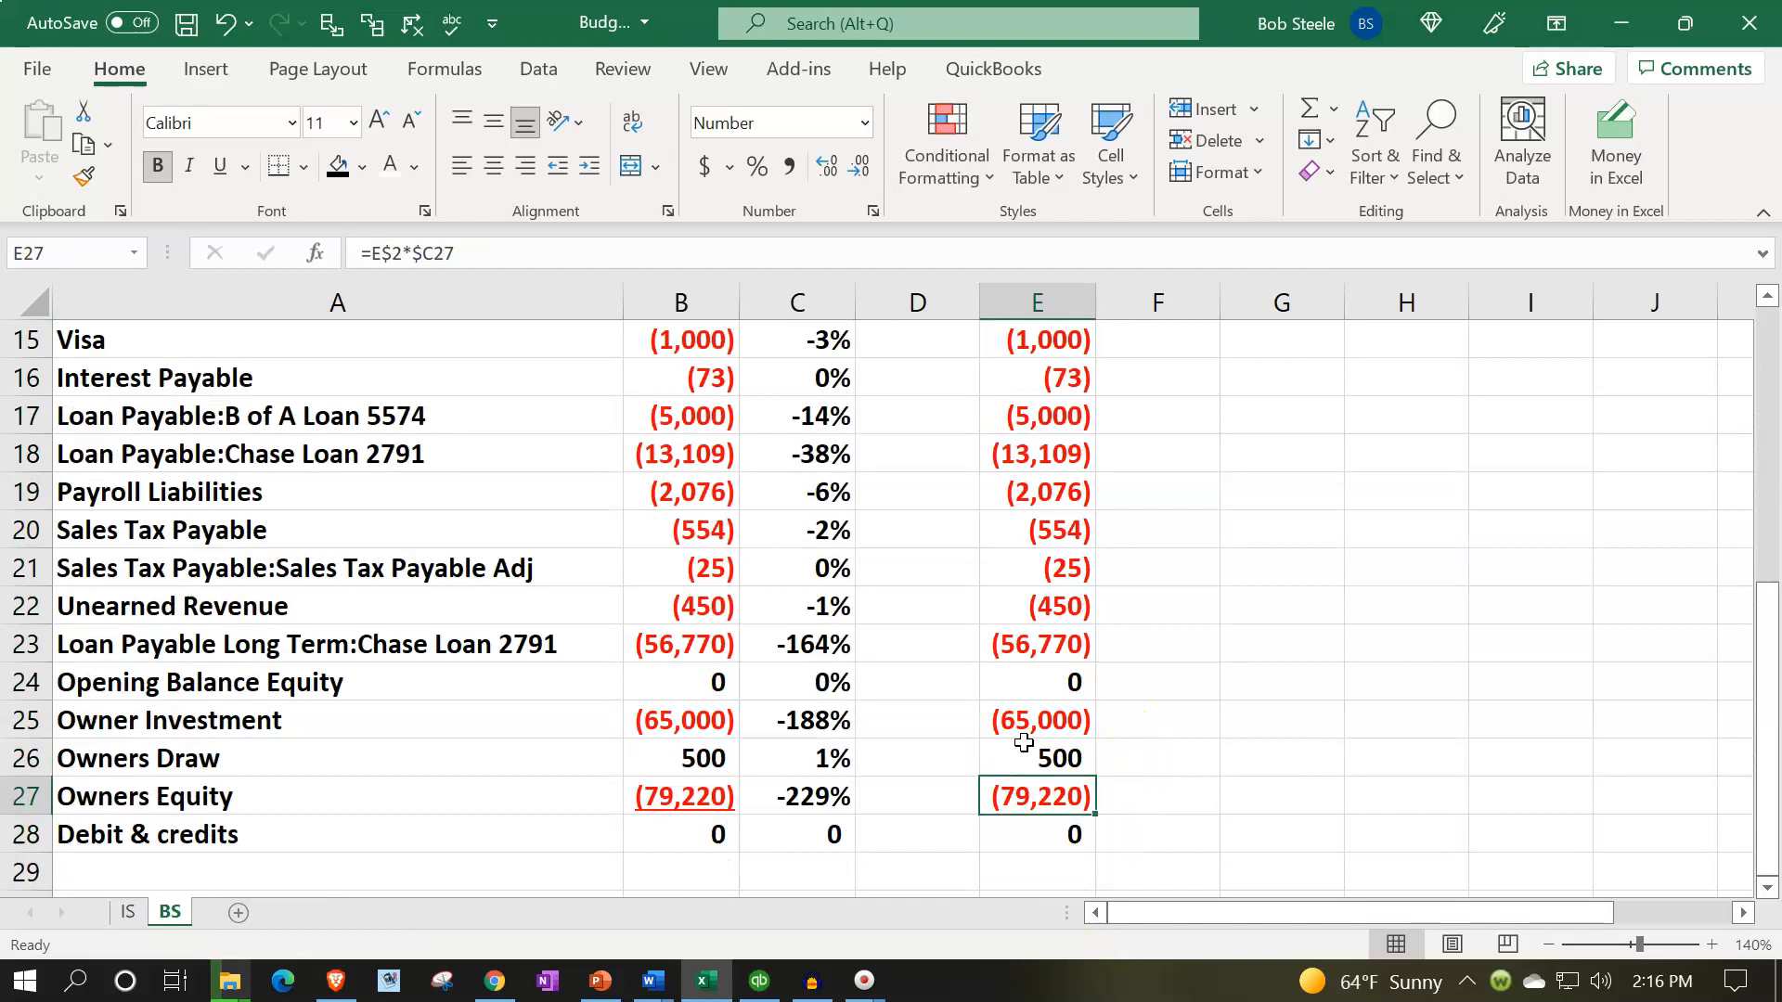
Copy the February Checking formula from F4 down through Owners Equity in F27
scroll(1025, 748, "up", 5)
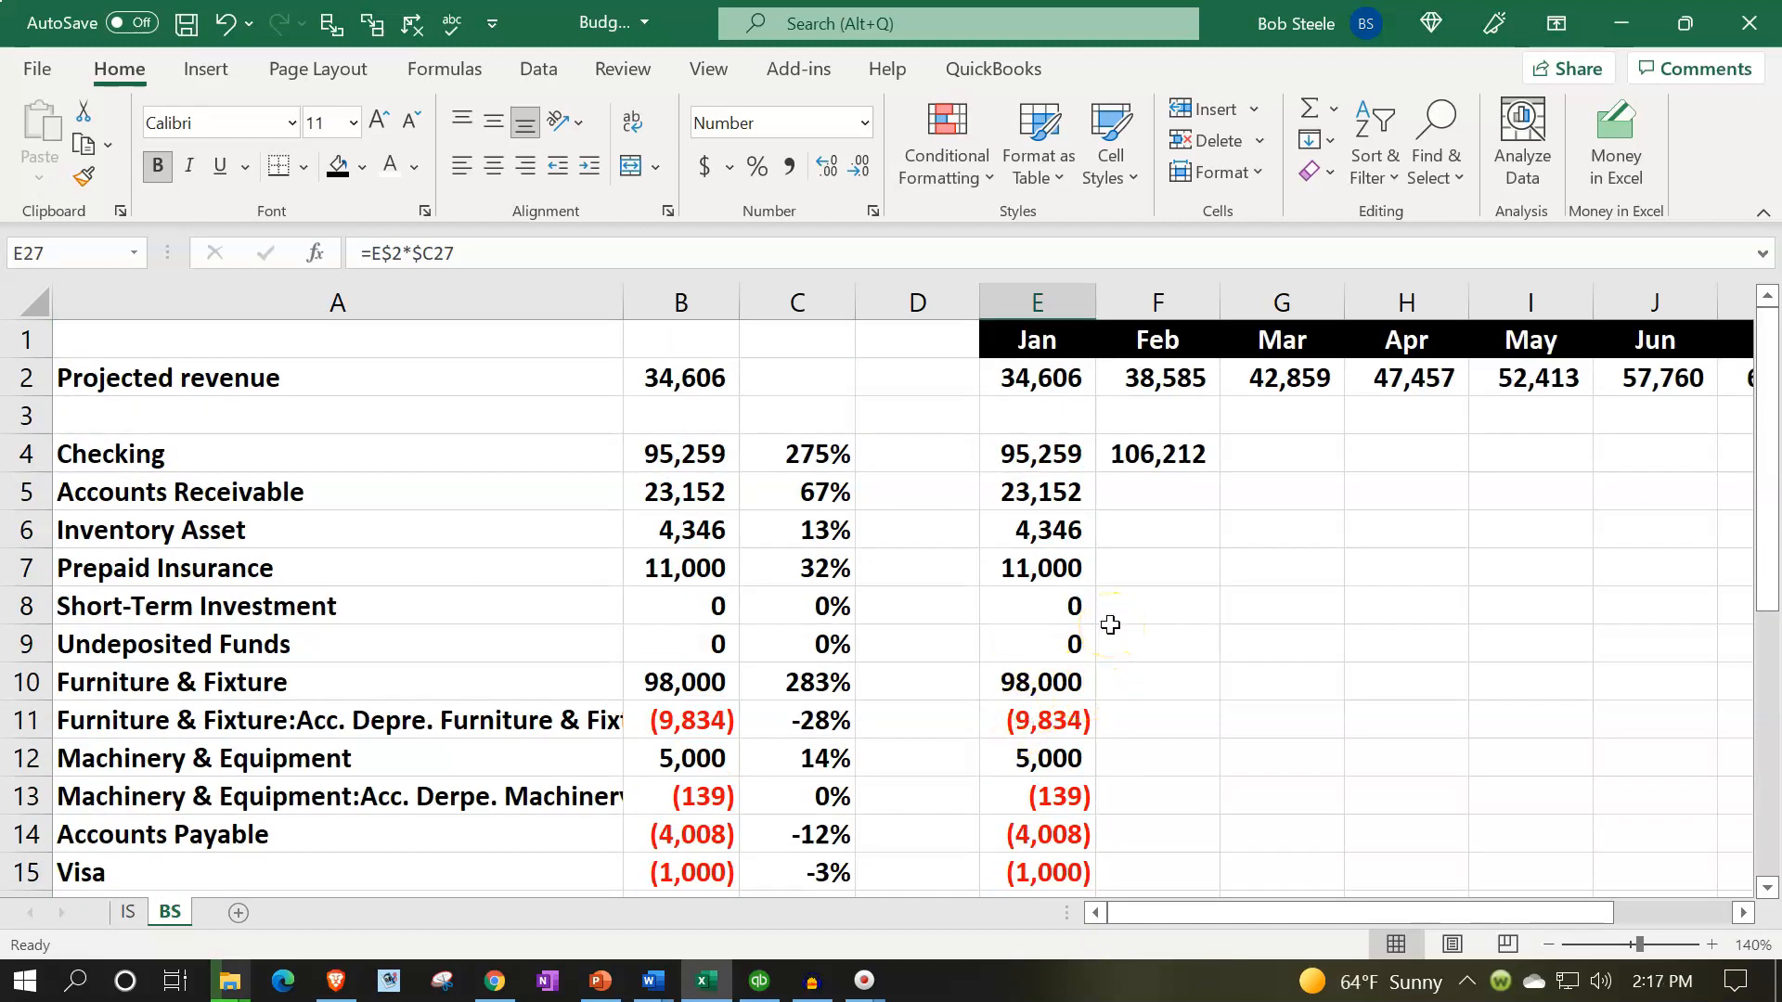
left_click(1181, 455)
left_click_drag(1219, 470, 1185, 815)
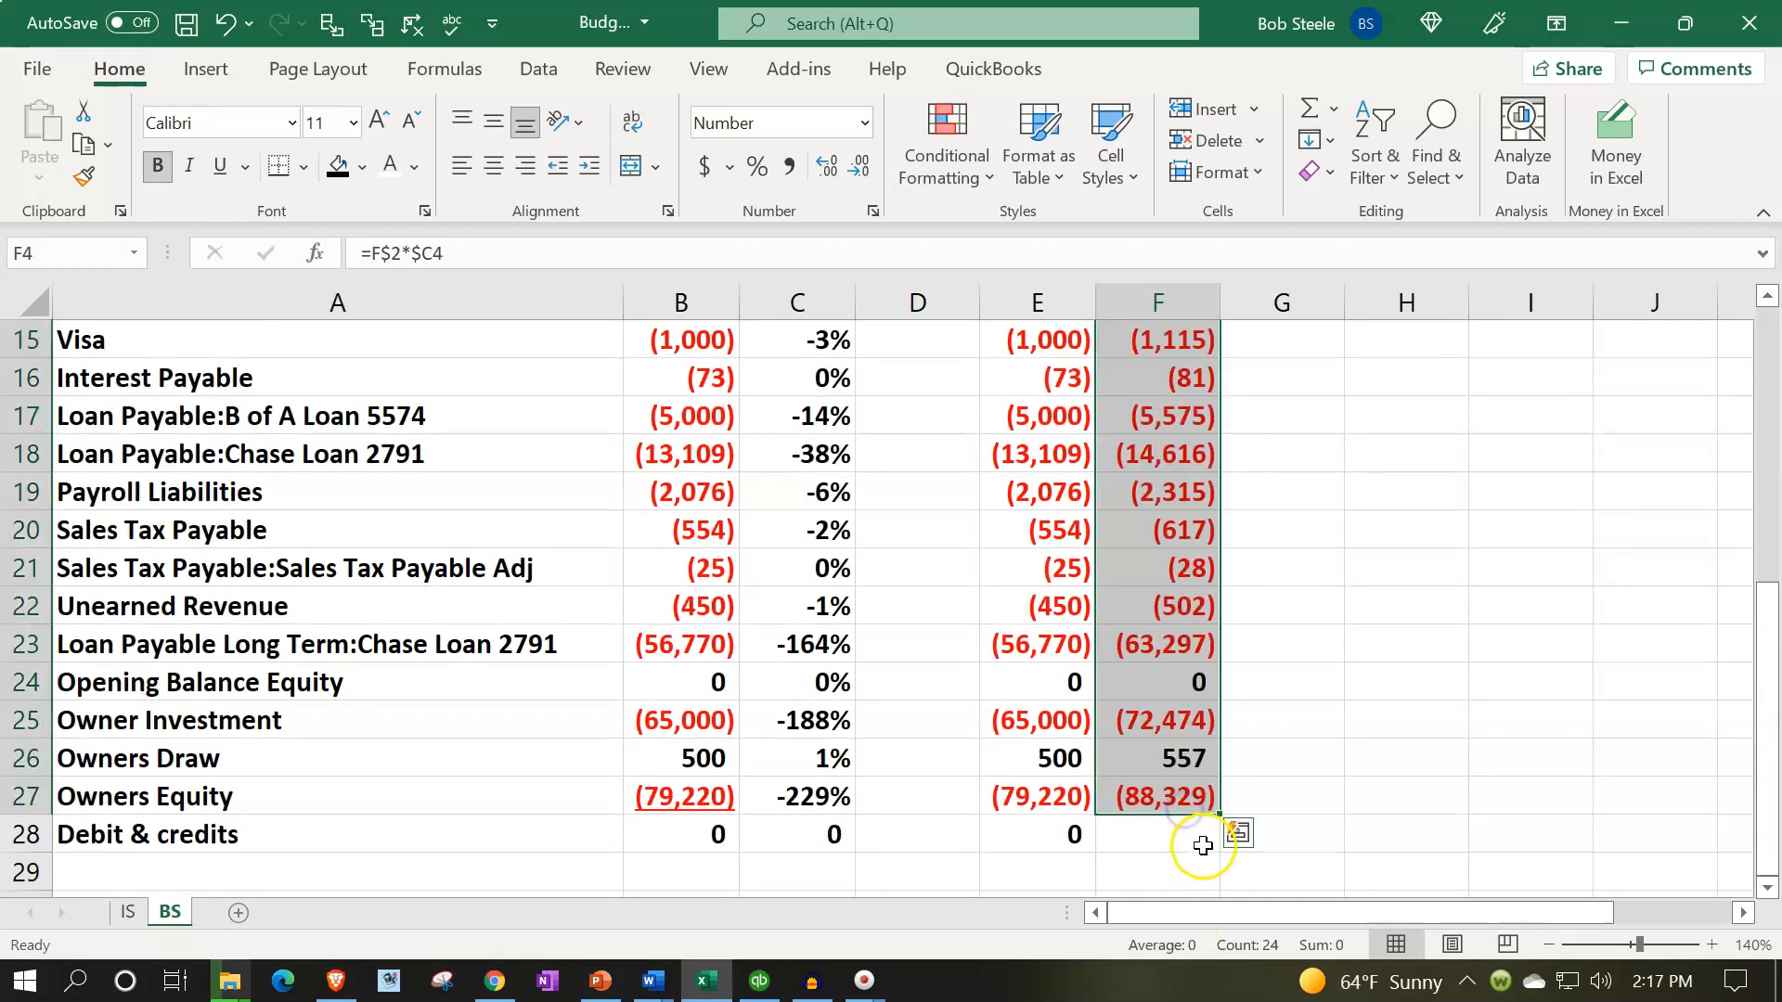
Total the February column in the Debit & credits row, F28, with =SUM(F4:F27)
left_click(1155, 835)
type("=sum(")
key("Up")
key("shift+Up")
key("shift+Up")
key("shift+Up")
key("shift+Up")
key("shift+Up")
key("shift+Up")
key("shift+Up")
key("shift+Up")
key("shift+Up")
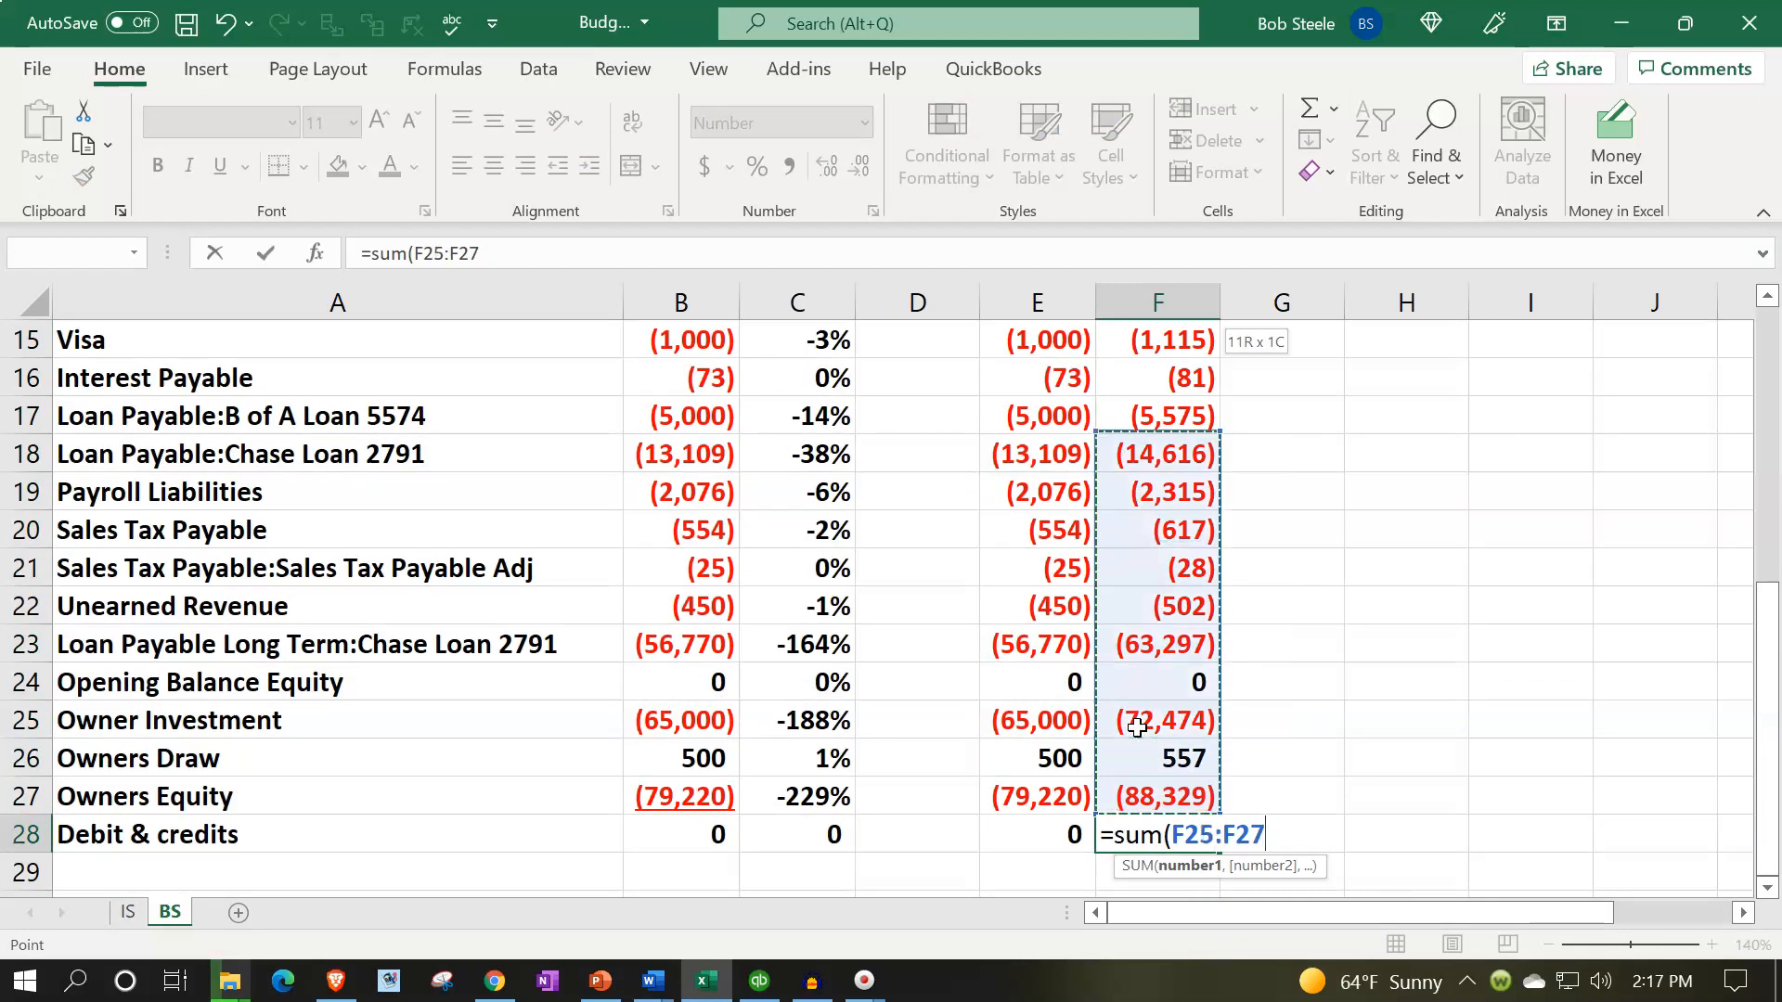
key("shift+Up")
key("shift+Up")
key("shift+Up")
key("shift+Up")
key("shift+Up")
key("shift+Up")
key("shift+Up")
key("shift+Up")
key("shift+Up")
key("shift+Up")
key("shift+Up")
key("shift+Up")
key("shift+Up")
key("shift+Up")
key("shift+Up")
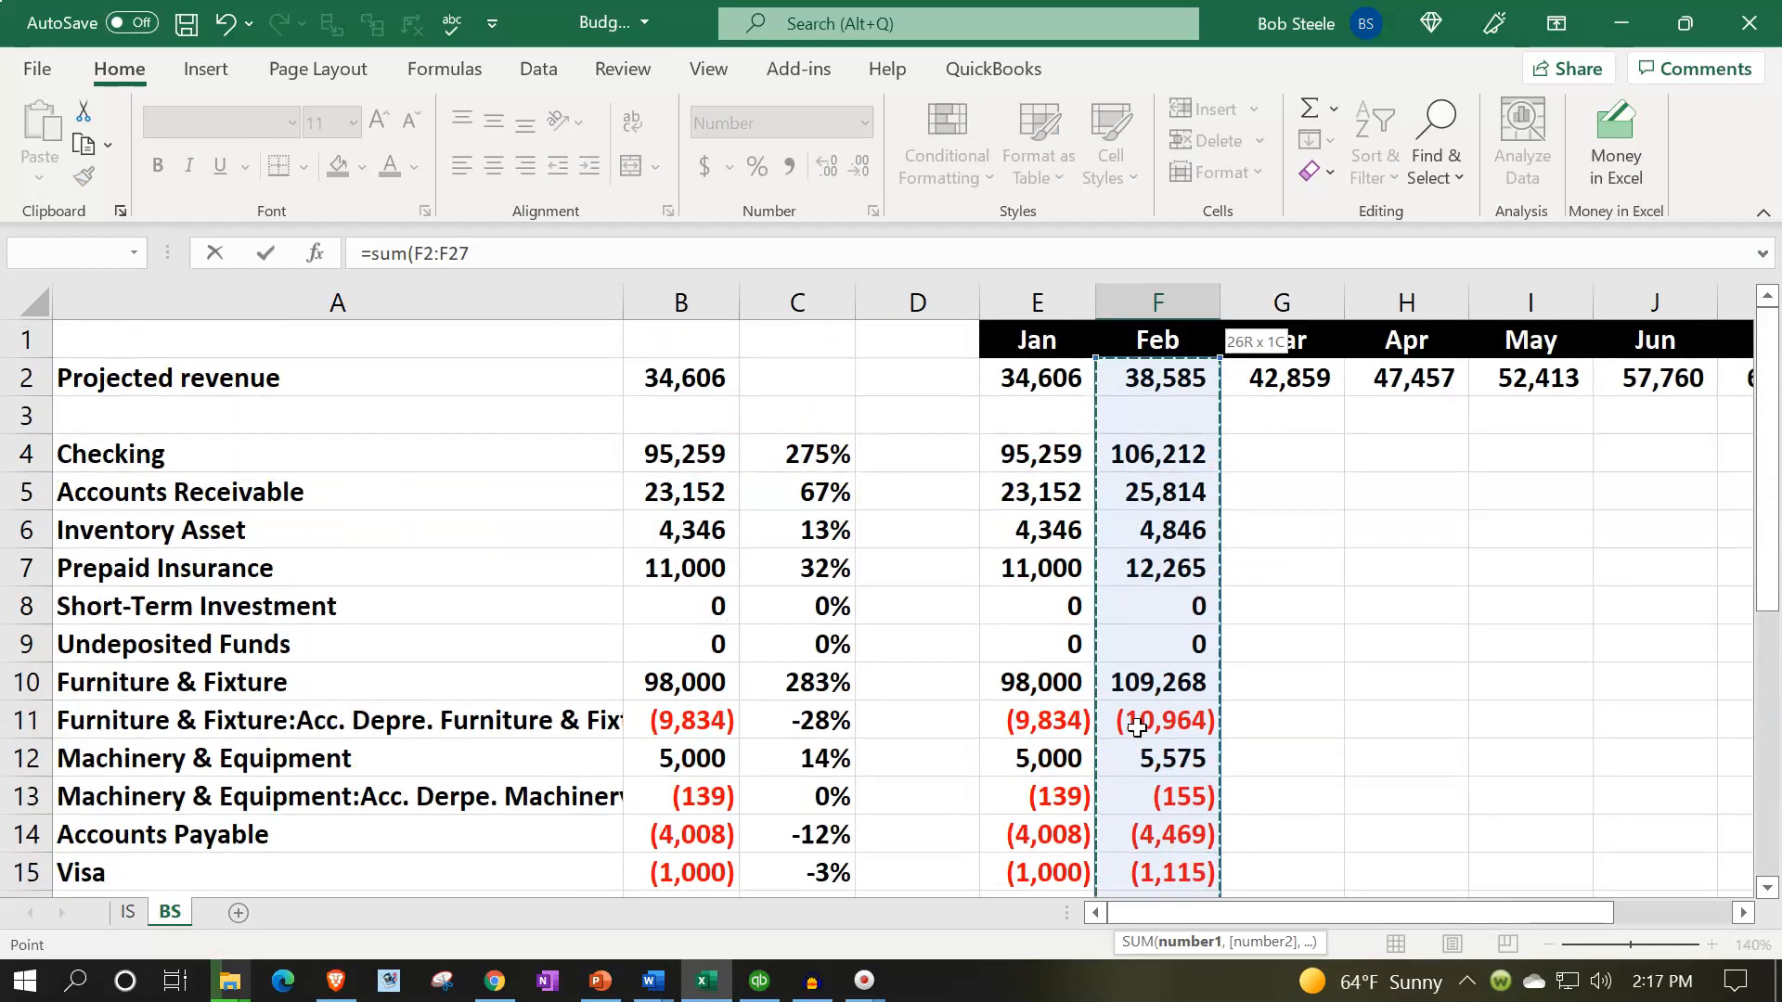
key("shift+Down")
key("shift+Down")
key("Return")
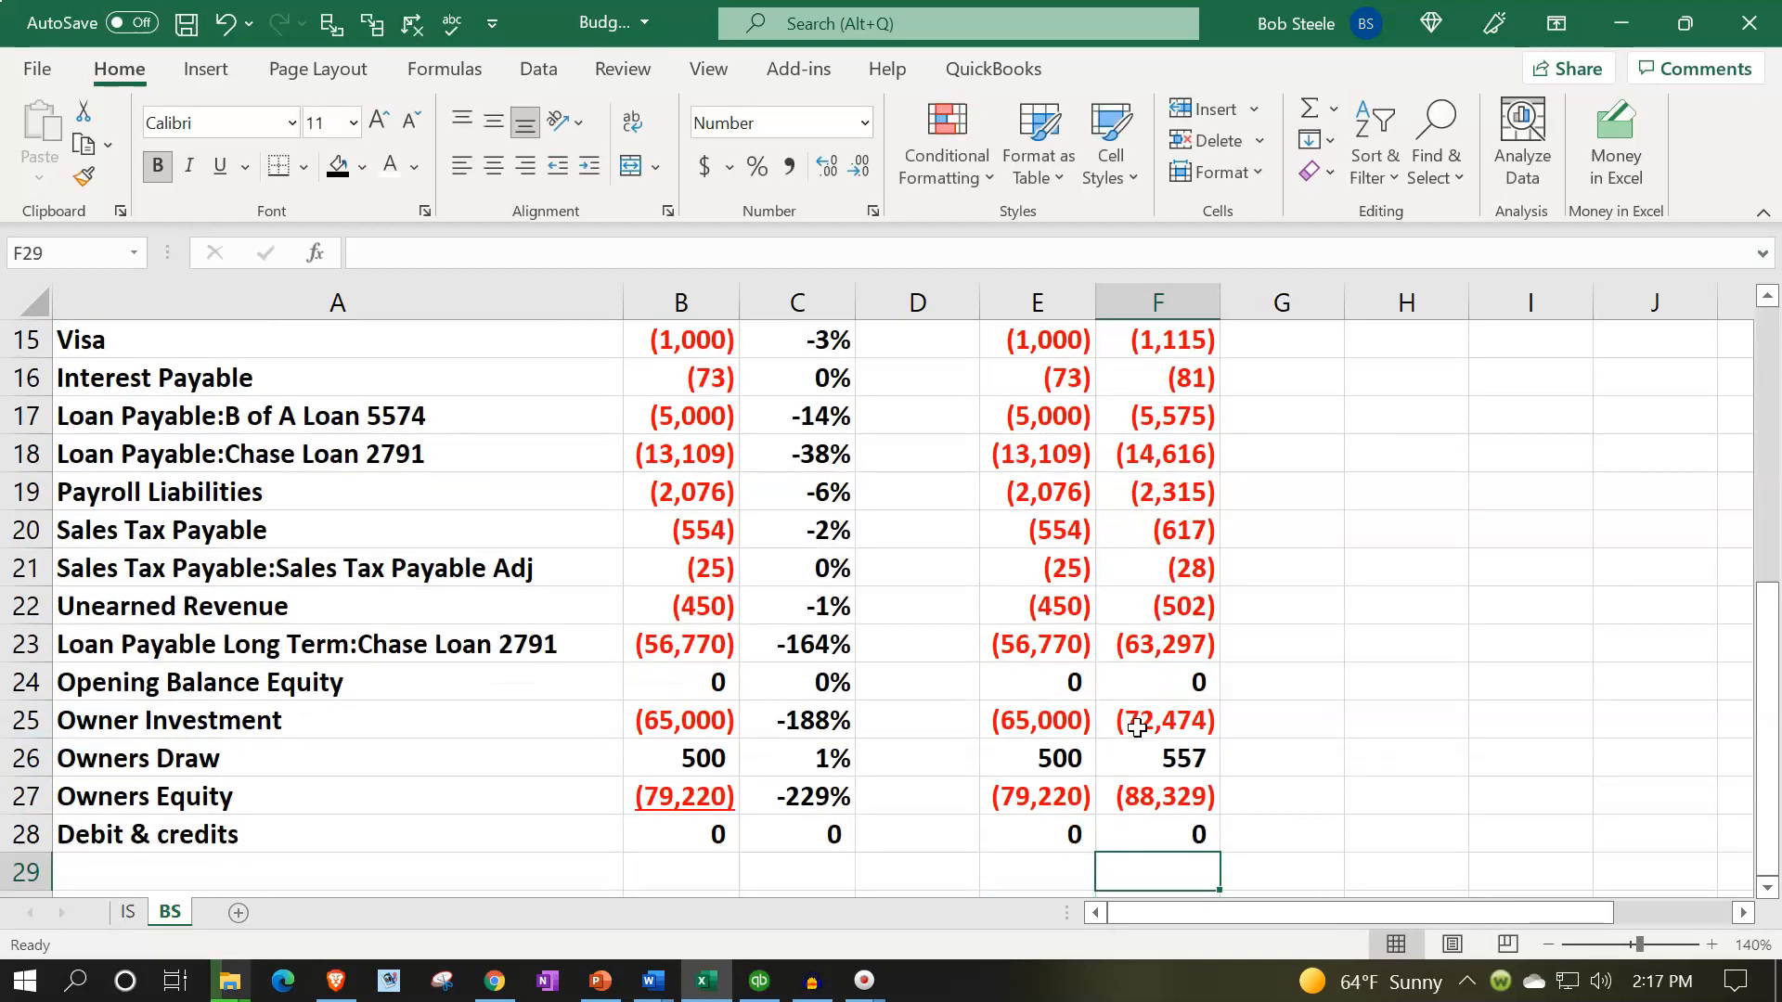
key("Up")
Review the first February asset formulas and set Prepaid Insurance in F7 equal to the January balance, =E7
scroll(1137, 728, "up", 5)
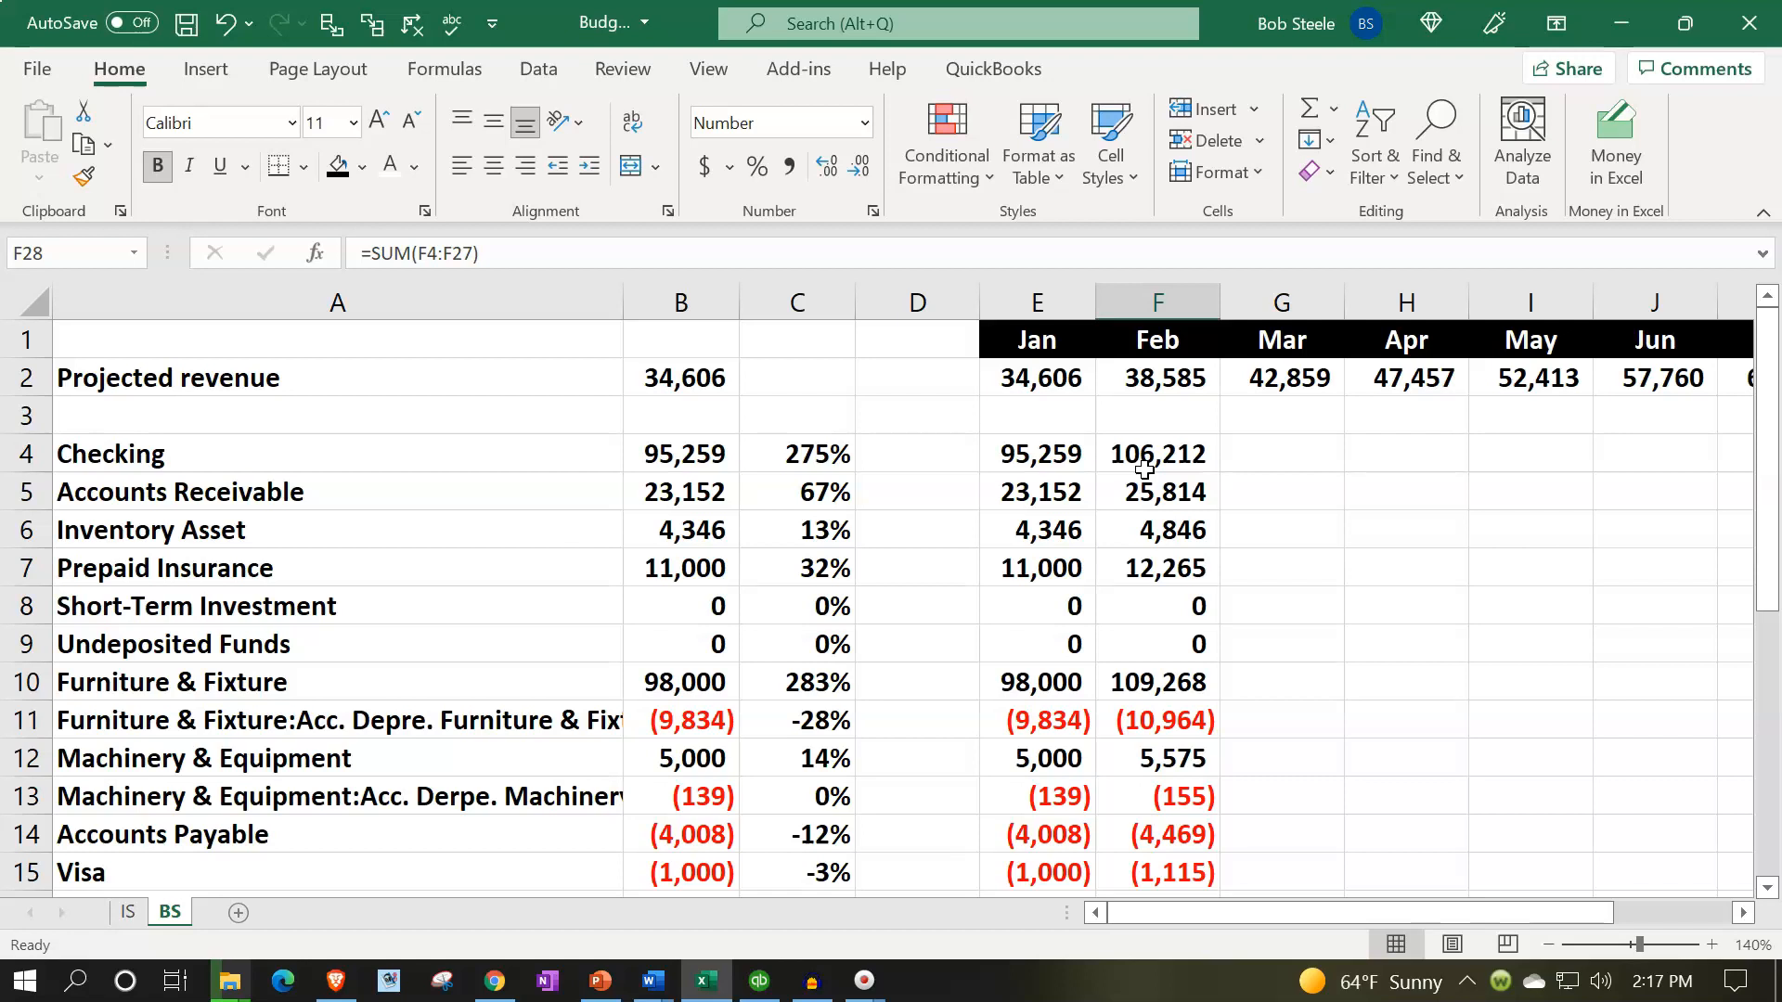
left_click(1143, 469)
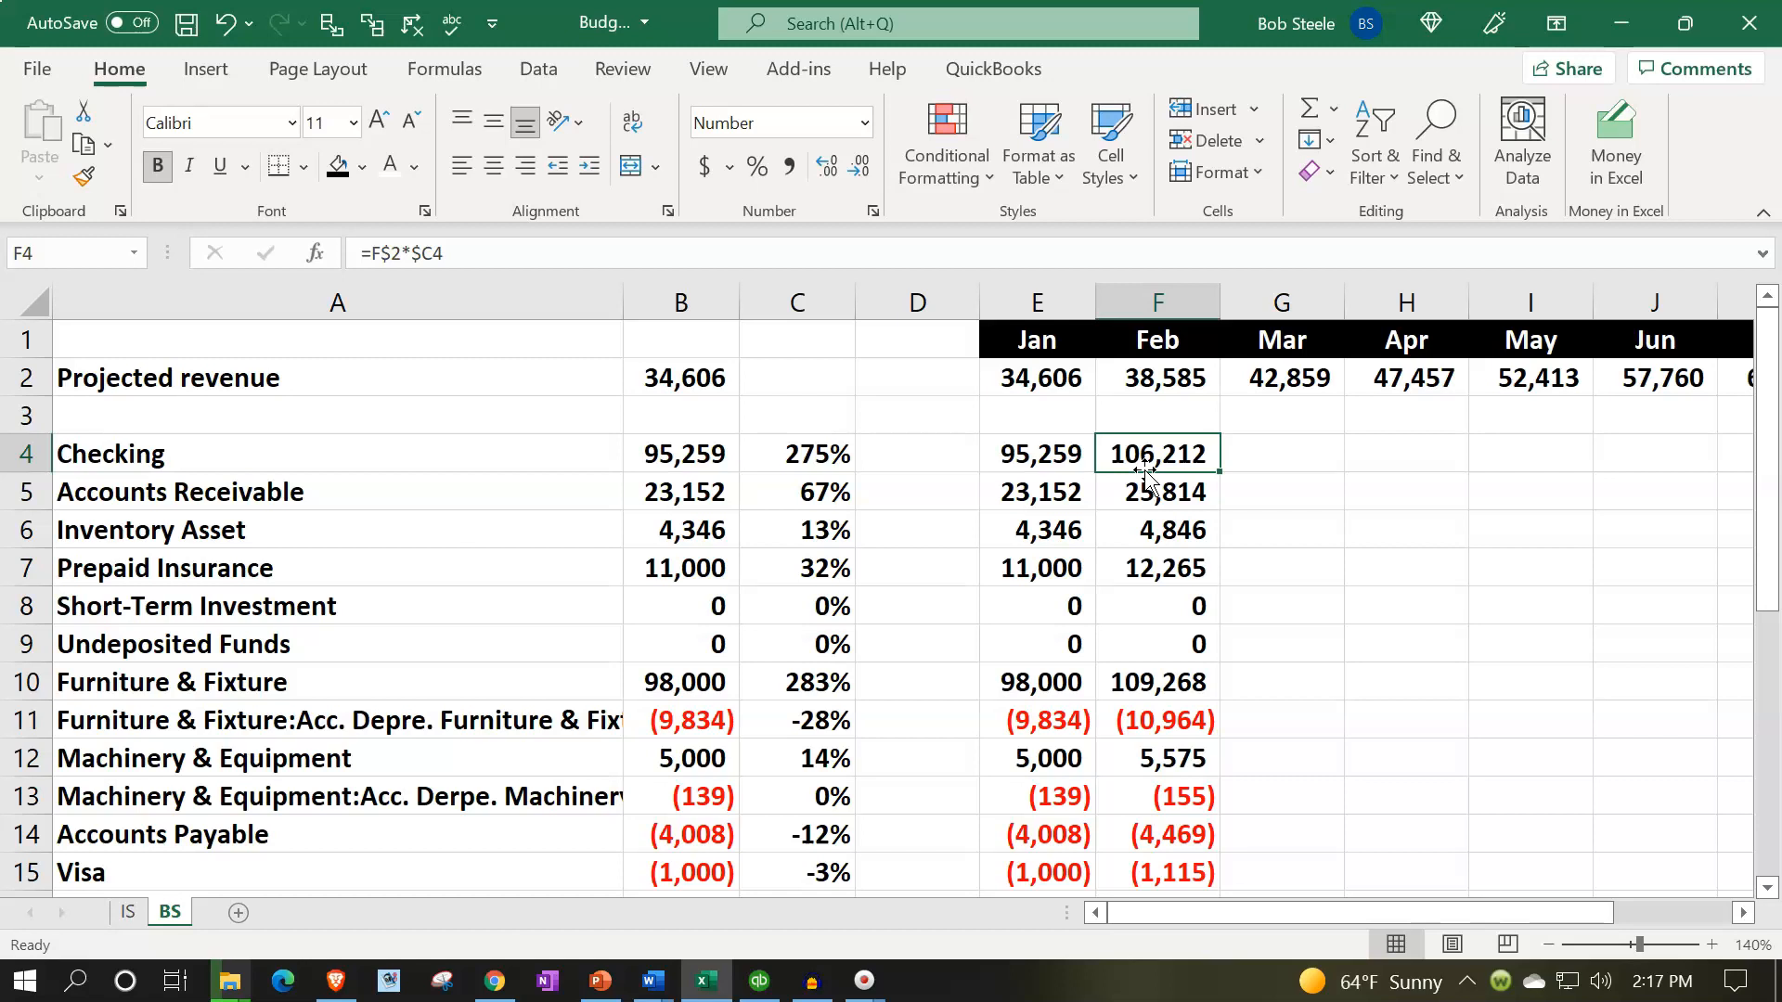
key("Down")
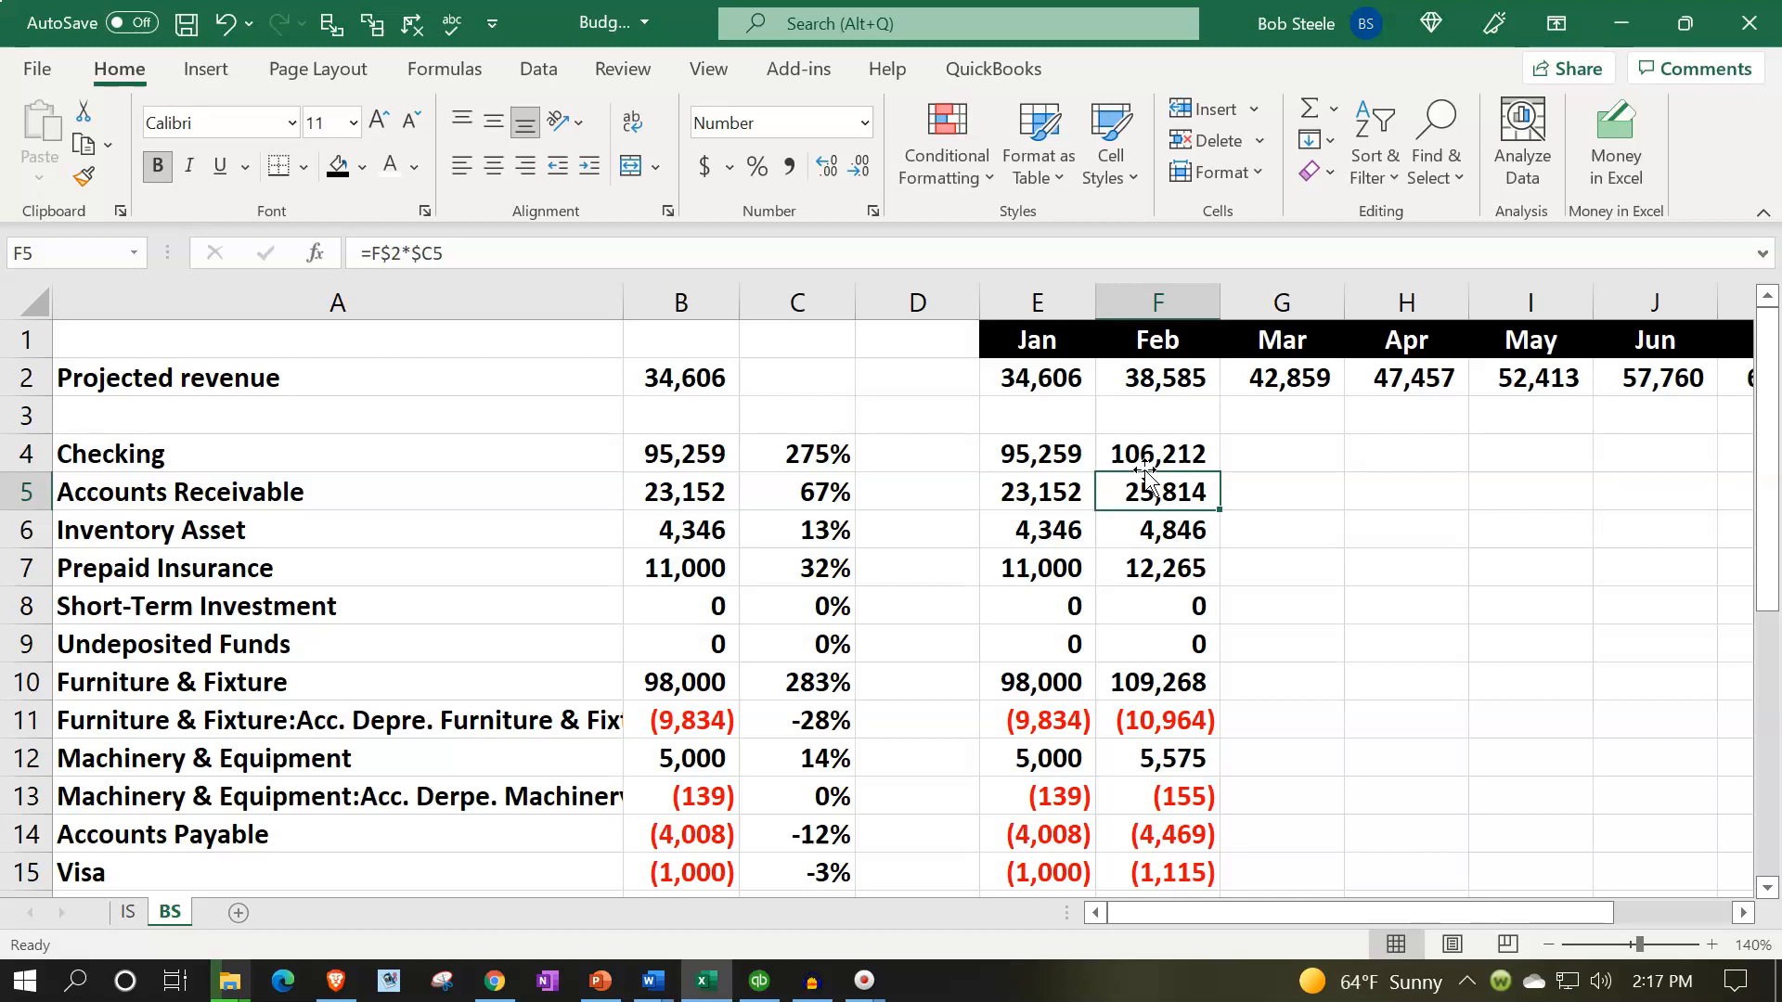
key("Down")
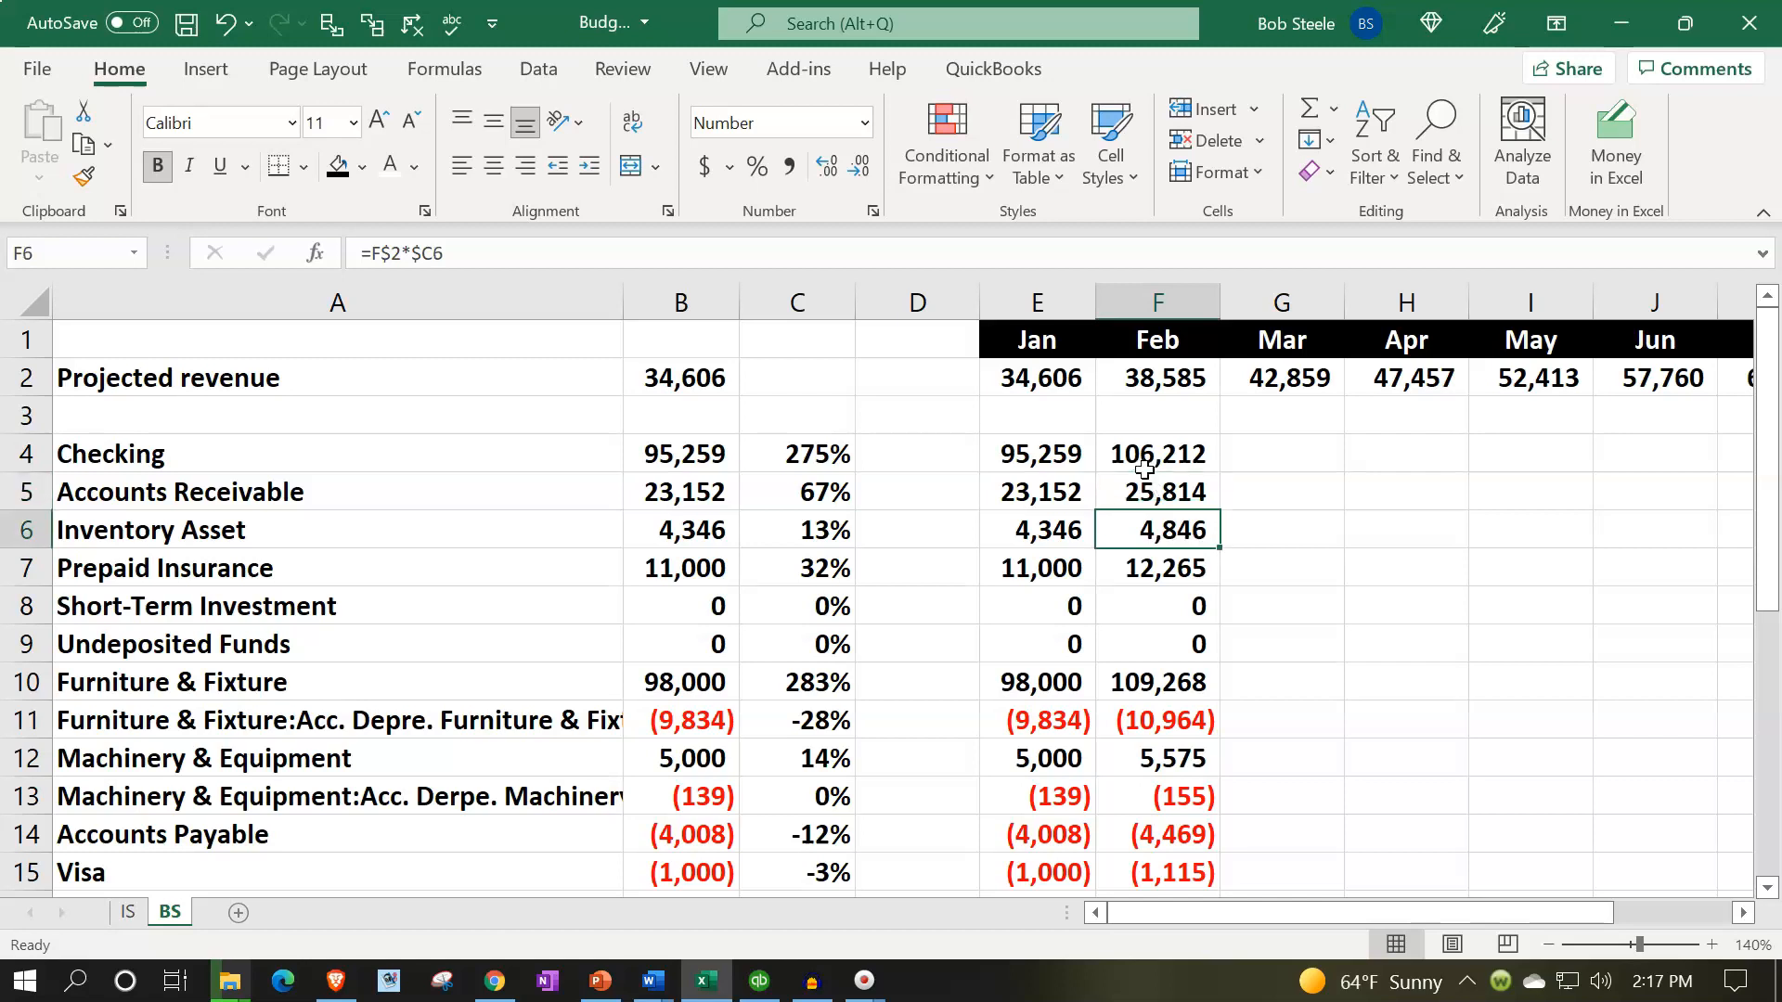
key("Down")
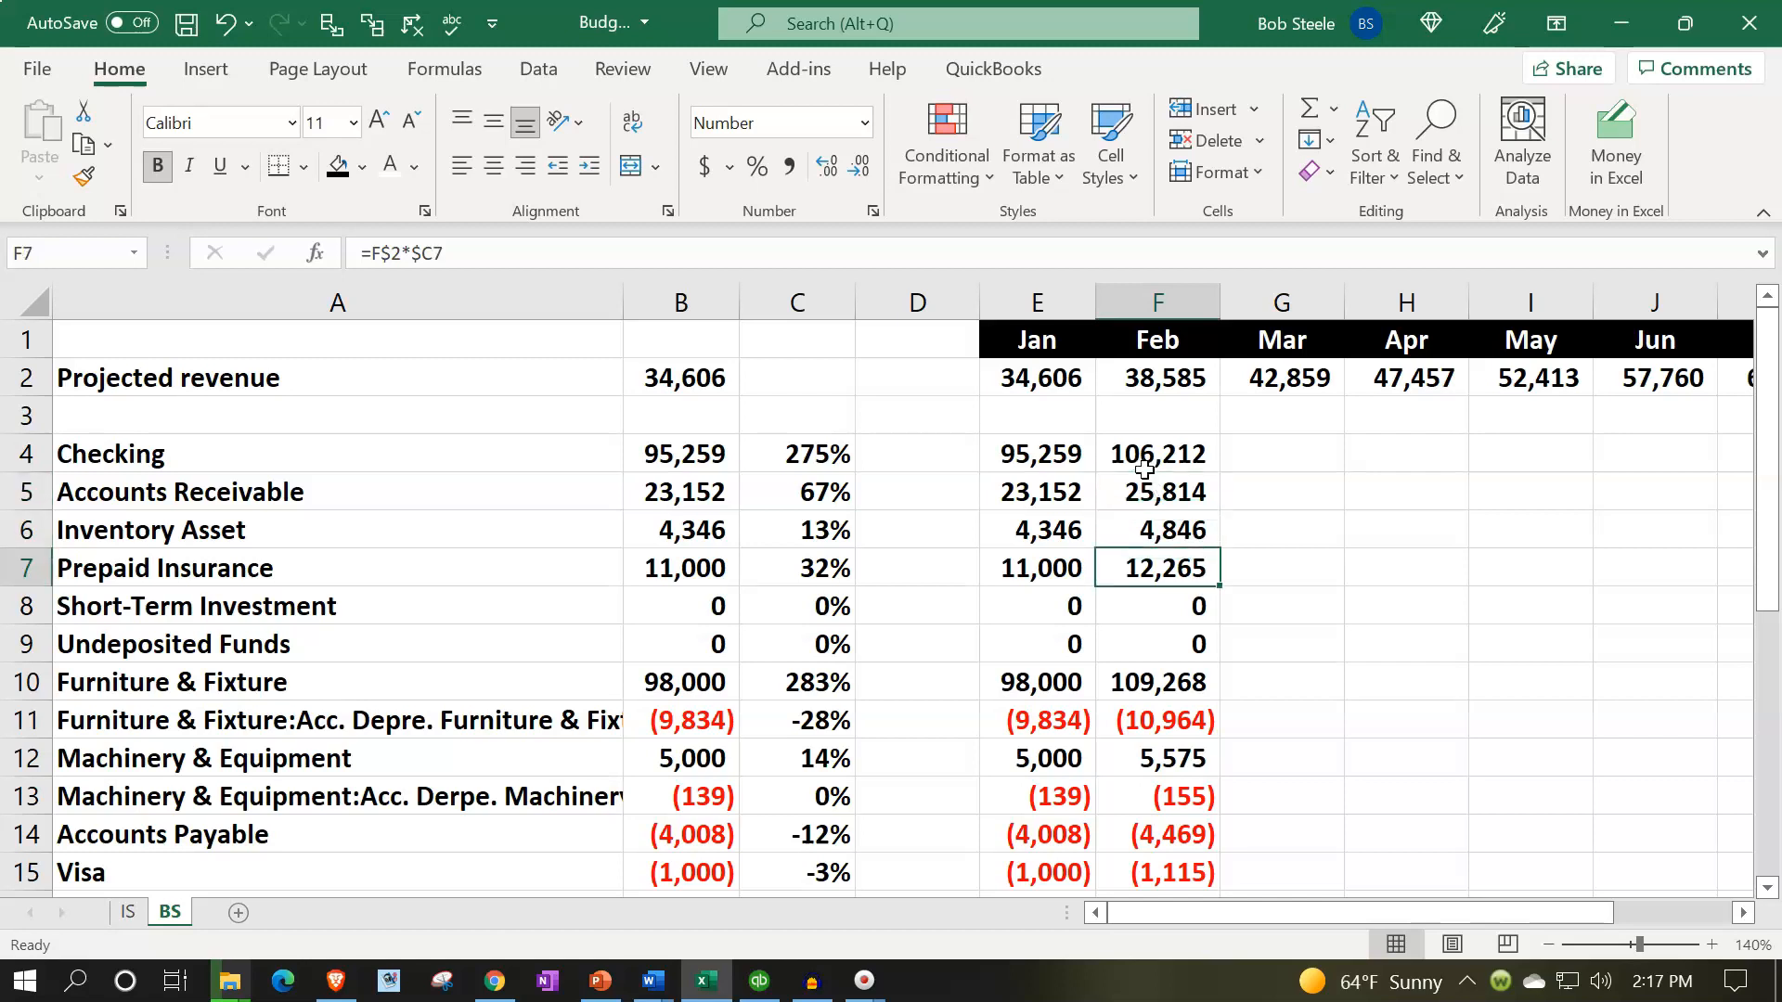
key("Down")
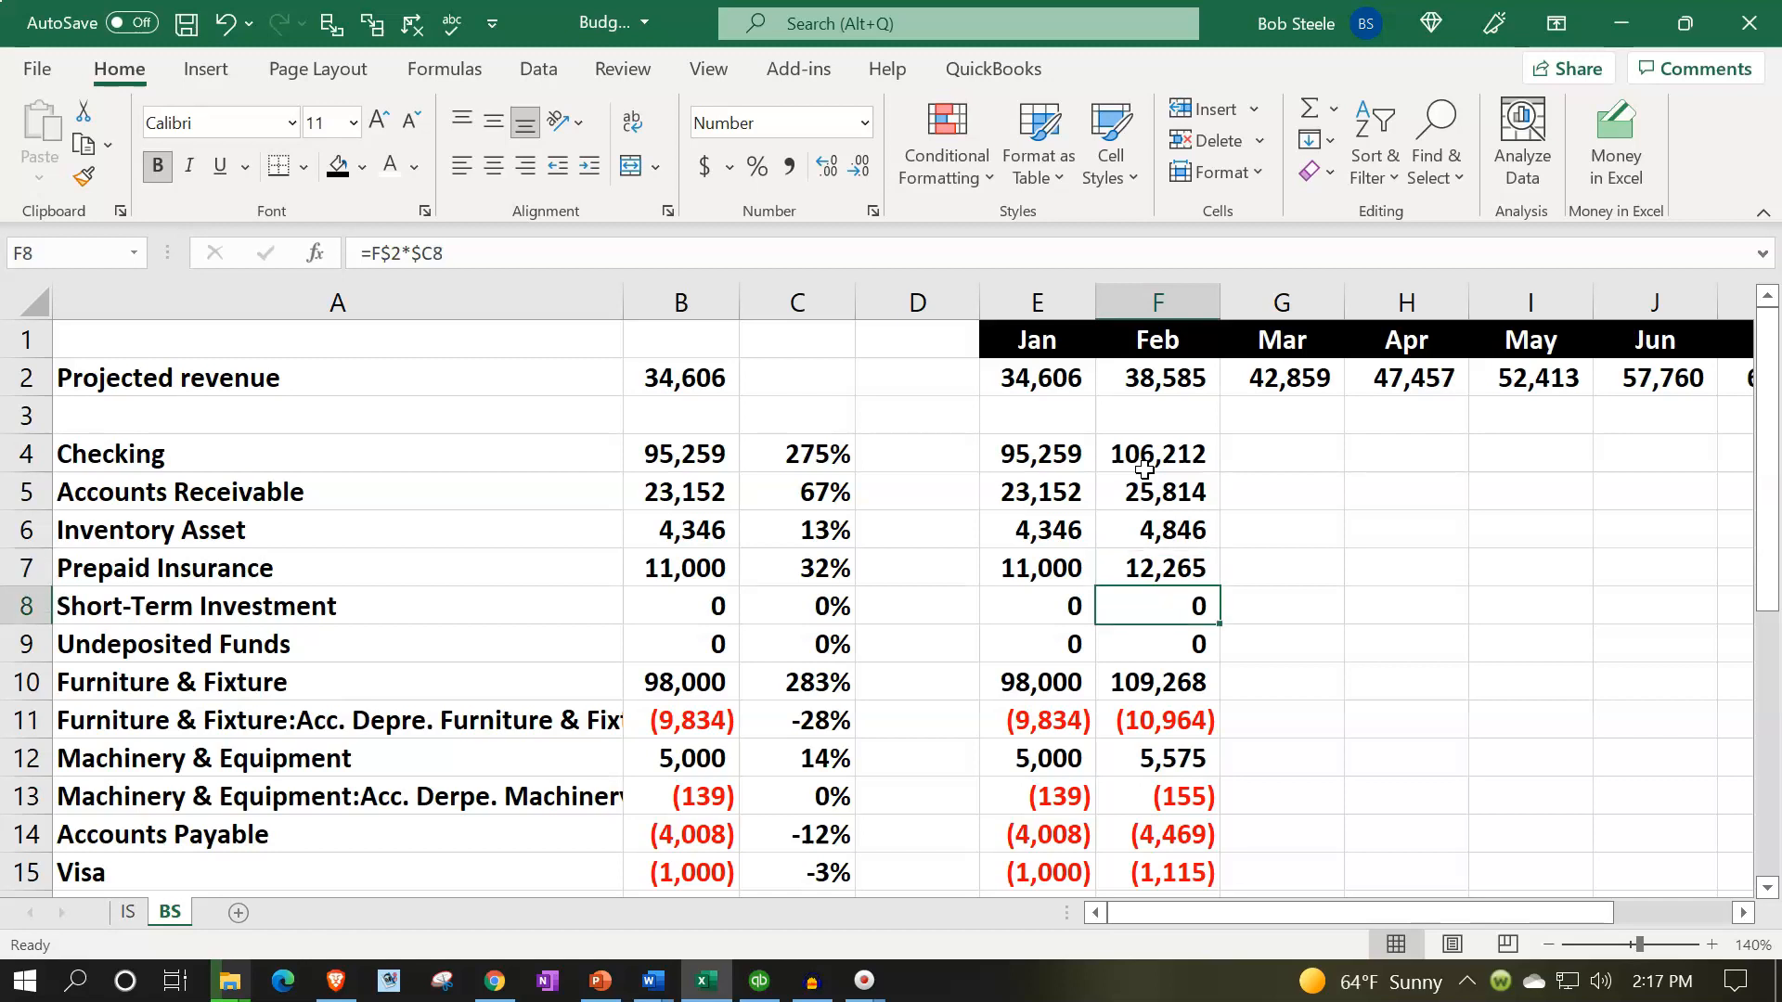
key("Up")
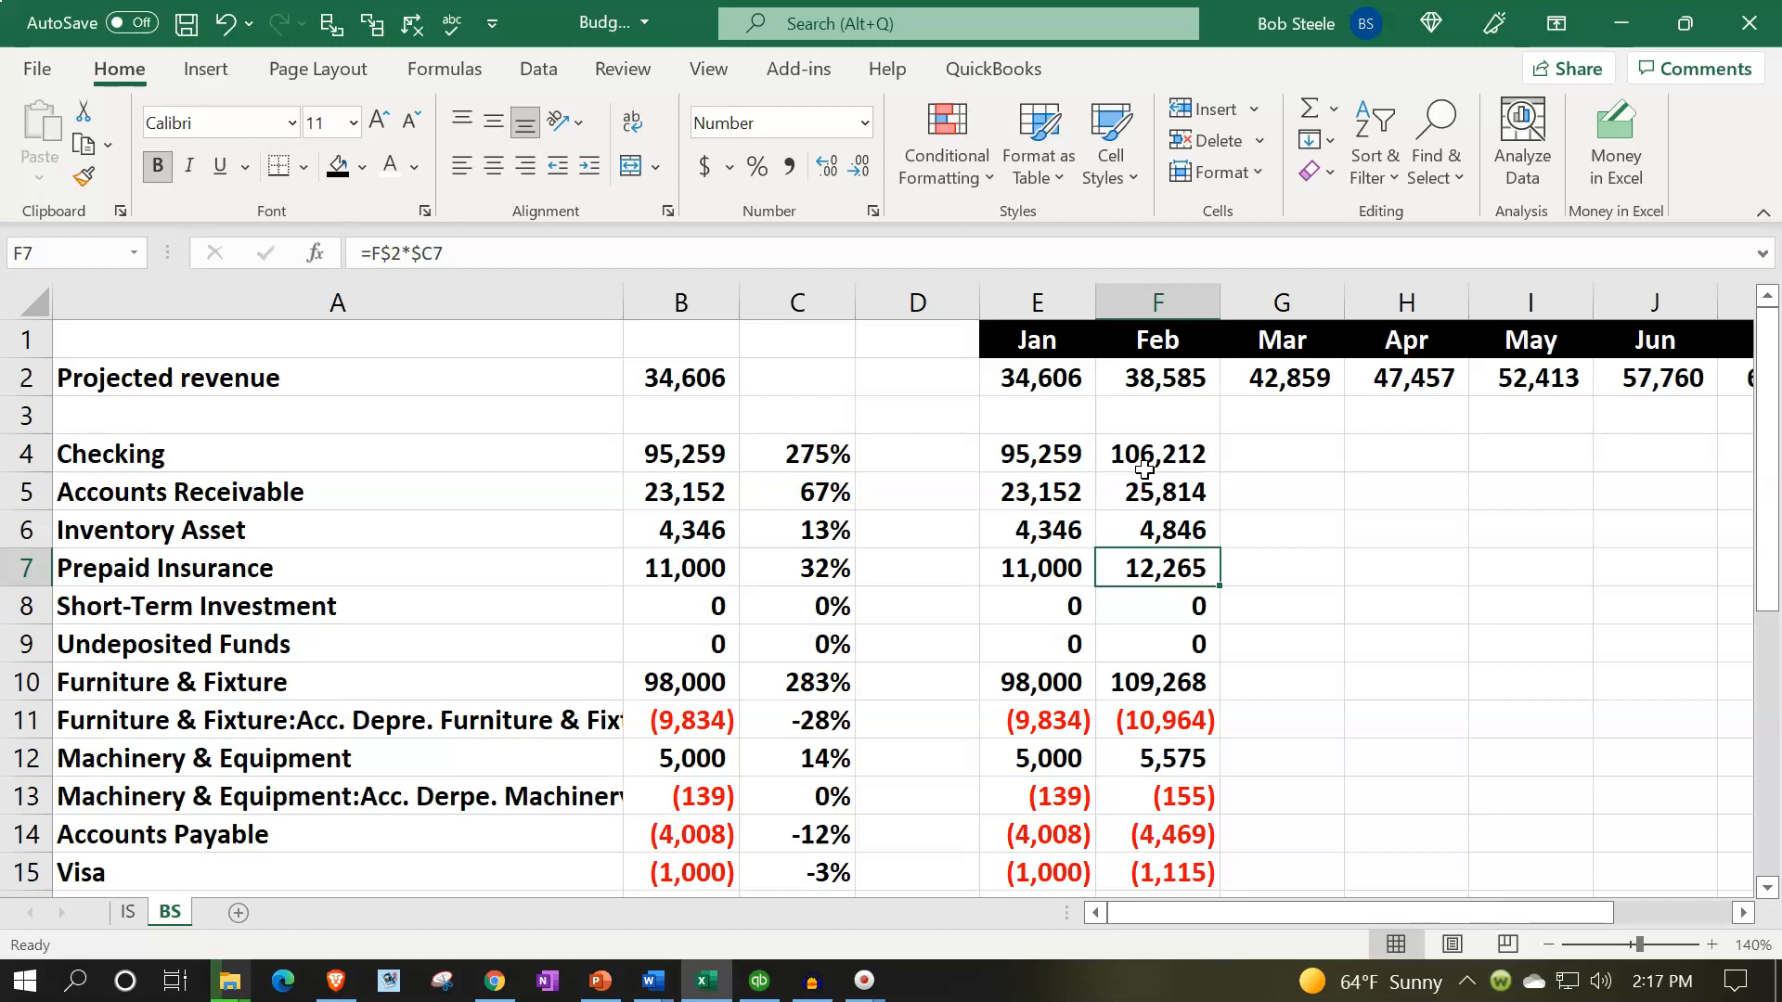
type("=")
key("Left")
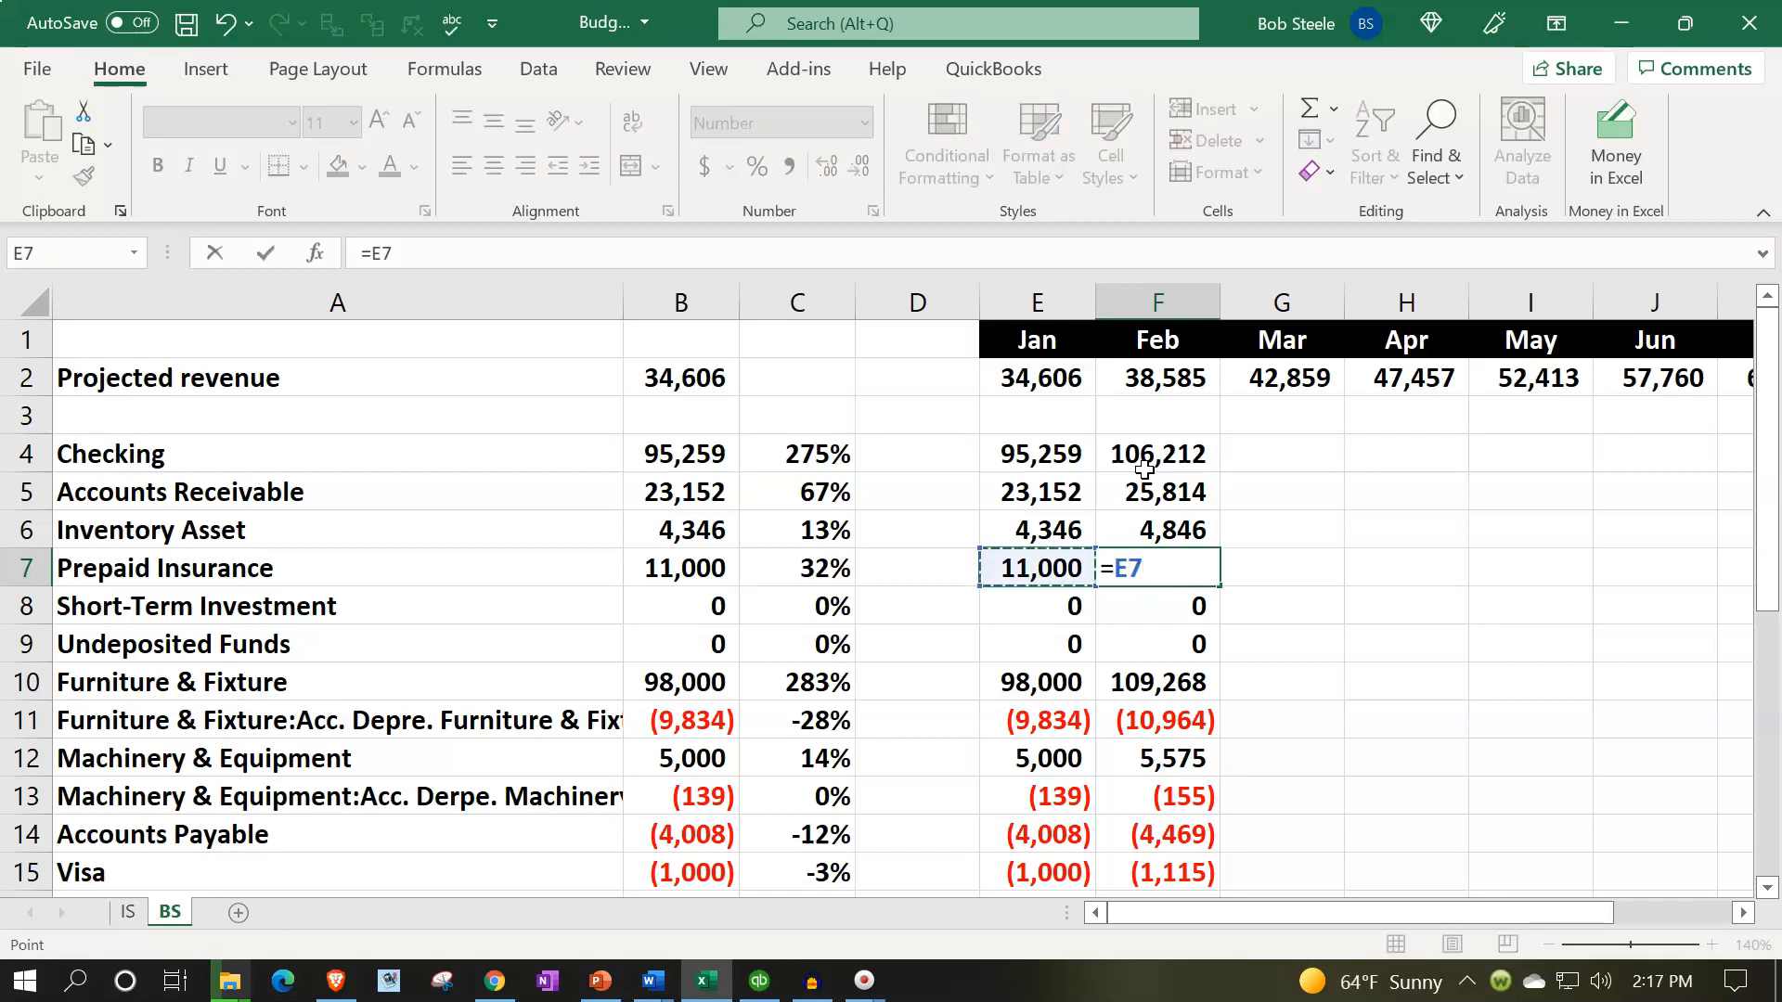
key("Return")
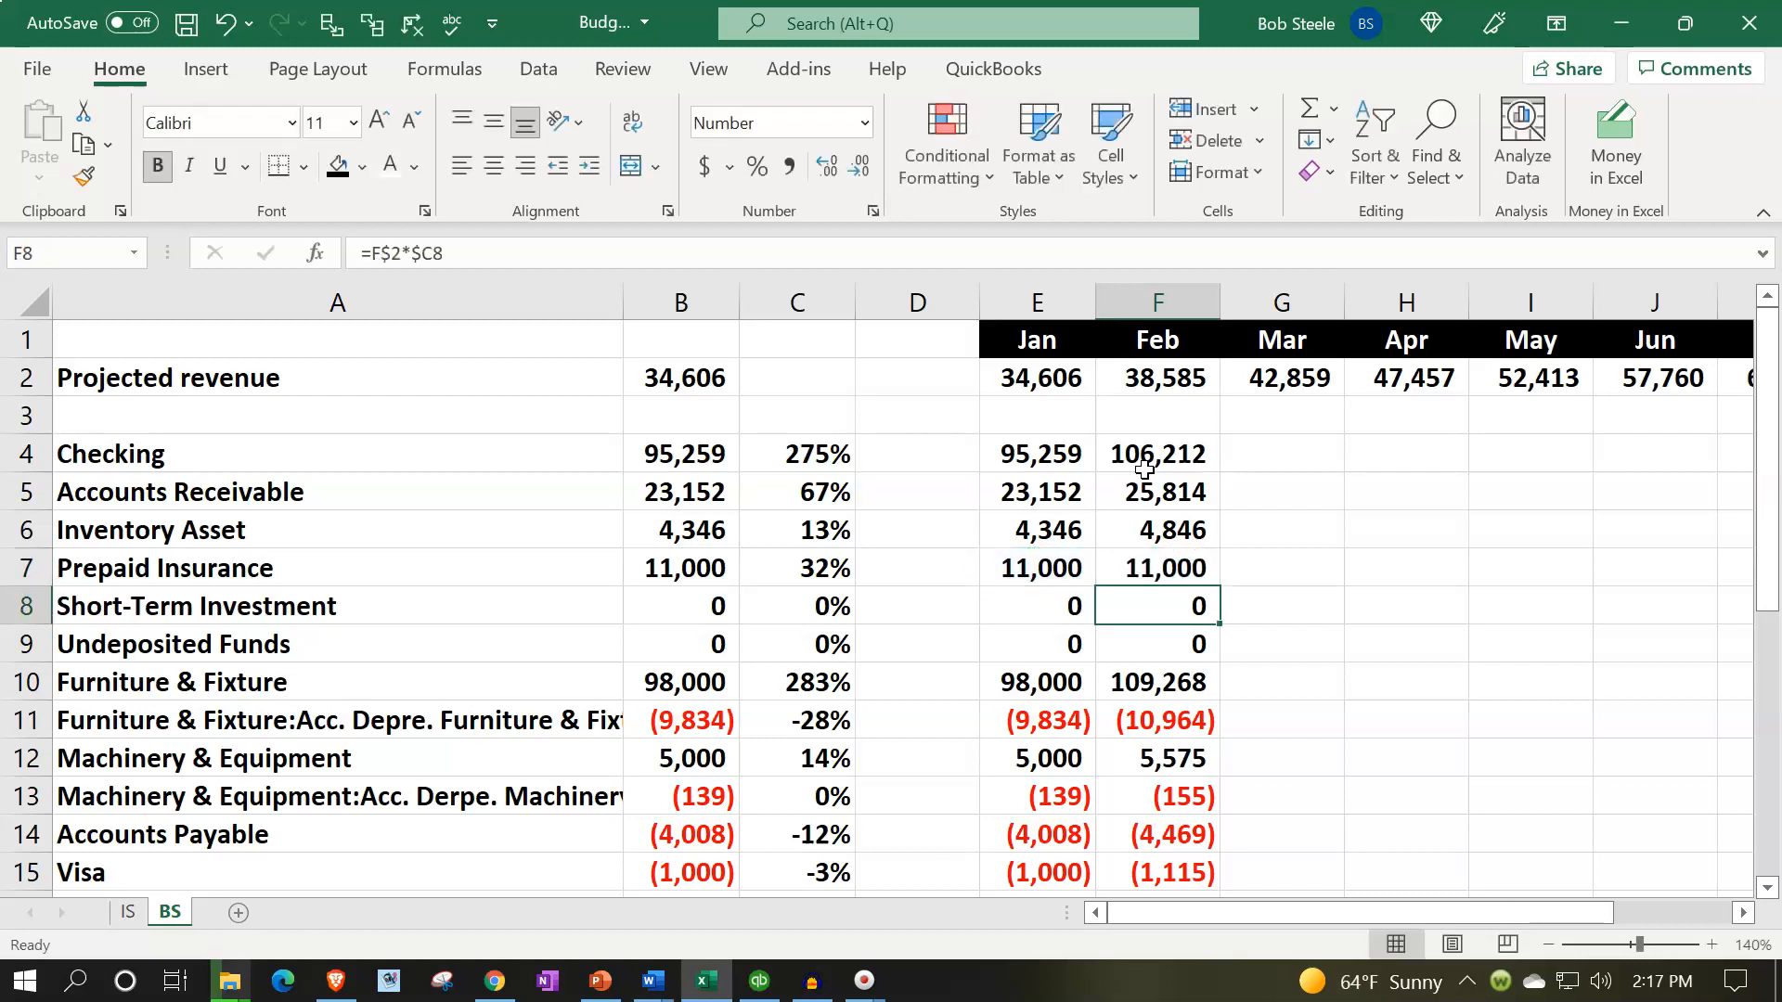
Set February Furniture & Fixture and its accumulated depreciation equal to the January balances, =E10 in F10 and =E11 in F11
key("Down")
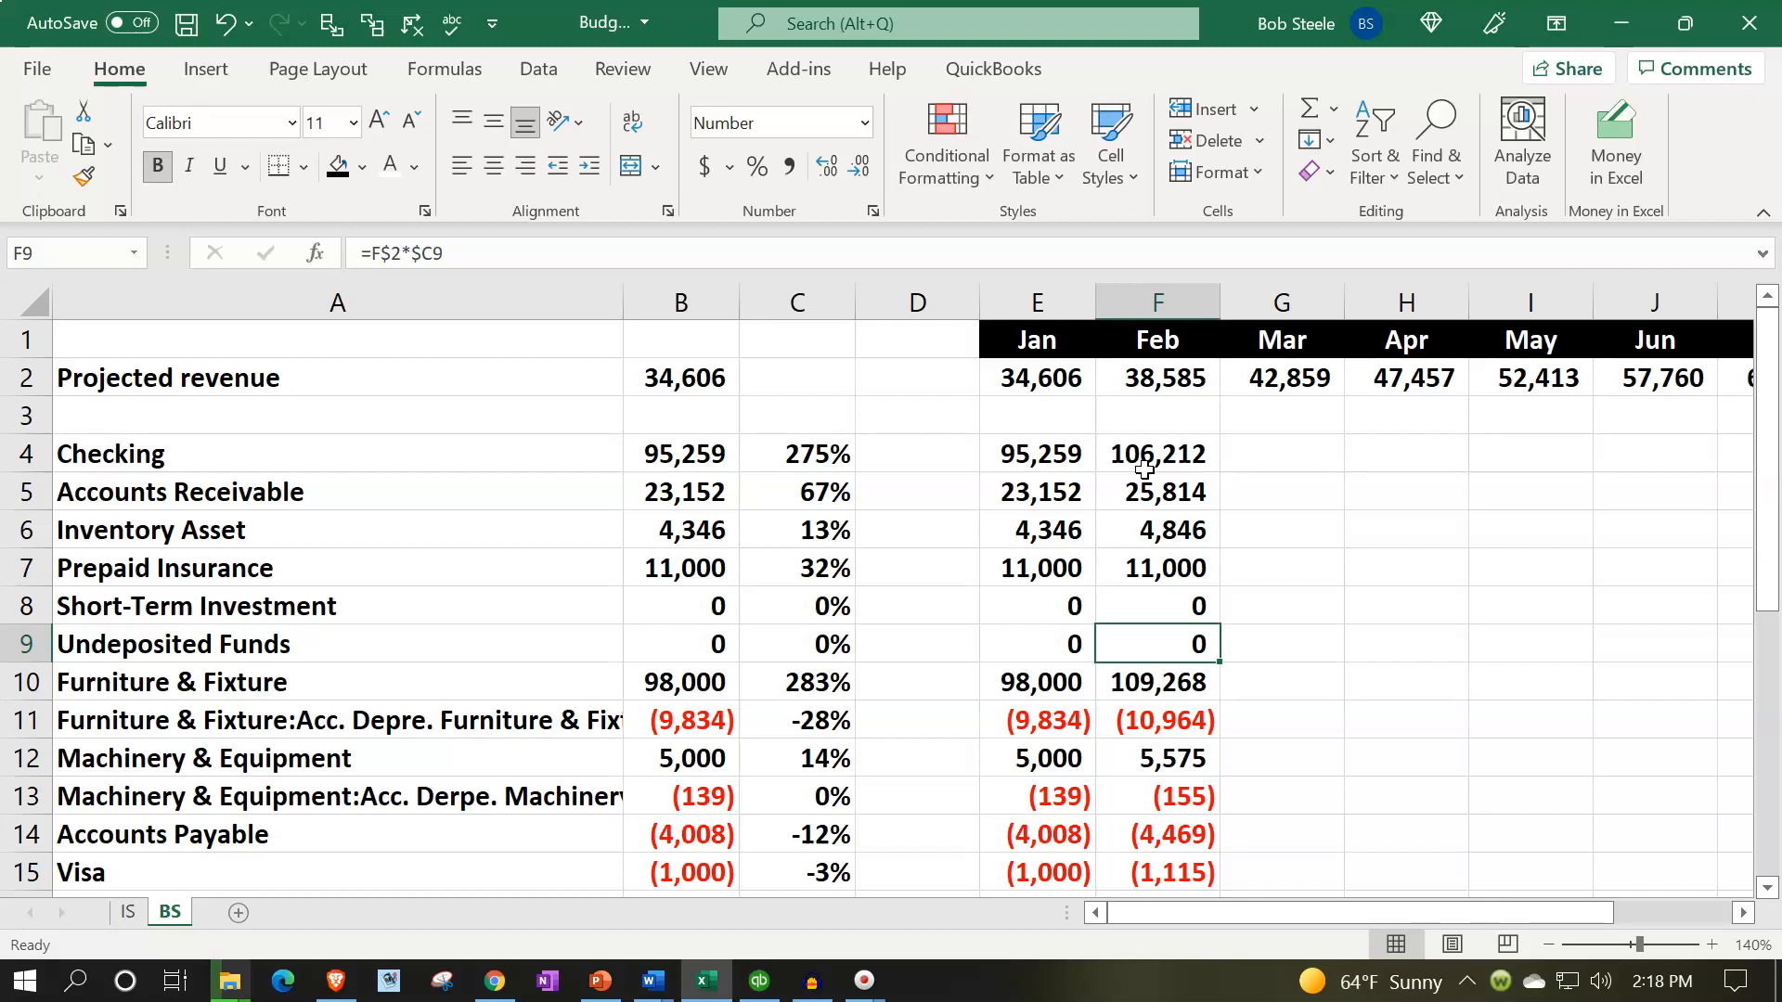
key("Down")
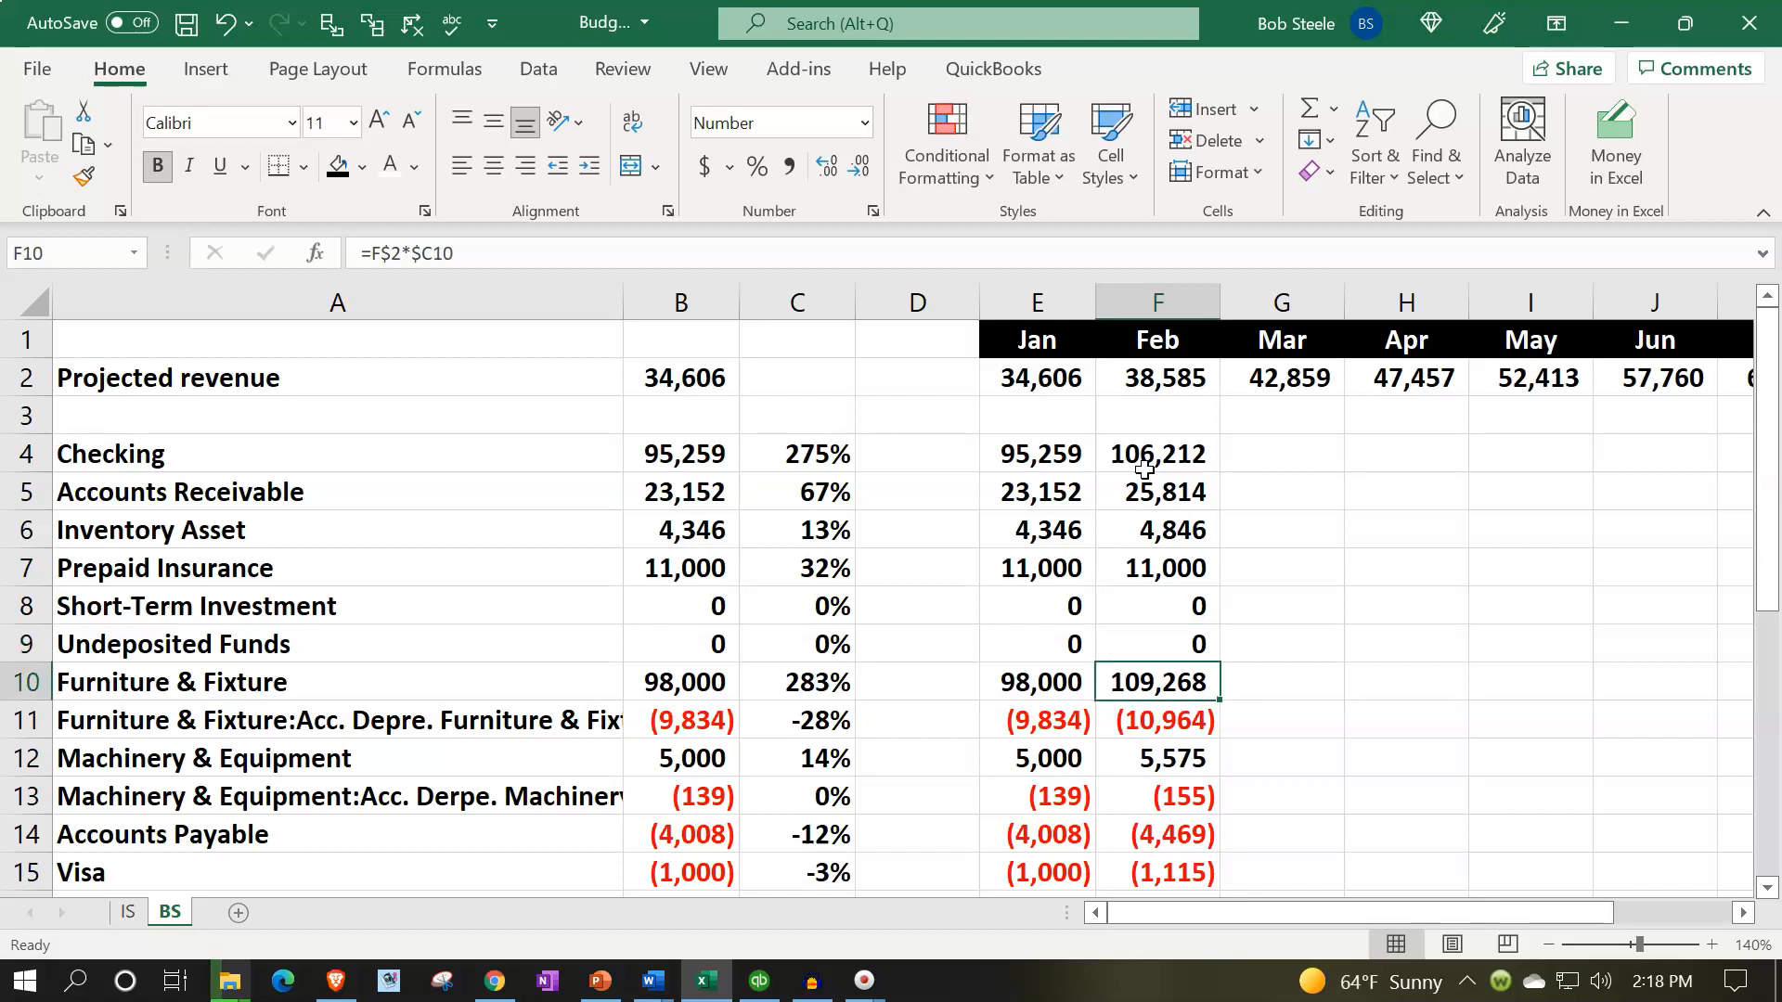
key("Up")
key("Down")
type("=")
key("Left")
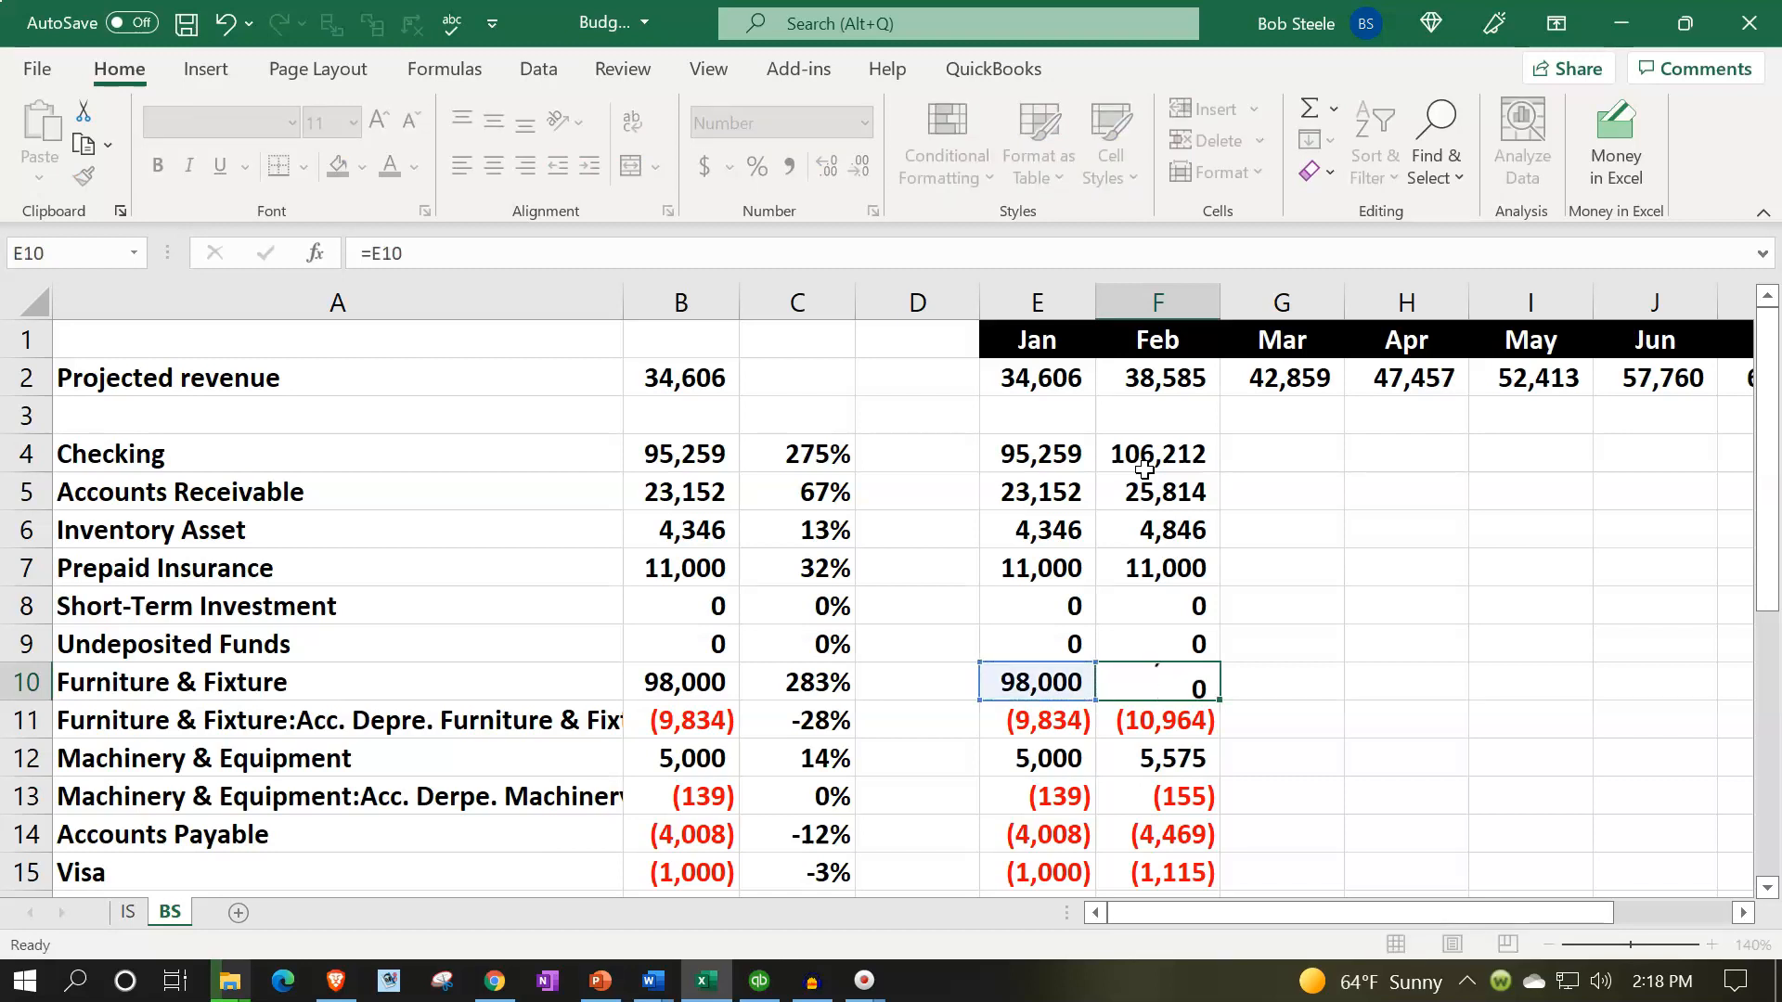
key("Return")
key("F2")
key("Left")
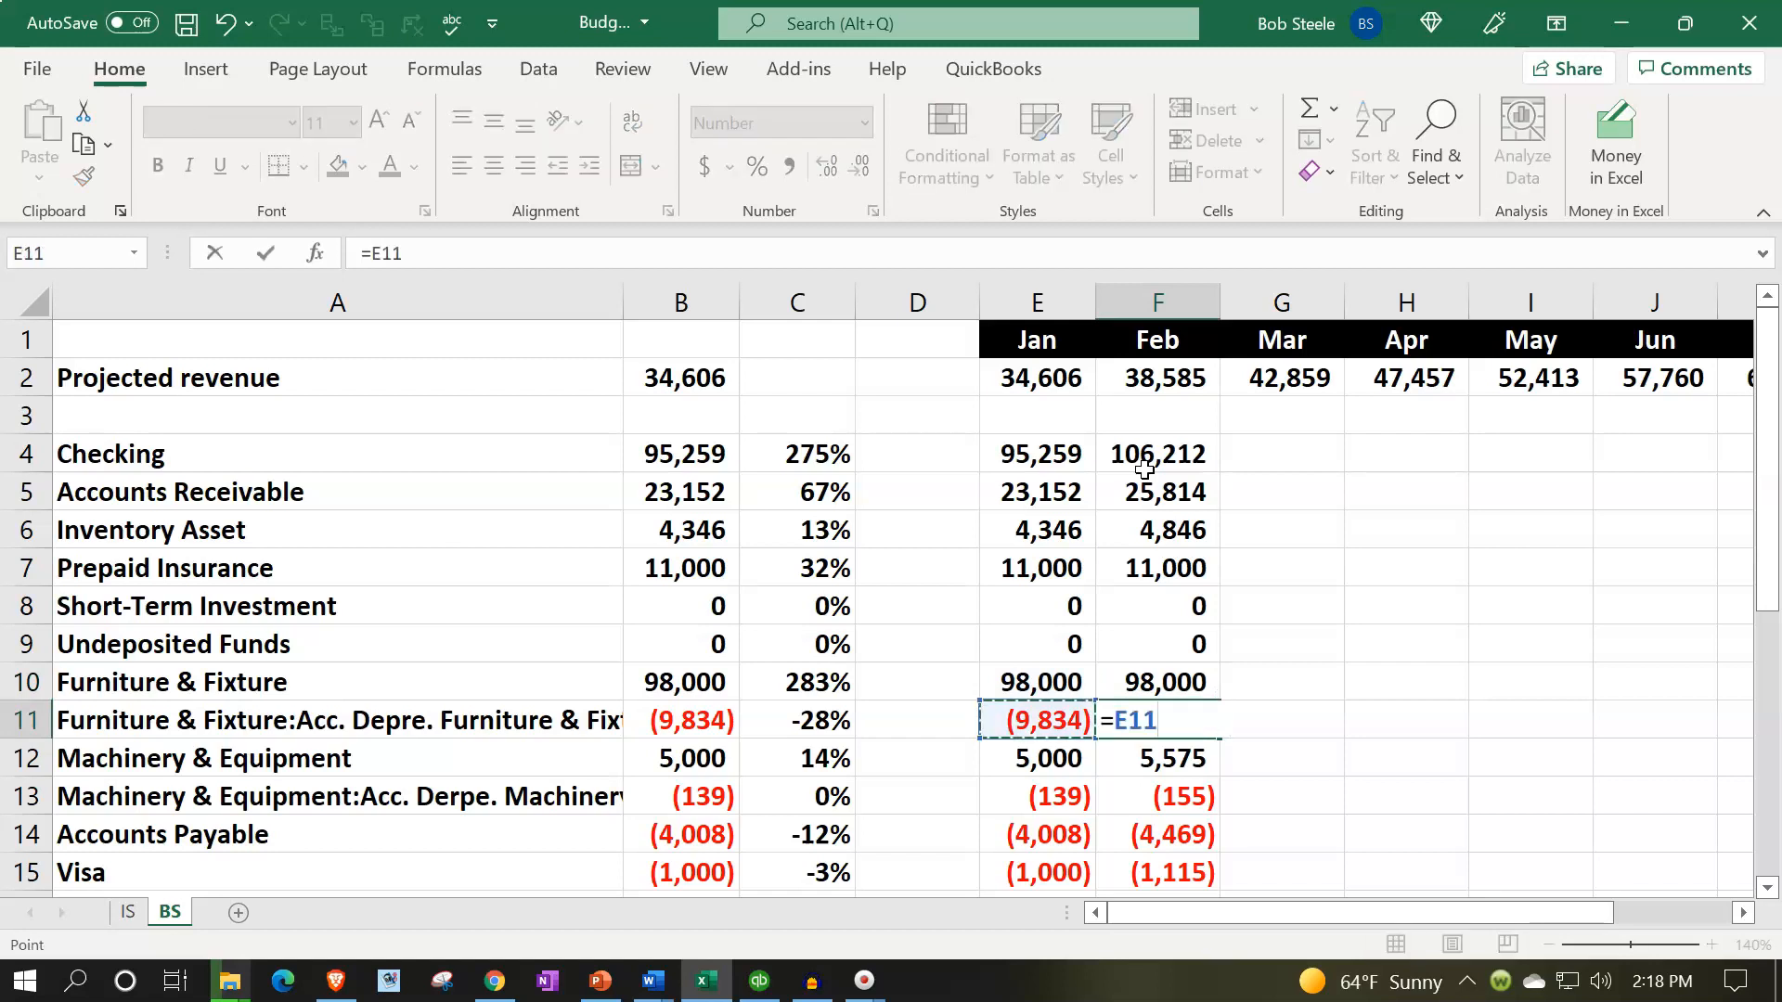
key("Return")
key("Up")
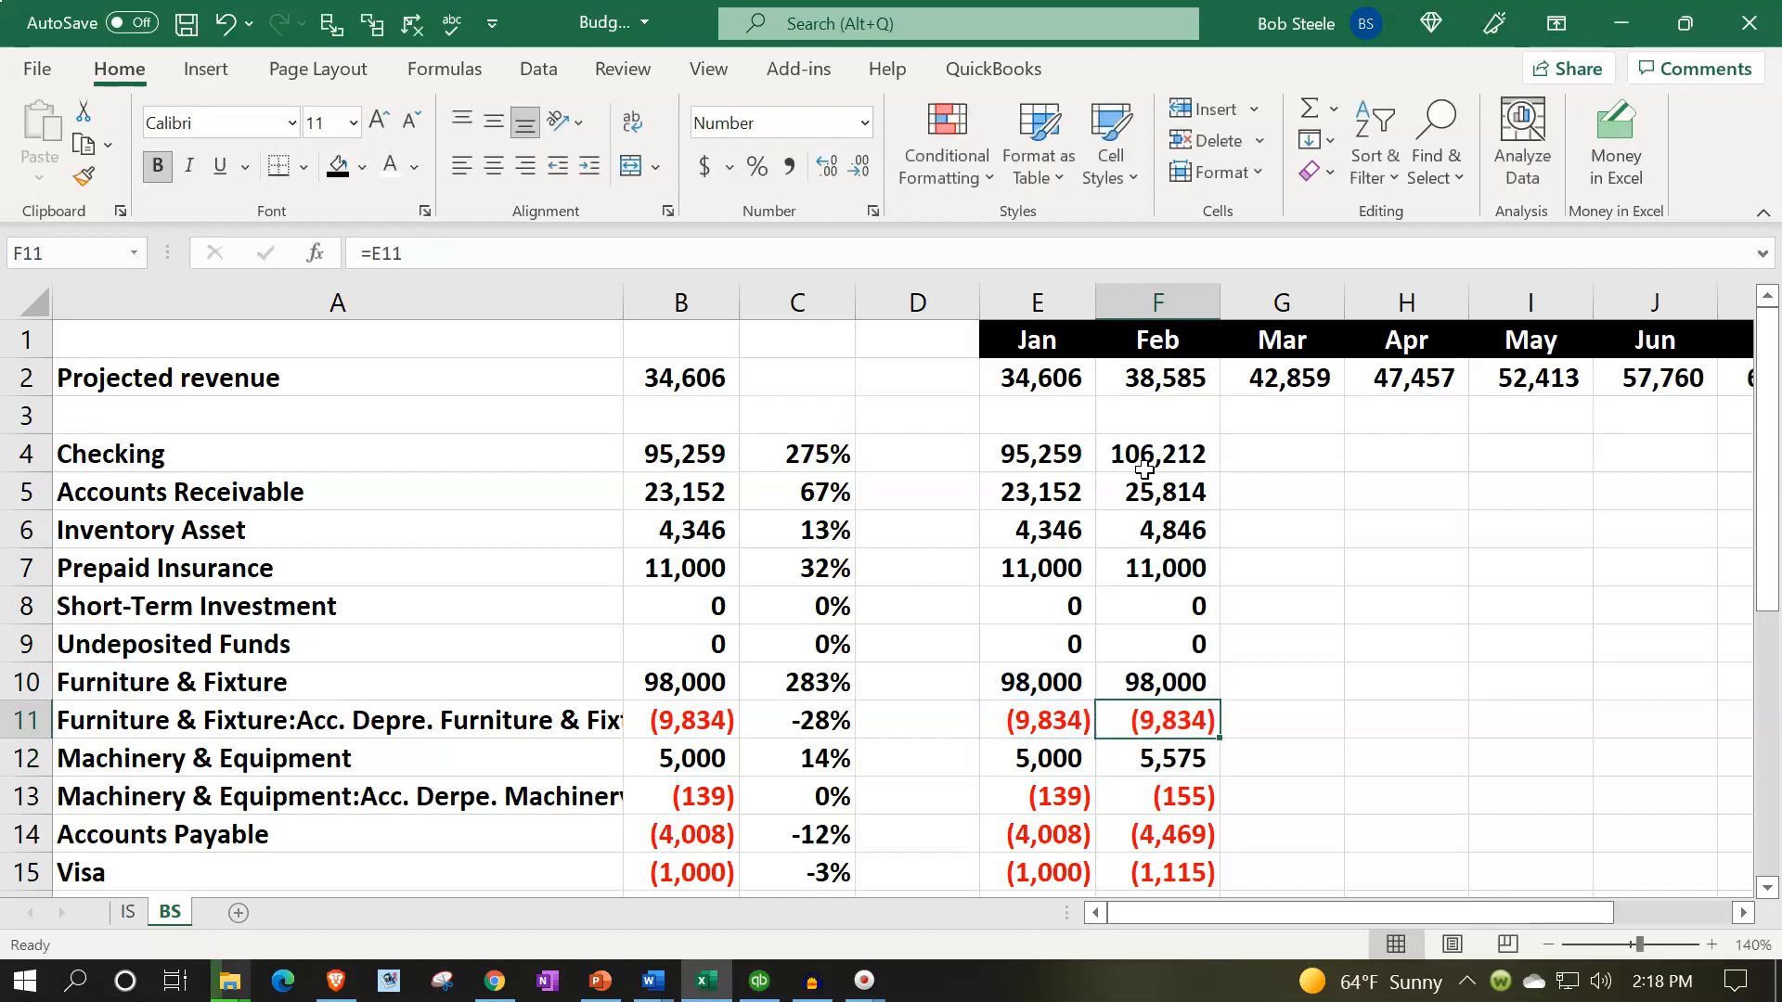
Set February Machinery & Equipment and its accumulated depreciation equal to the January balances in F12 and F13, referencing E12 and E13
key("Down")
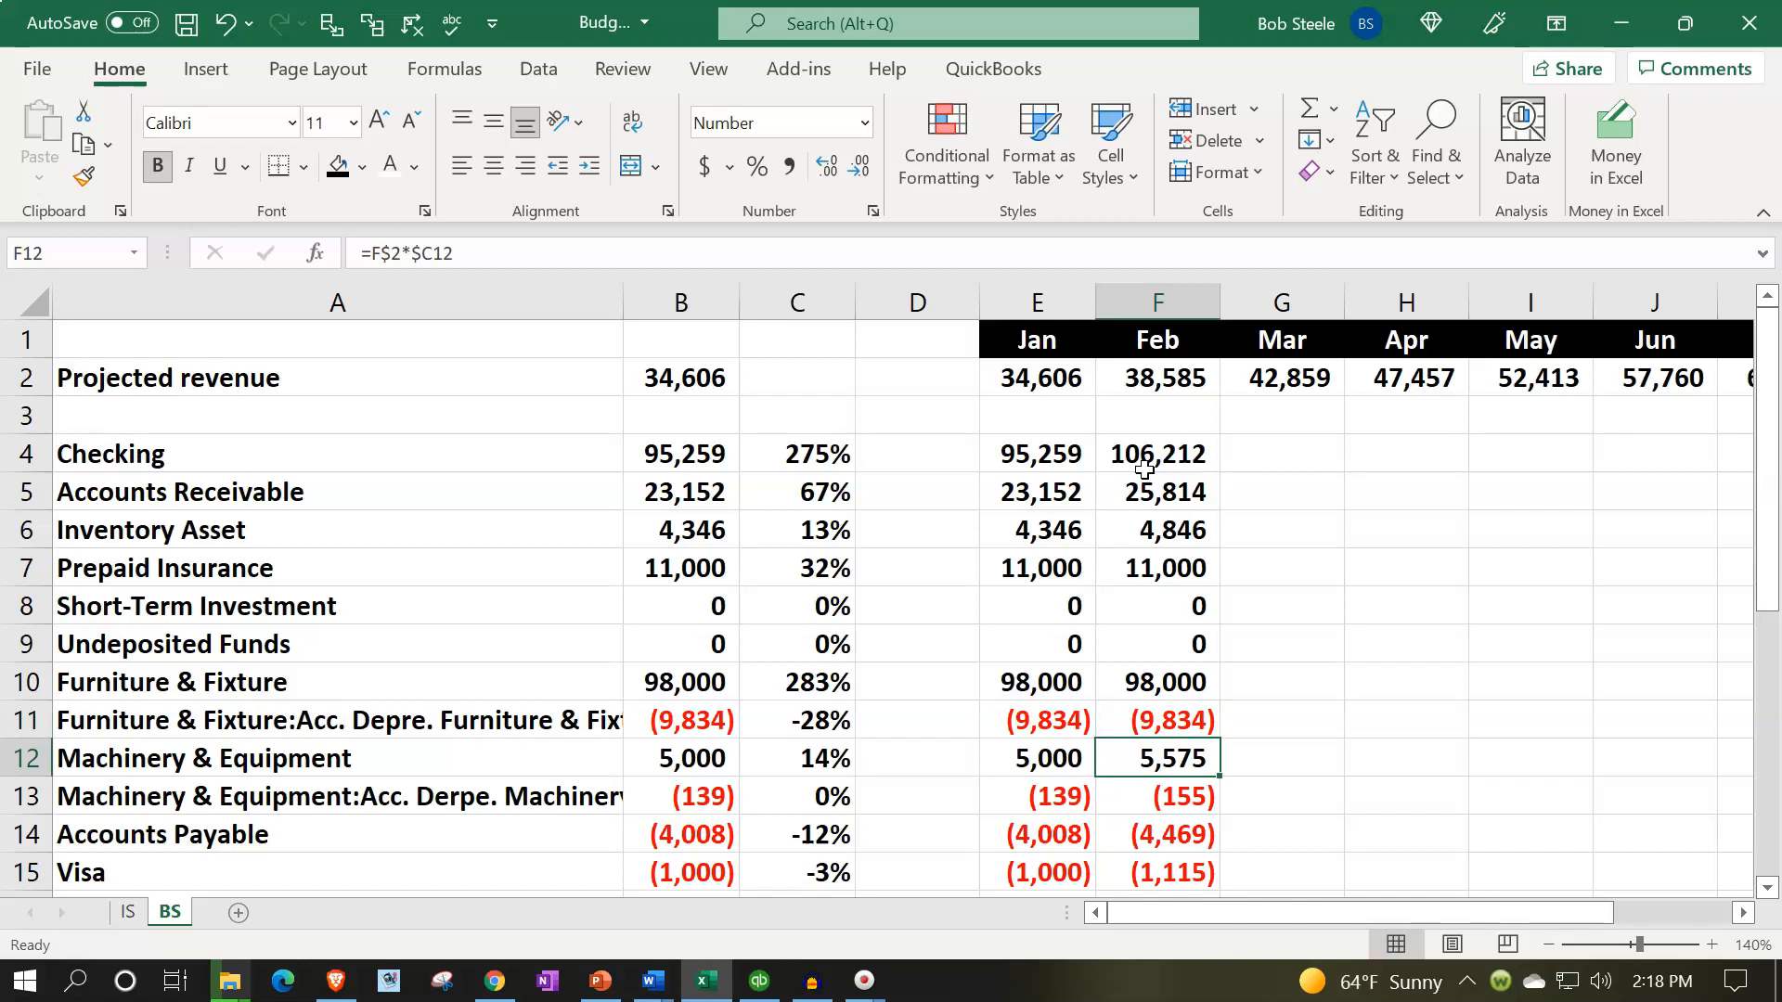
type("=")
key("Left")
key("Return")
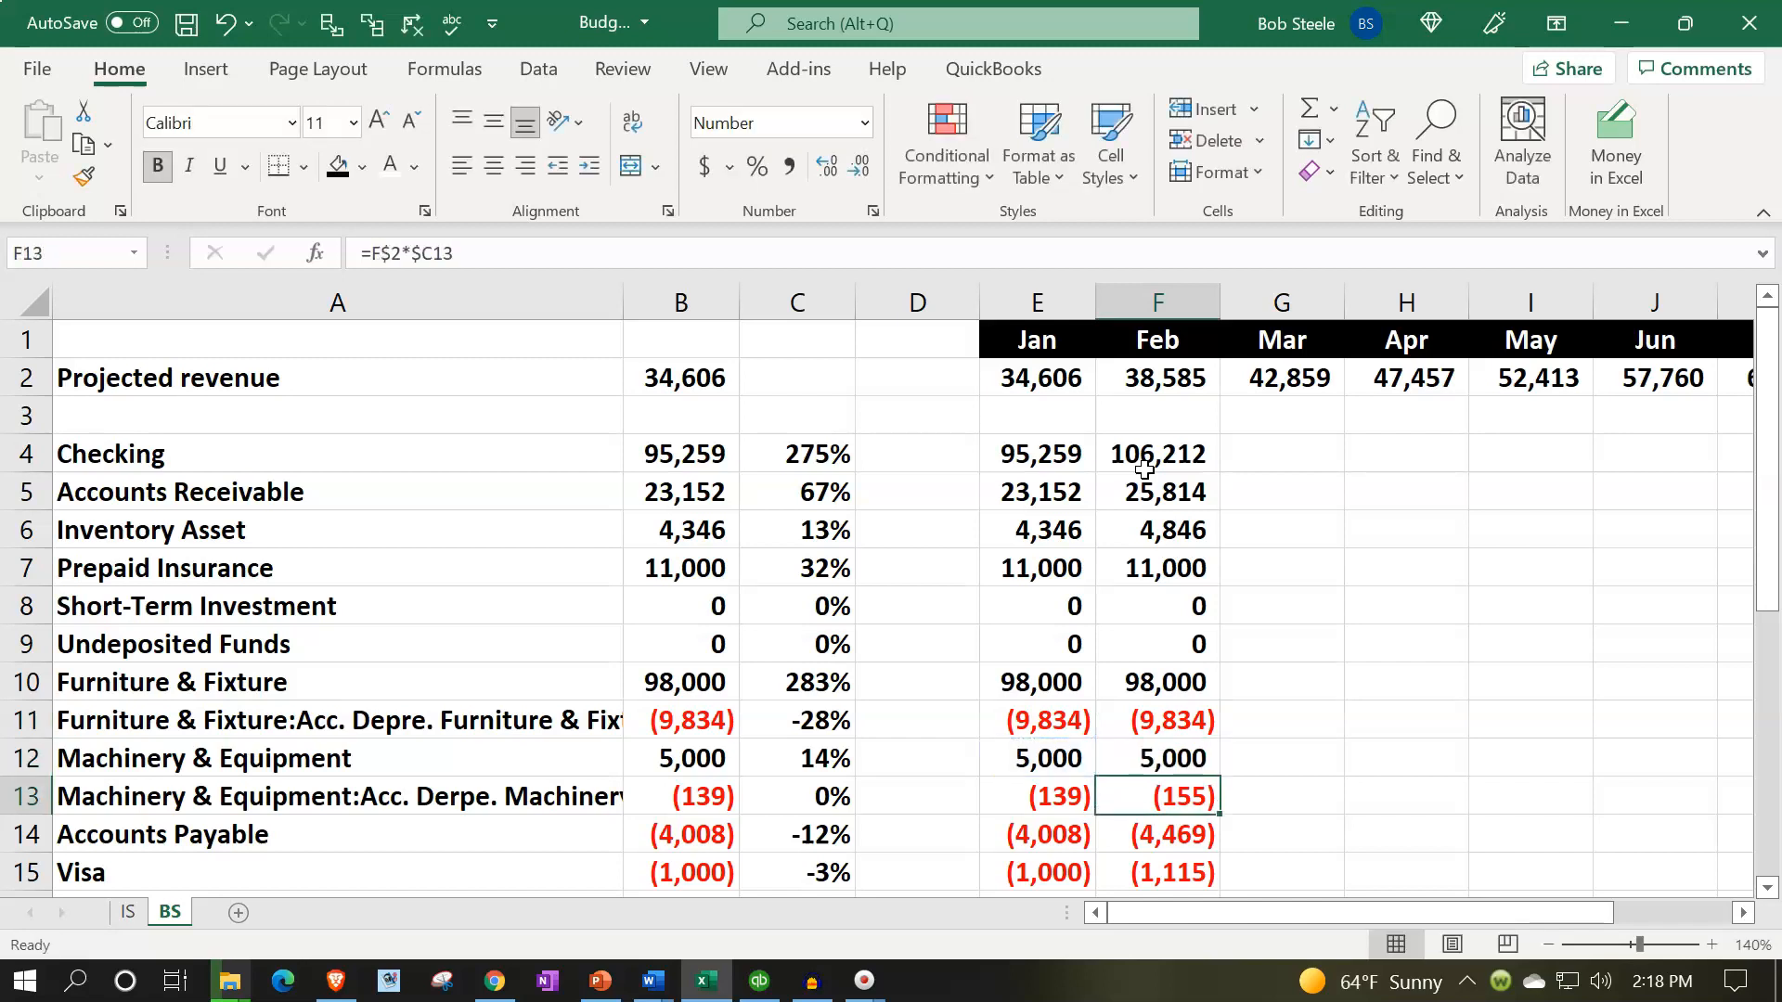
type("=")
key("Left")
key("Return")
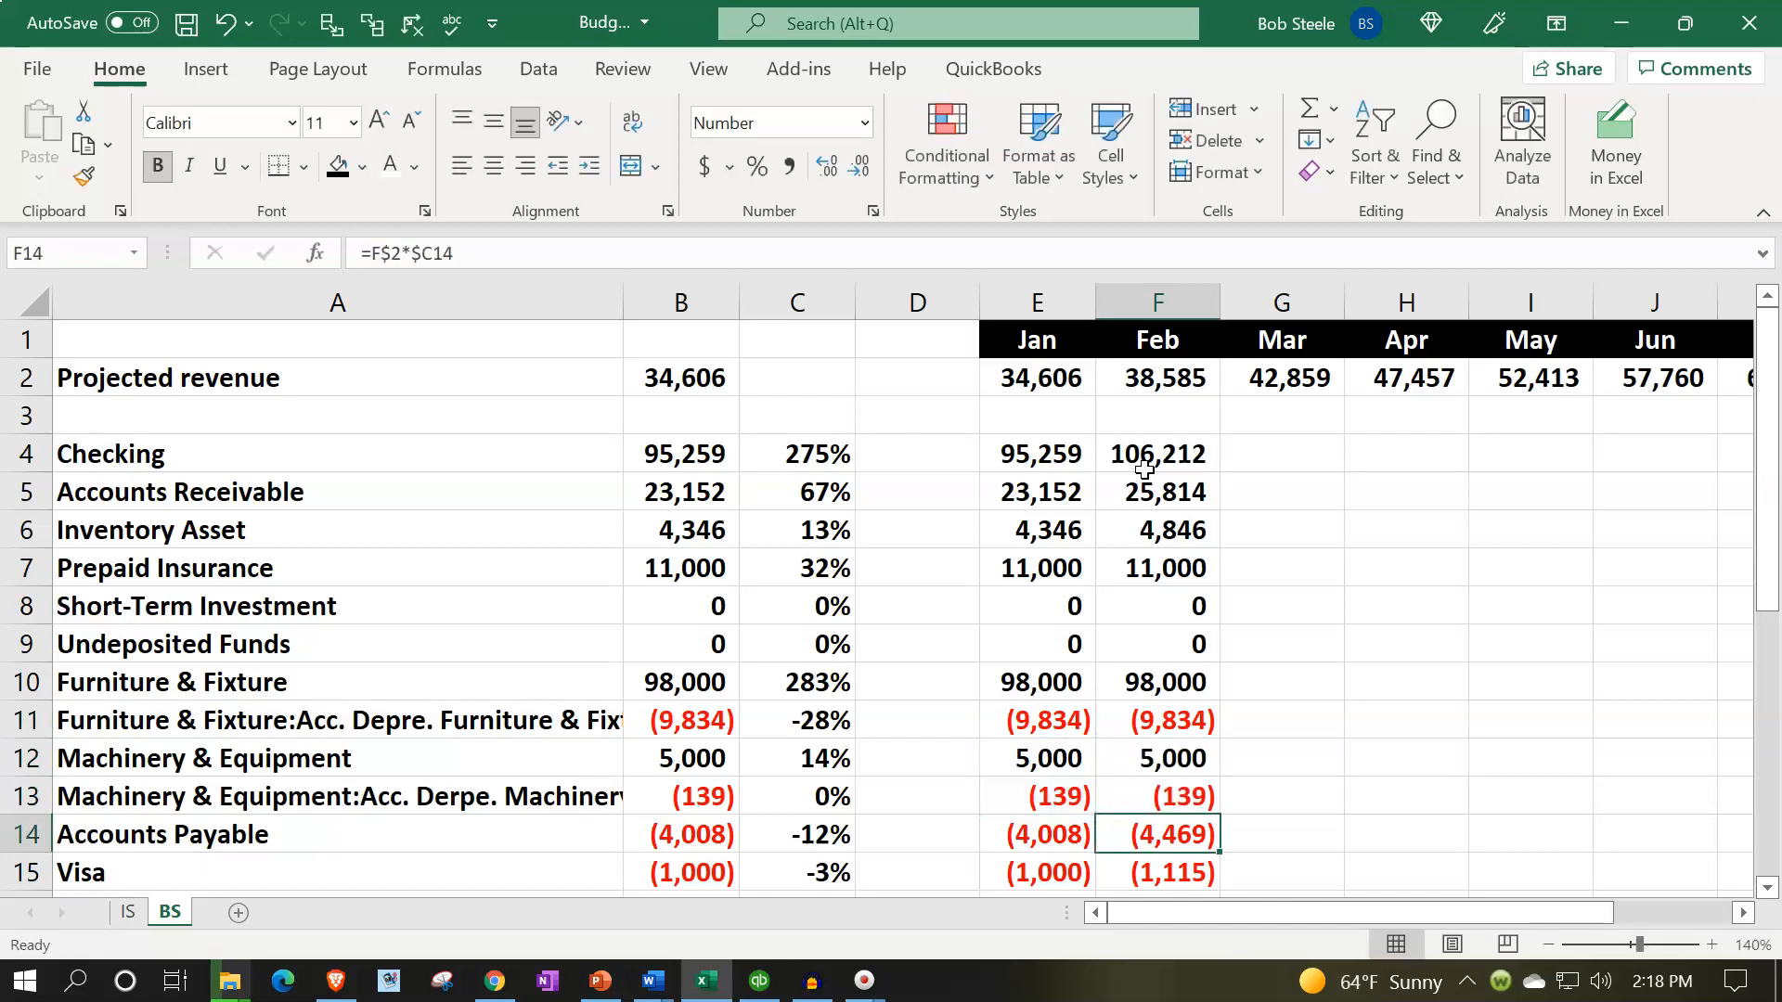
Review the February payable rows from Accounts Payable down and set Interest Payable in F16 equal to the January balance, =E16
key("Down")
key("Down")
key("Up")
key("Up")
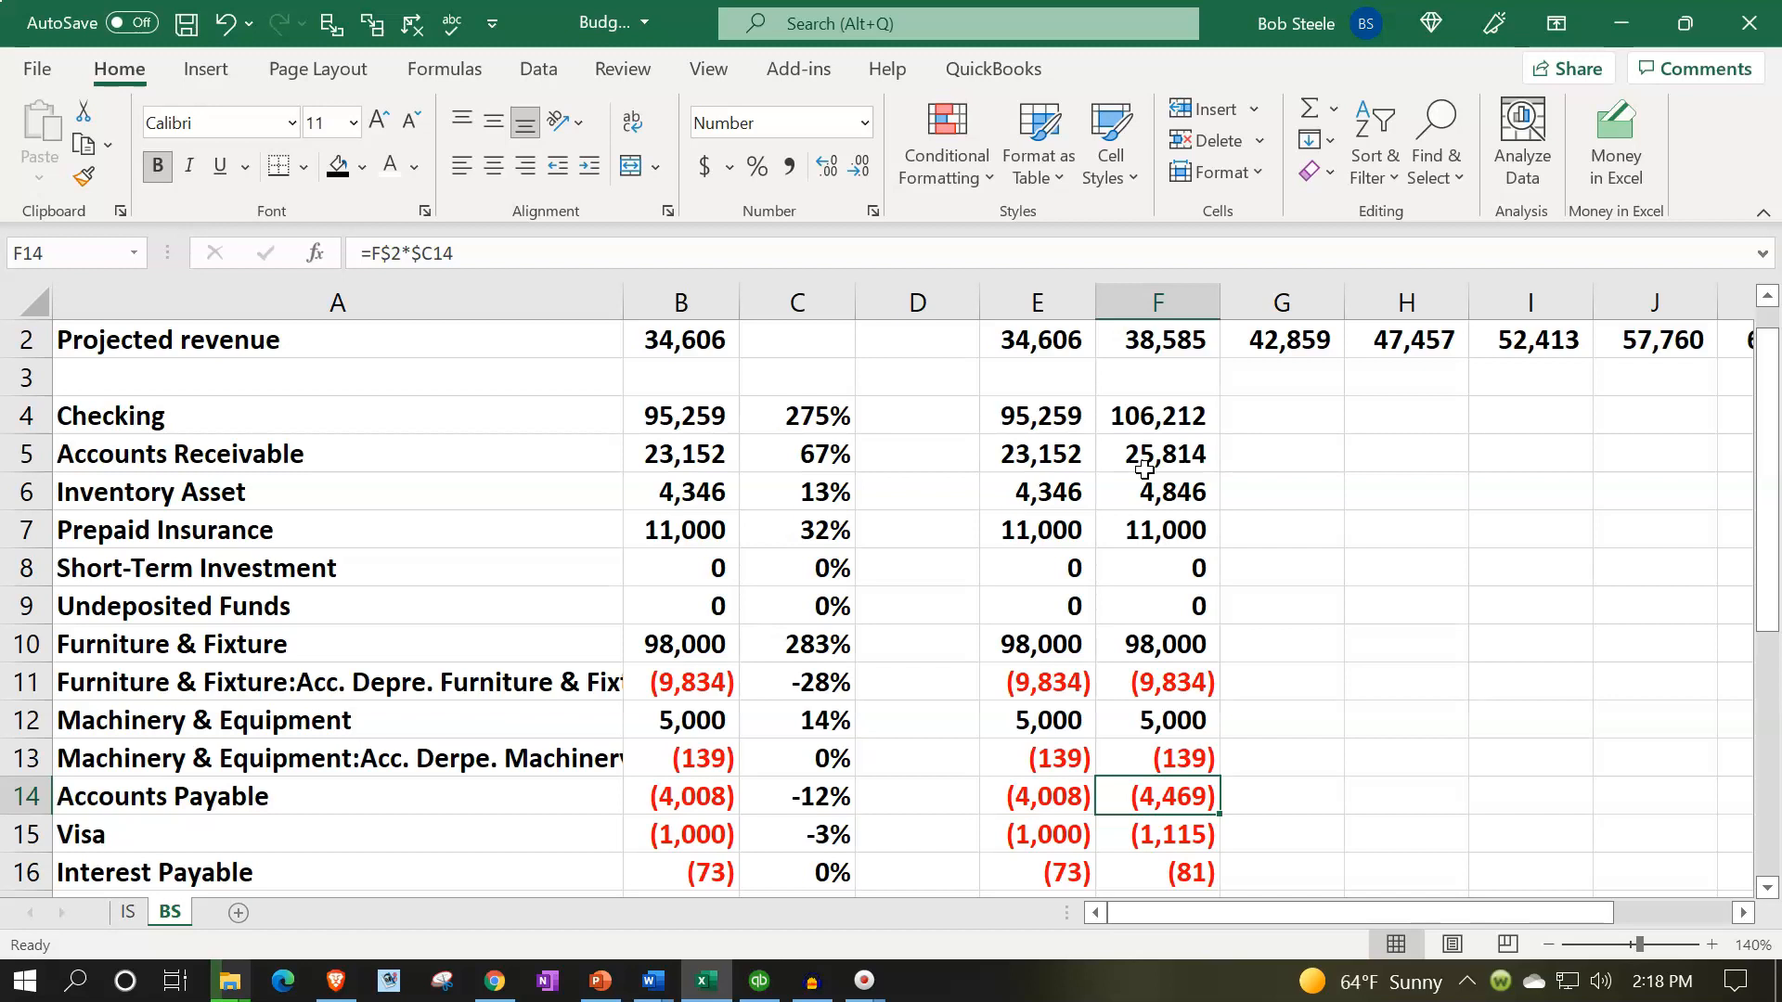
key("Down")
key("Down")
key("Down")
key("Down")
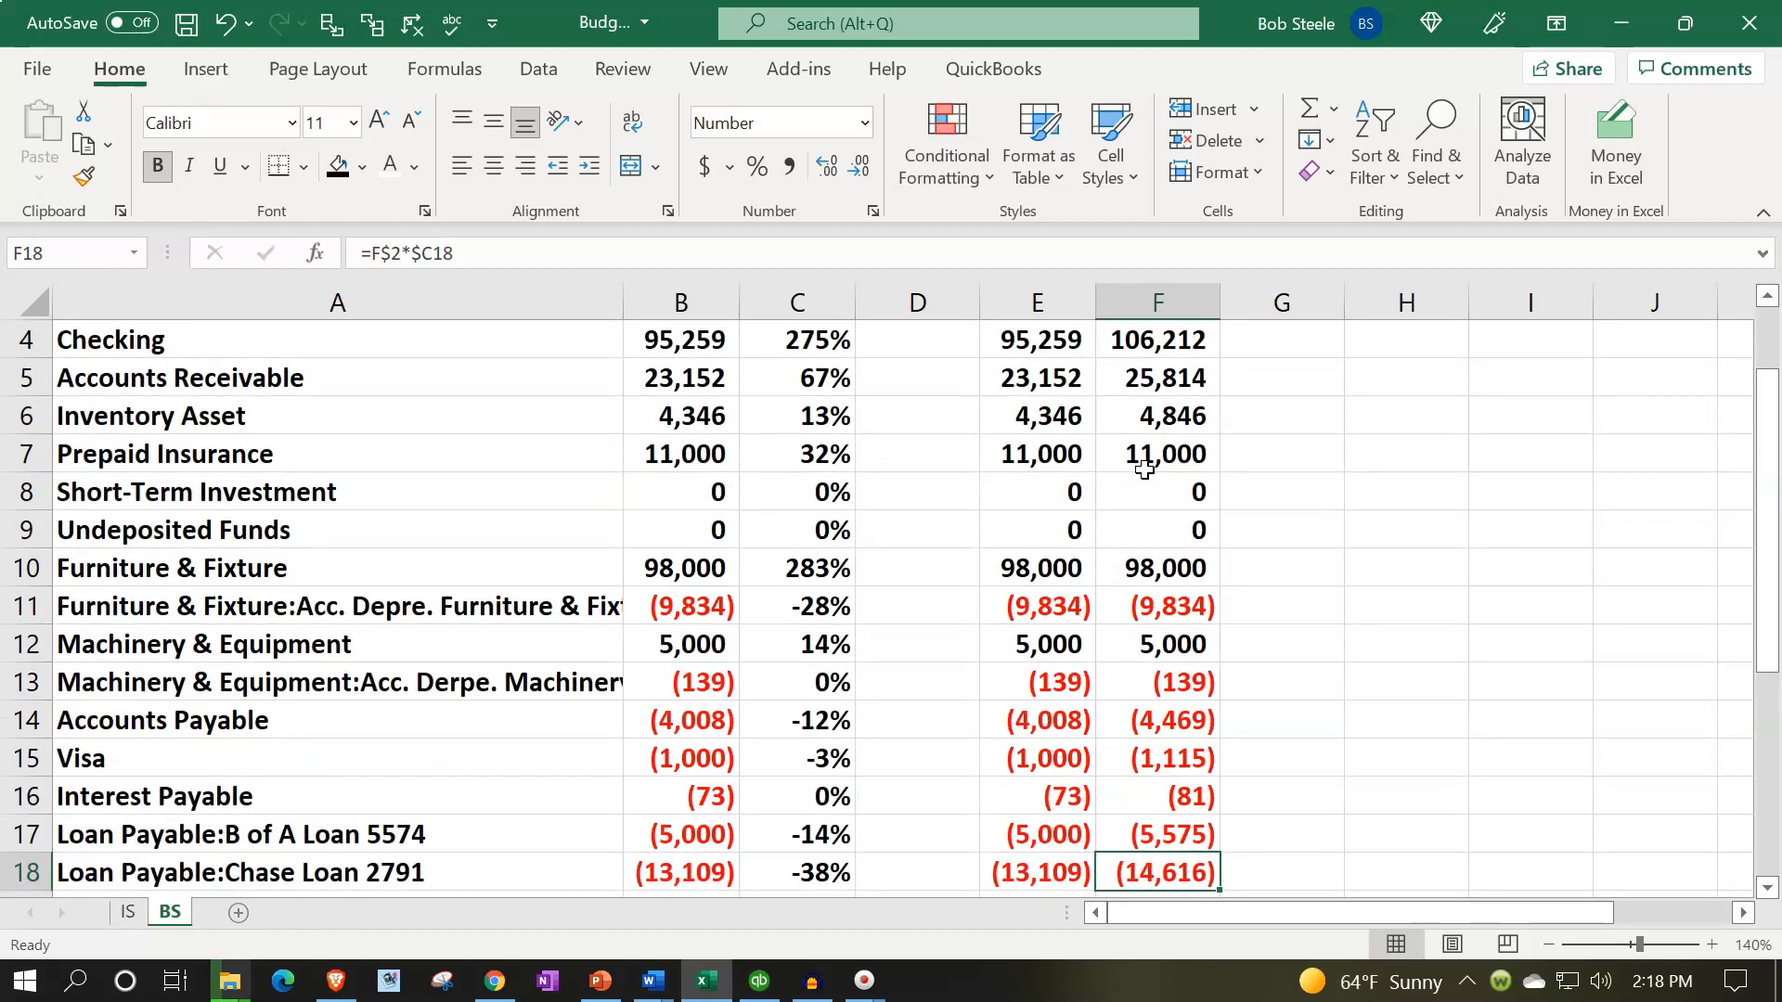
key("Up")
key("Up")
key("Up")
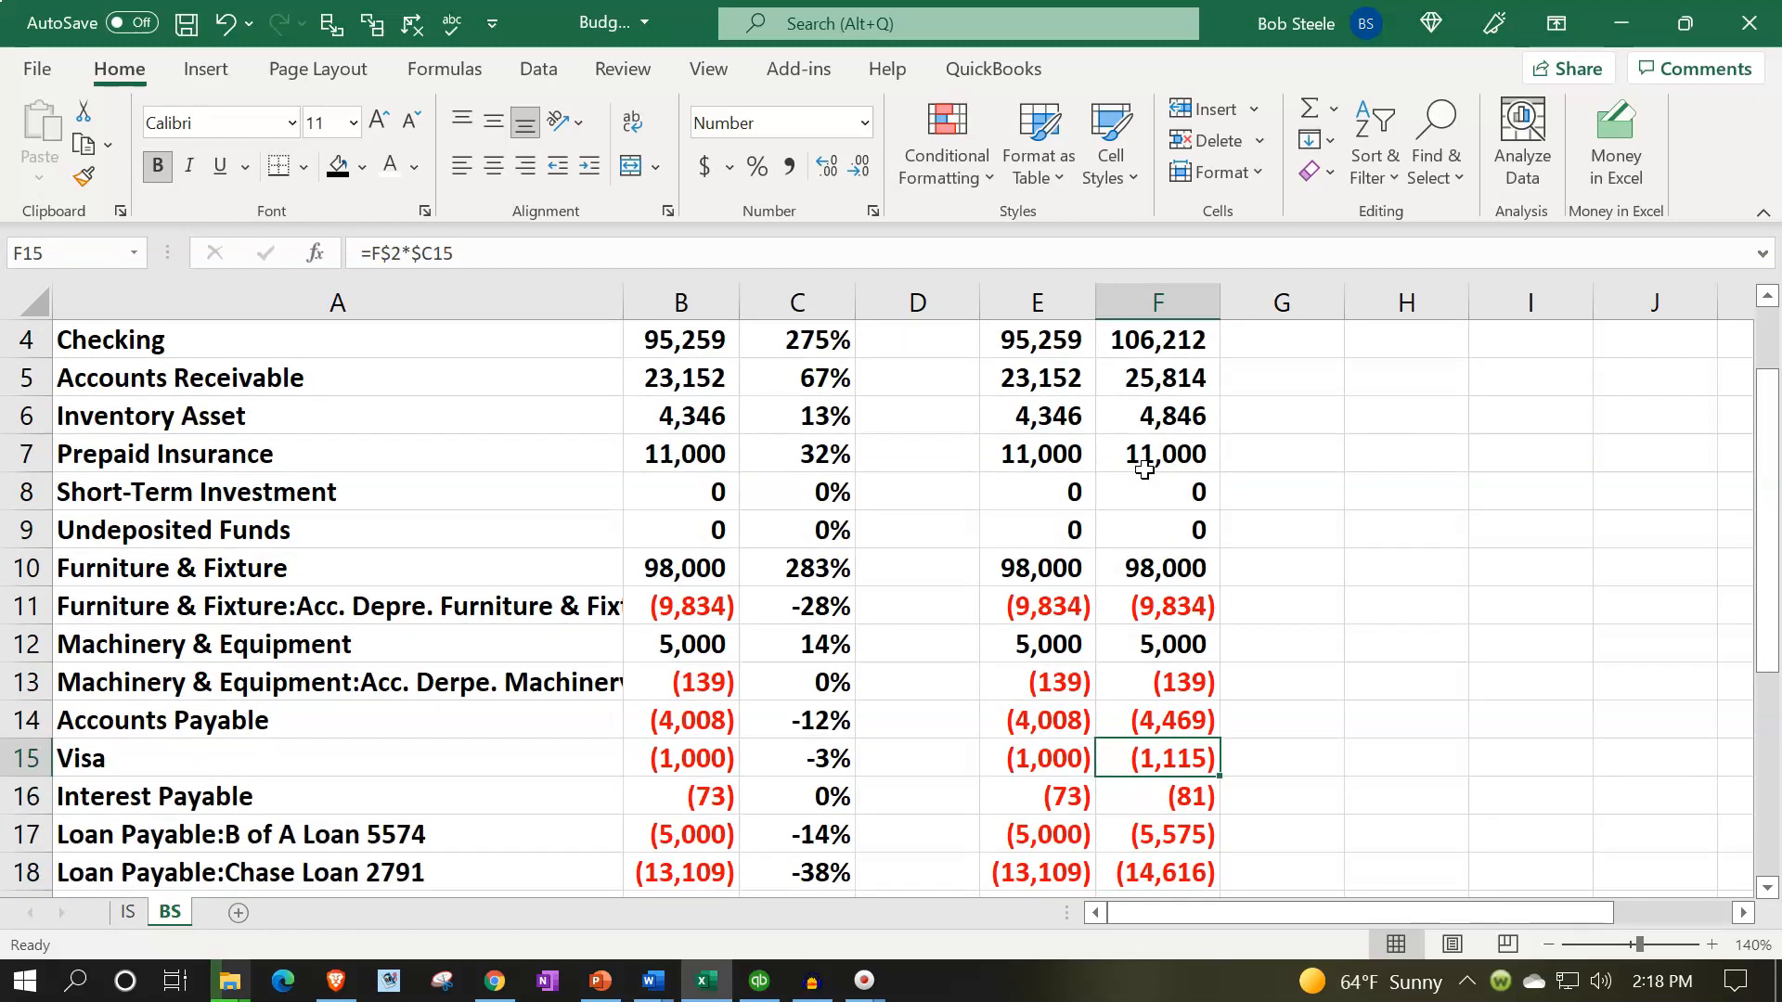
key("Down")
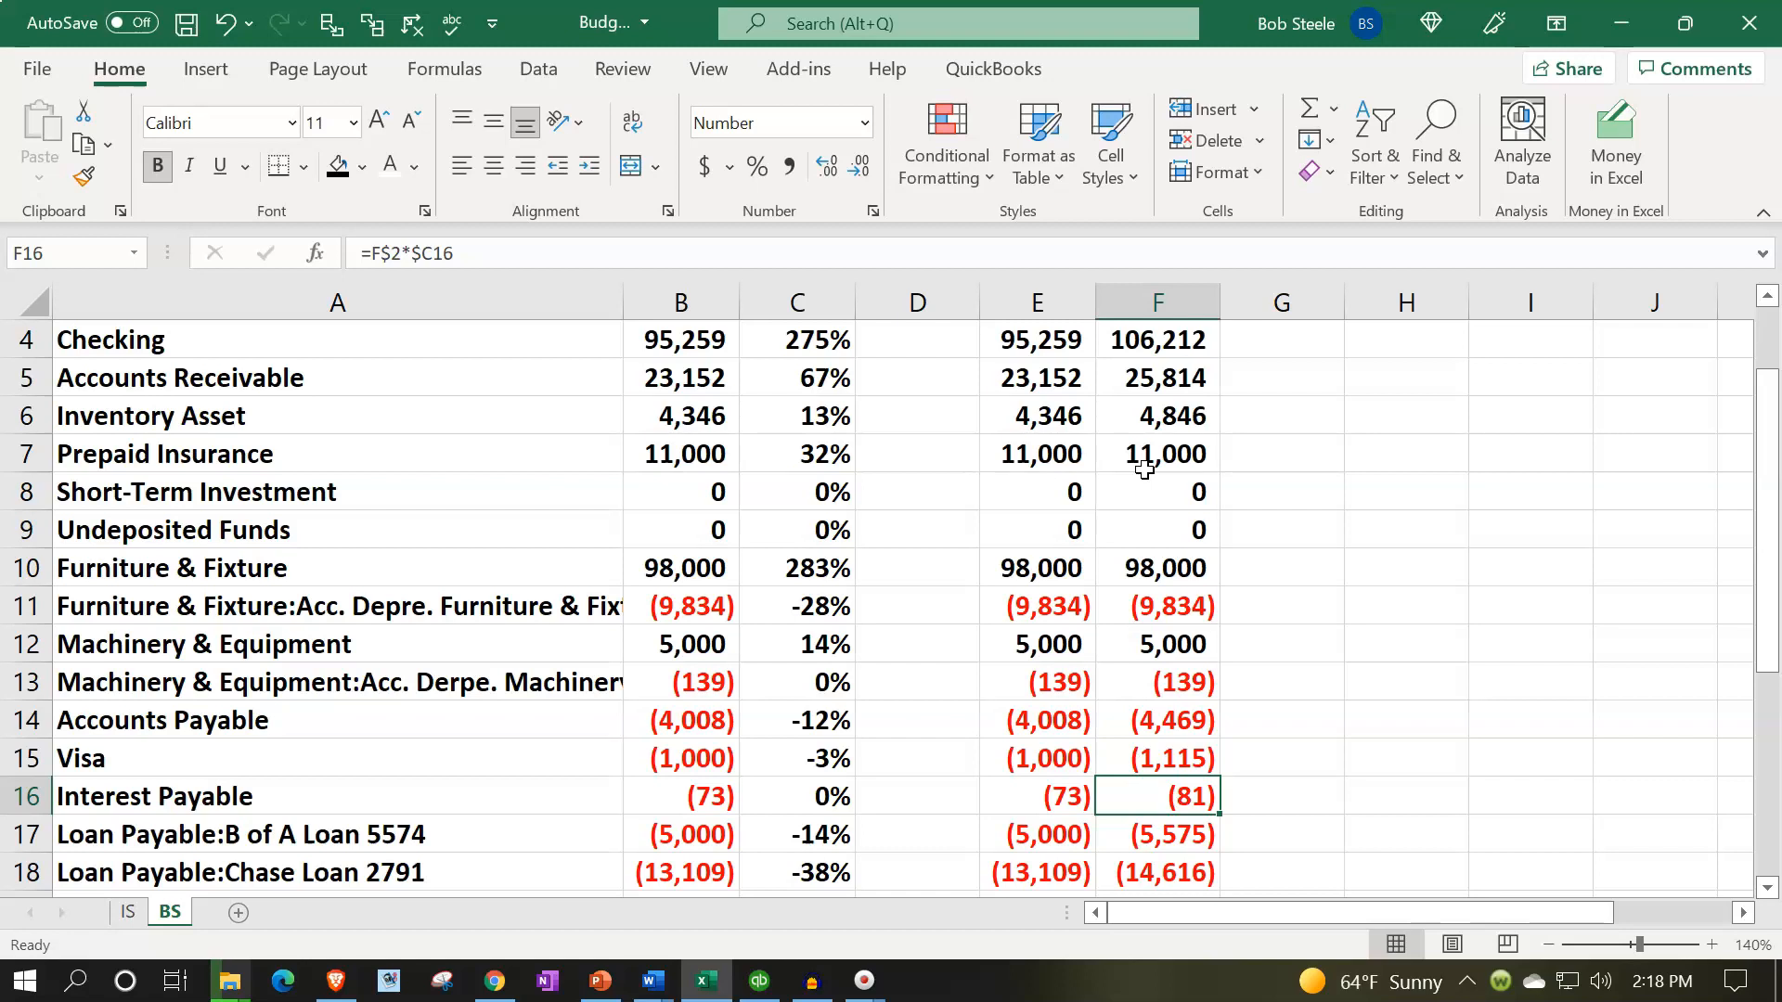
type("=")
key("Left")
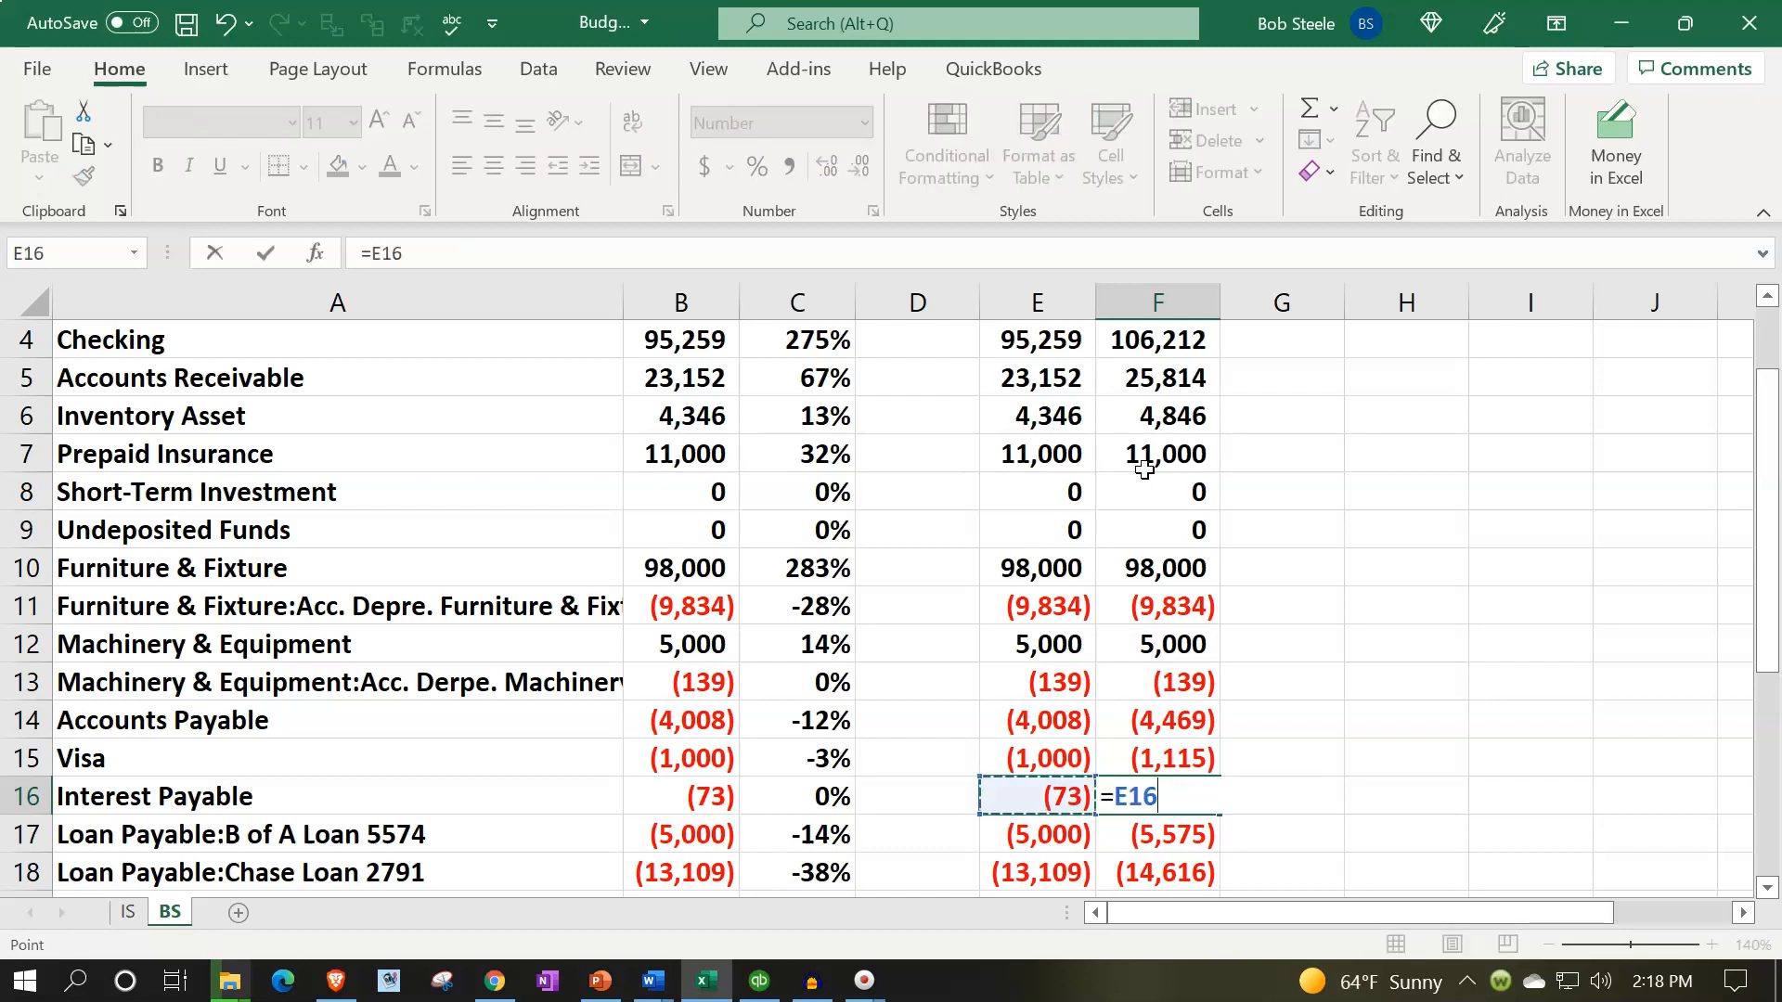
key("Return")
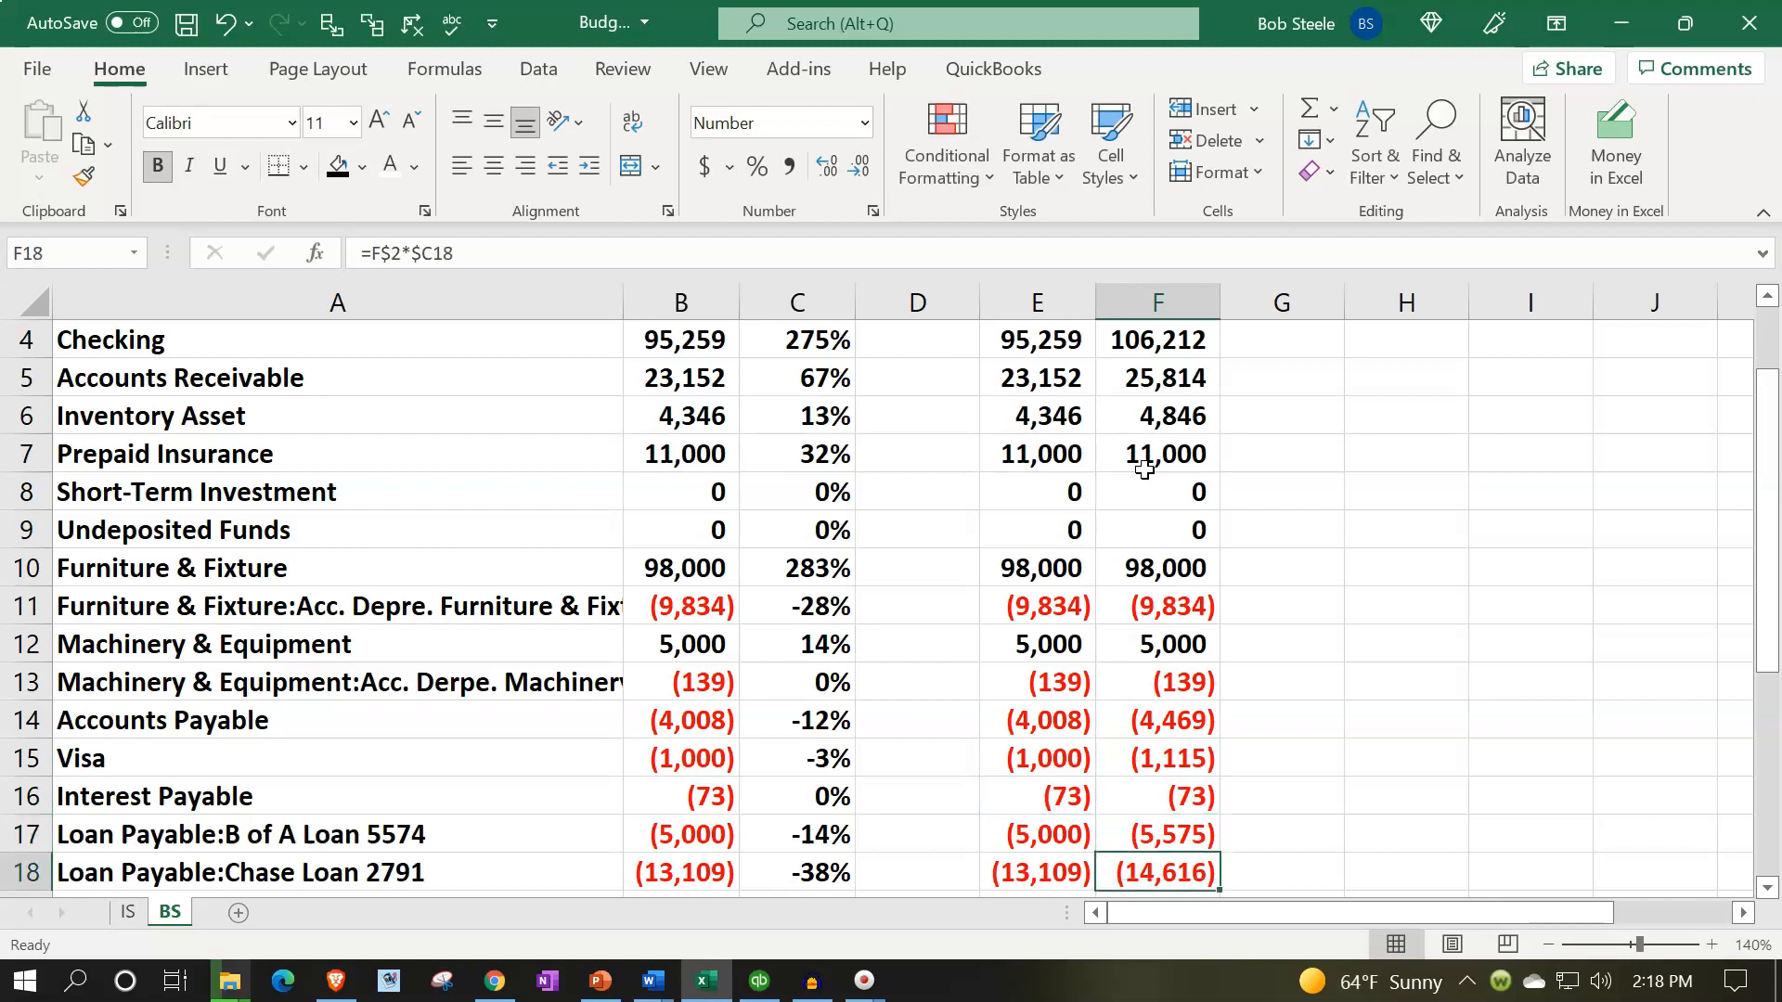
Set the February B of A and Chase Loan Payable balances in F17 and F18 equal to their January balances in E17 and E18
scroll(1144, 469, "down", 1)
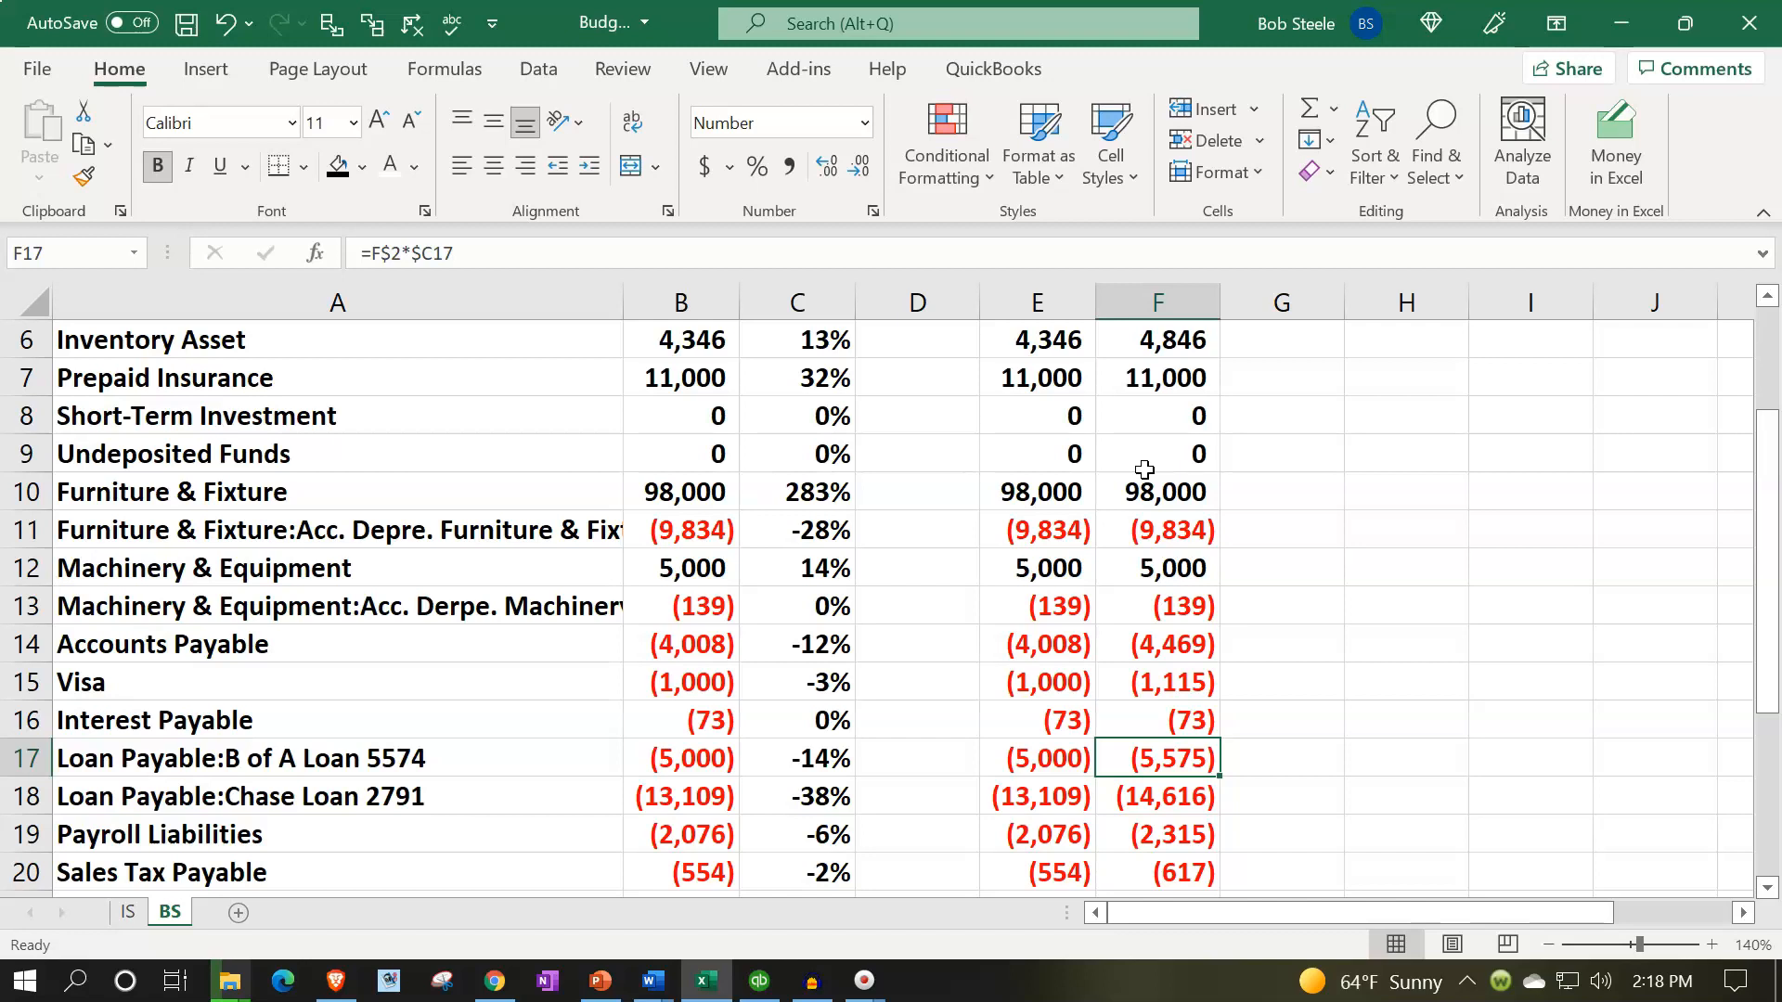
type("=")
key("Left")
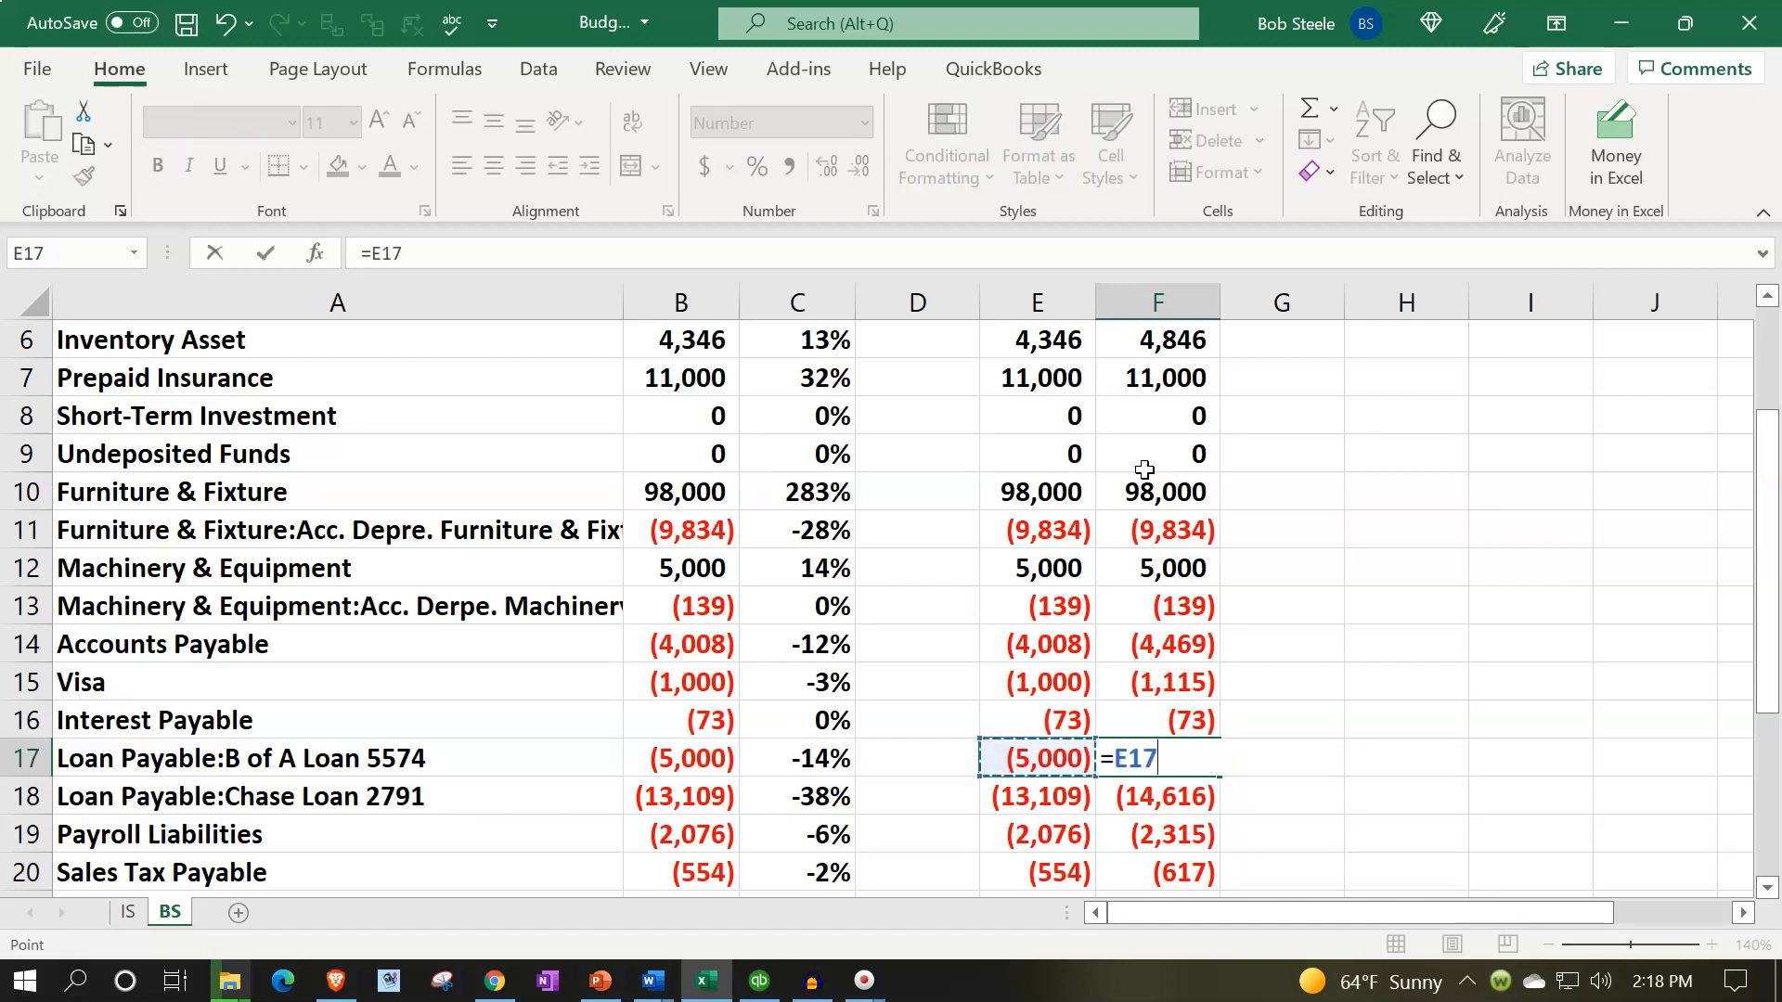
key("Return")
type("=")
key("Left")
key("Return")
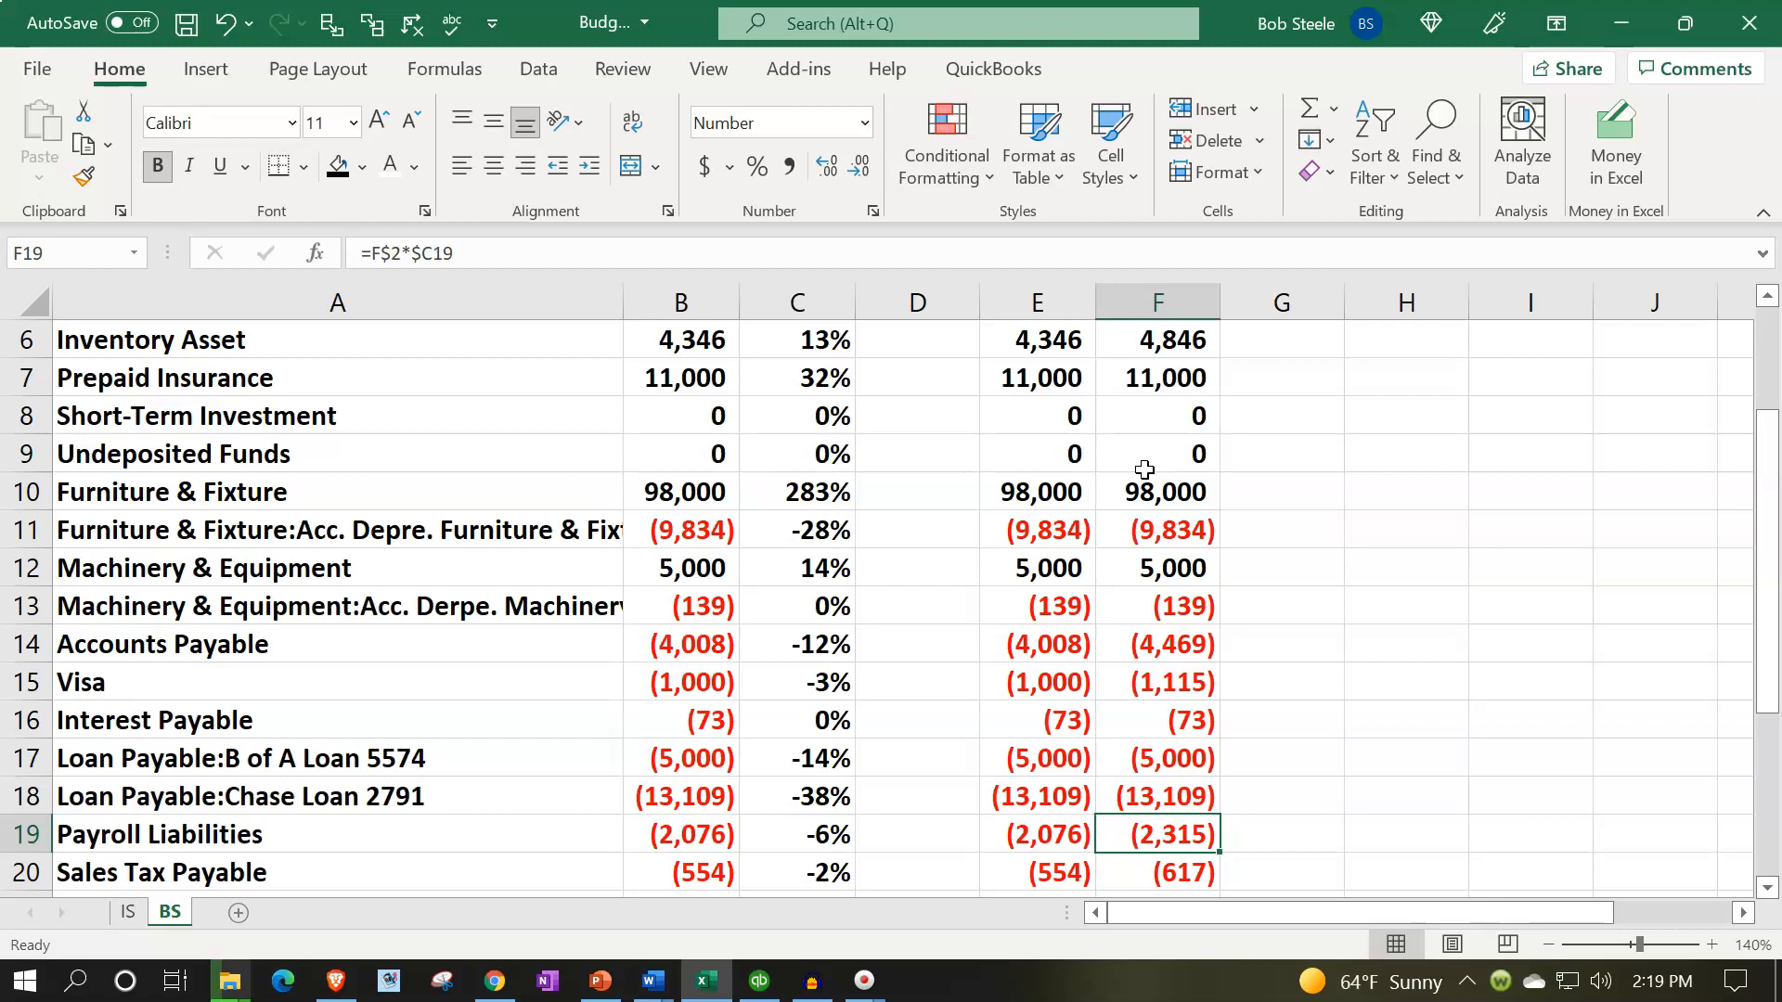
Review the February liability rows below Chase Loan and set the long-term Chase Loan balance in F23 equal to January's, =E23
key("Down")
key("Down")
key("Down")
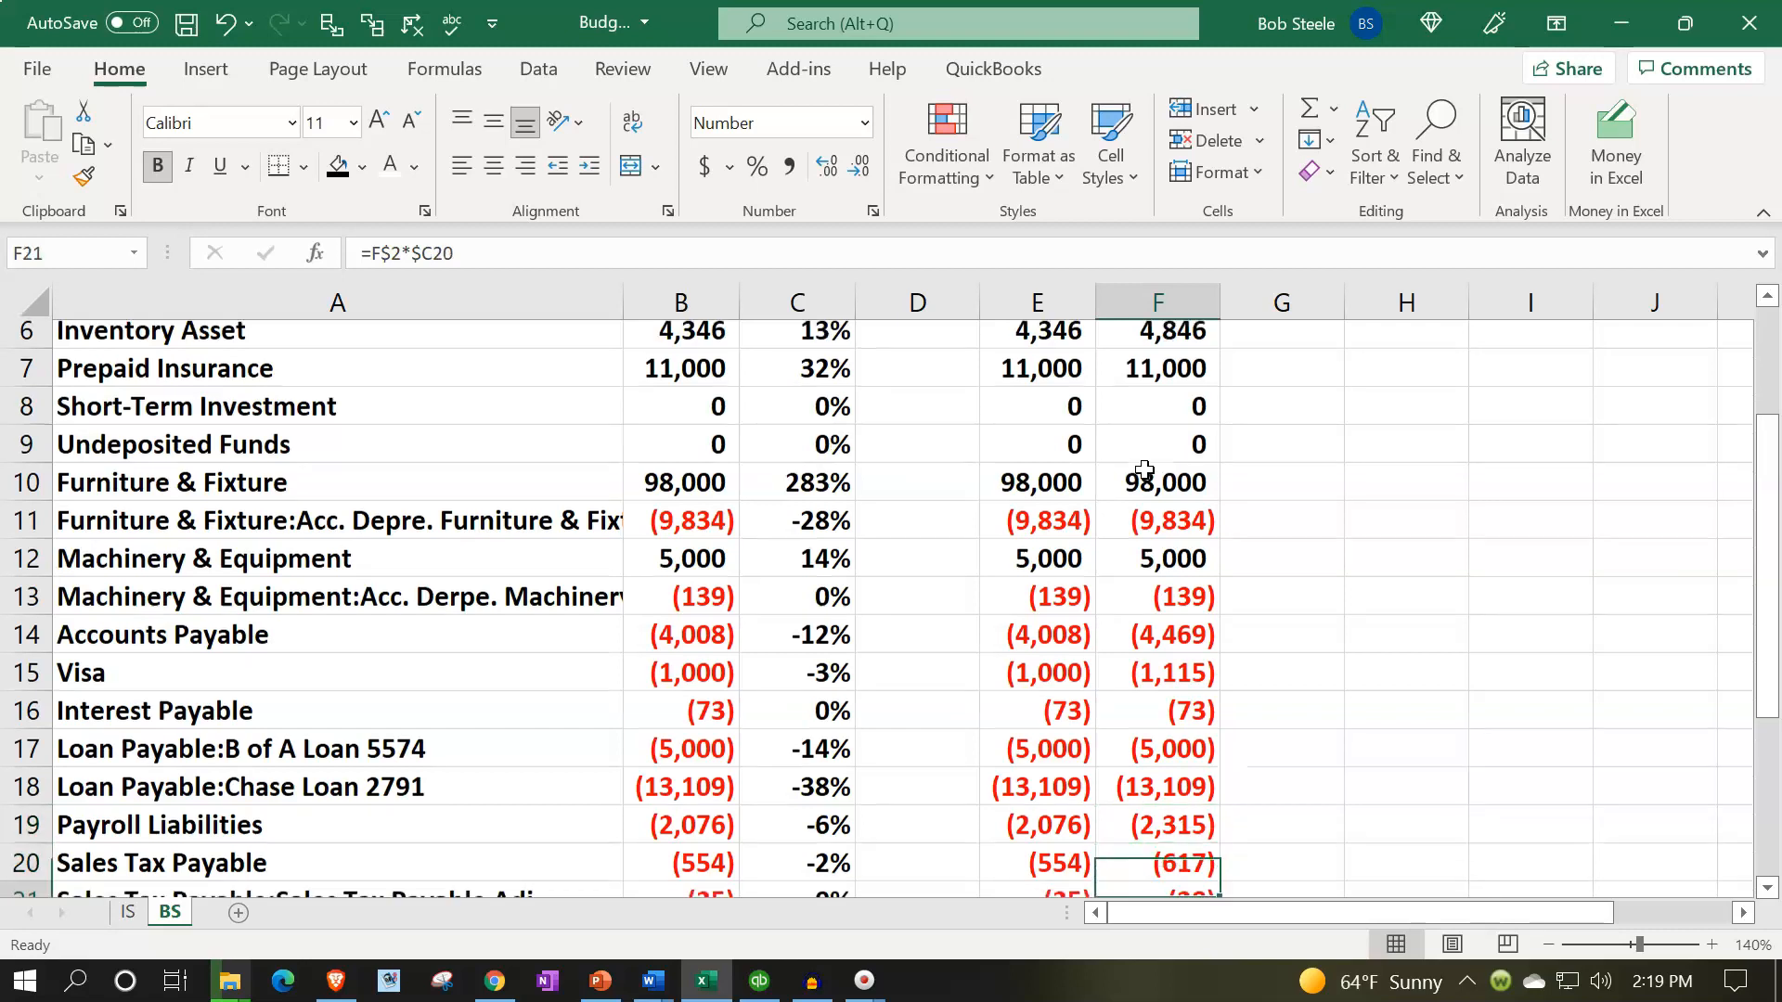
key("Down")
key("Up")
key("Up")
key("Up")
key("Up")
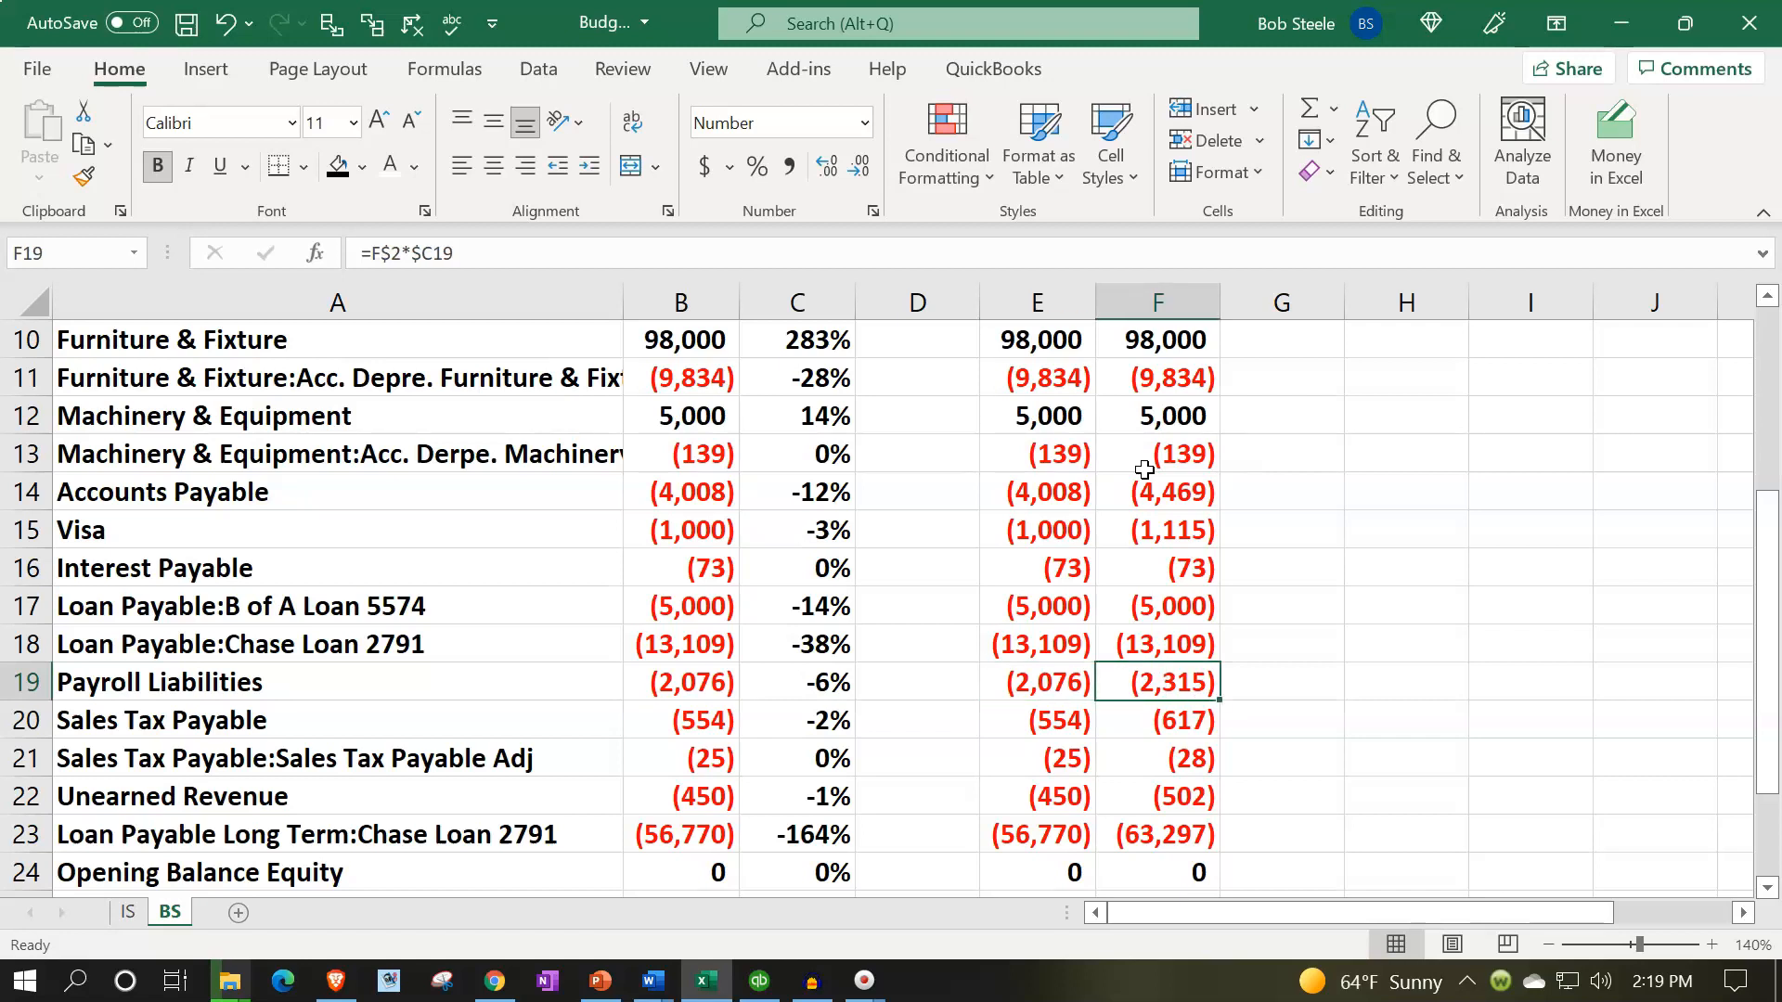
key("Down")
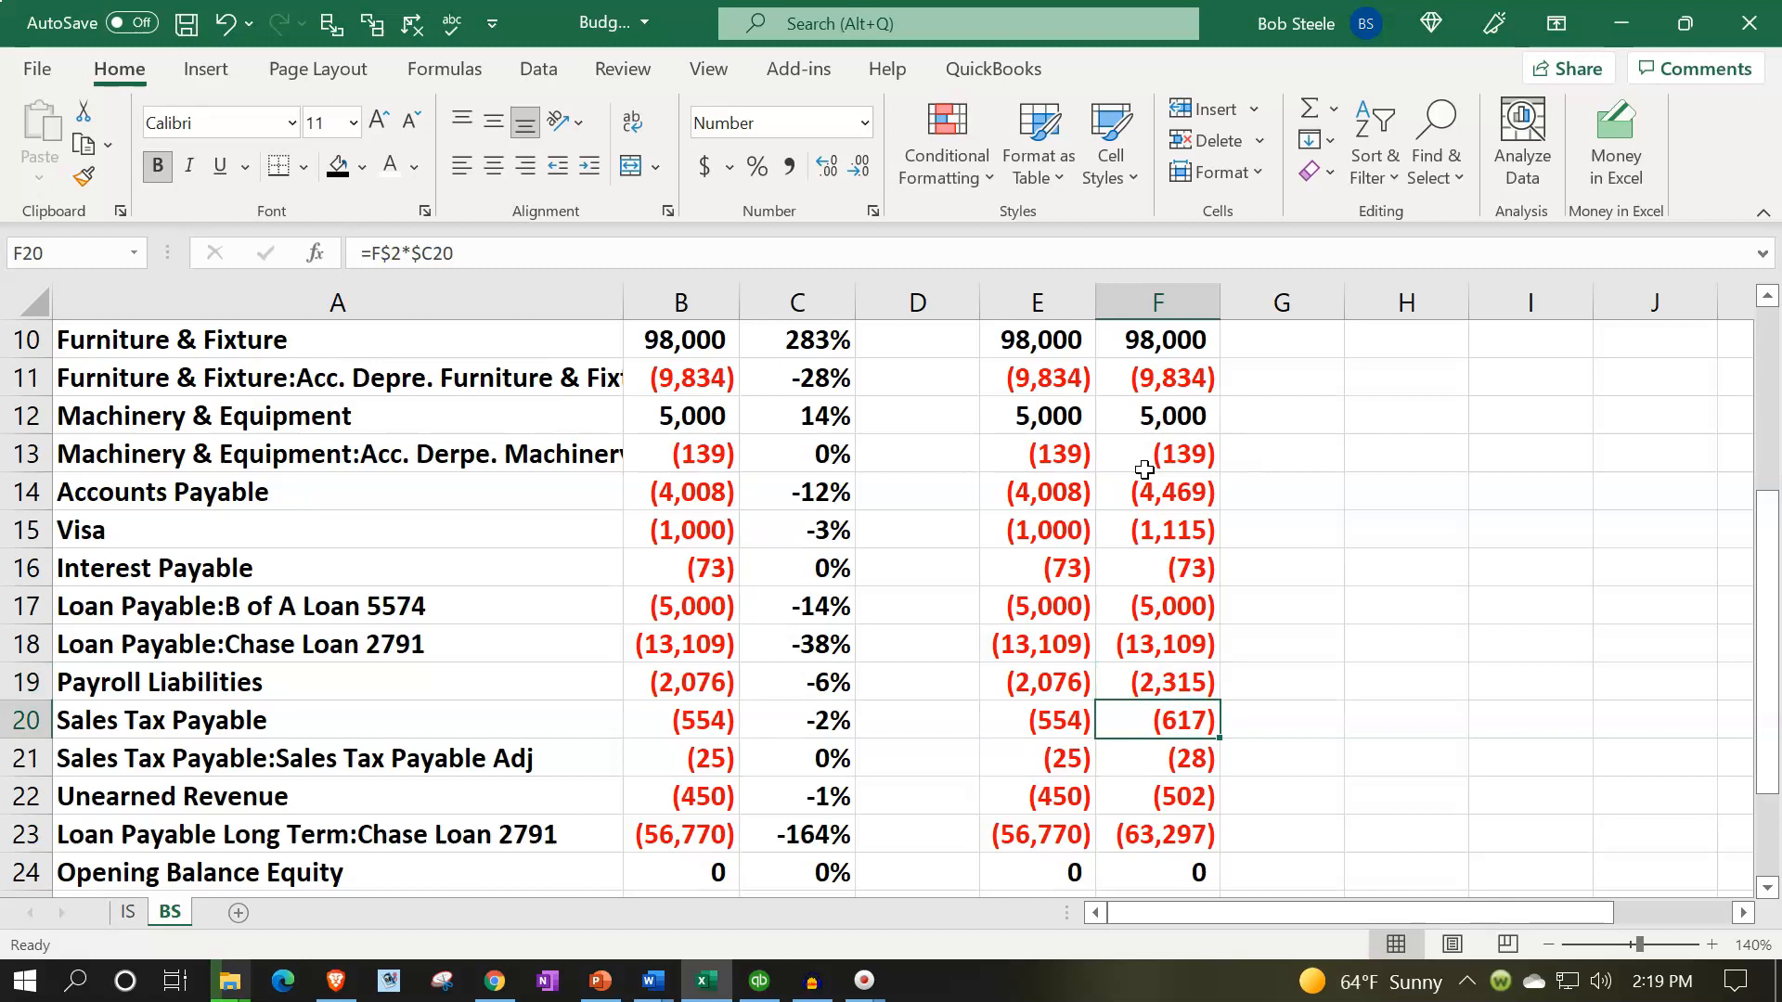
key("Down")
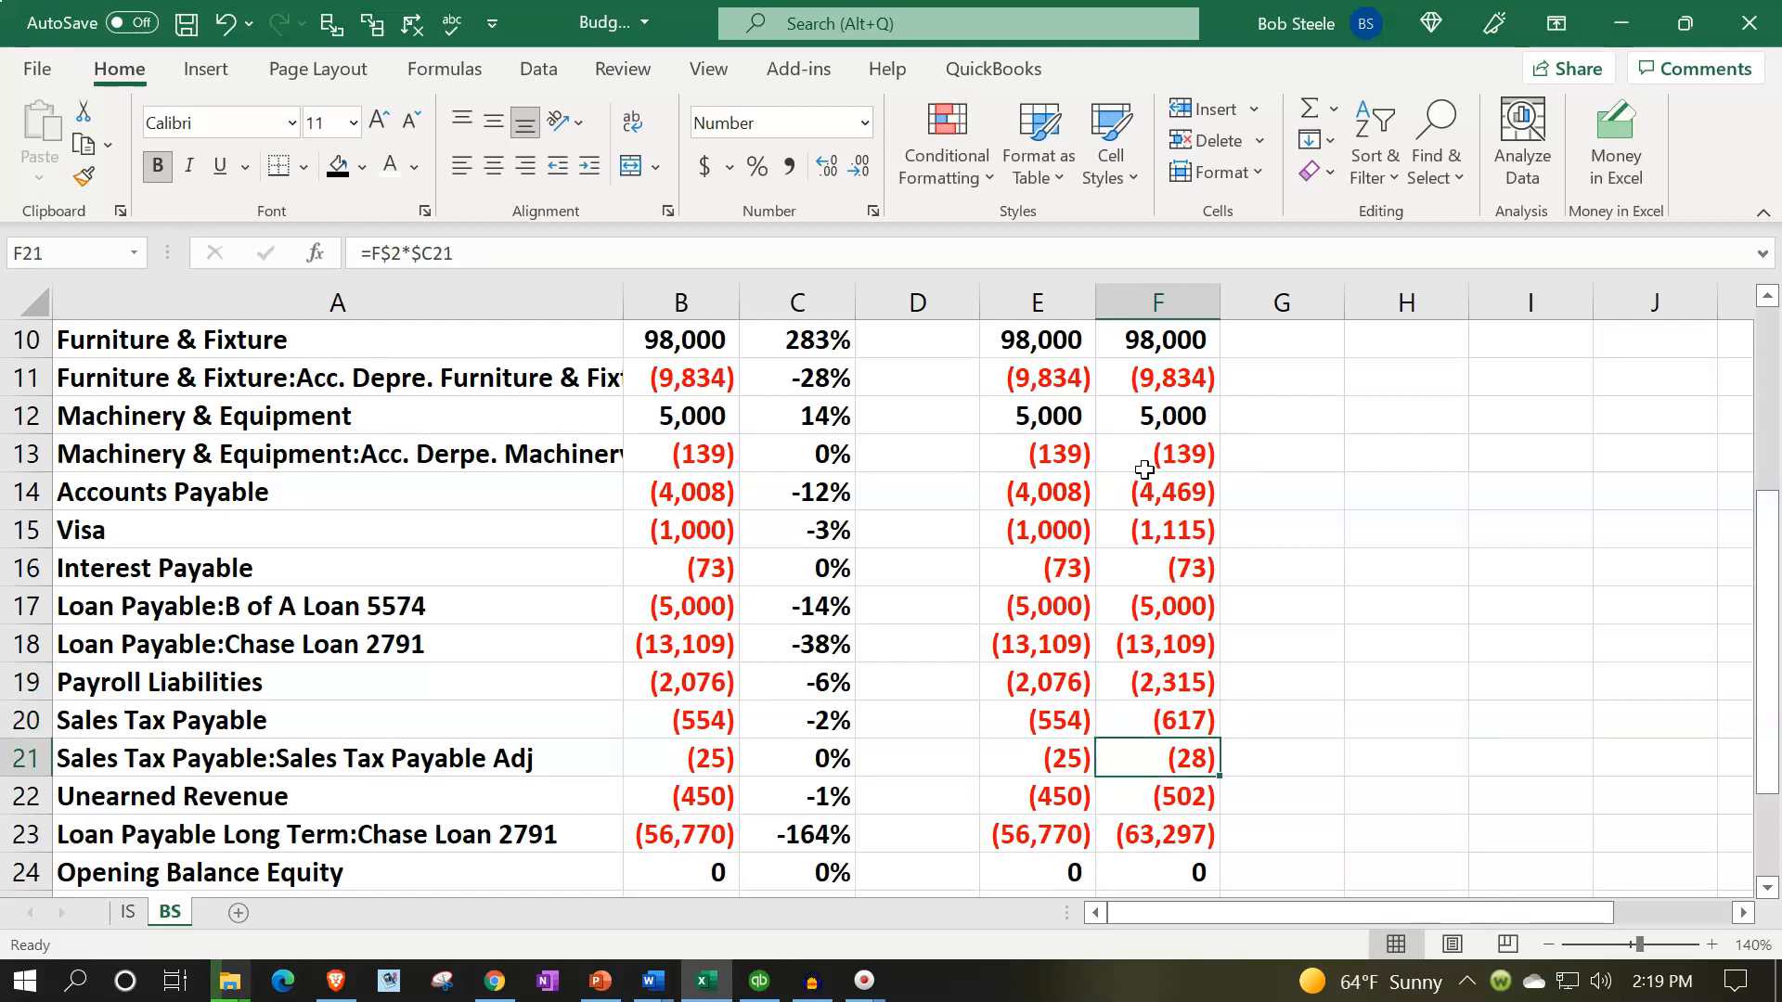
key("Down")
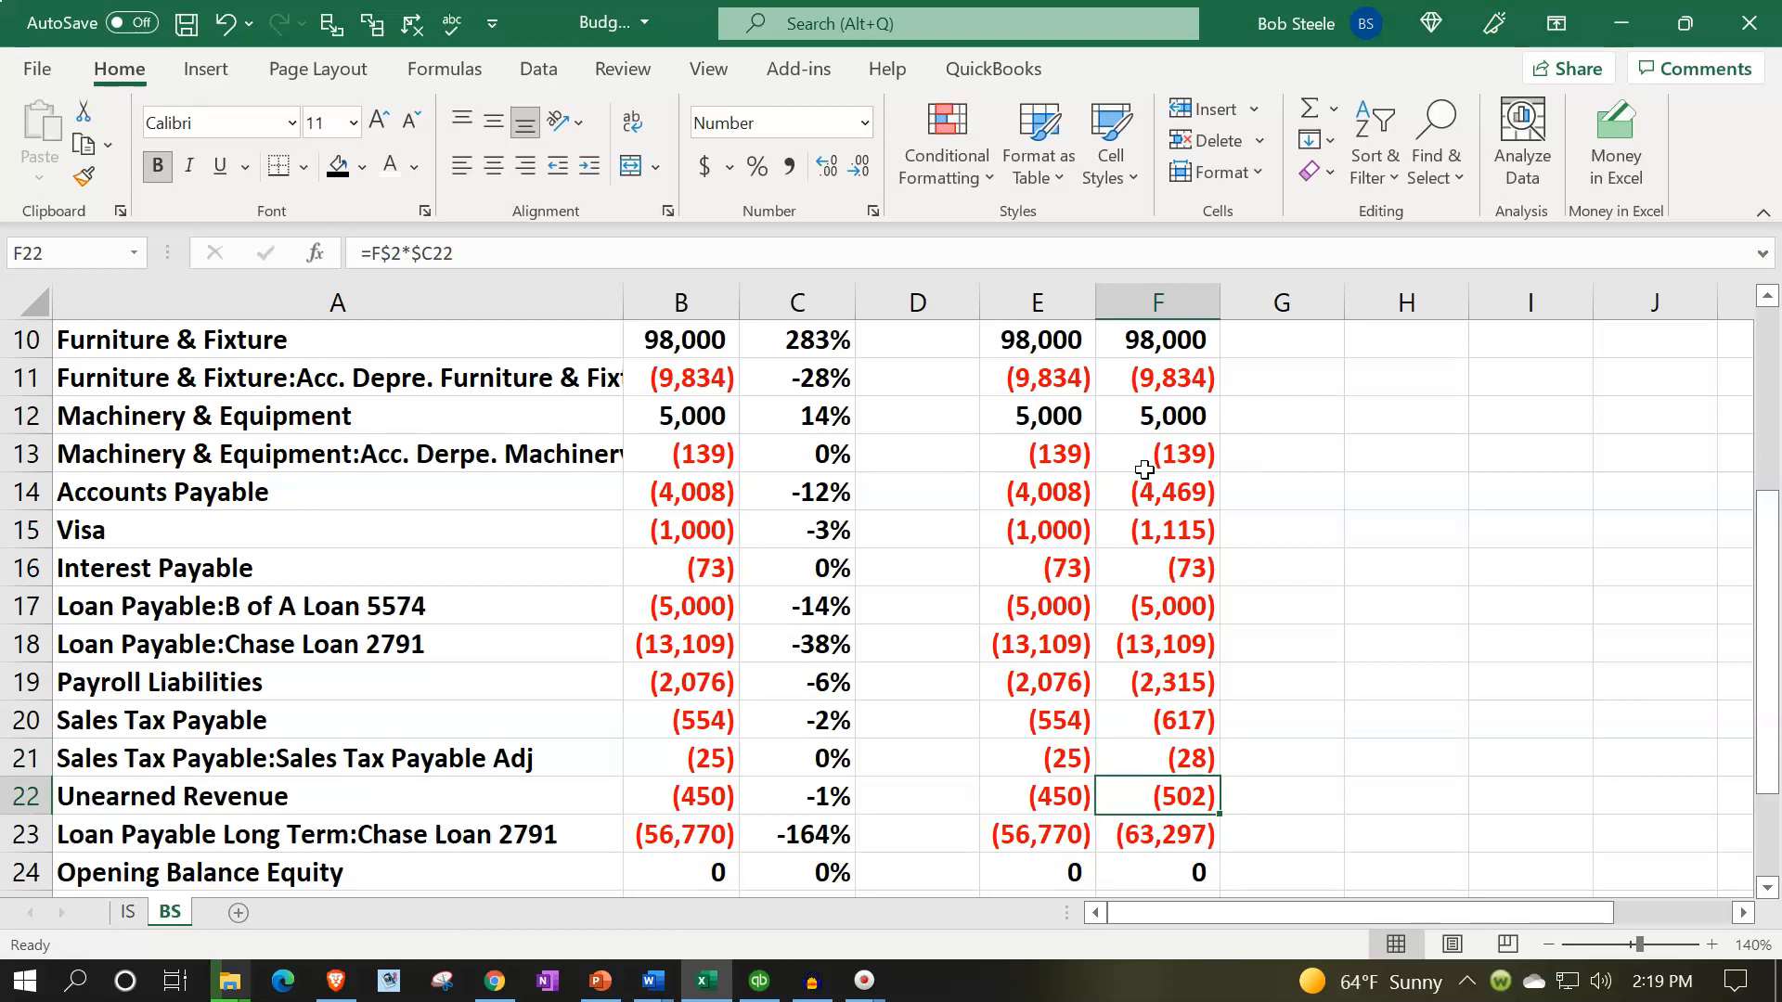
key("Down")
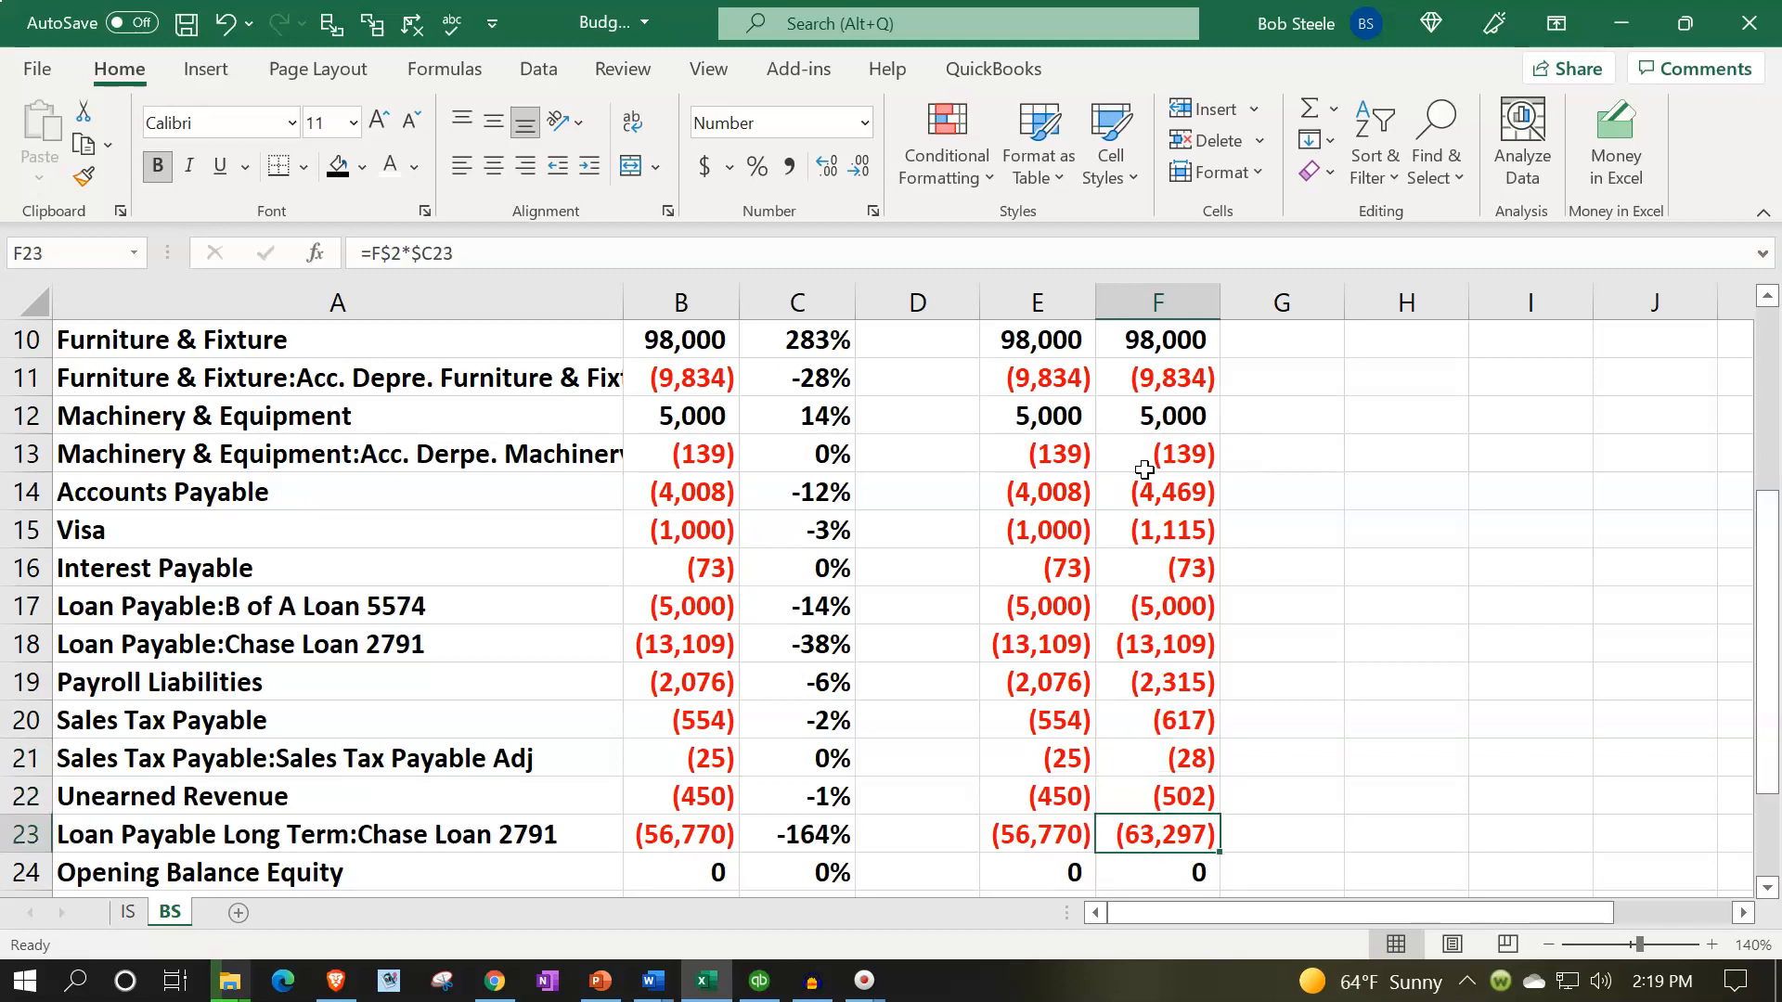
type("=")
key("Left")
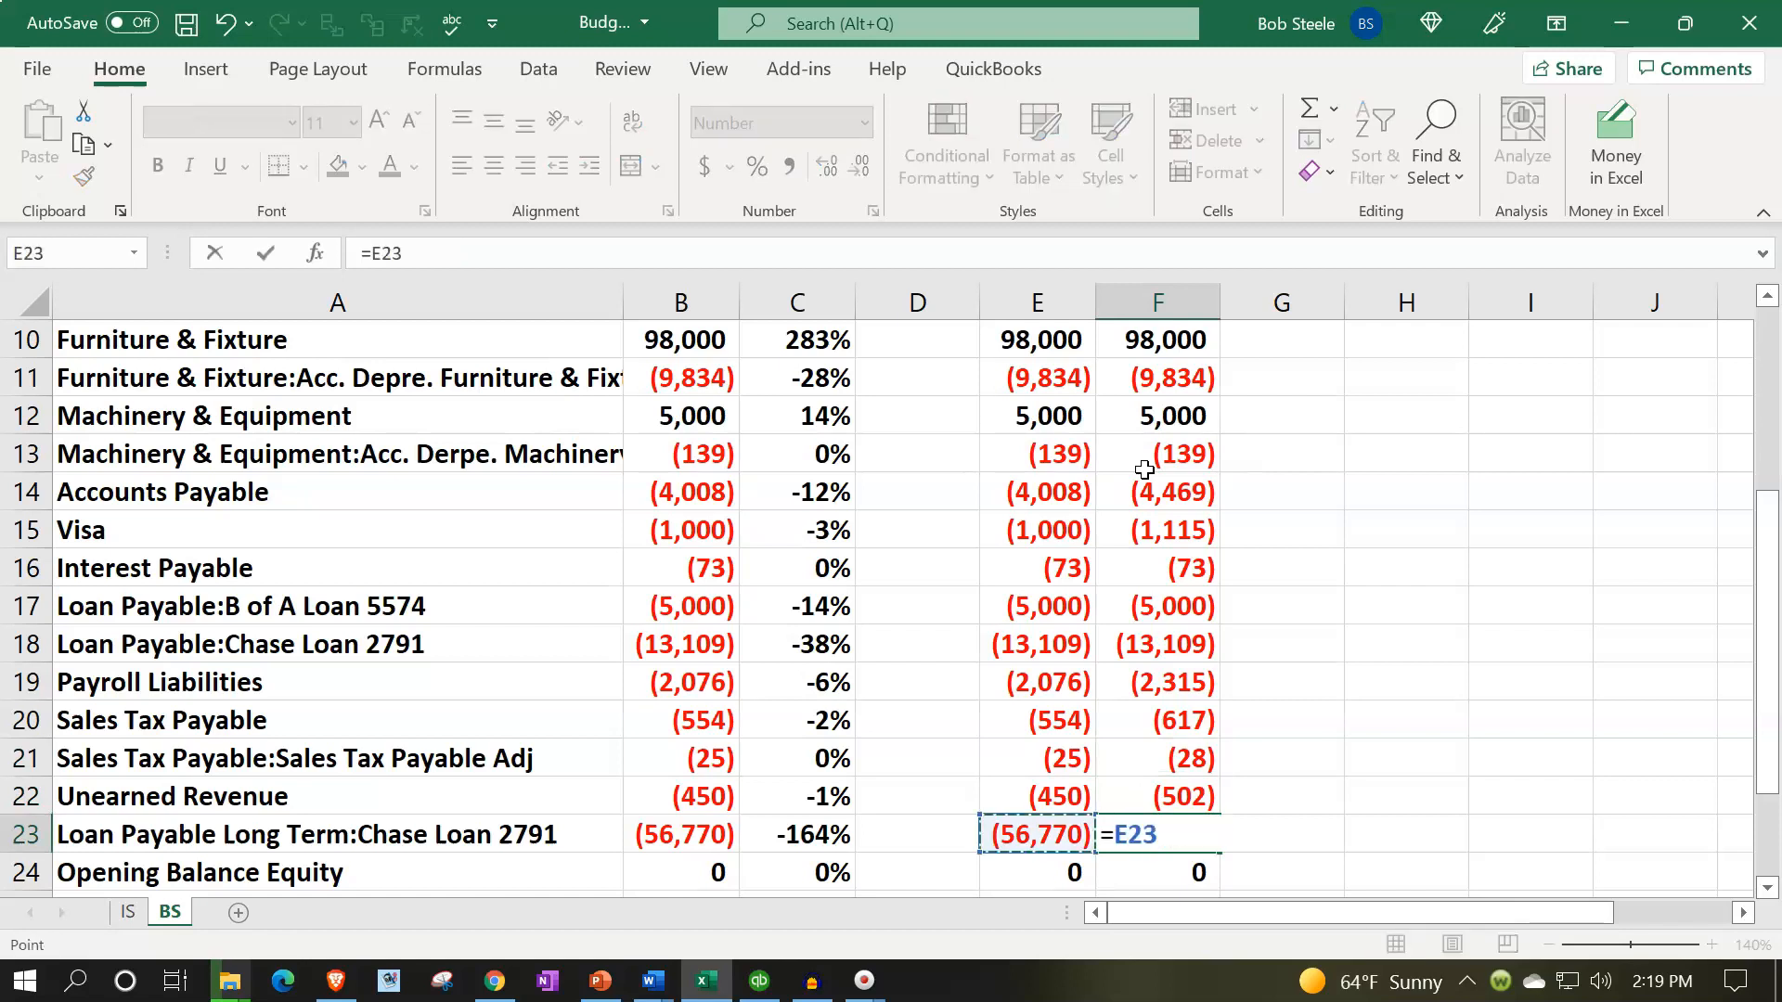
key("Return")
Set February Owner Investment and Owners Draw equal to the January balances, =E25 in F25 and =E26 in F26
key("Down")
key("Down")
key("Down")
key("Down")
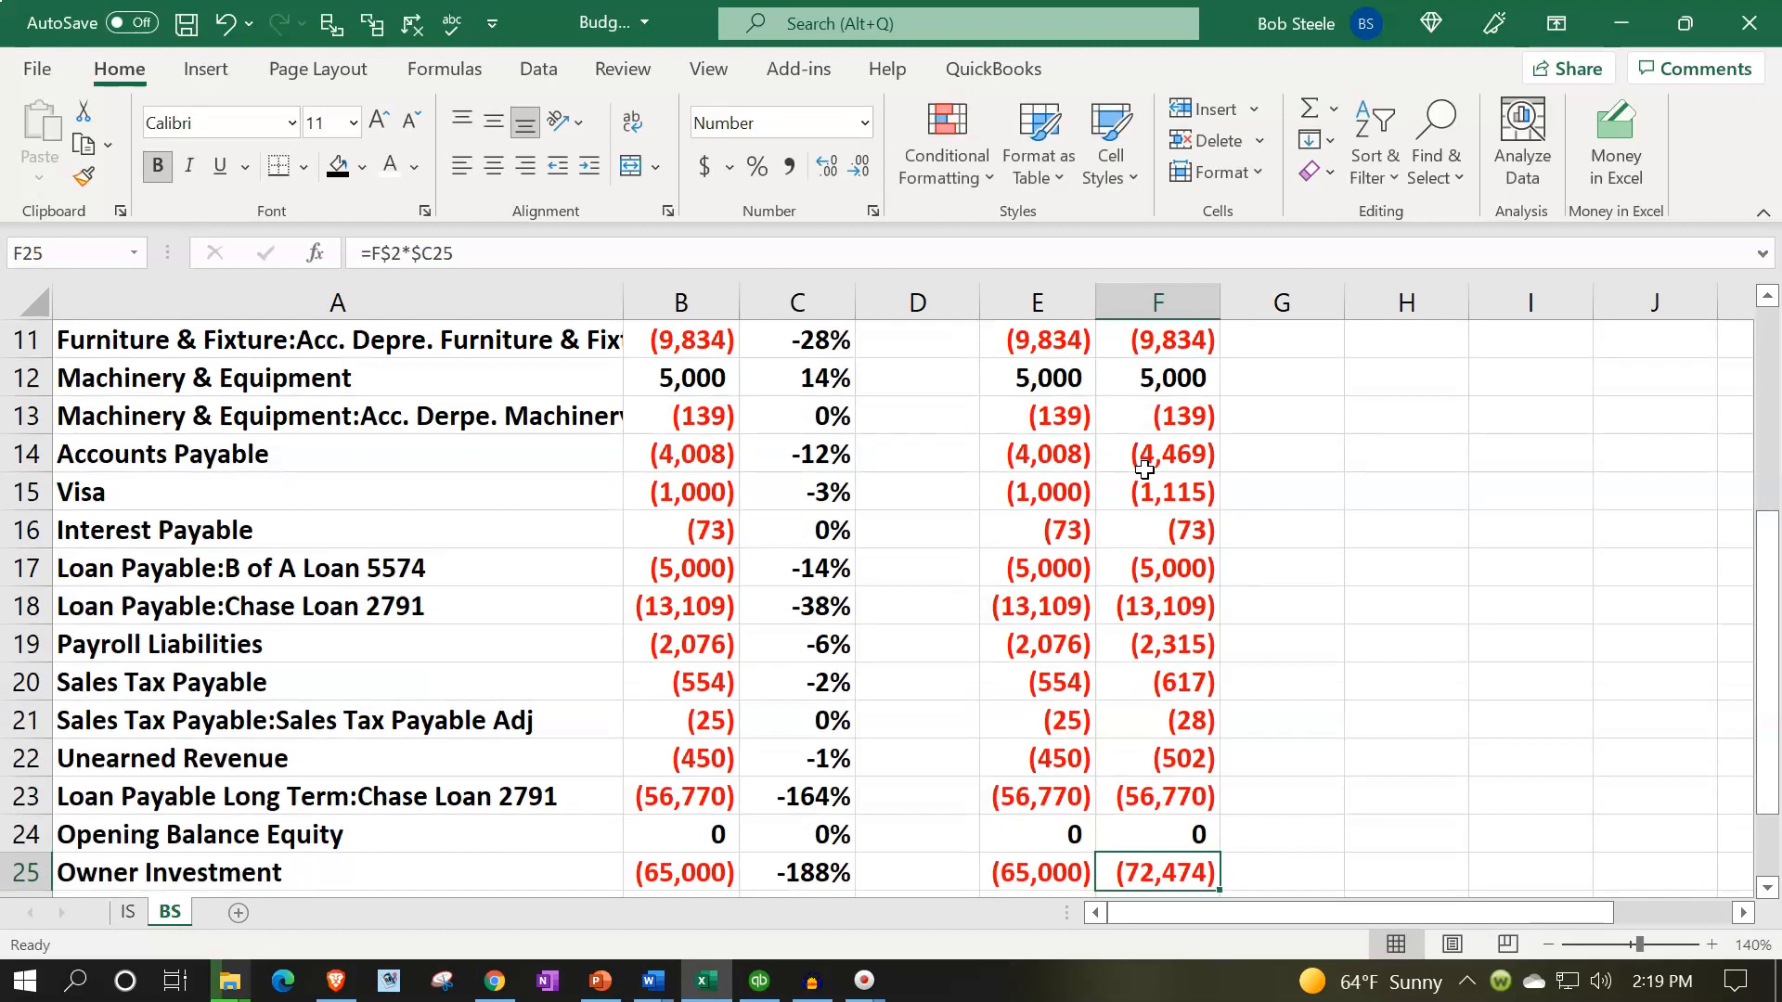
key("Up")
key("Up")
key("Up")
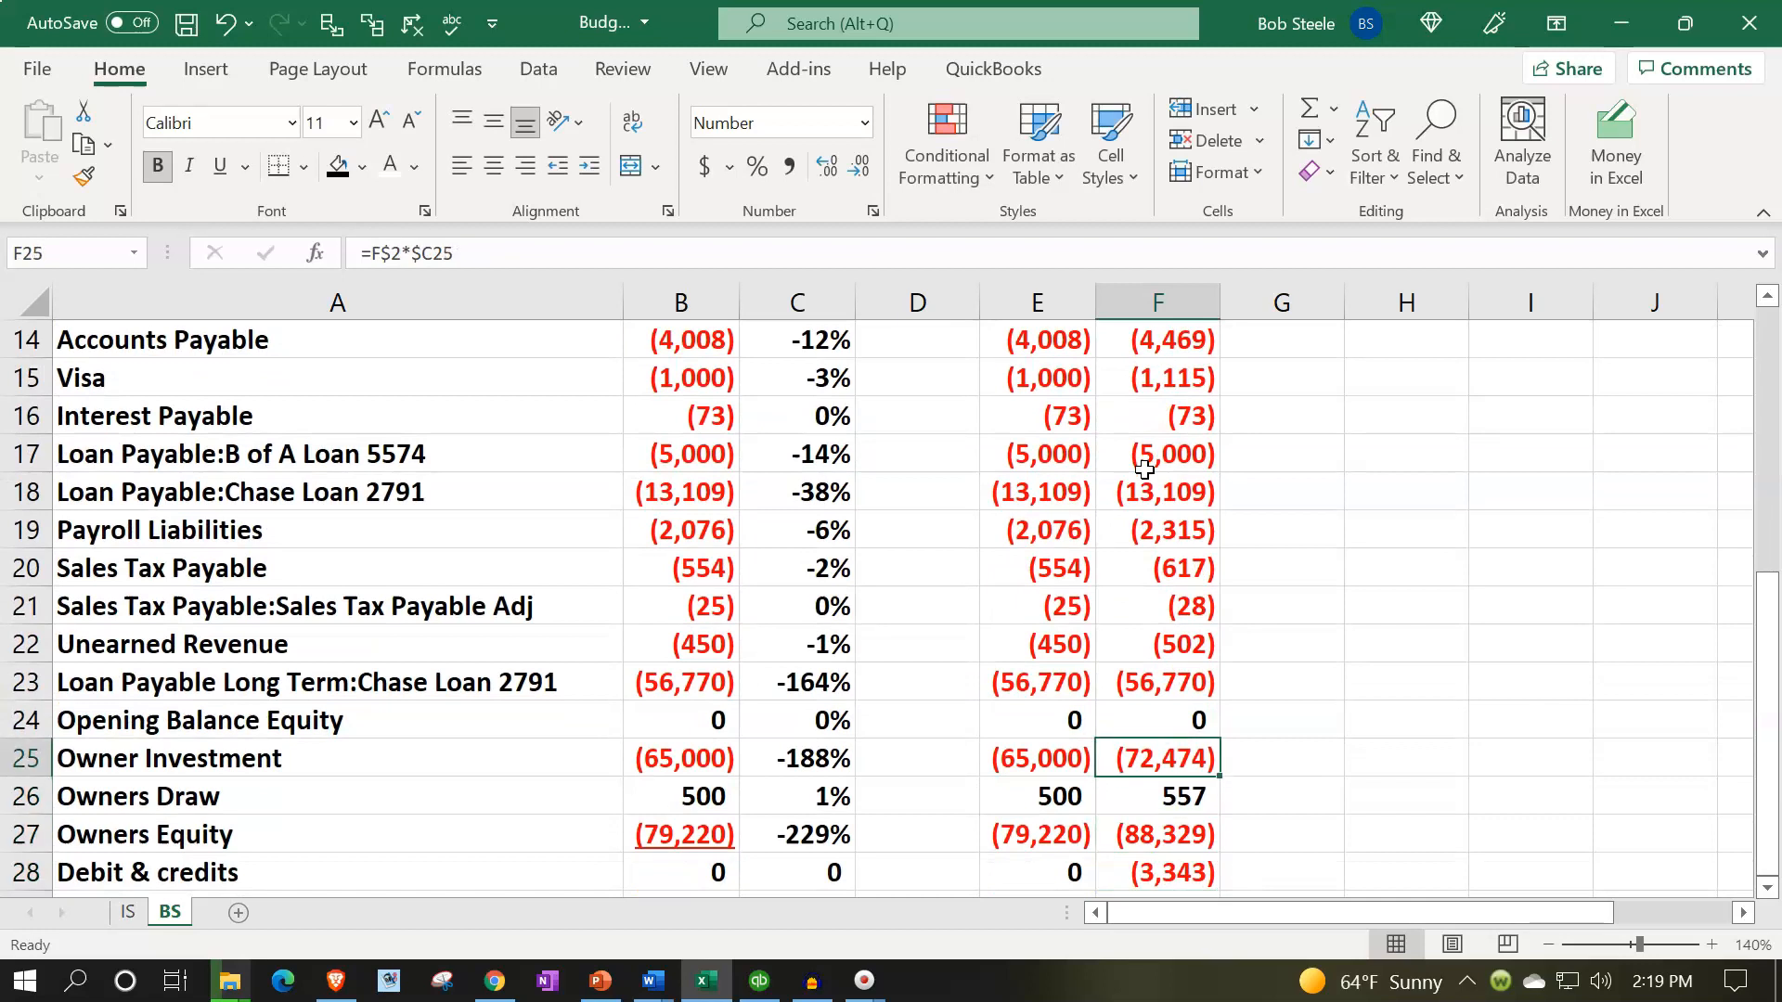
key("Down")
key("Down")
key("Up")
key("Up")
type("=")
key("Left")
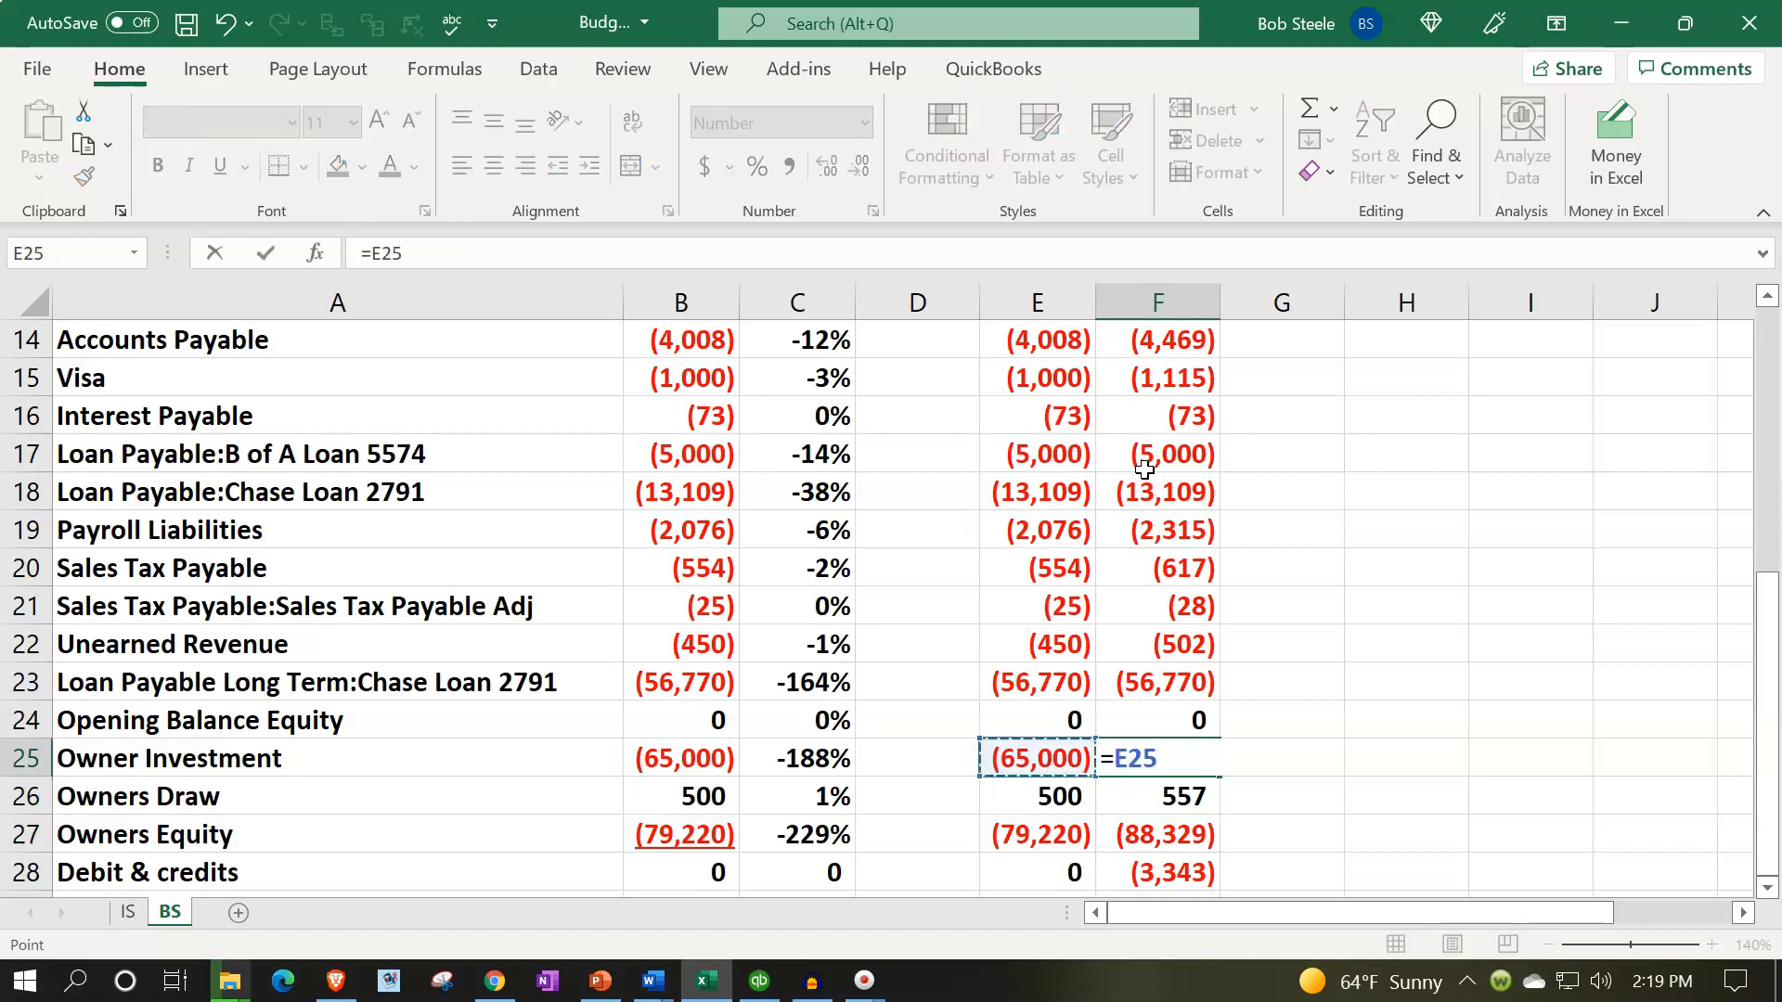
key("Return")
type("=")
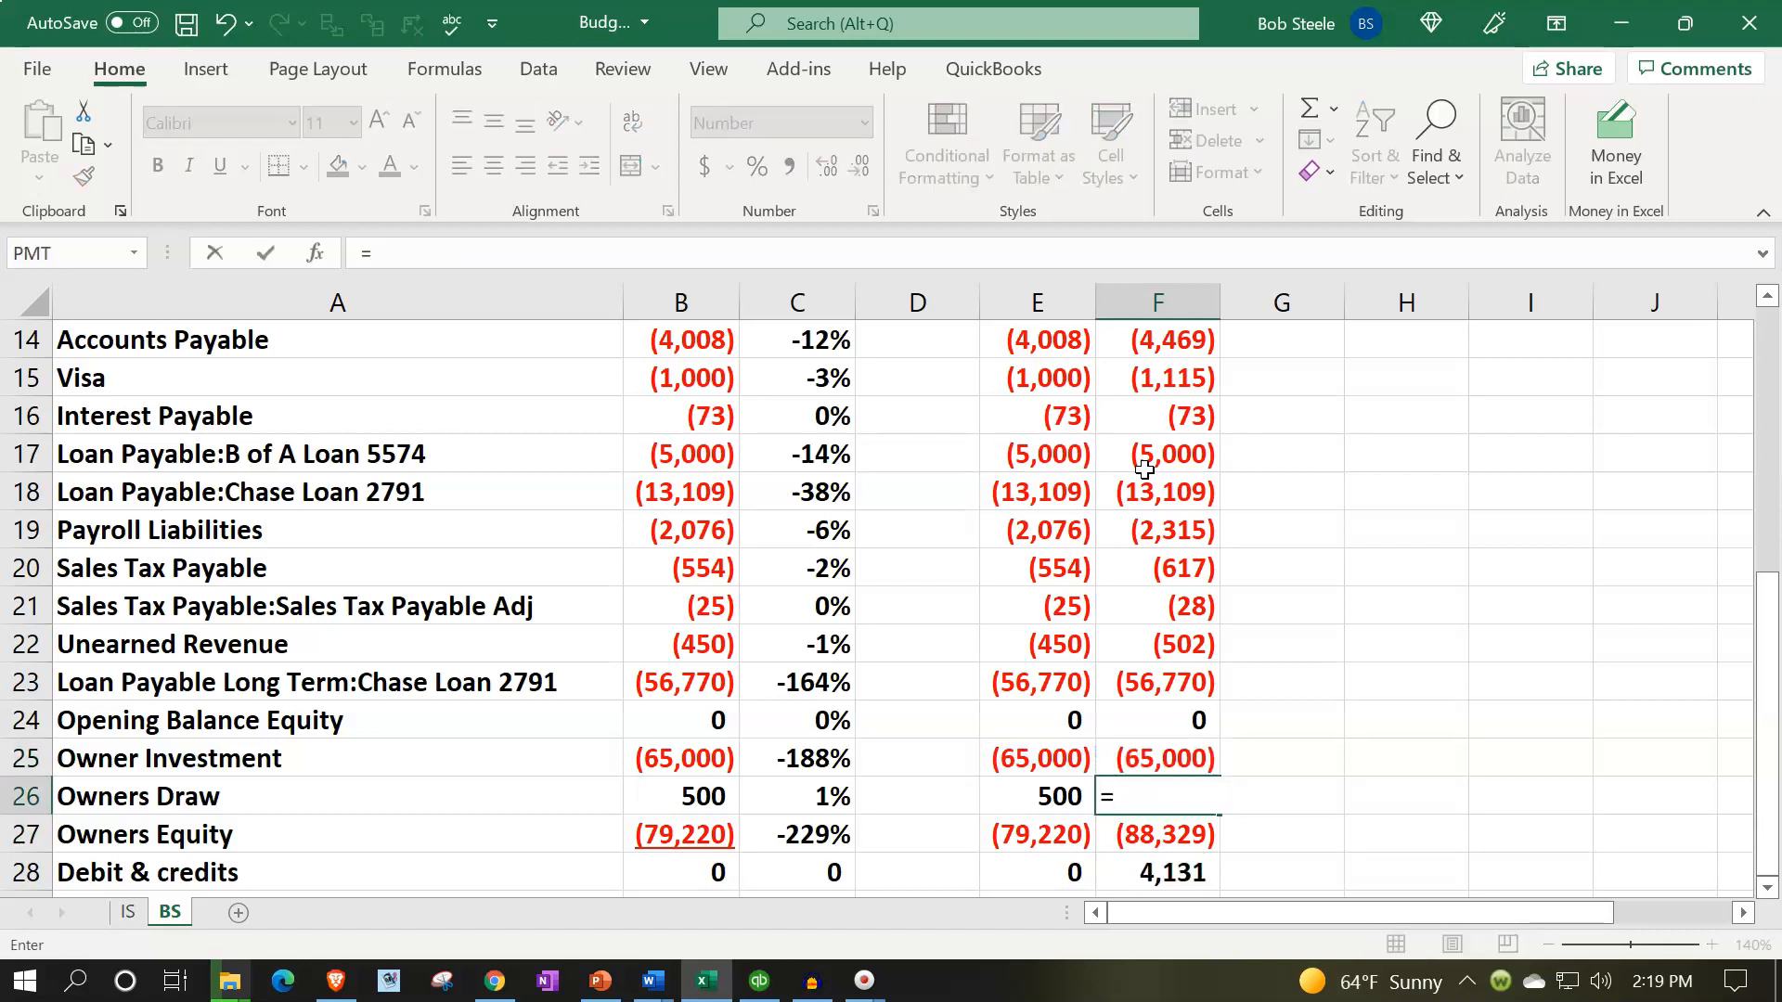
key("Left")
key("Return")
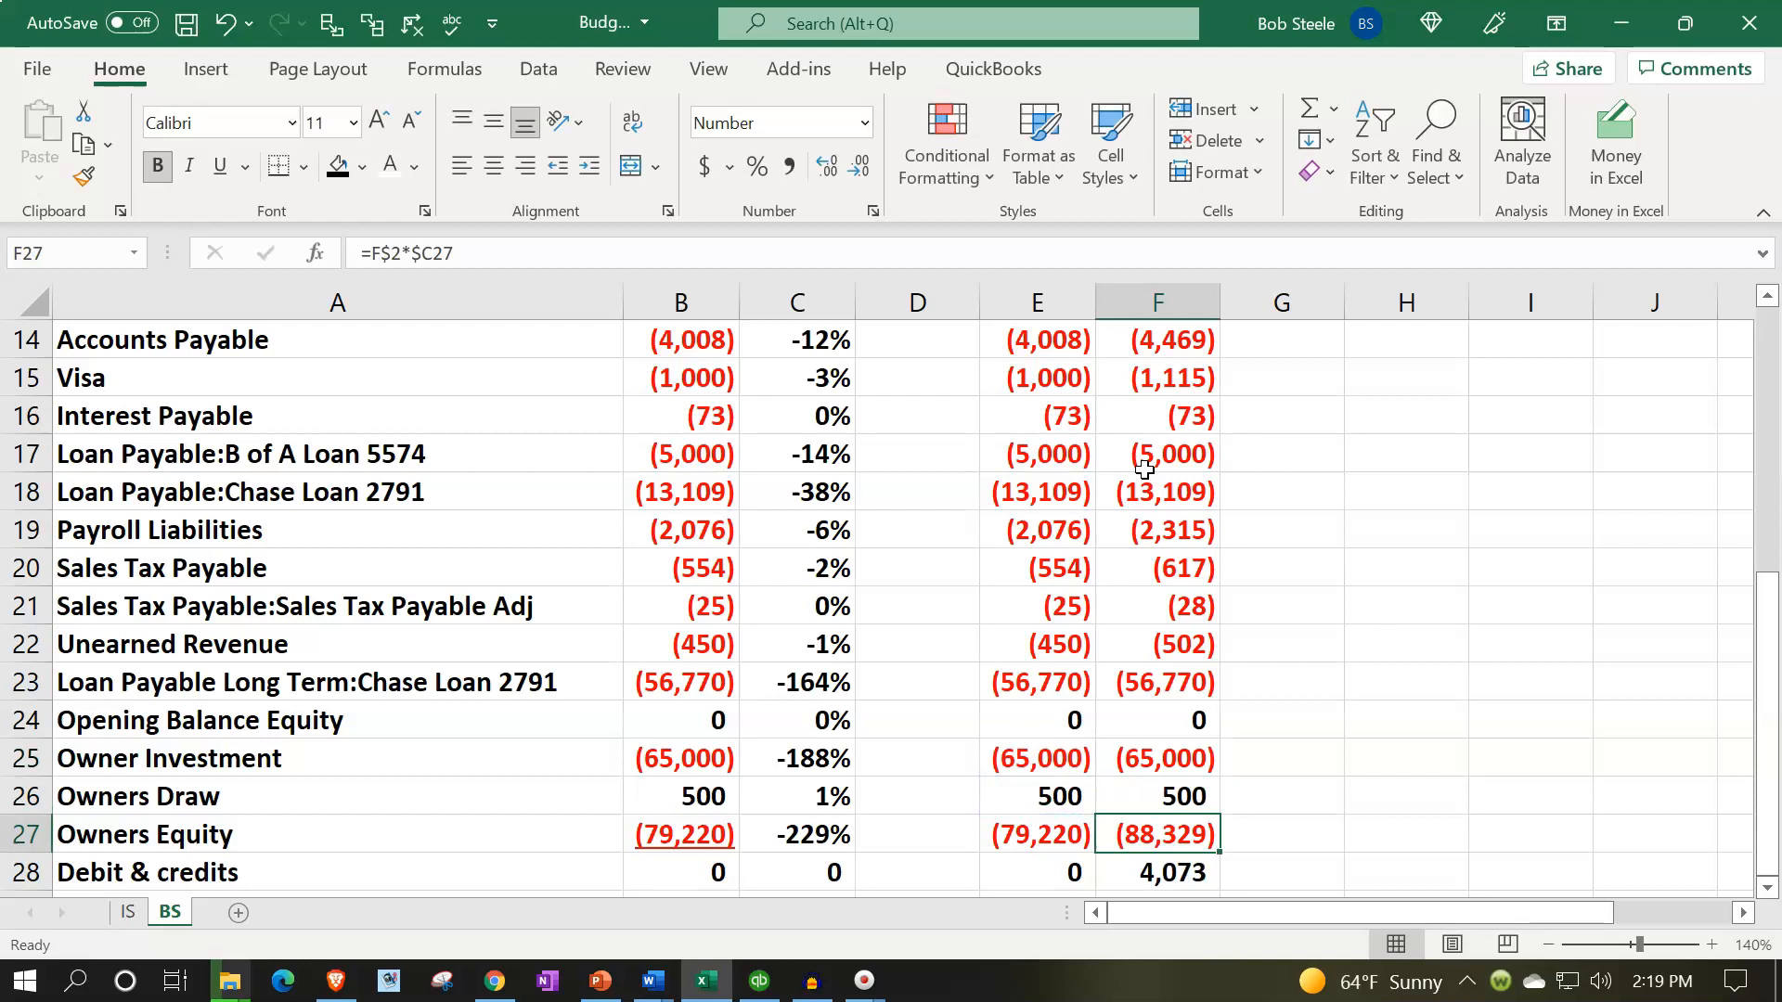
Make February Owners Equity in F27 the balancing figure with a negative SUM of the February balances from Checking through Owners Draw
key("Down")
key("Down")
key("Down")
key("Up")
key("Up")
key("Up")
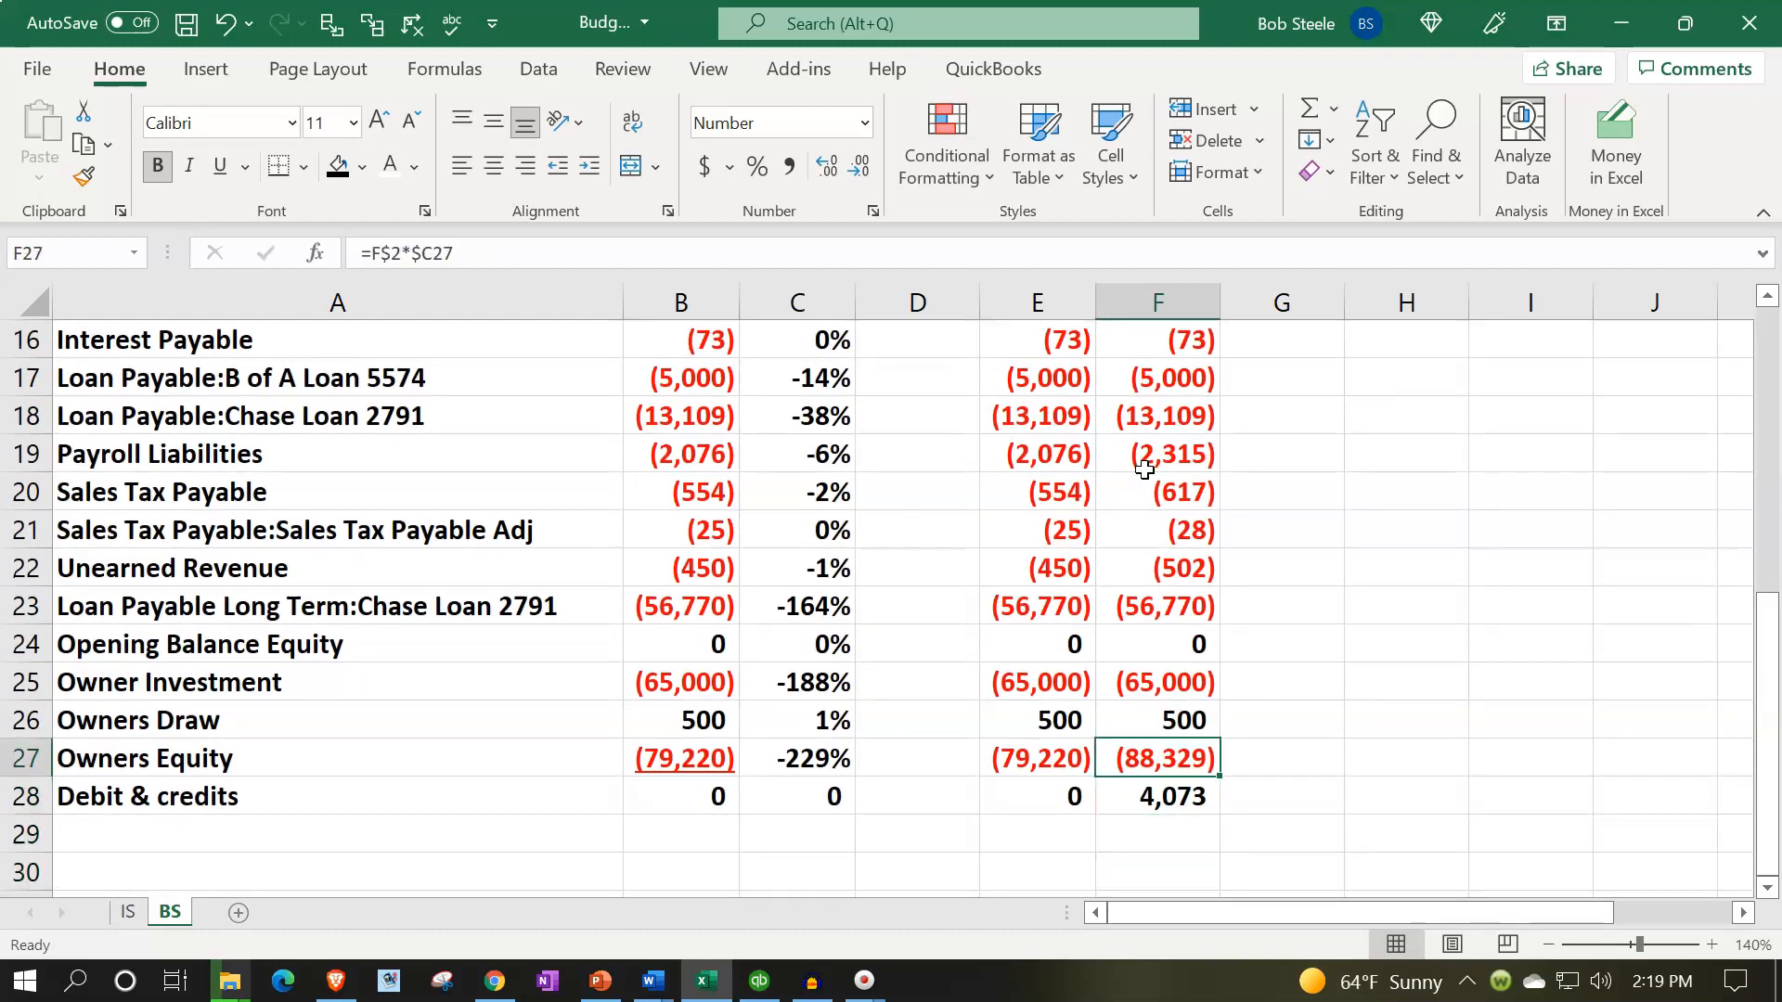
type("-sum(")
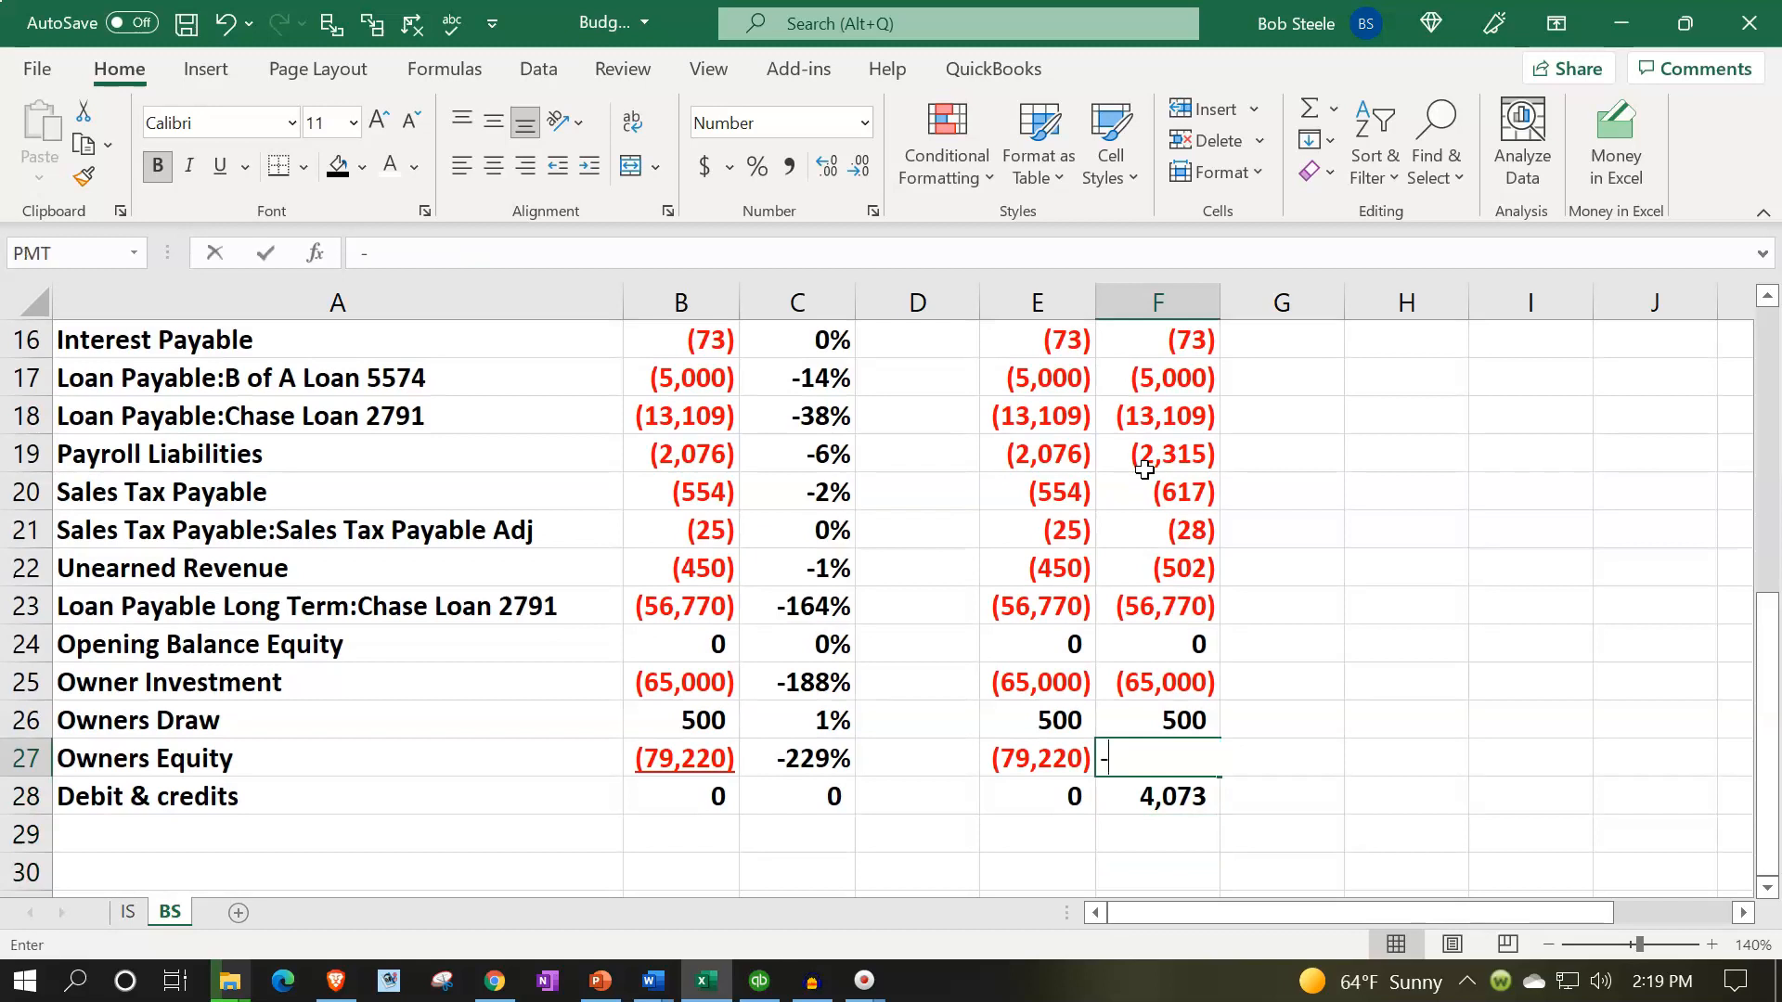
key("shift+Up")
key("shift+Up")
key("shift+Up")
key("shift+Up")
key("shift+Up")
key("shift+Up")
key("shift+Up")
key("shift+Up")
key("shift+Up")
key("shift+Up")
key("shift+Up")
key("shift+Up")
key("shift+Up")
key("shift+Up")
key("shift+Up")
key("shift+Up")
key("shift+Up")
key("shift+Up")
key("shift+Up")
key("shift+Up")
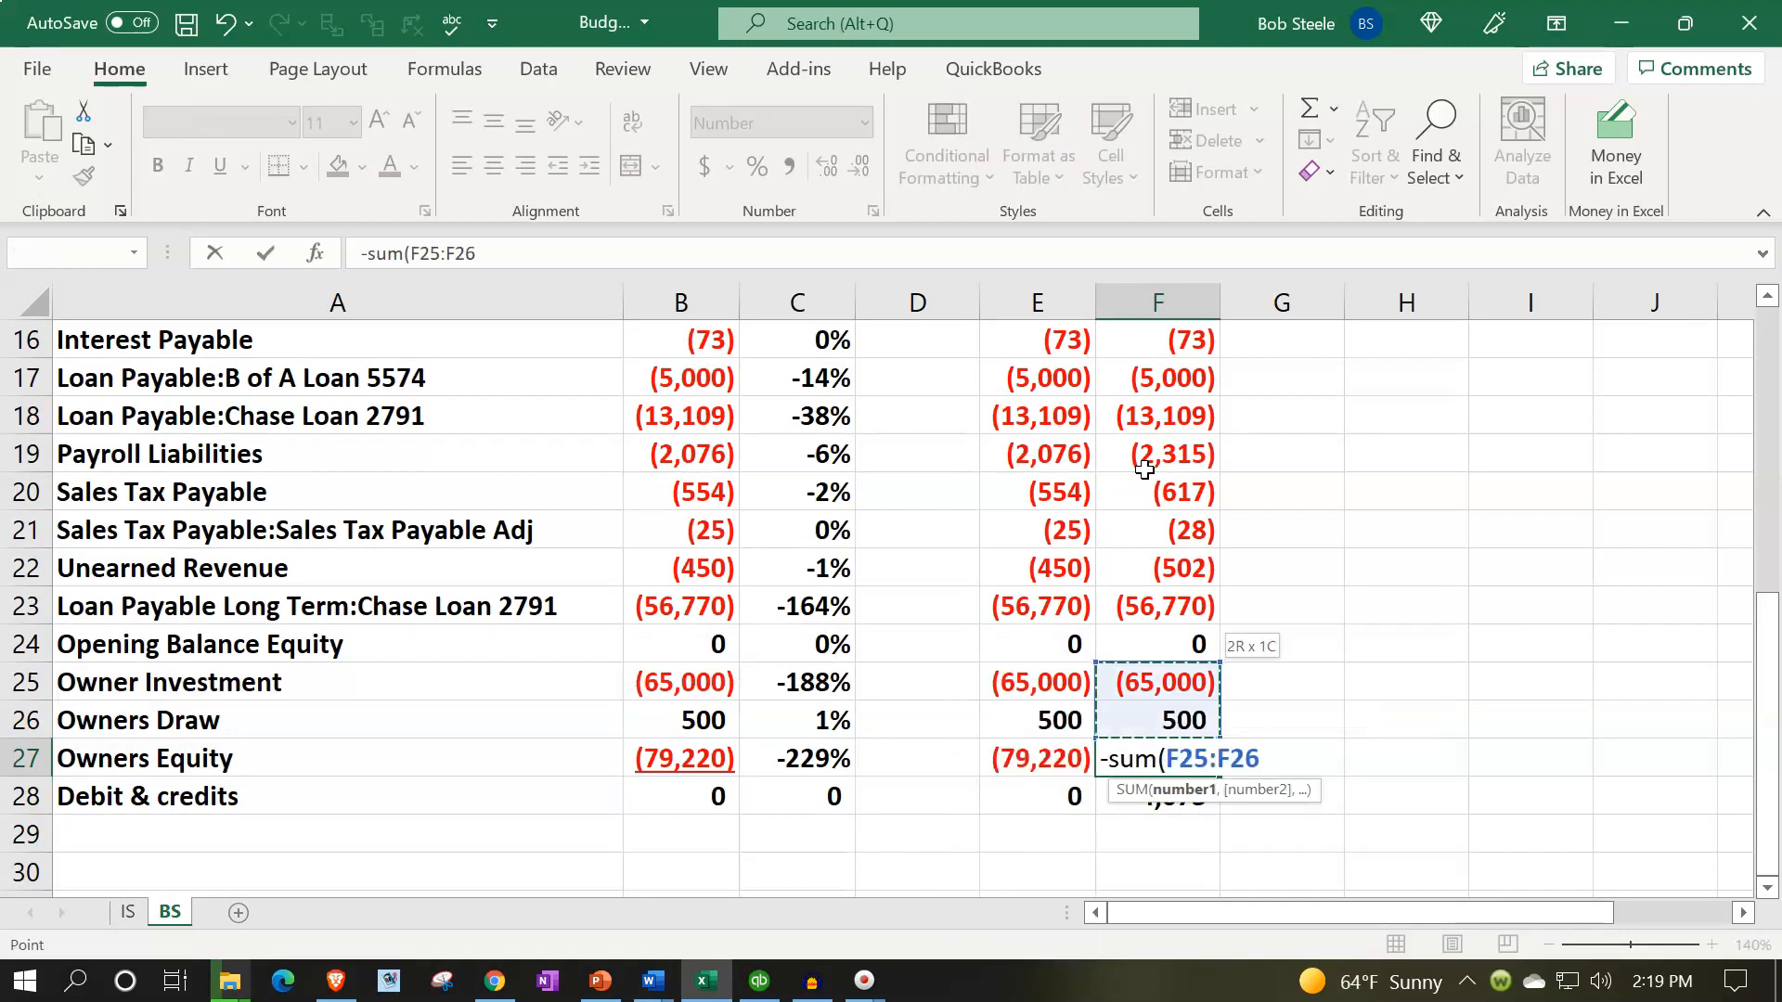
scroll(1144, 470, "up", 1)
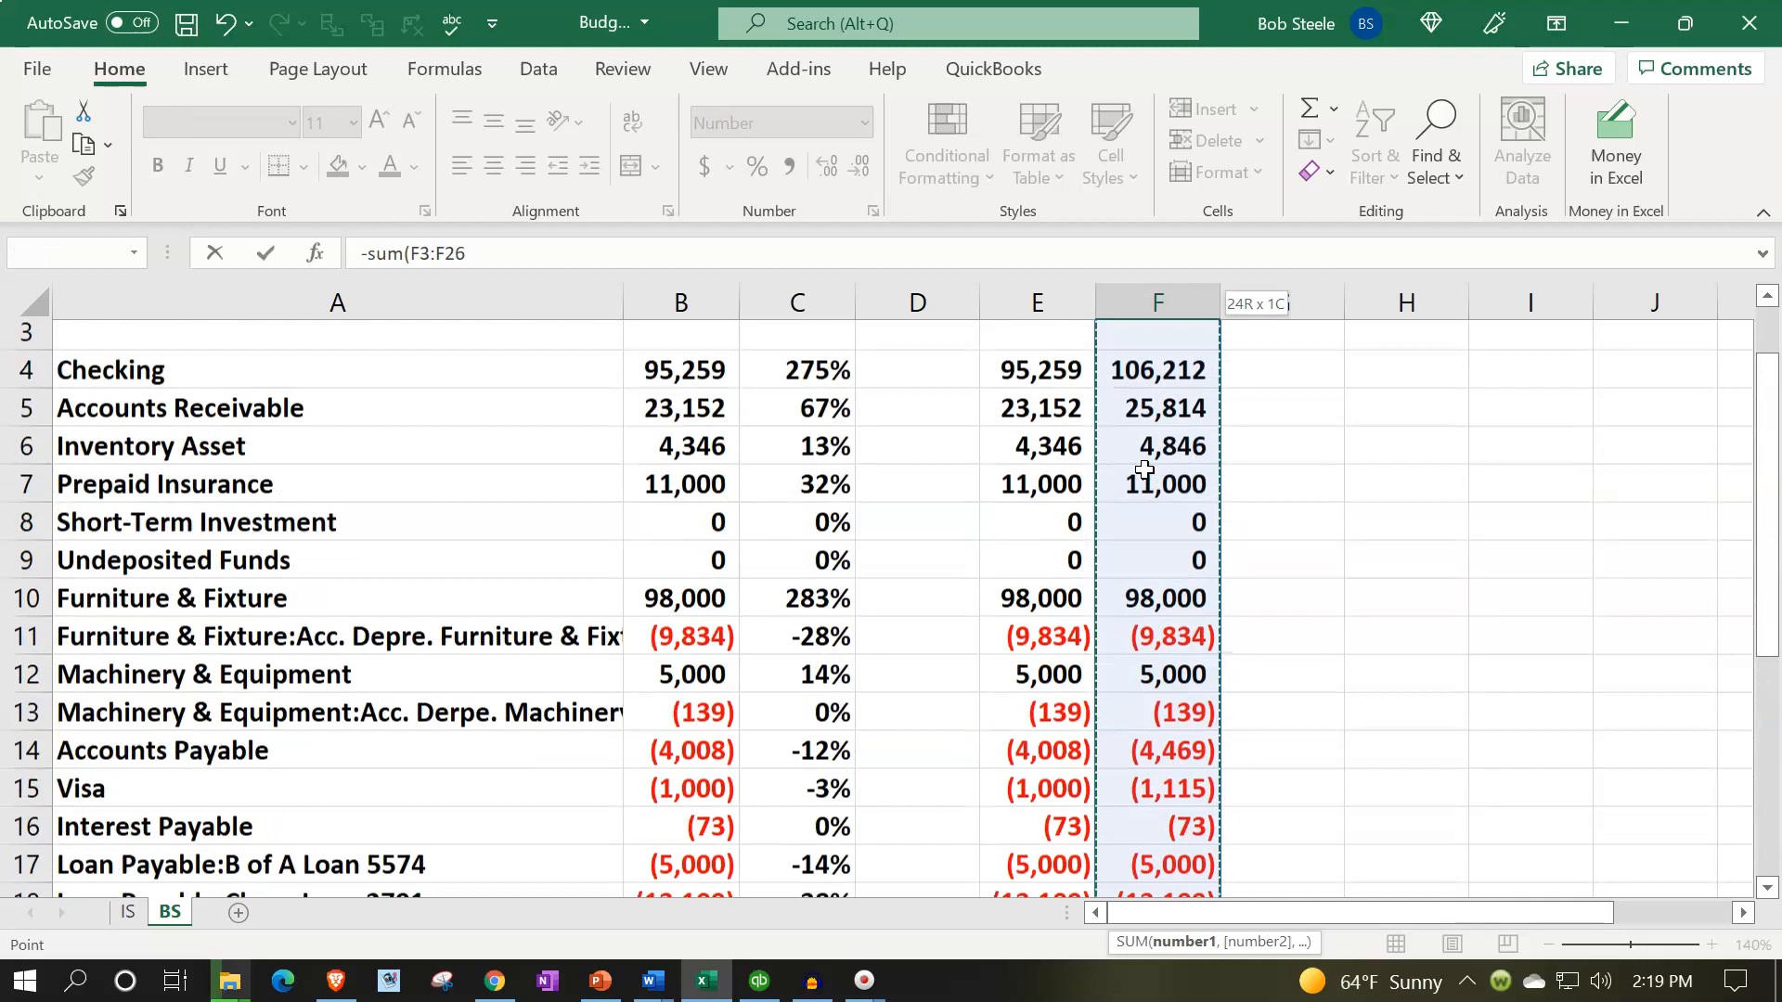
key("Return")
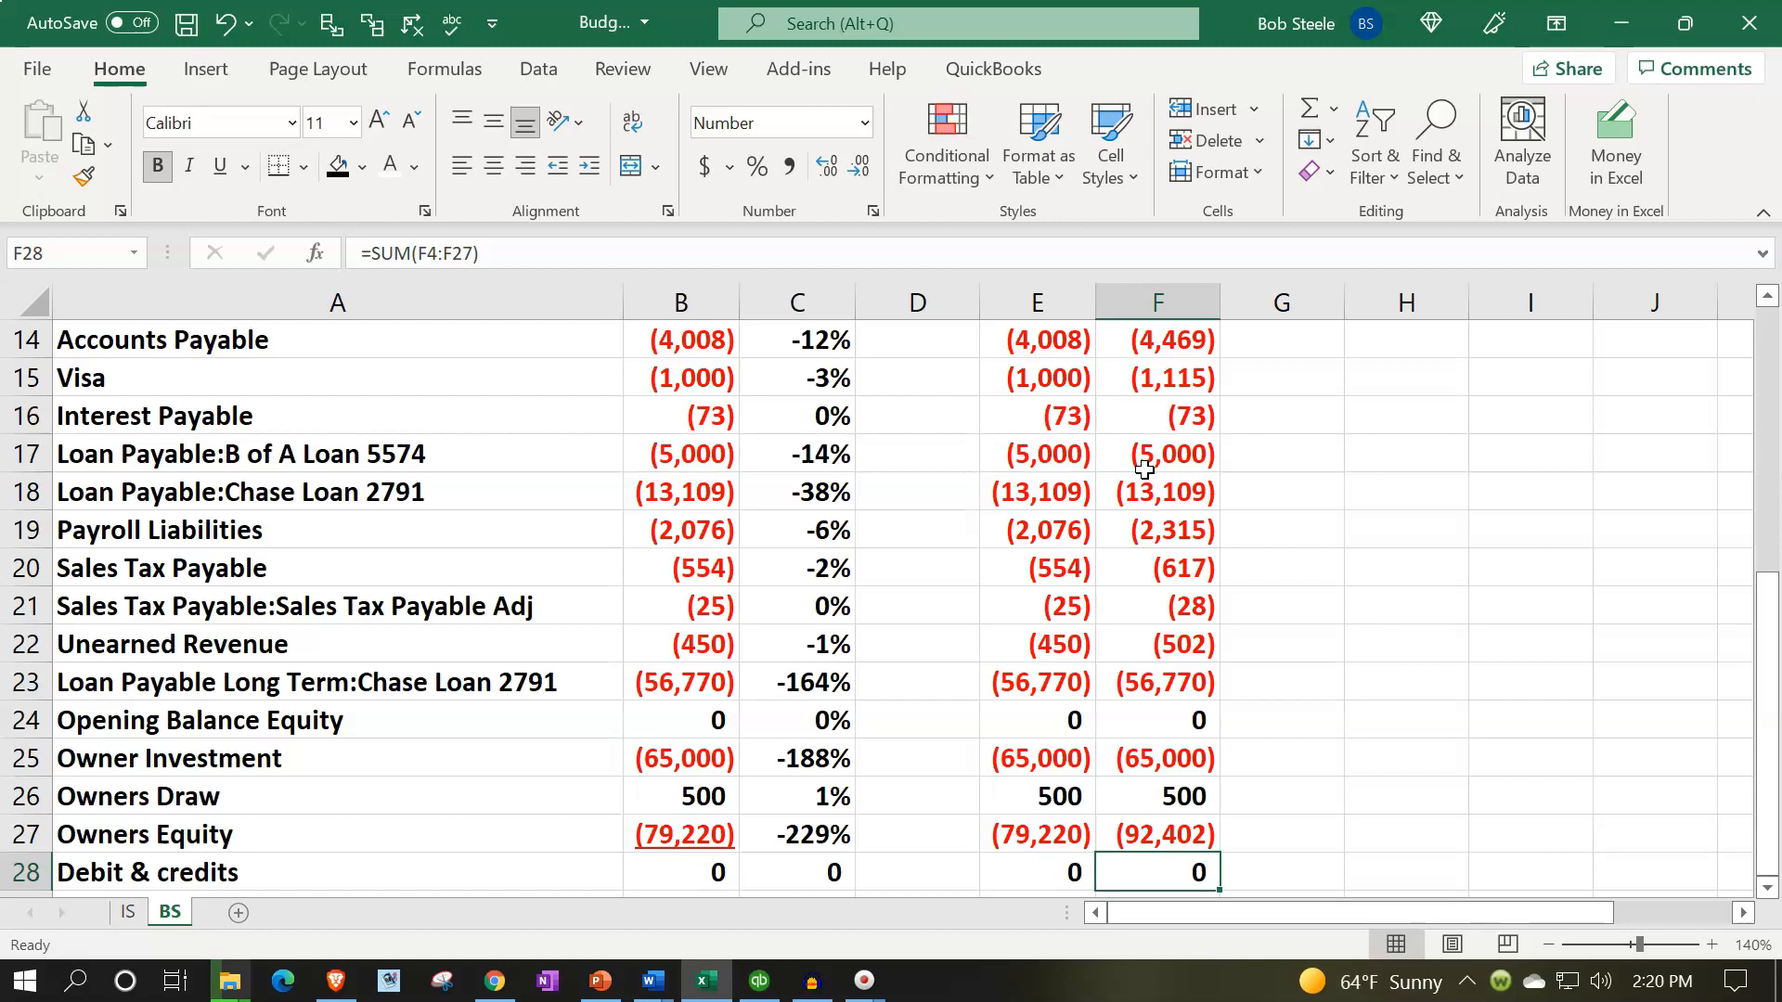
Copy the February formulas in F4:F28 across the March to December columns, through column P
scroll(1203, 810, "up", 1)
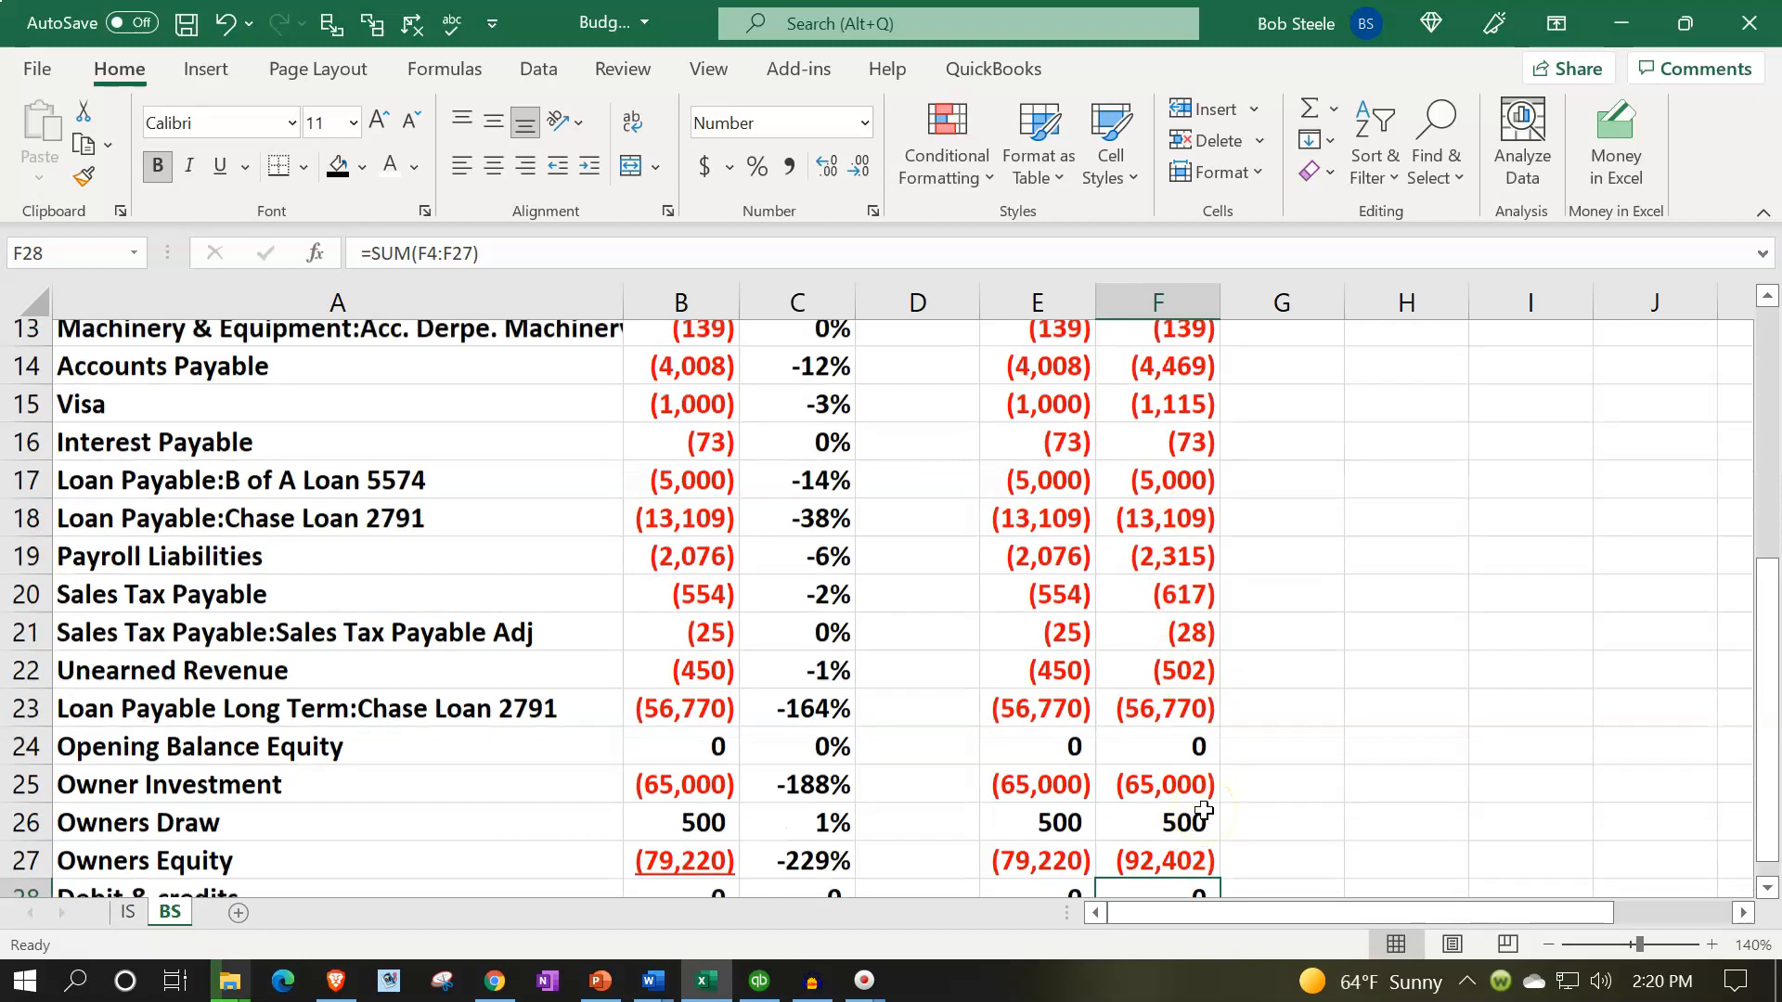
scroll(1203, 810, "up", 4)
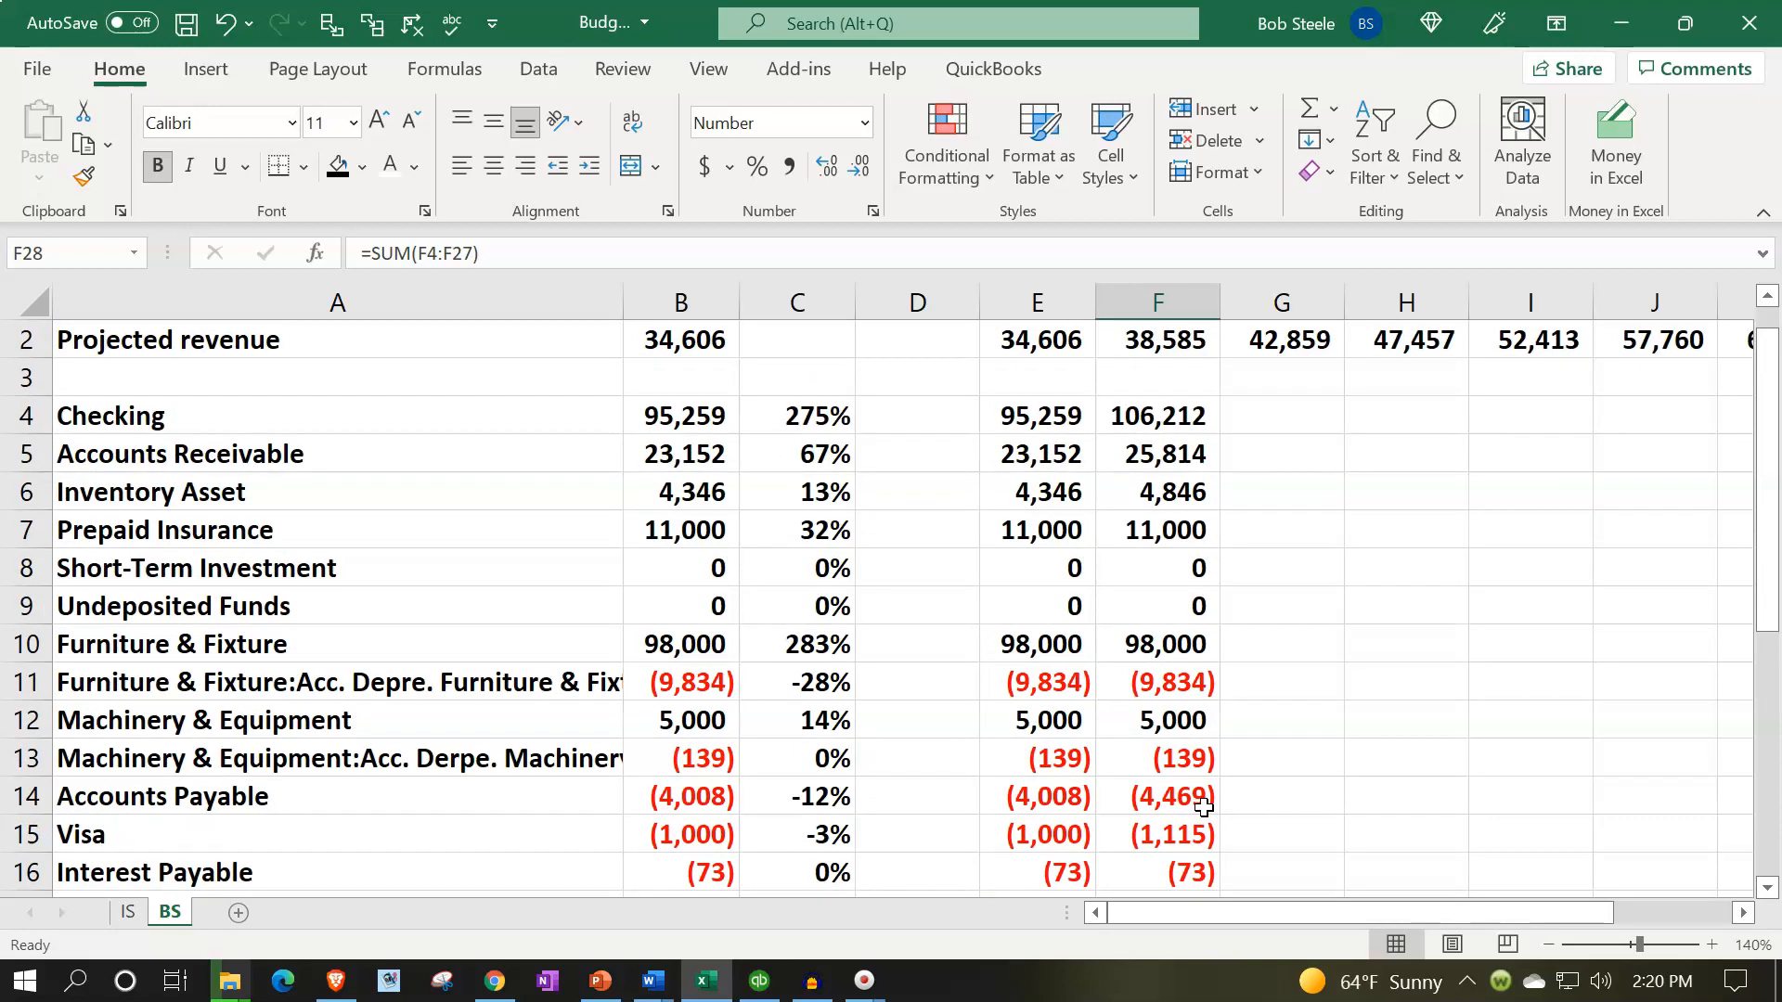
left_click_drag(1165, 413, 1659, 820)
scroll(1578, 710, "up", 5)
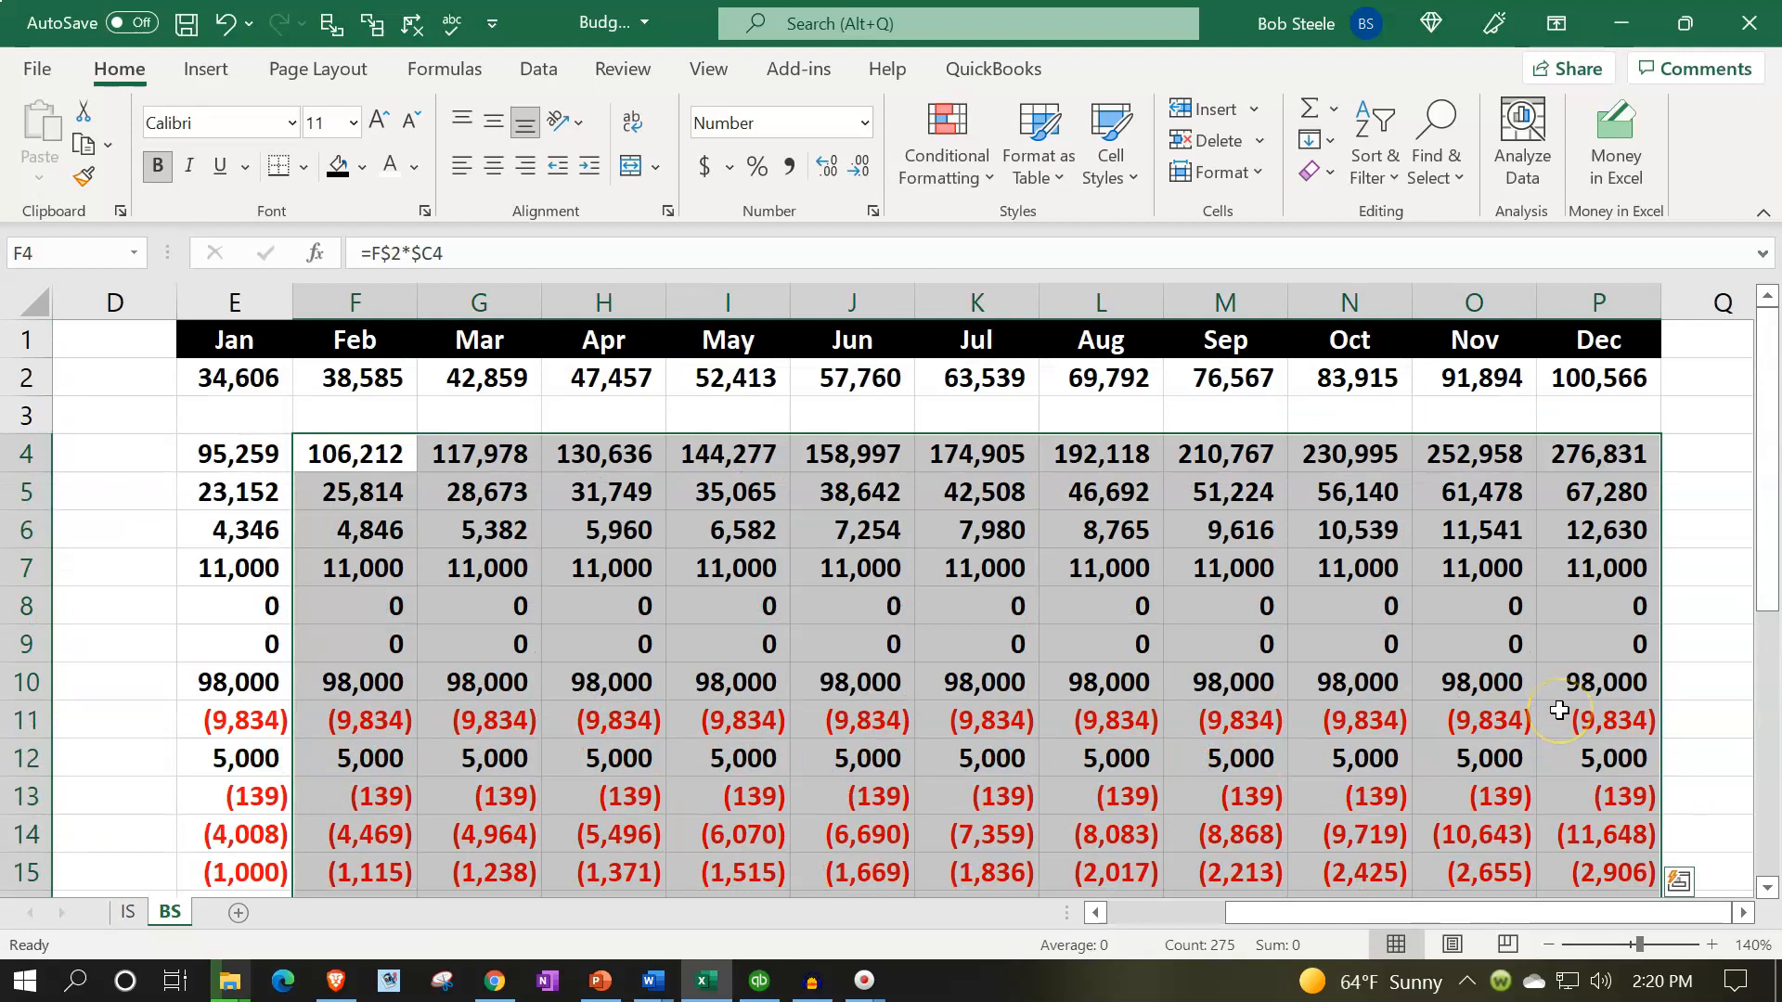
scroll(1559, 710, "down", 4)
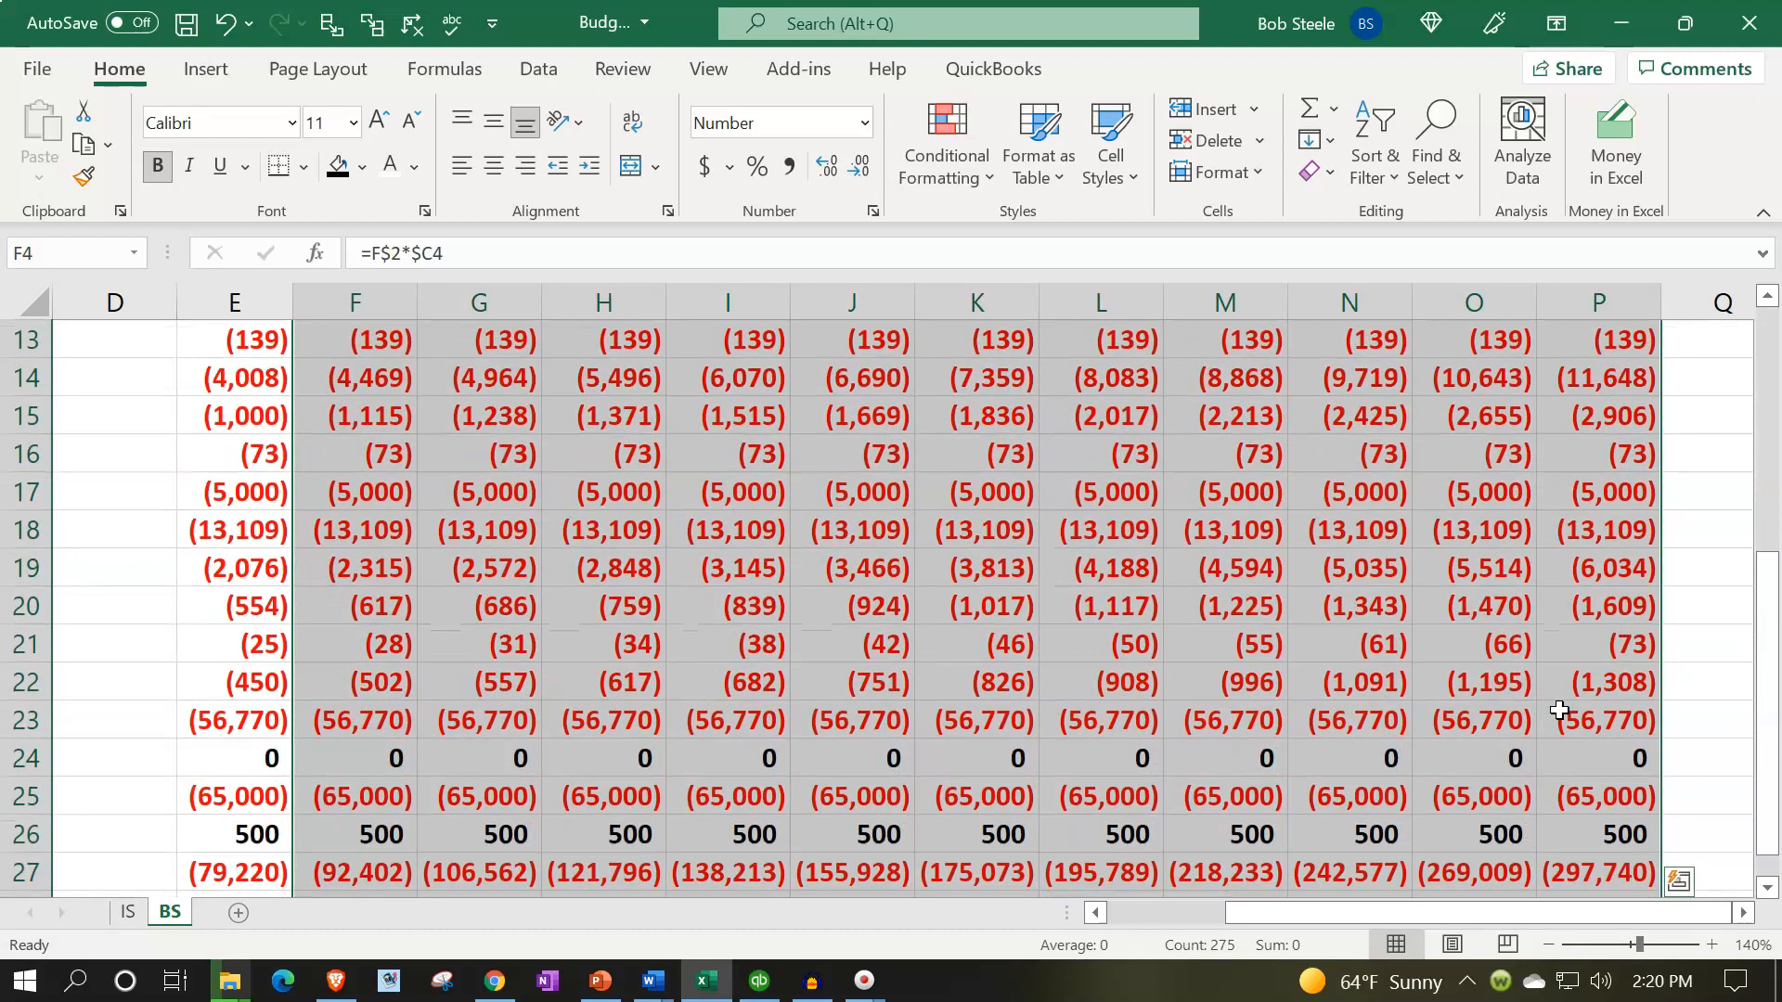
scroll(1559, 710, "down", 2)
left_click(1479, 783)
Inspect the copied percentage-of-revenue formulas for December Checking in P4 and November Accounts Receivable and Inventory Asset in O5 and O6
scroll(1484, 785, "up", 5)
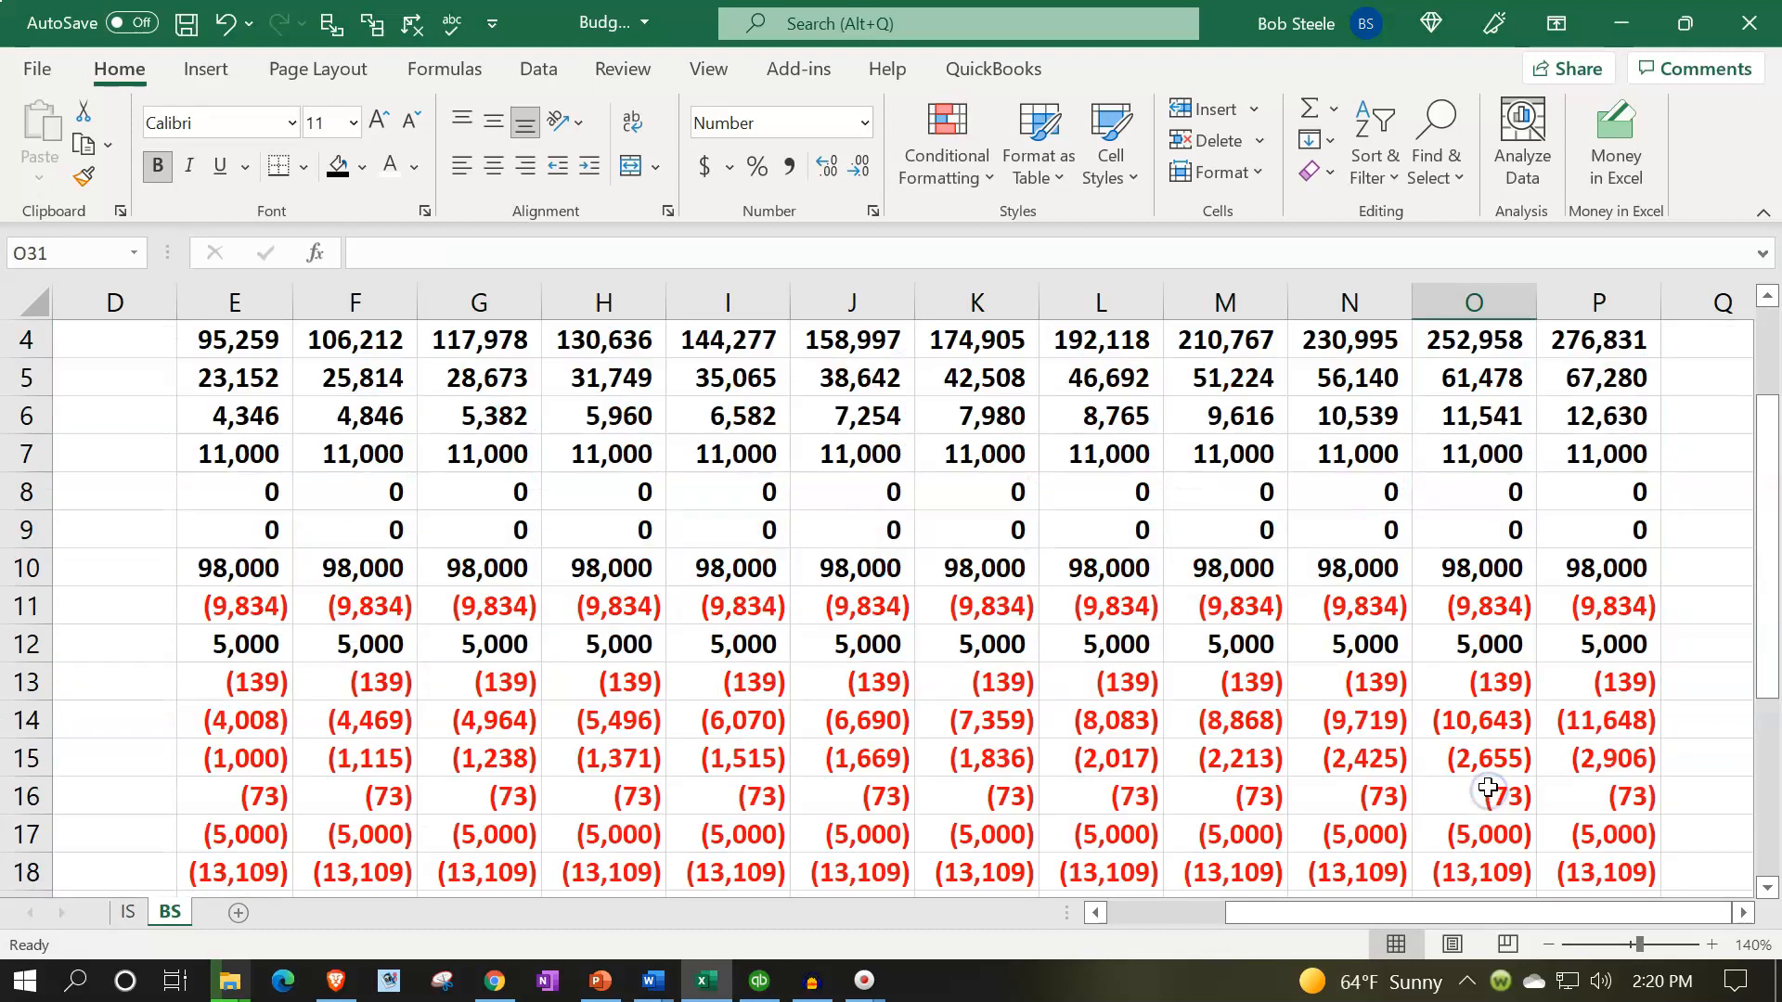
scroll(1488, 787, "up", 1)
double_click(1577, 456)
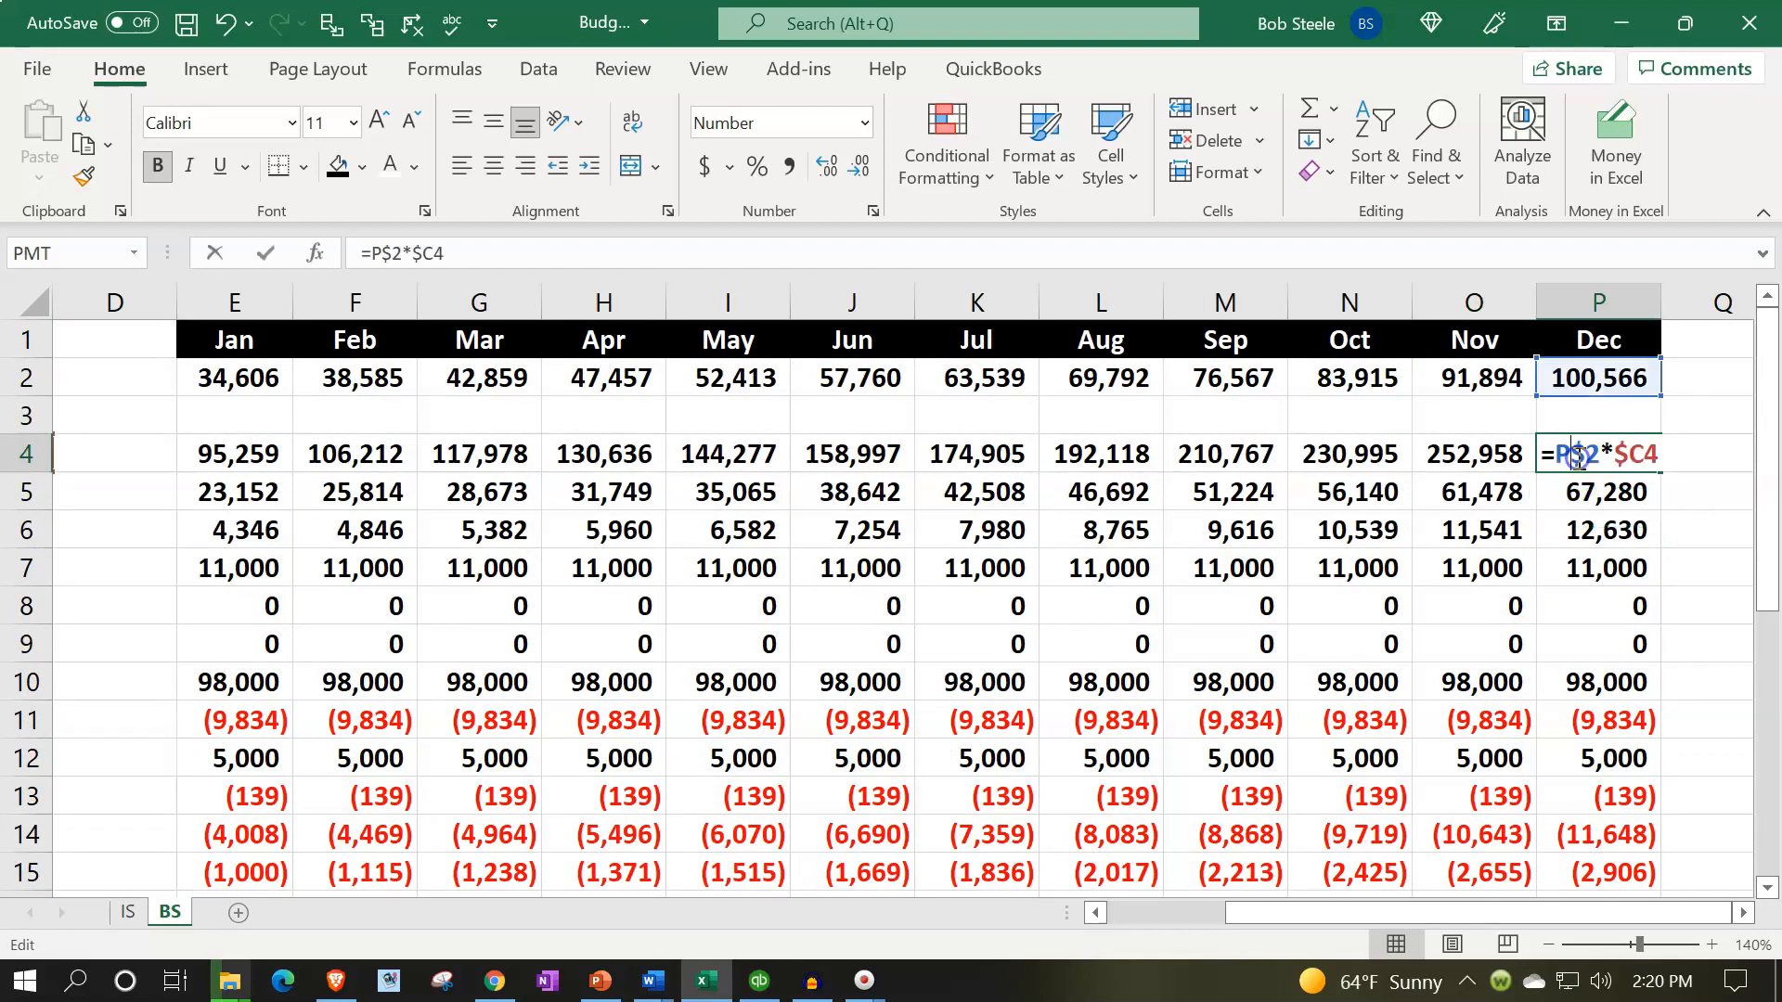
key("Return")
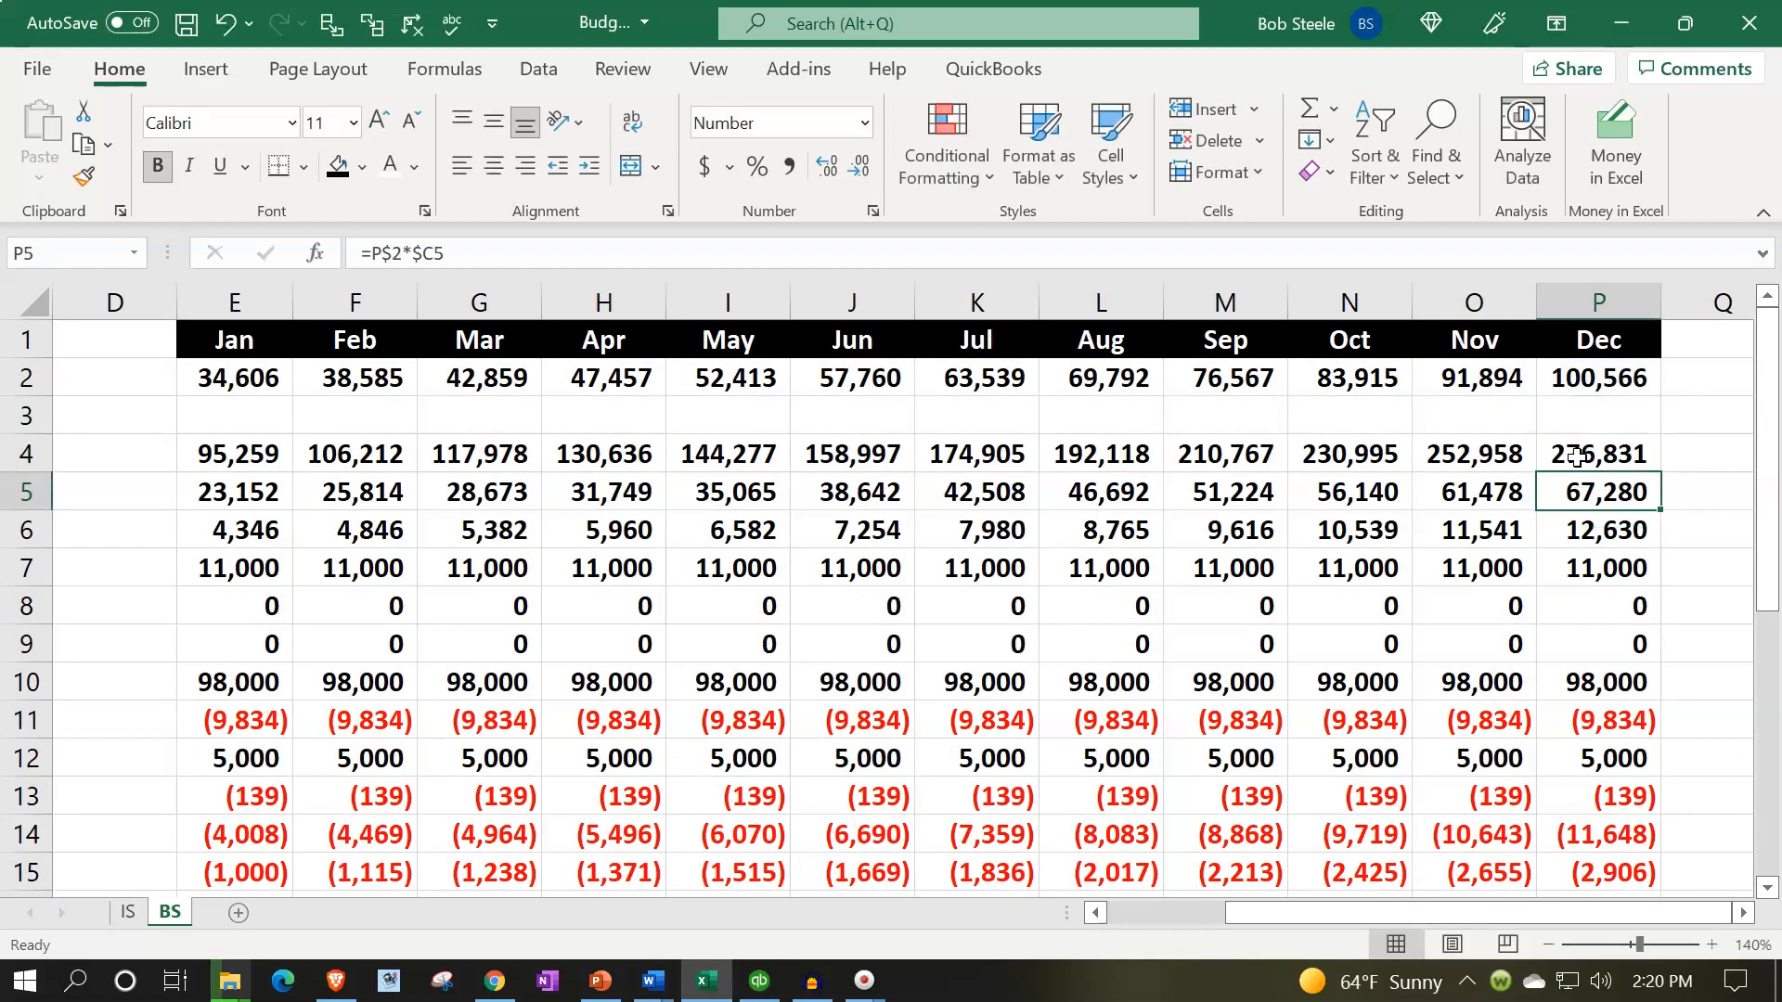
left_click(1095, 913)
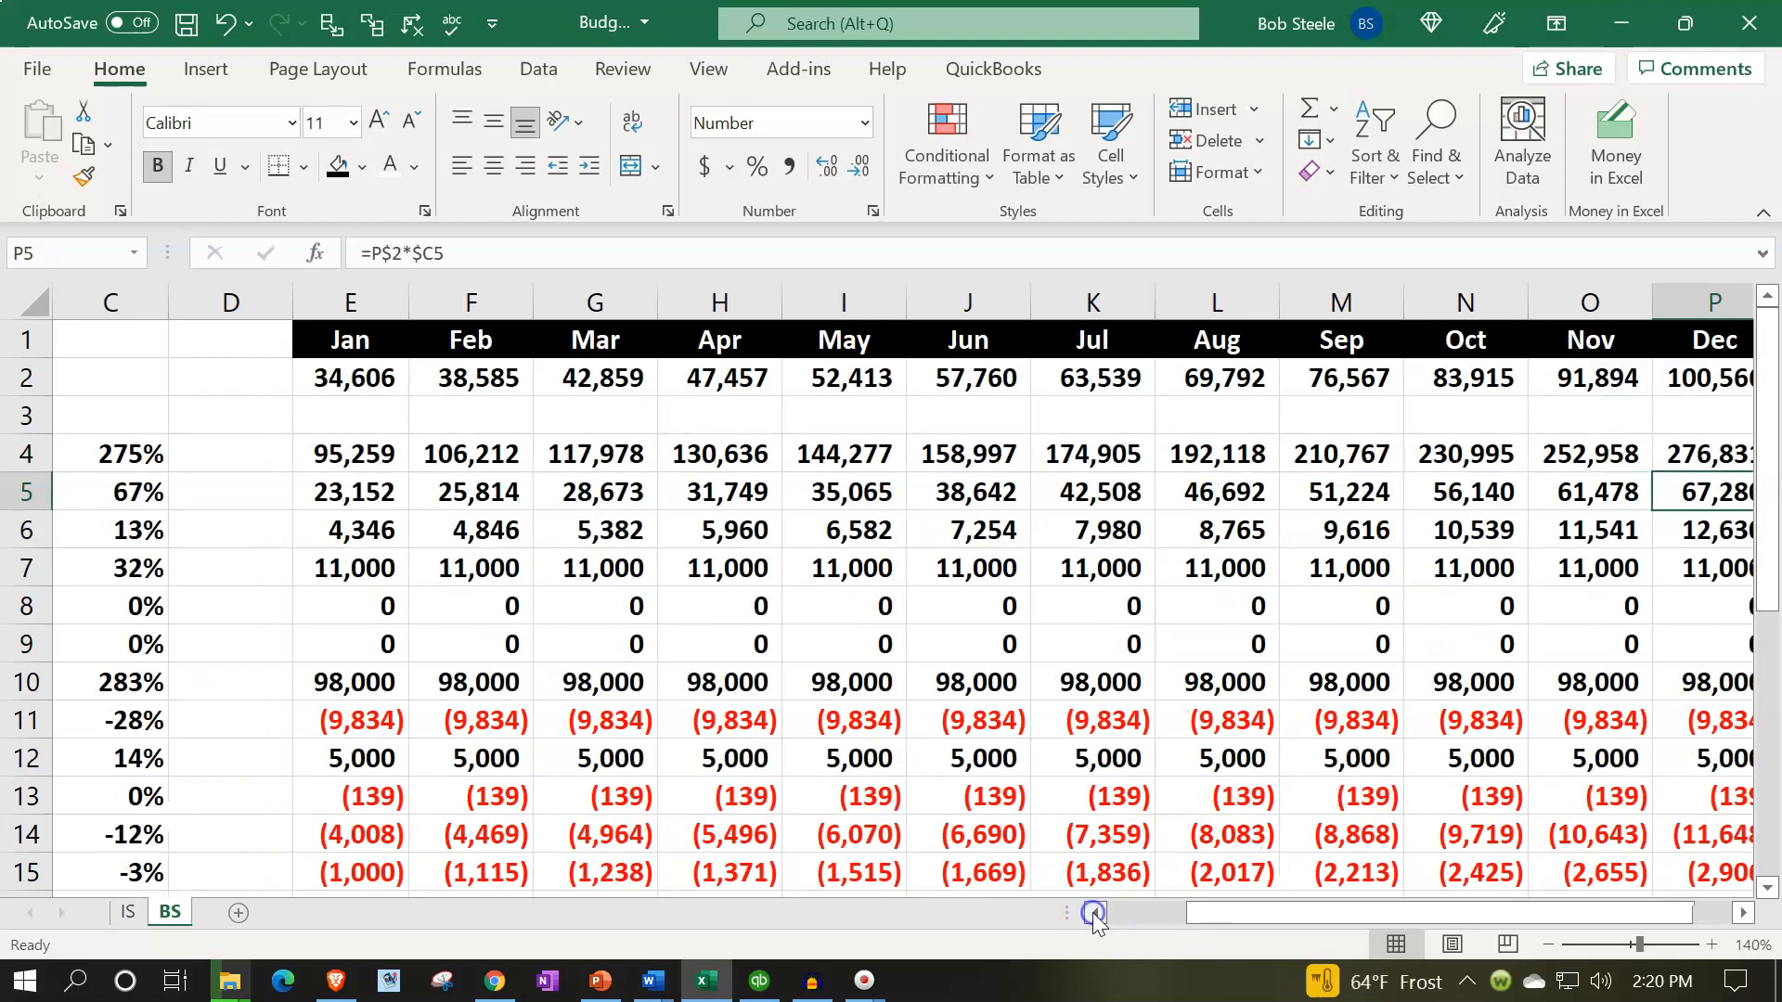
double_click(1579, 491)
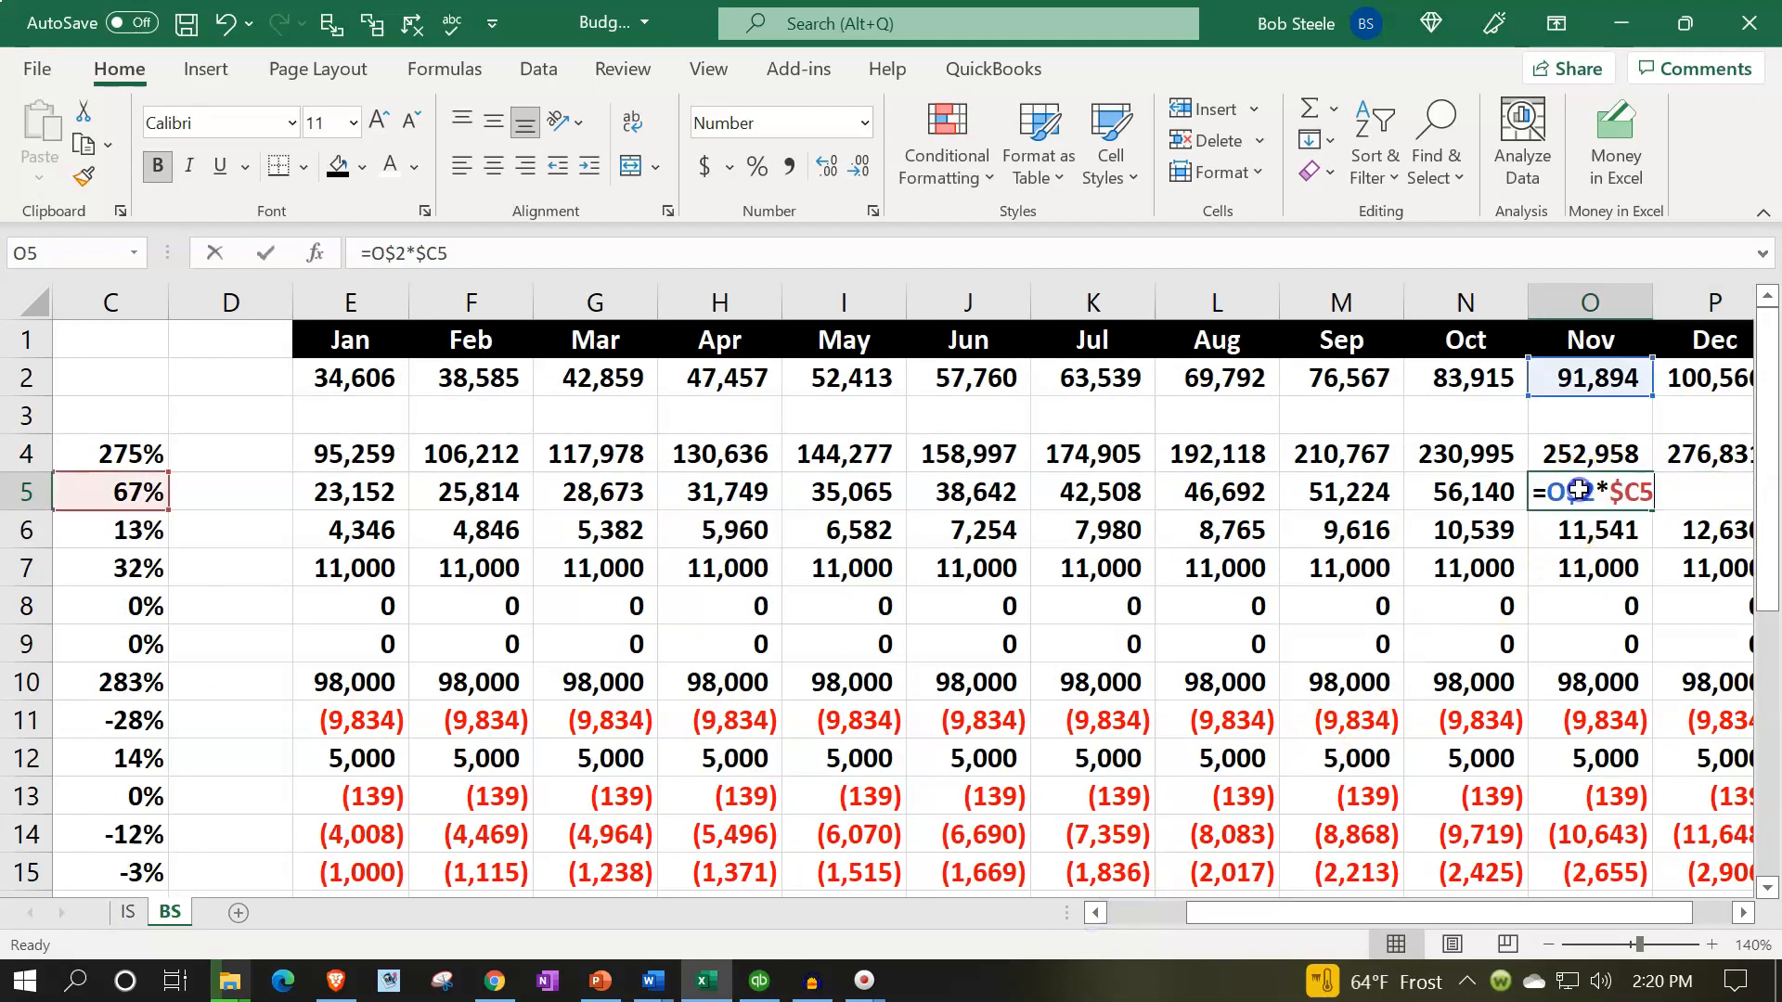
key("Return")
left_click(1573, 524)
double_click(1573, 524)
key("Return")
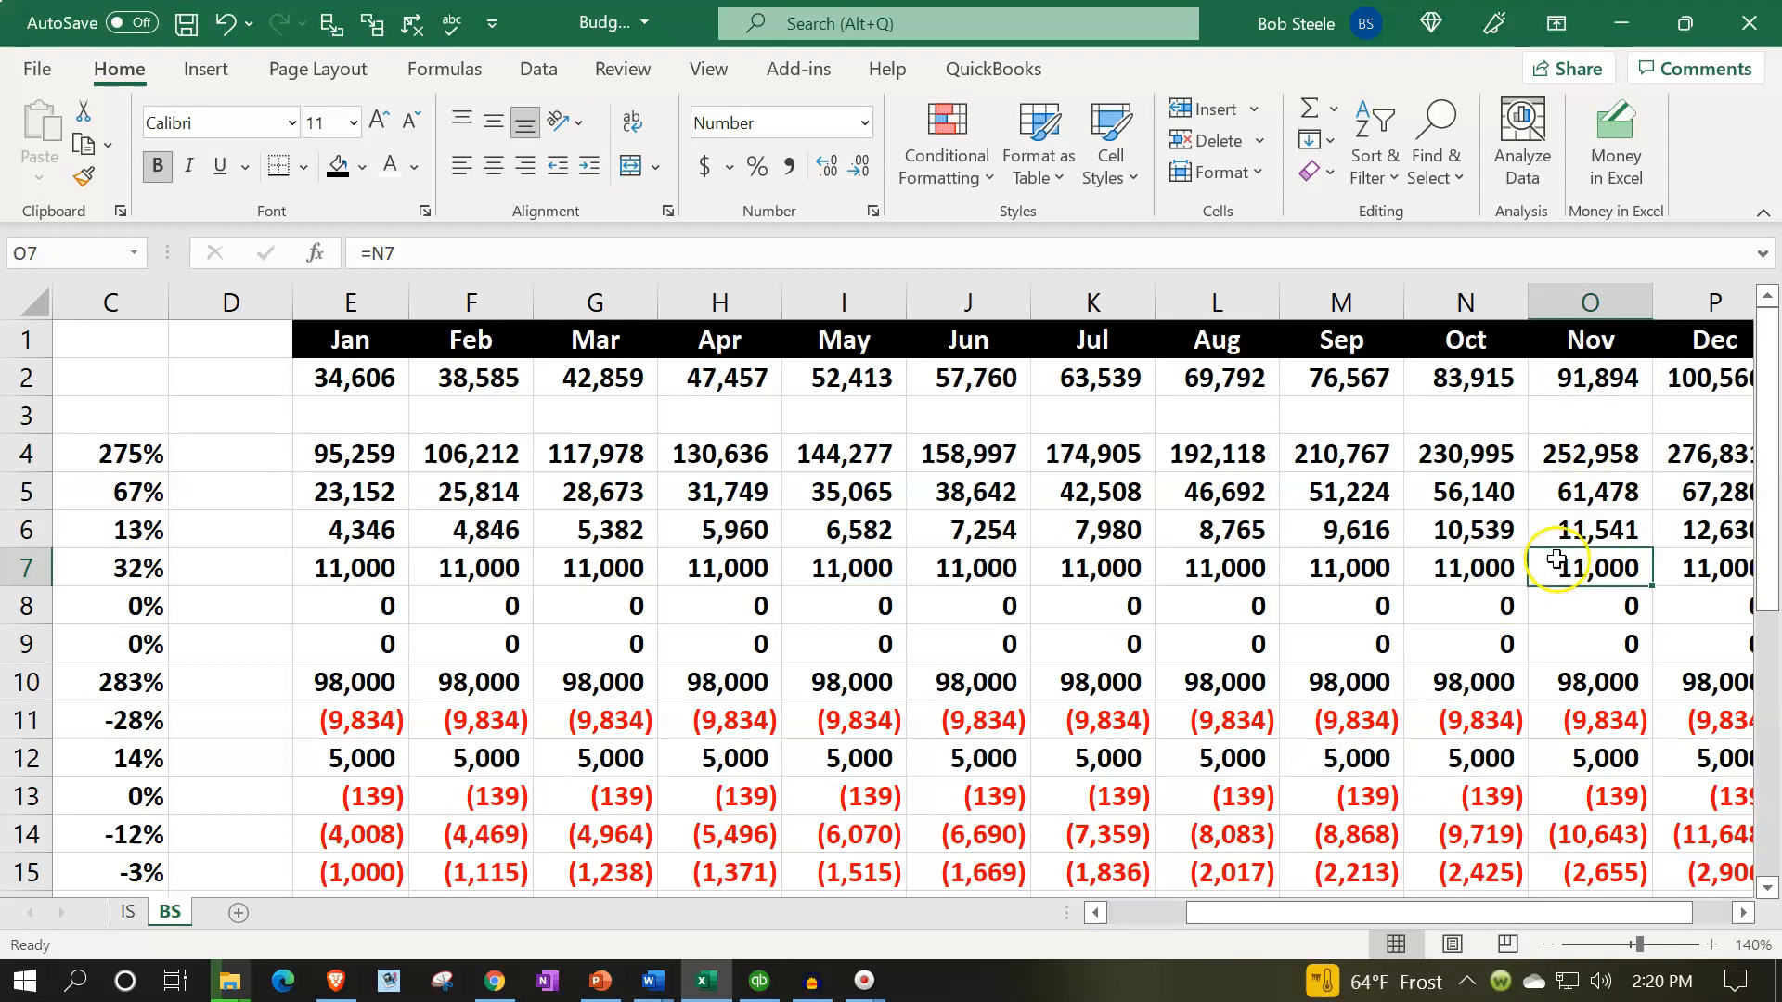
Inspect the November carry-forward formulas for Prepaid Insurance, Furniture & Fixture, and Machinery accumulated depreciation in O7, O10 and O13
double_click(1556, 560)
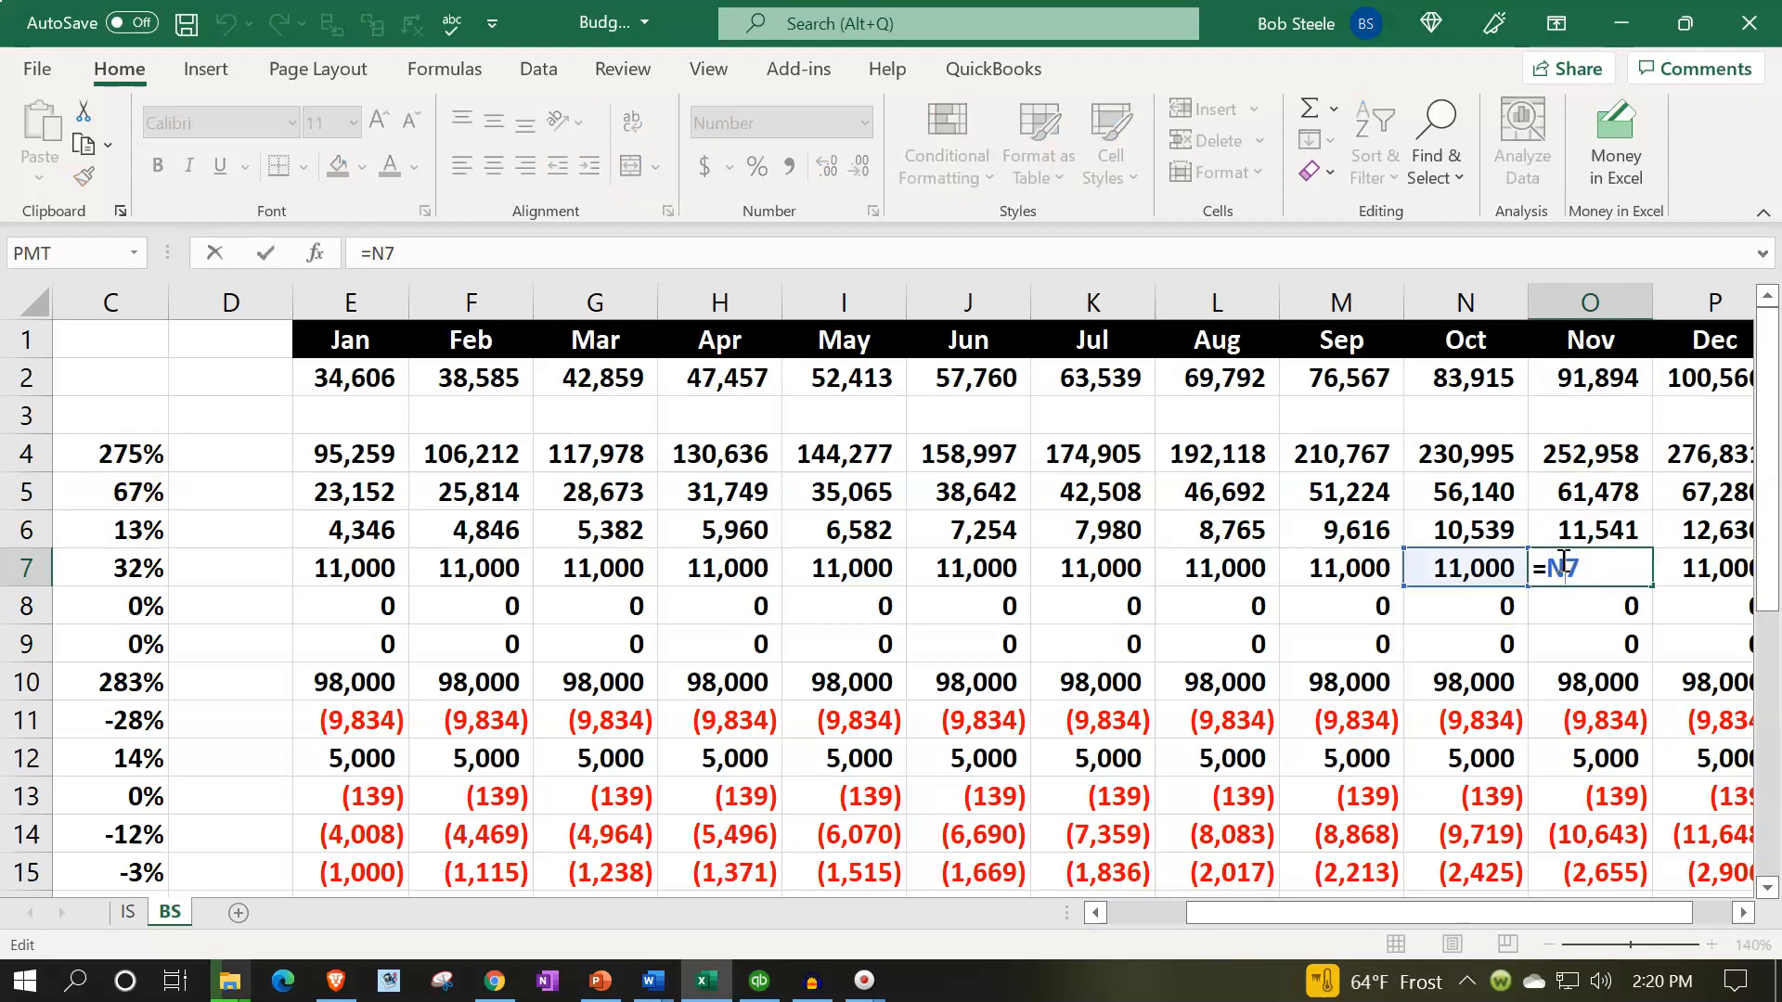
key("Return")
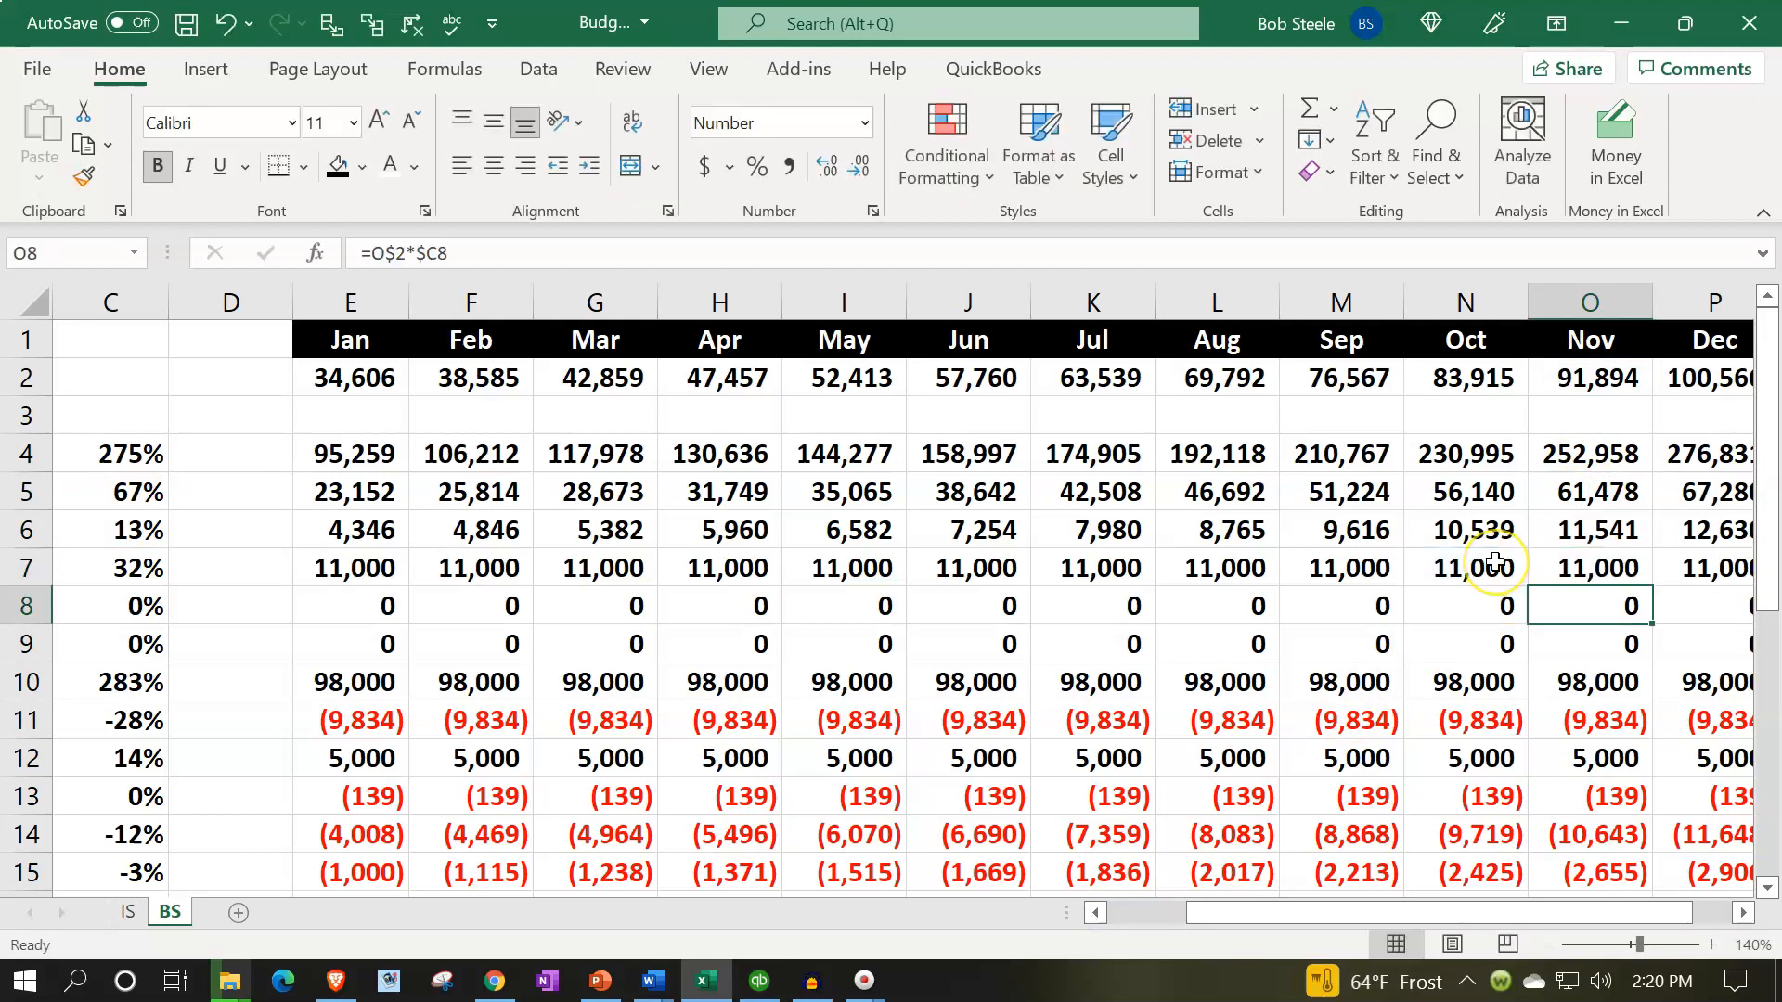
double_click(1578, 682)
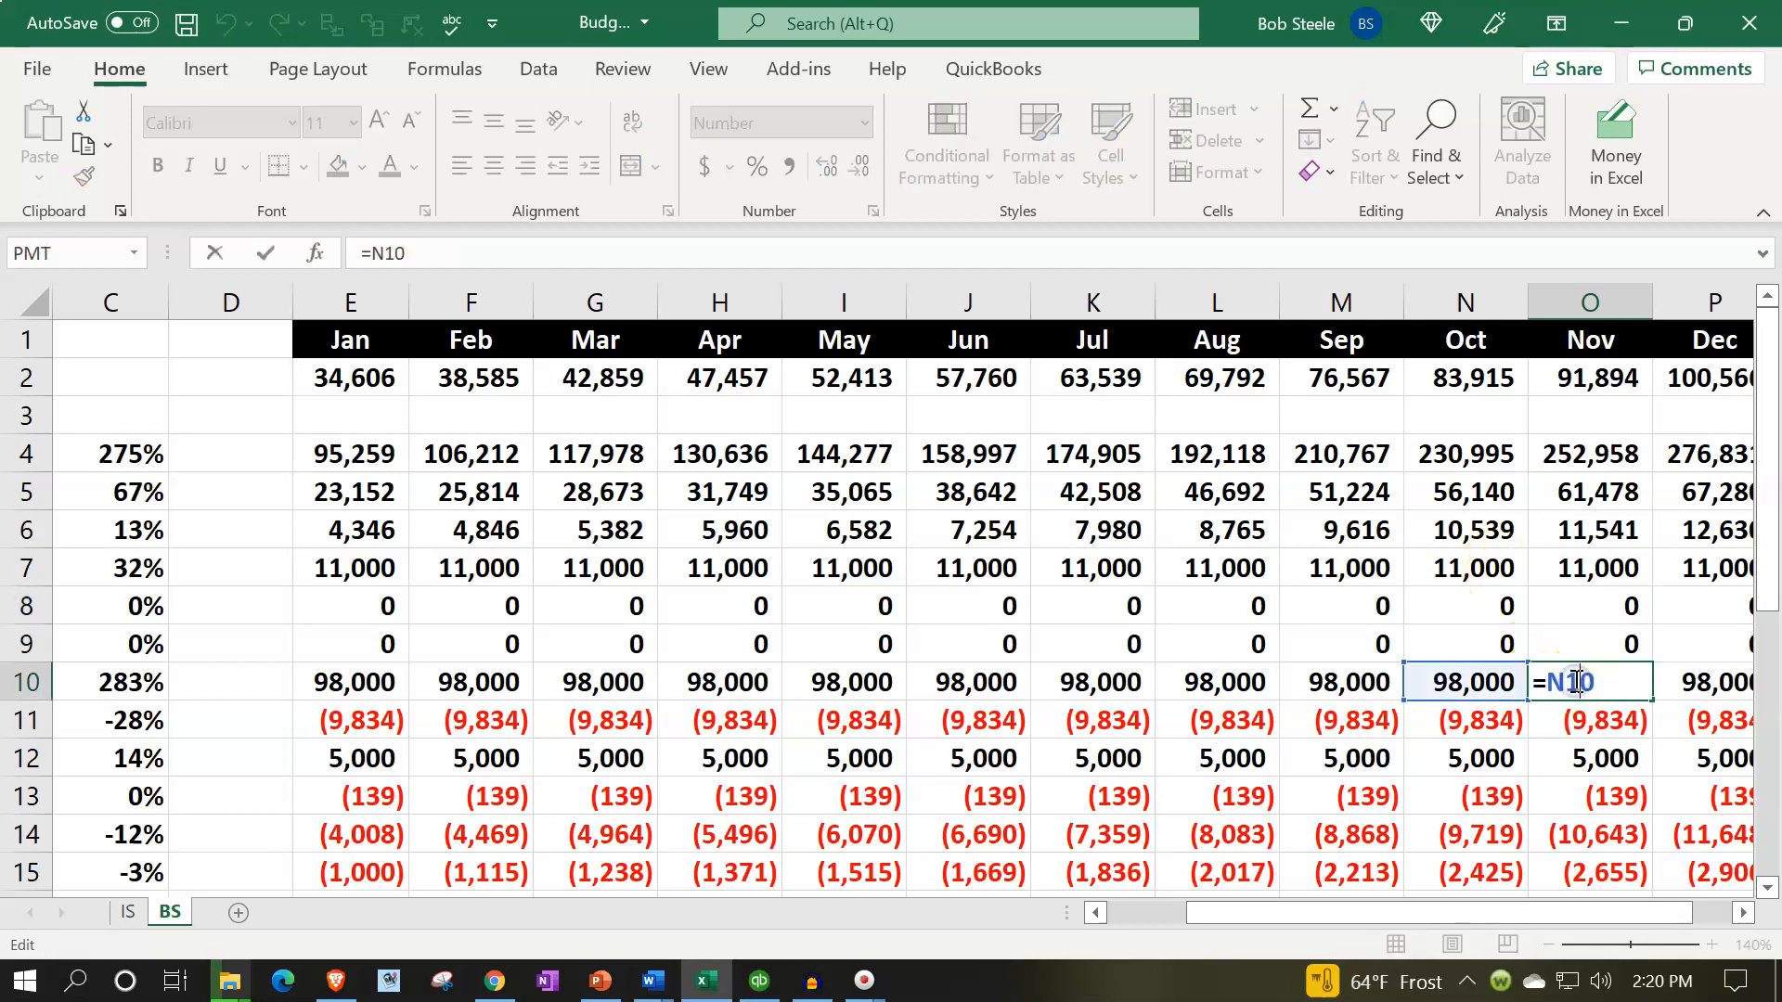
key("Return")
scroll(1574, 682, "down", 1)
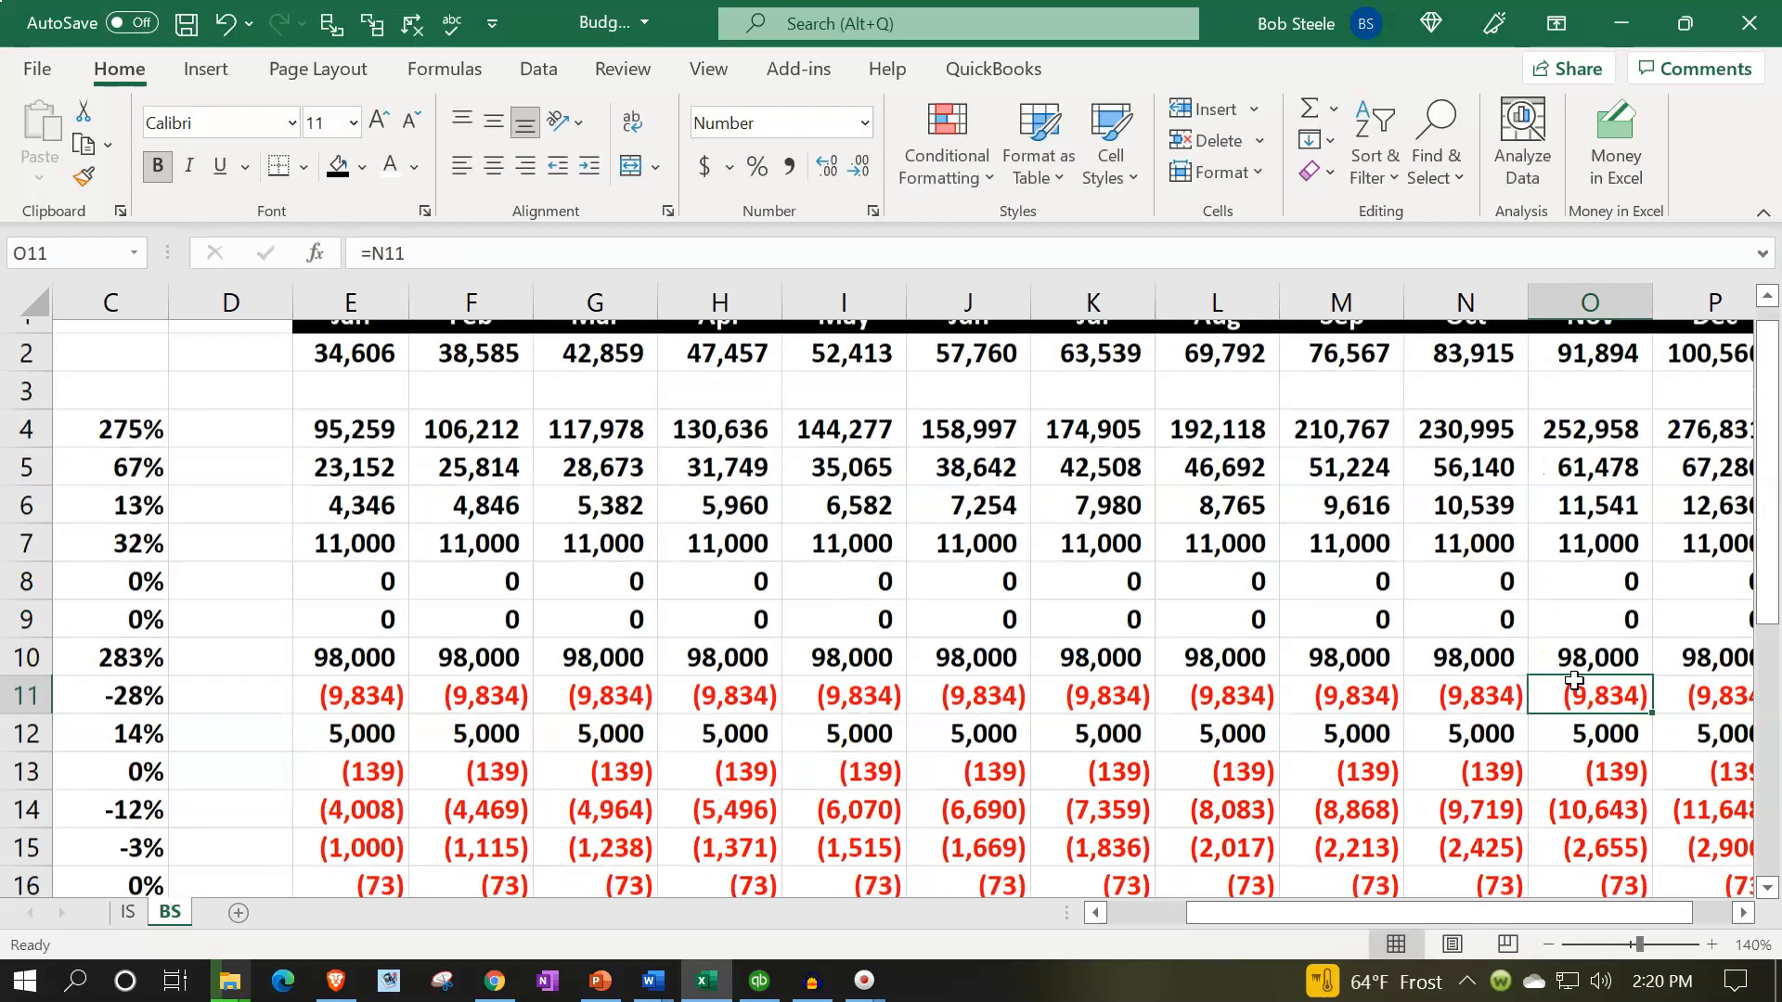
double_click(1578, 684)
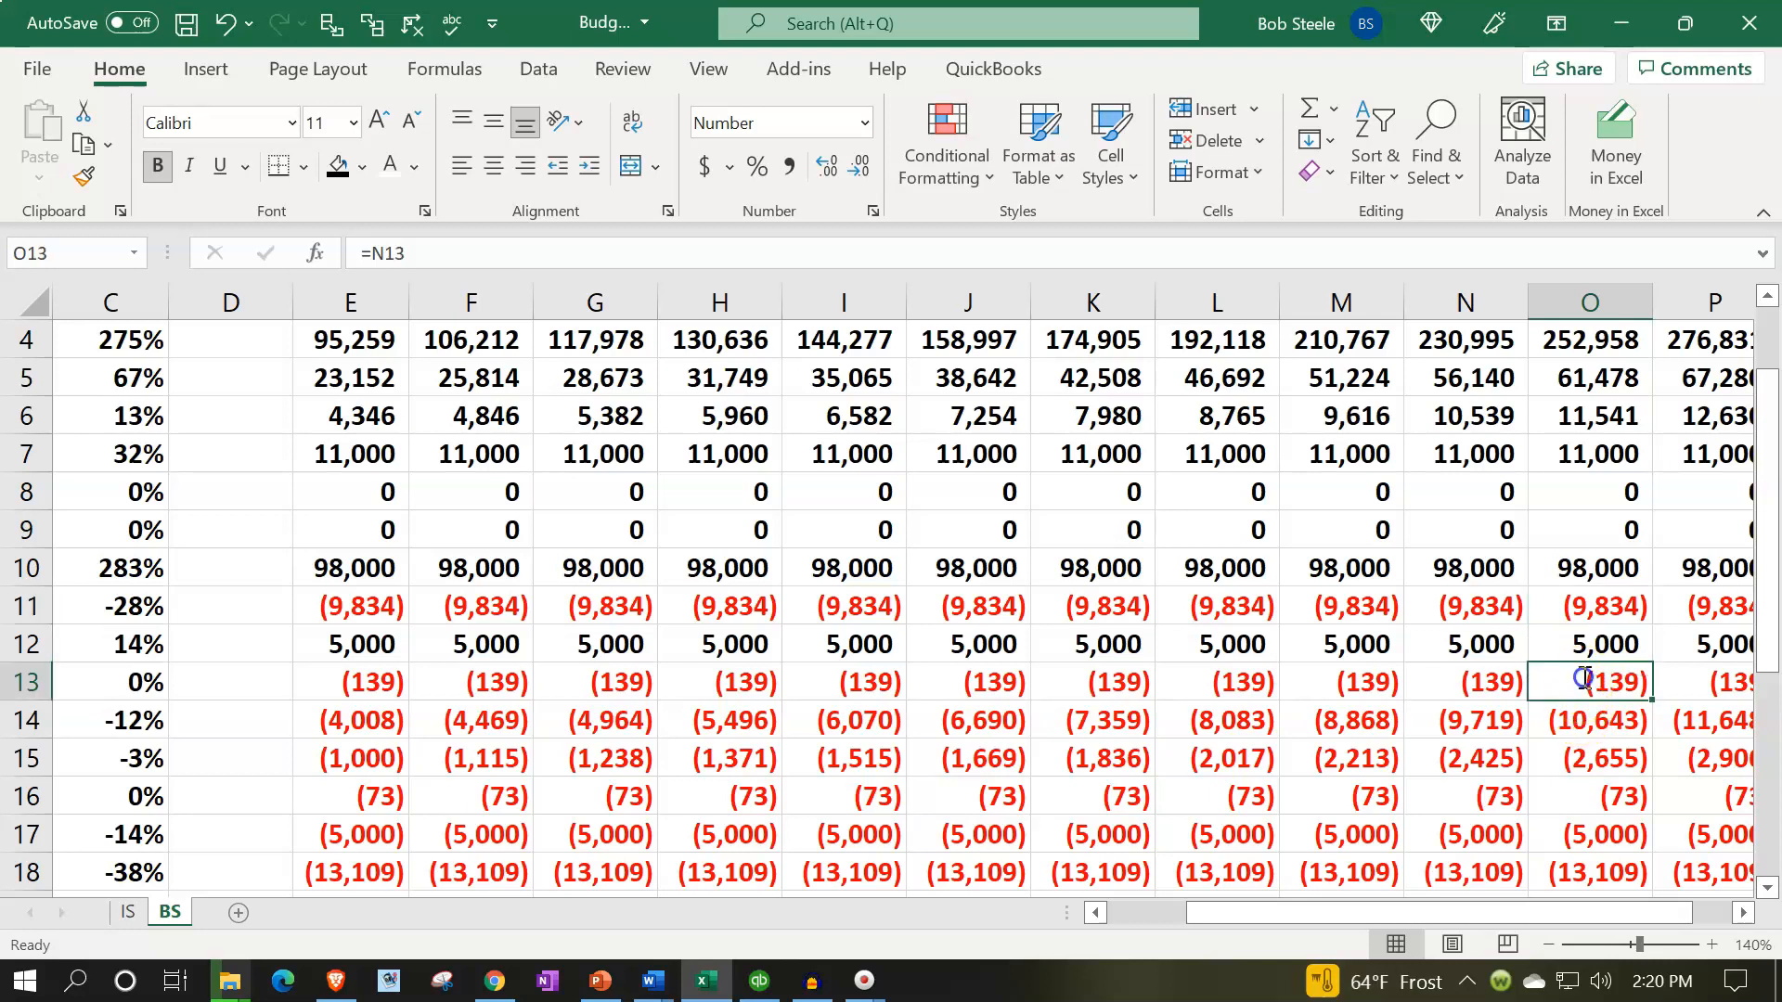
key("Return")
scroll(1582, 678, "down", 1)
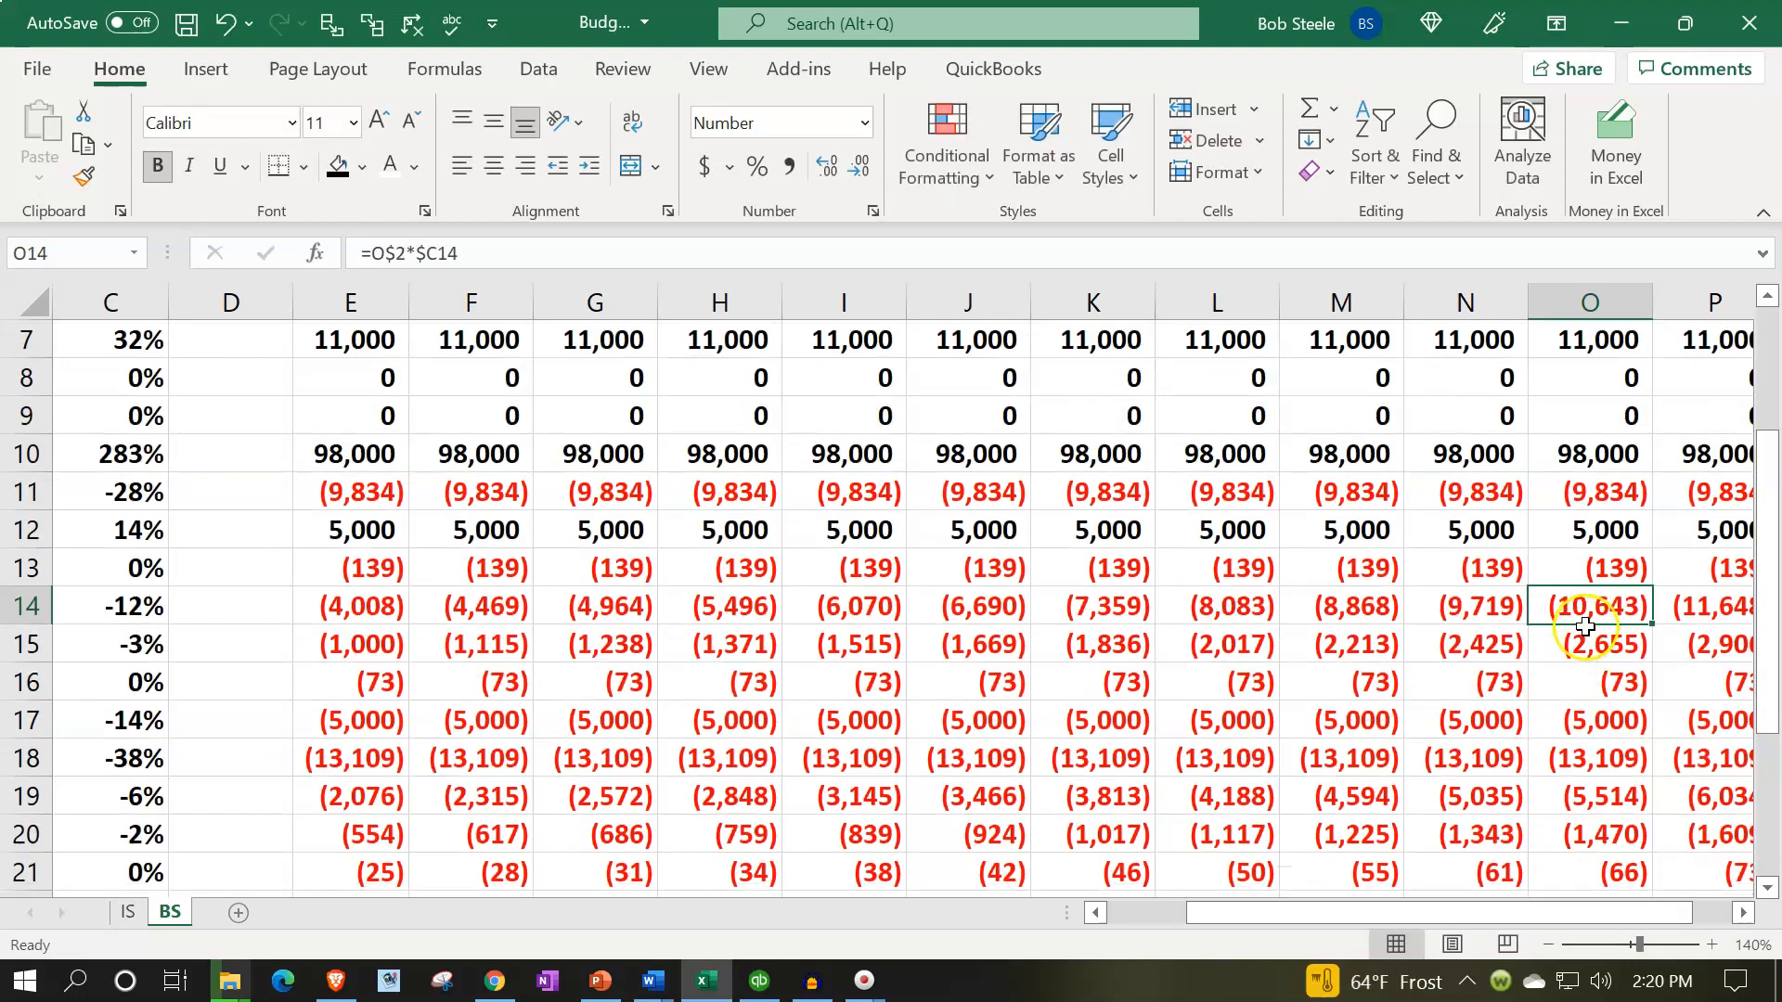
Inspect the November formulas for Accounts Payable in O14 and Visa in O15
double_click(1588, 606)
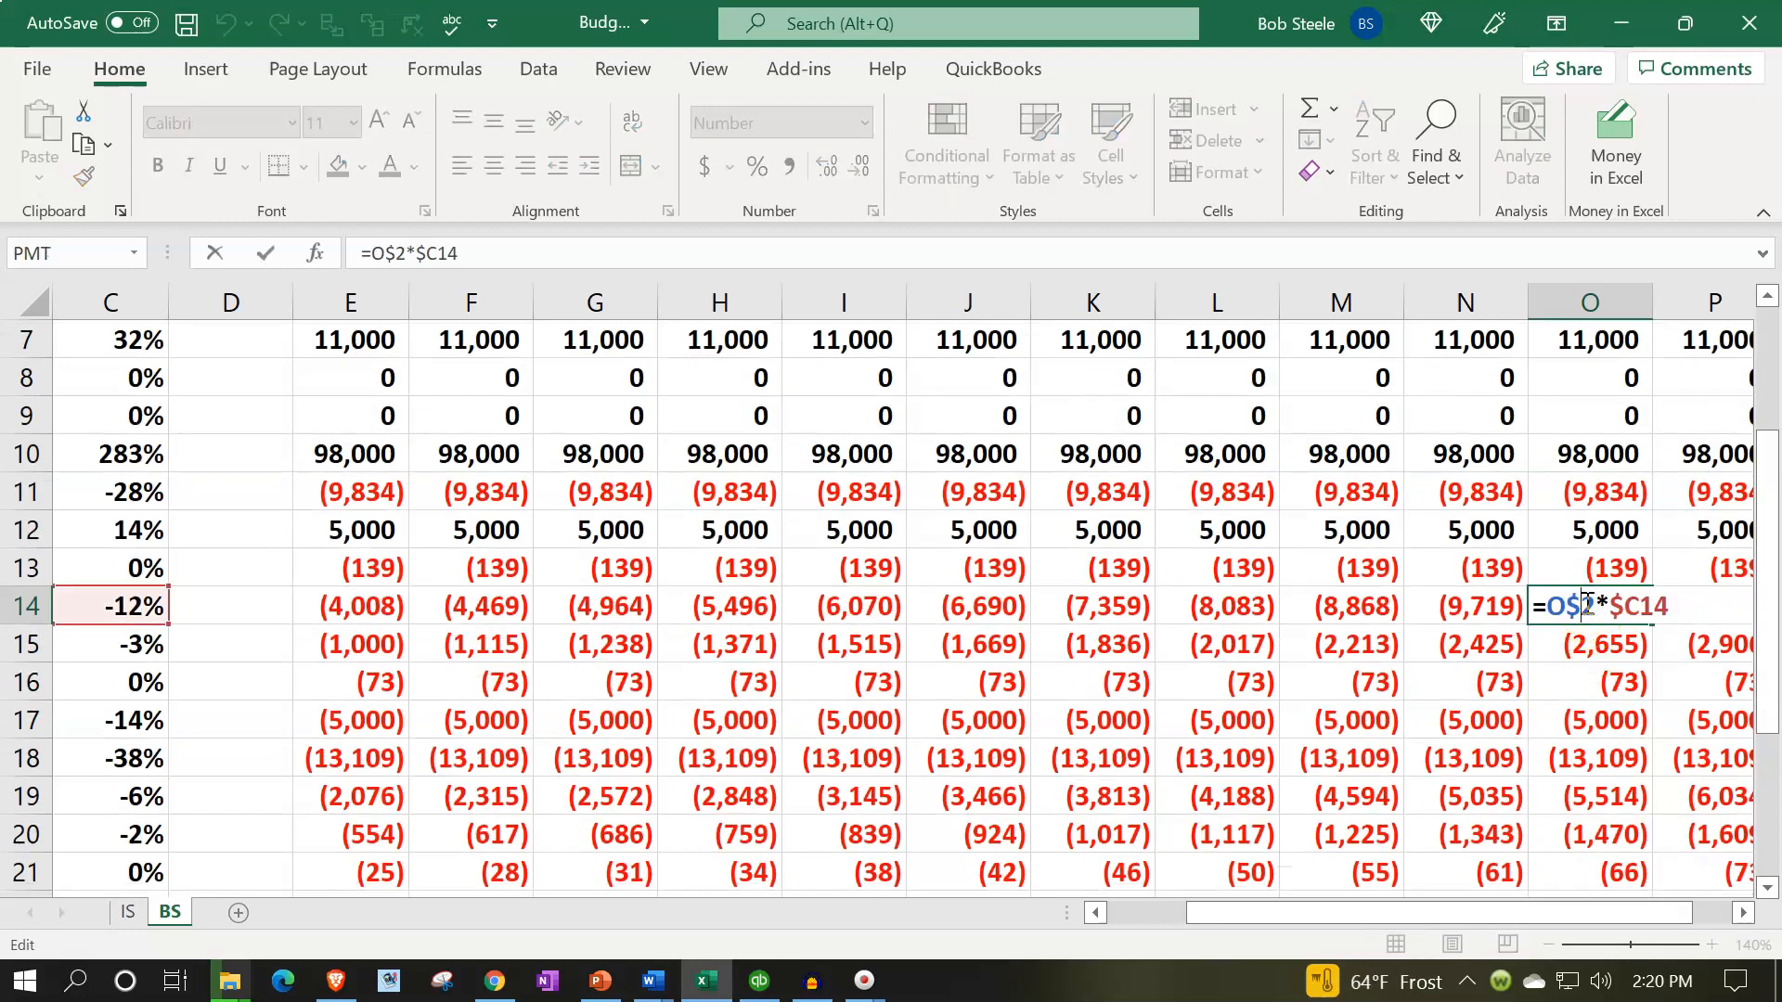
key("Return")
double_click(1563, 639)
key("Return")
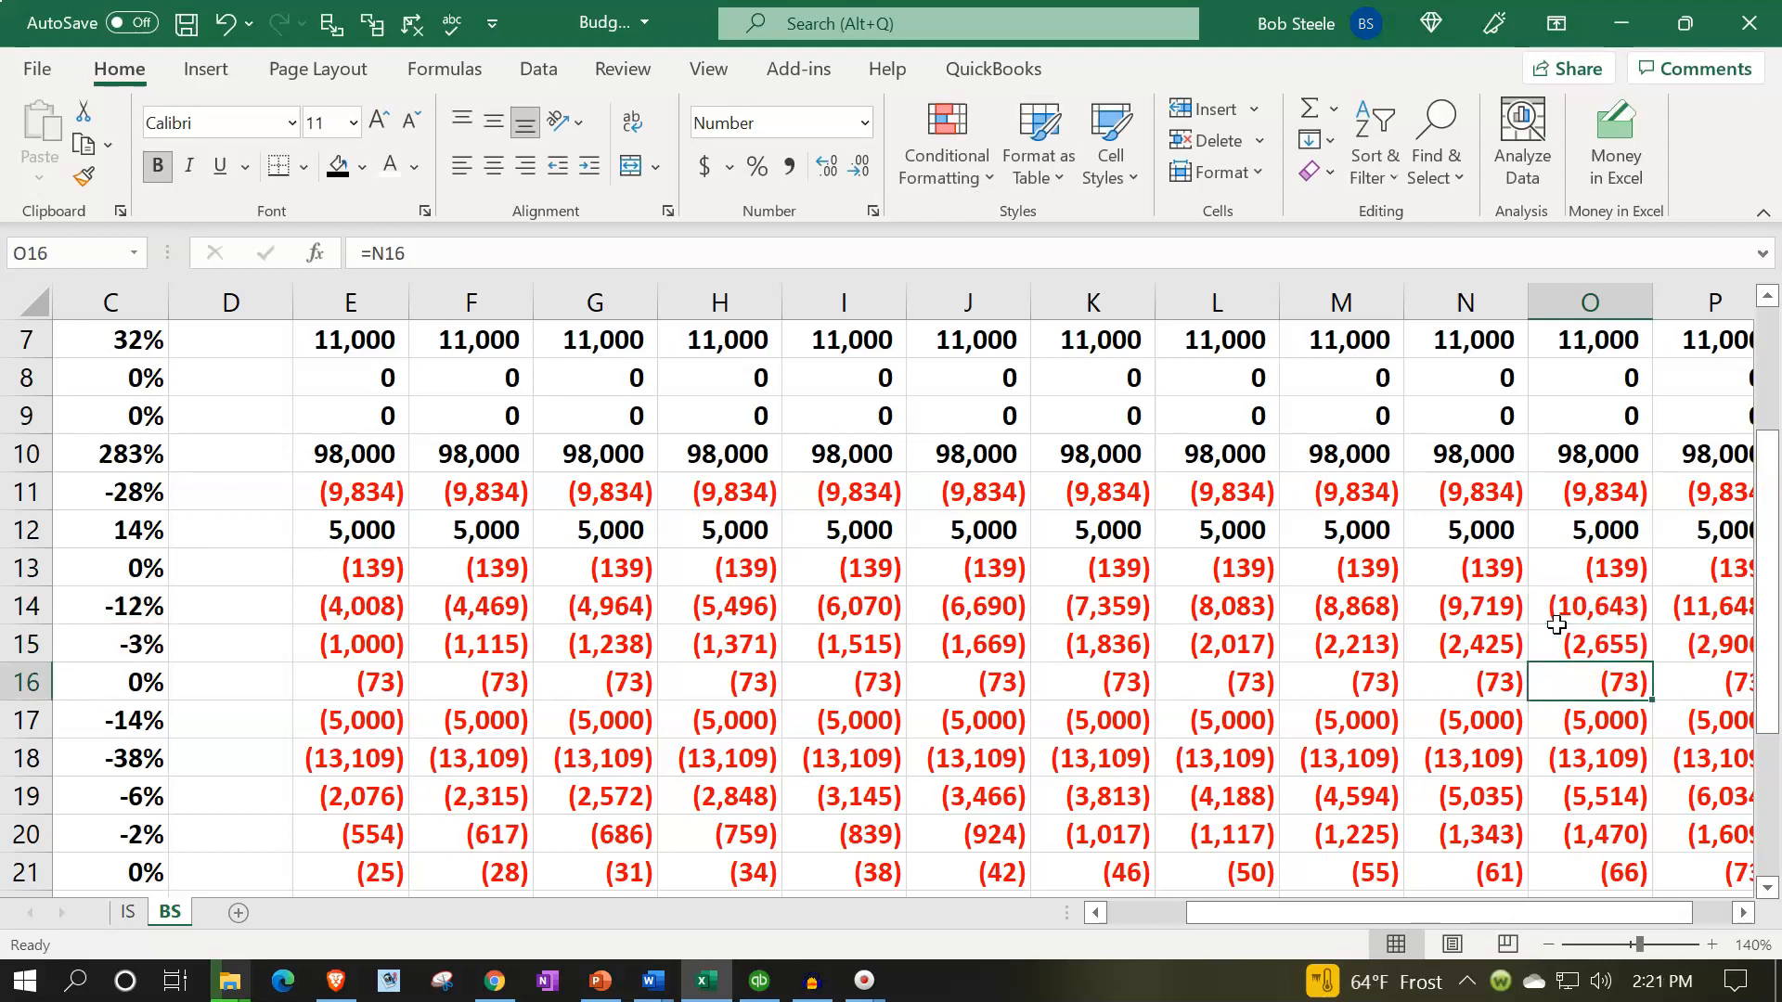
Inspect the November formulas for both loans payable in O17 and O18 and for Payroll Liabilities in O19
double_click(1568, 721)
key("Return")
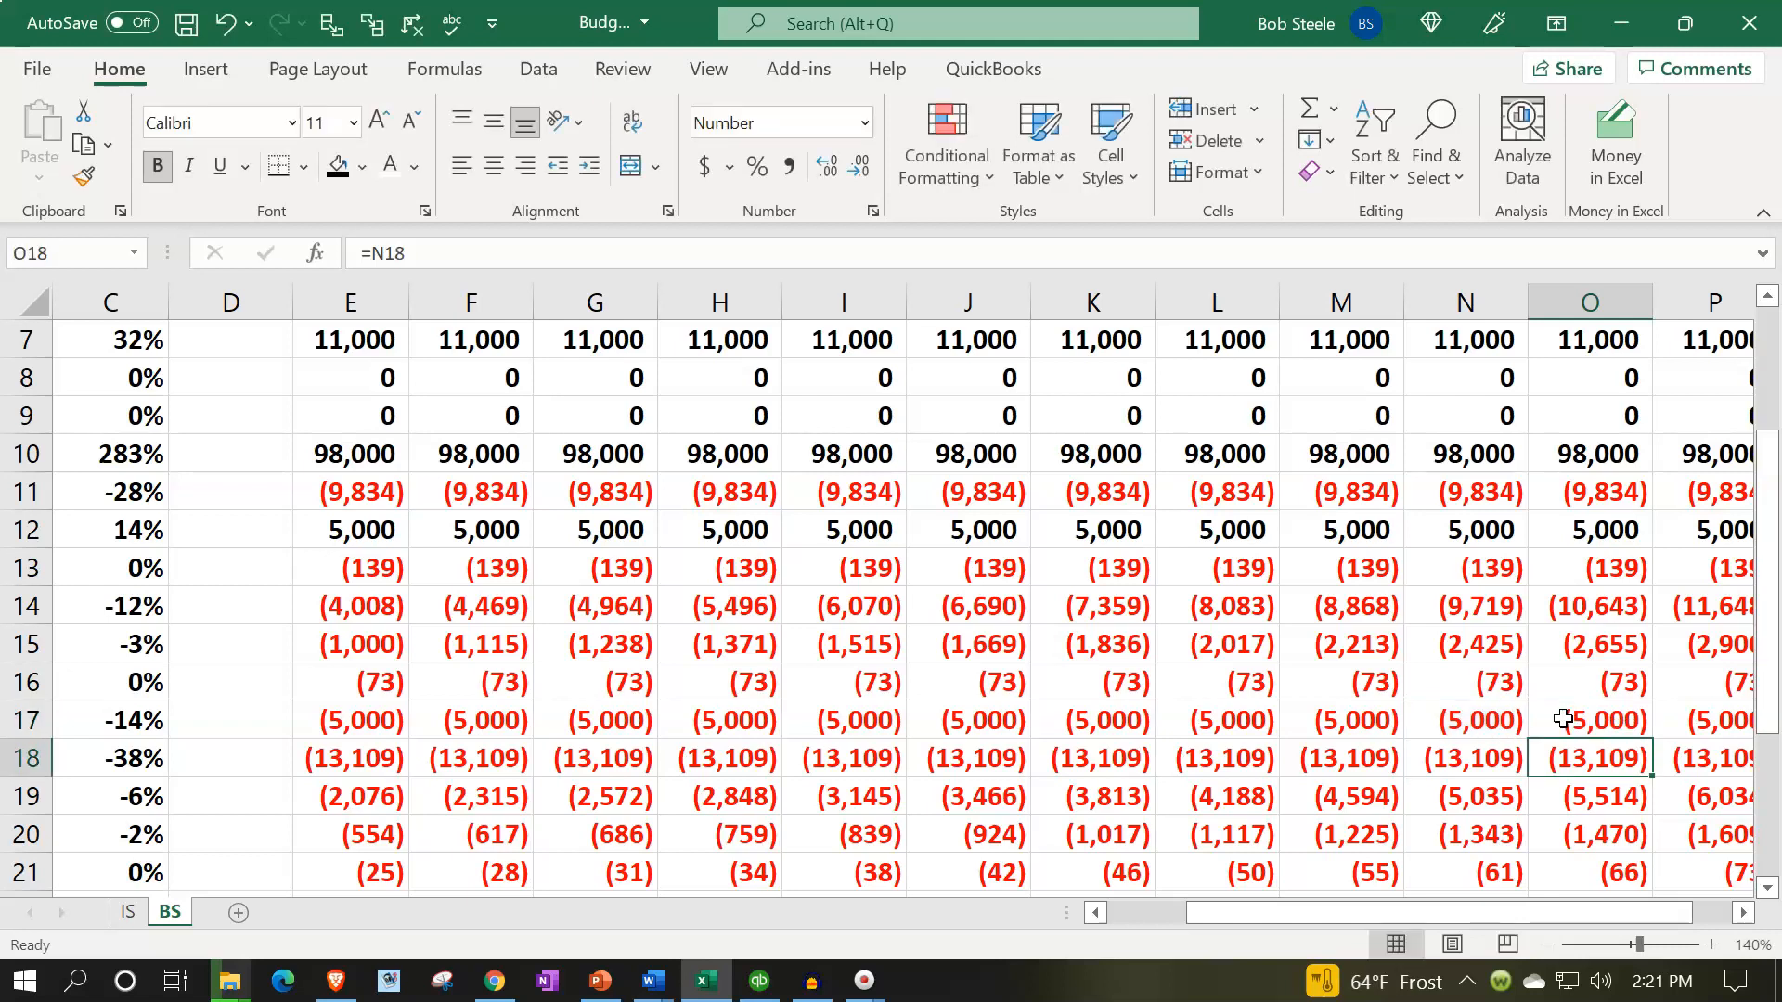
double_click(1566, 756)
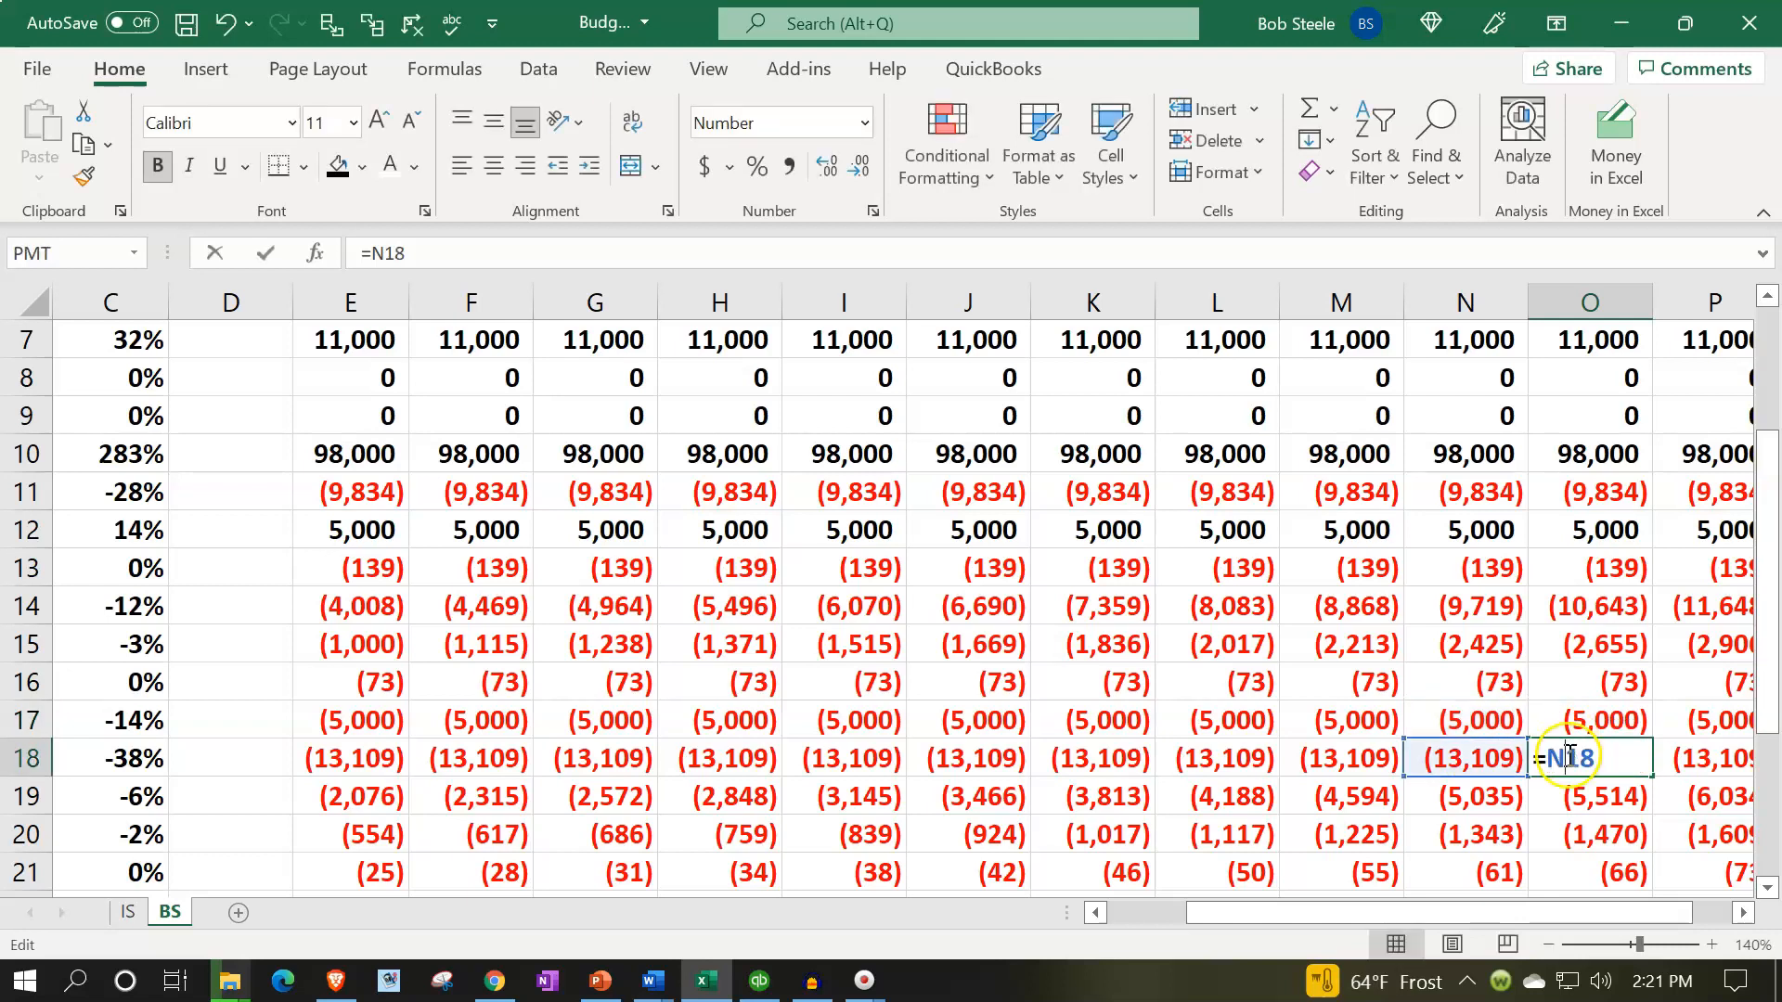
key("Return")
double_click(1558, 798)
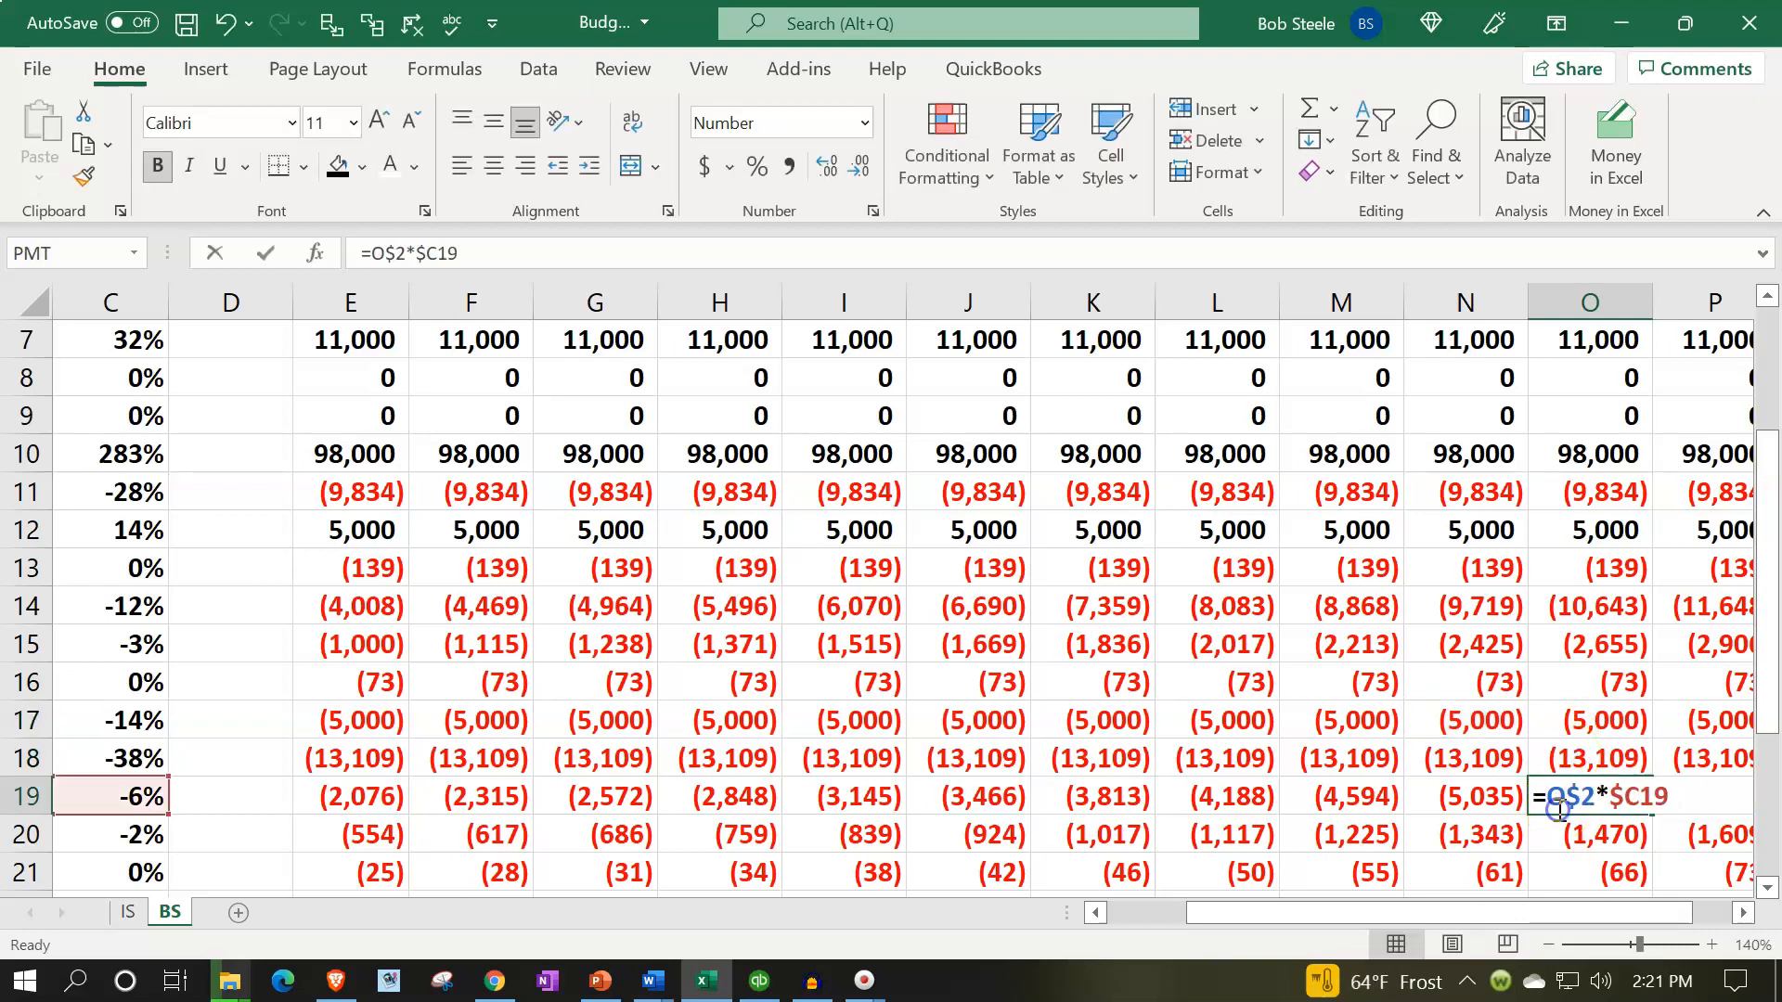
key("Return")
scroll(1556, 809, "down", 2)
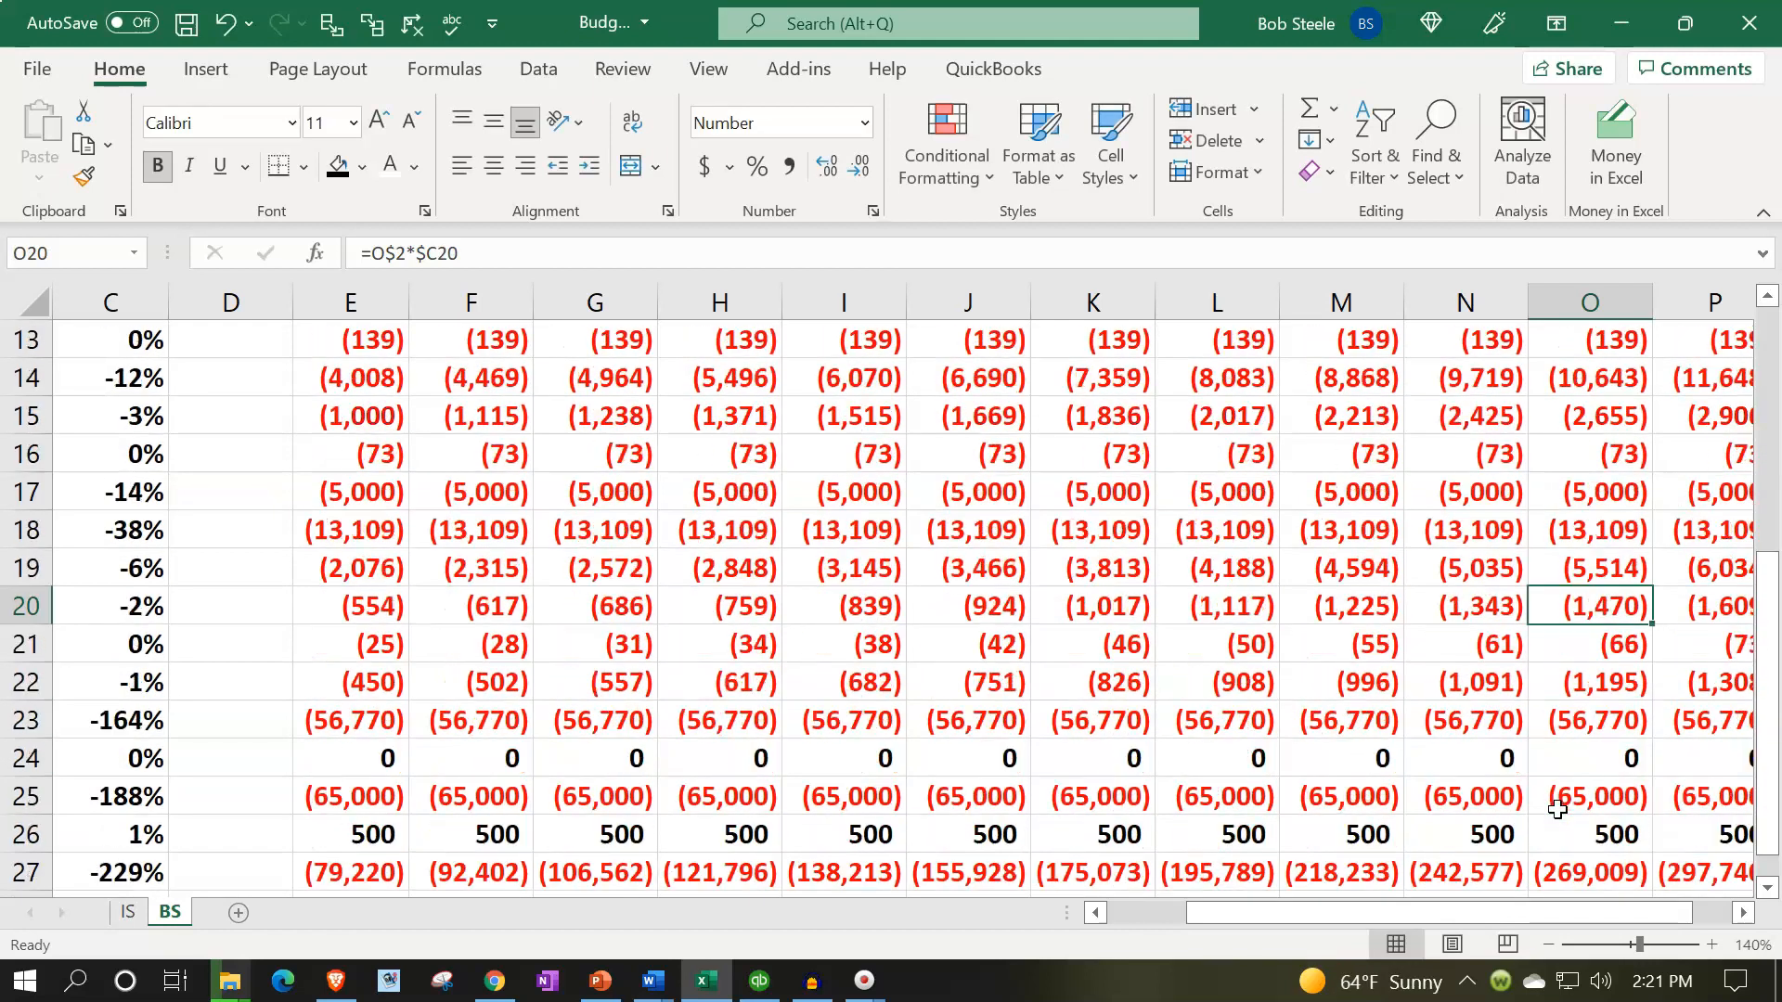
Inspect the November formulas for Sales Tax Payable Adj in O21, Unearned Revenue in O22 and Owners Equity in O27
double_click(1582, 645)
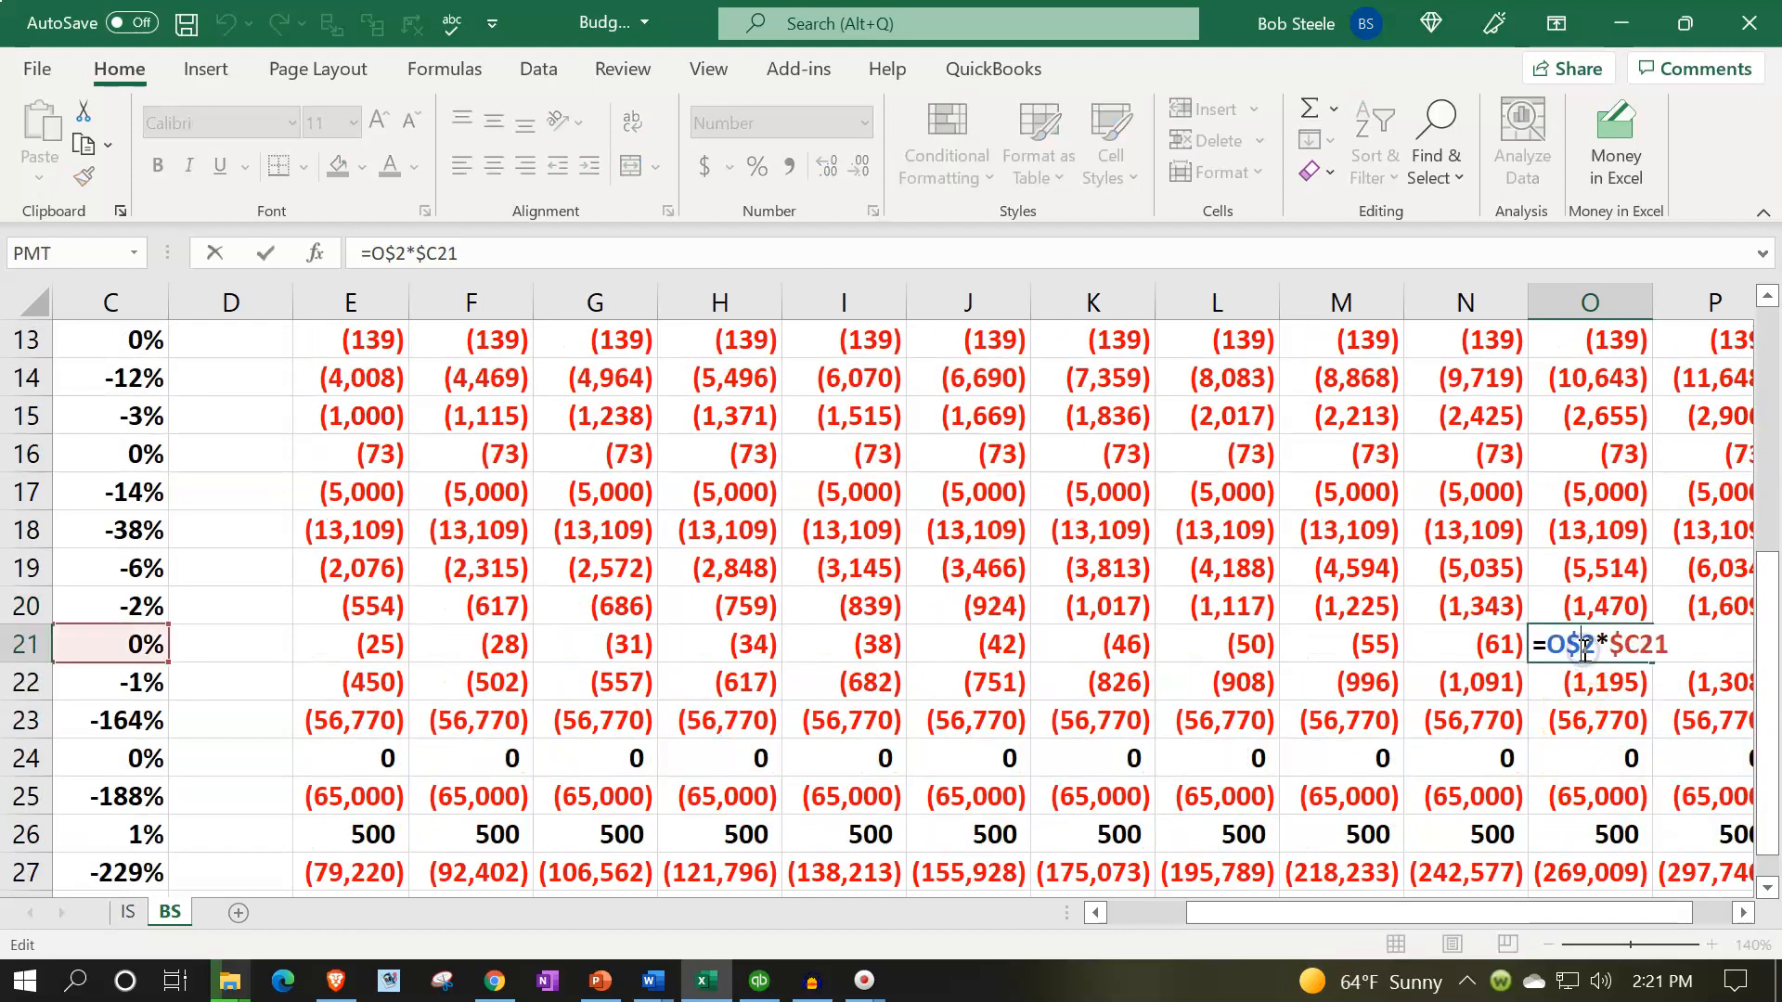
key("Return")
double_click(1575, 677)
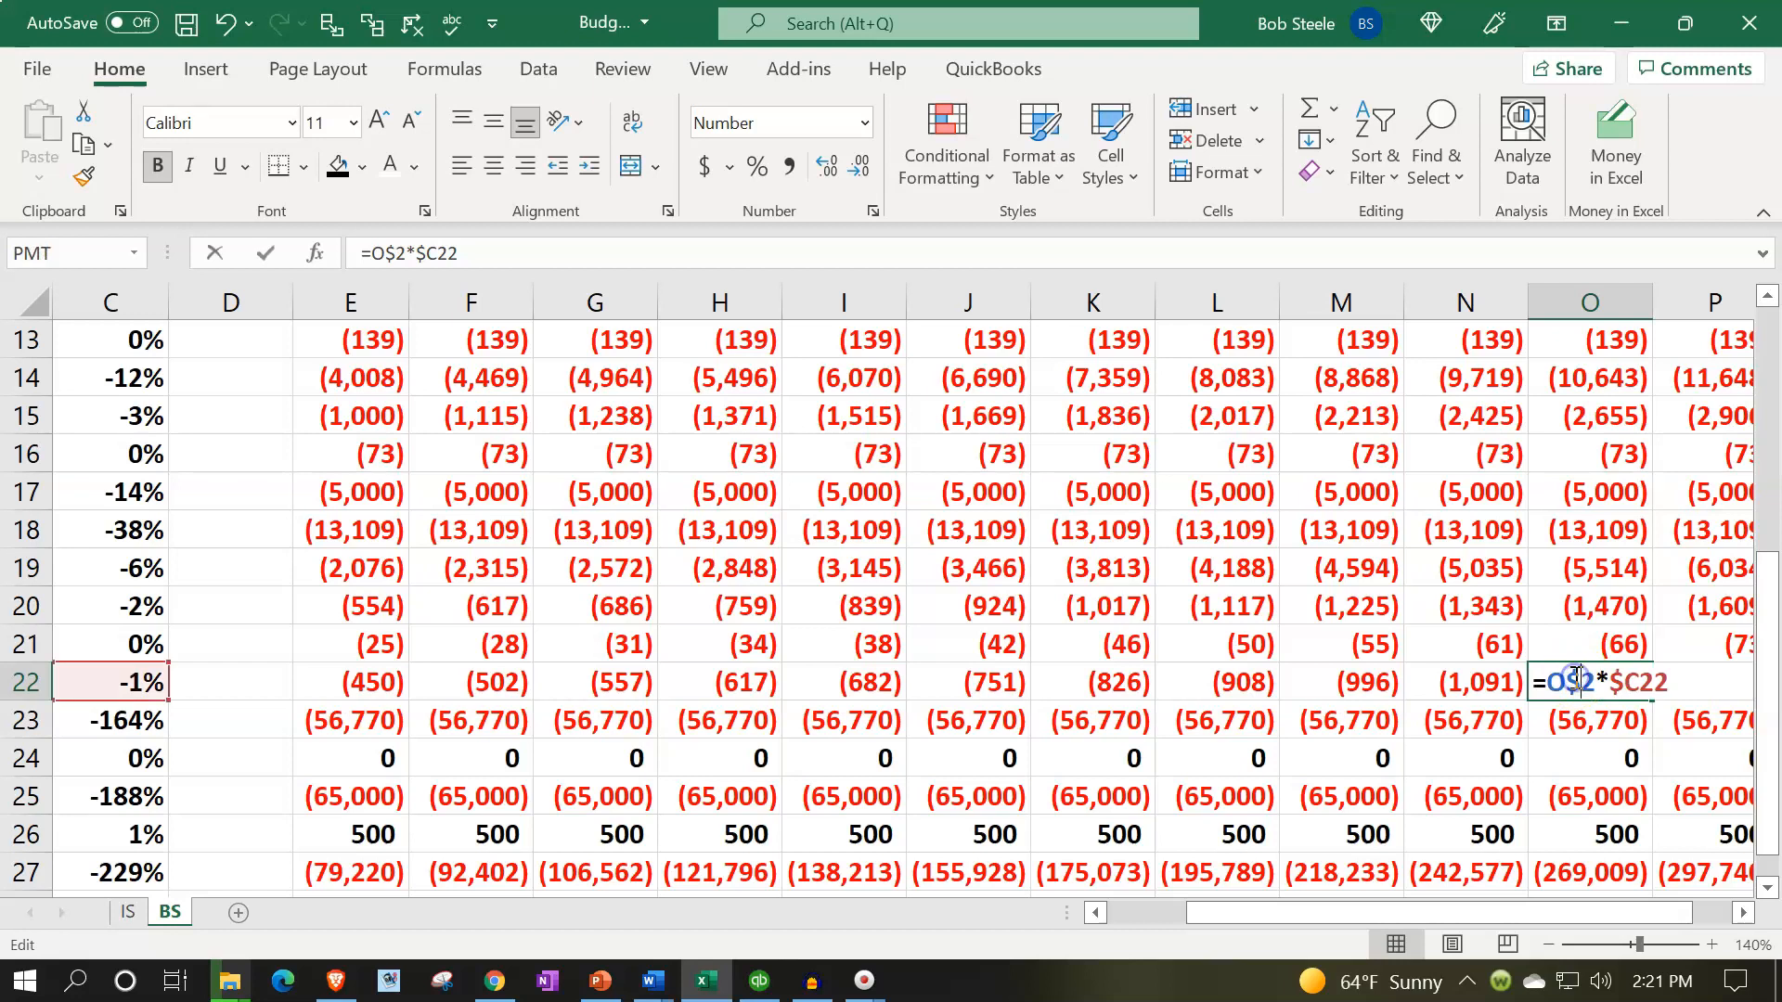
key("Return")
scroll(1574, 677, "down", 1)
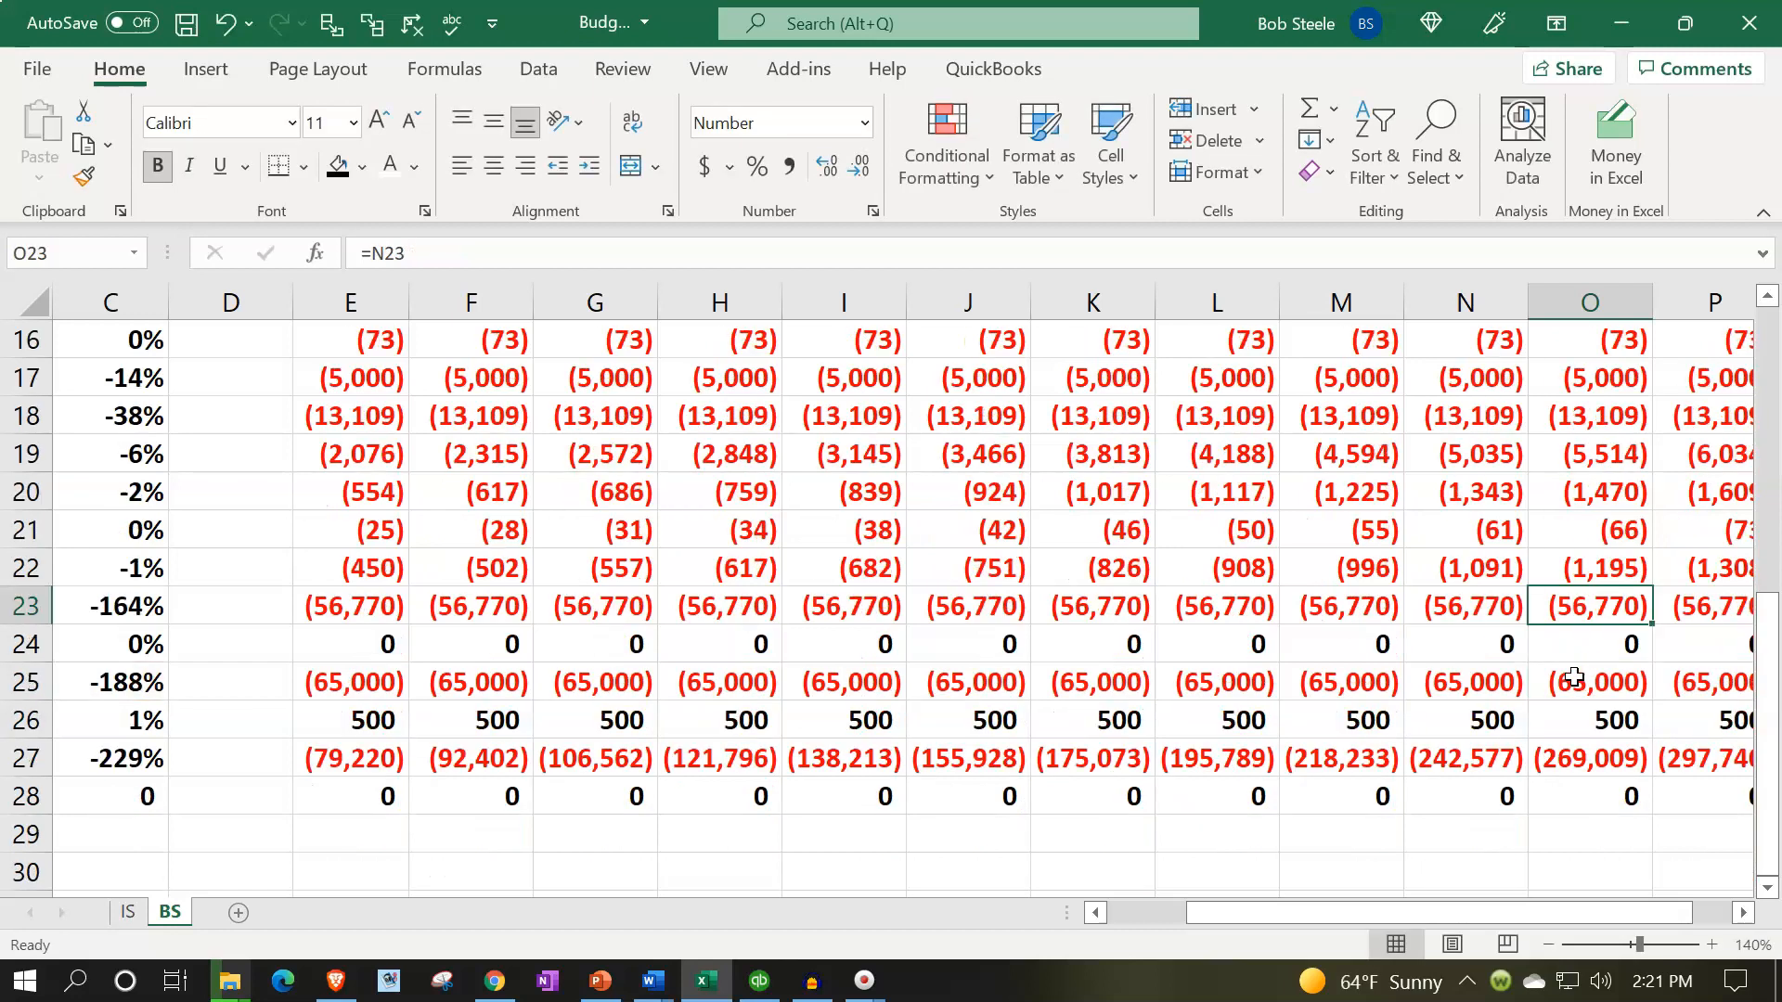
left_click(1578, 748)
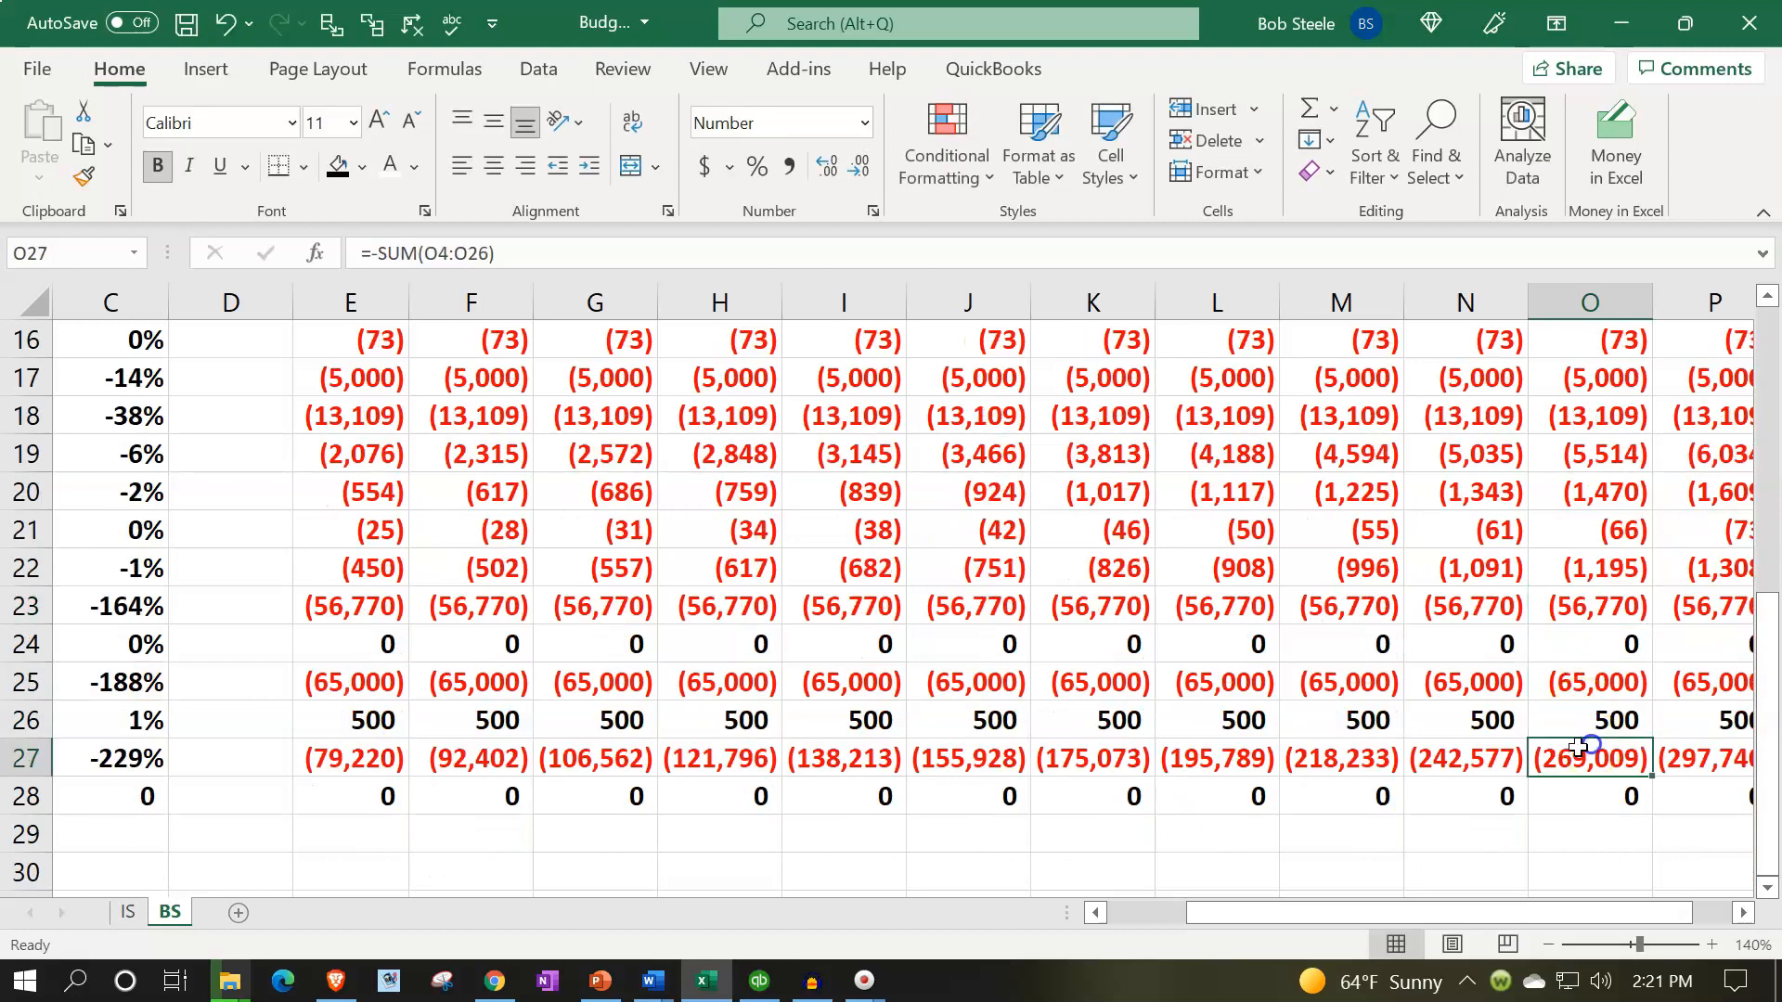
key("Right")
key("Right")
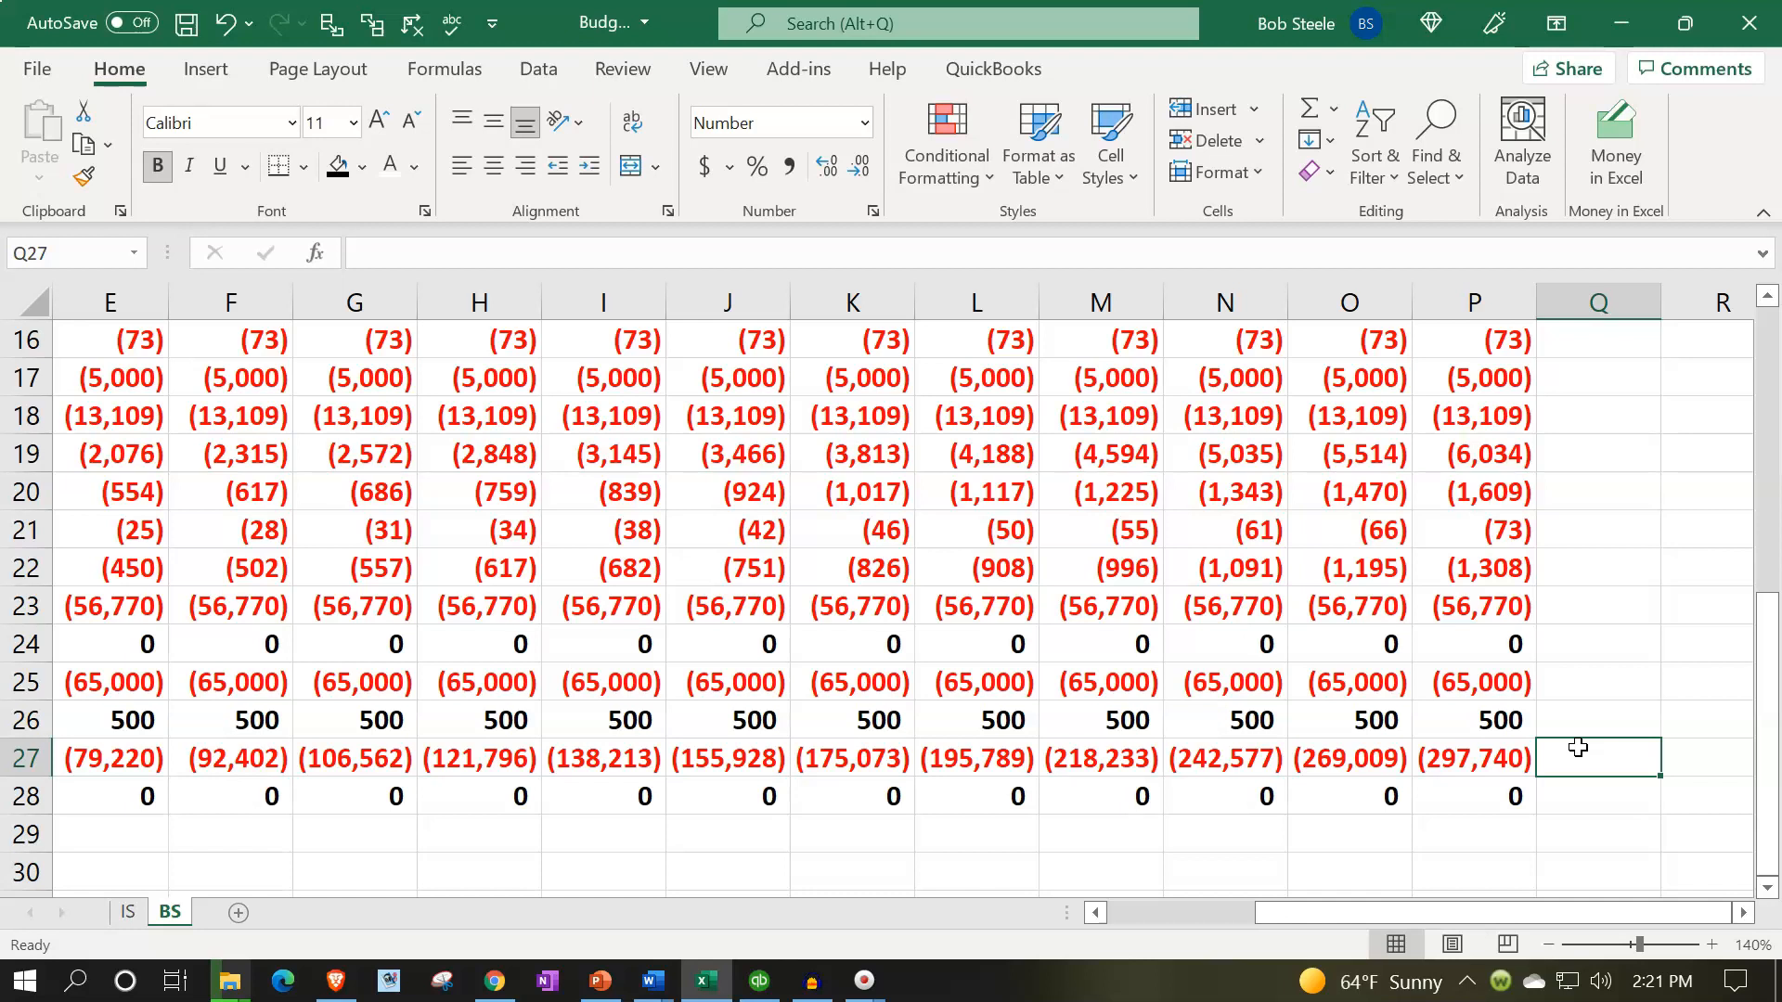
Apply all borders to the January-to-December budget range E2:P28, from projected revenue down to the debit and credit check row
scroll(1577, 747, "up", 5)
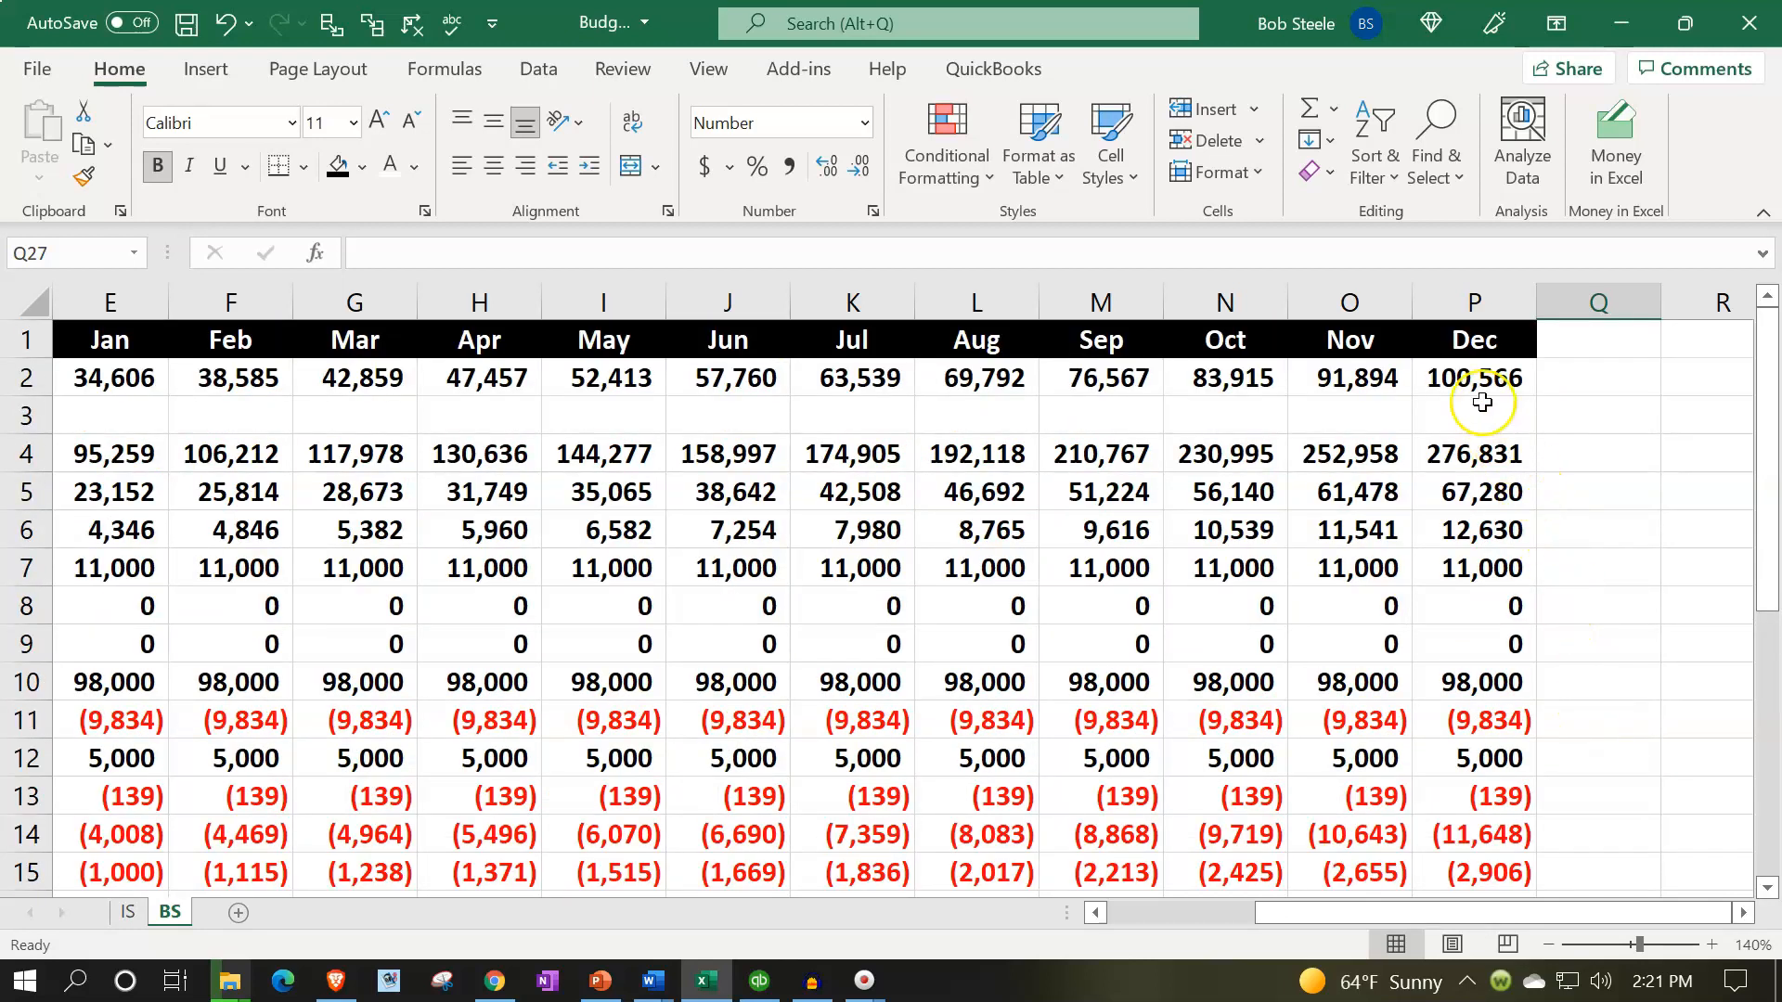
left_click_drag(1478, 387, 1478, 826)
left_click_drag(1478, 945, 1018, 821)
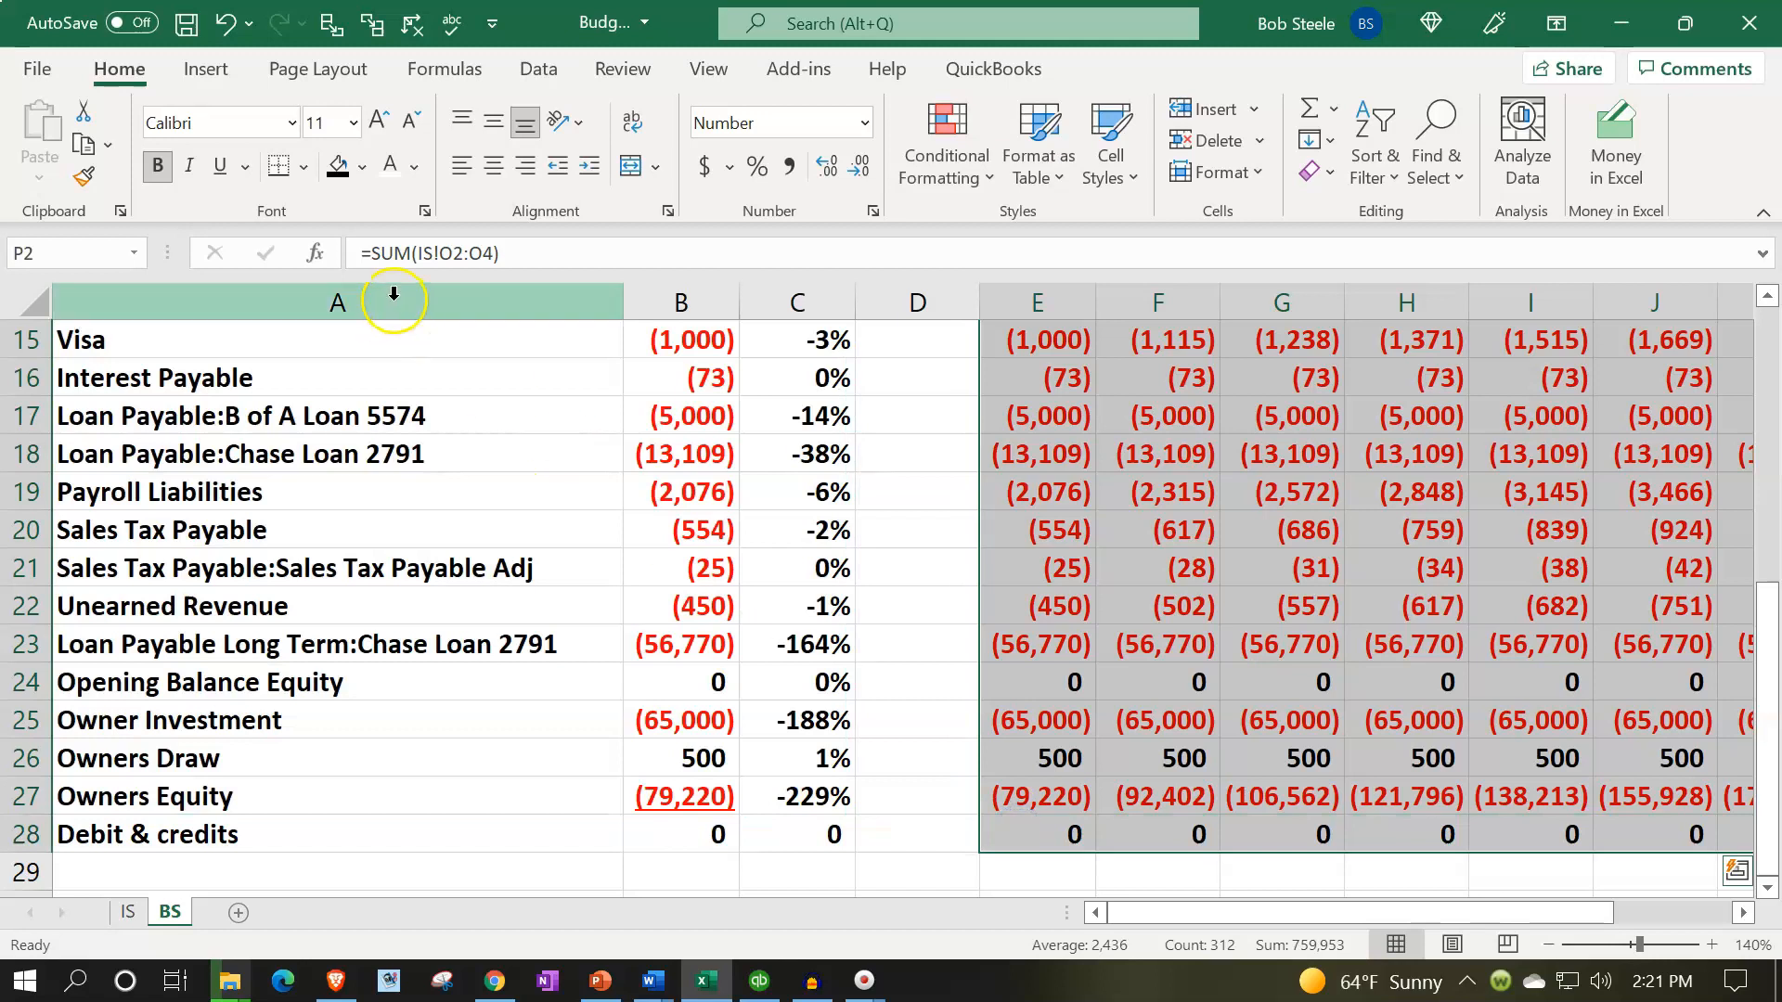
left_click(303, 167)
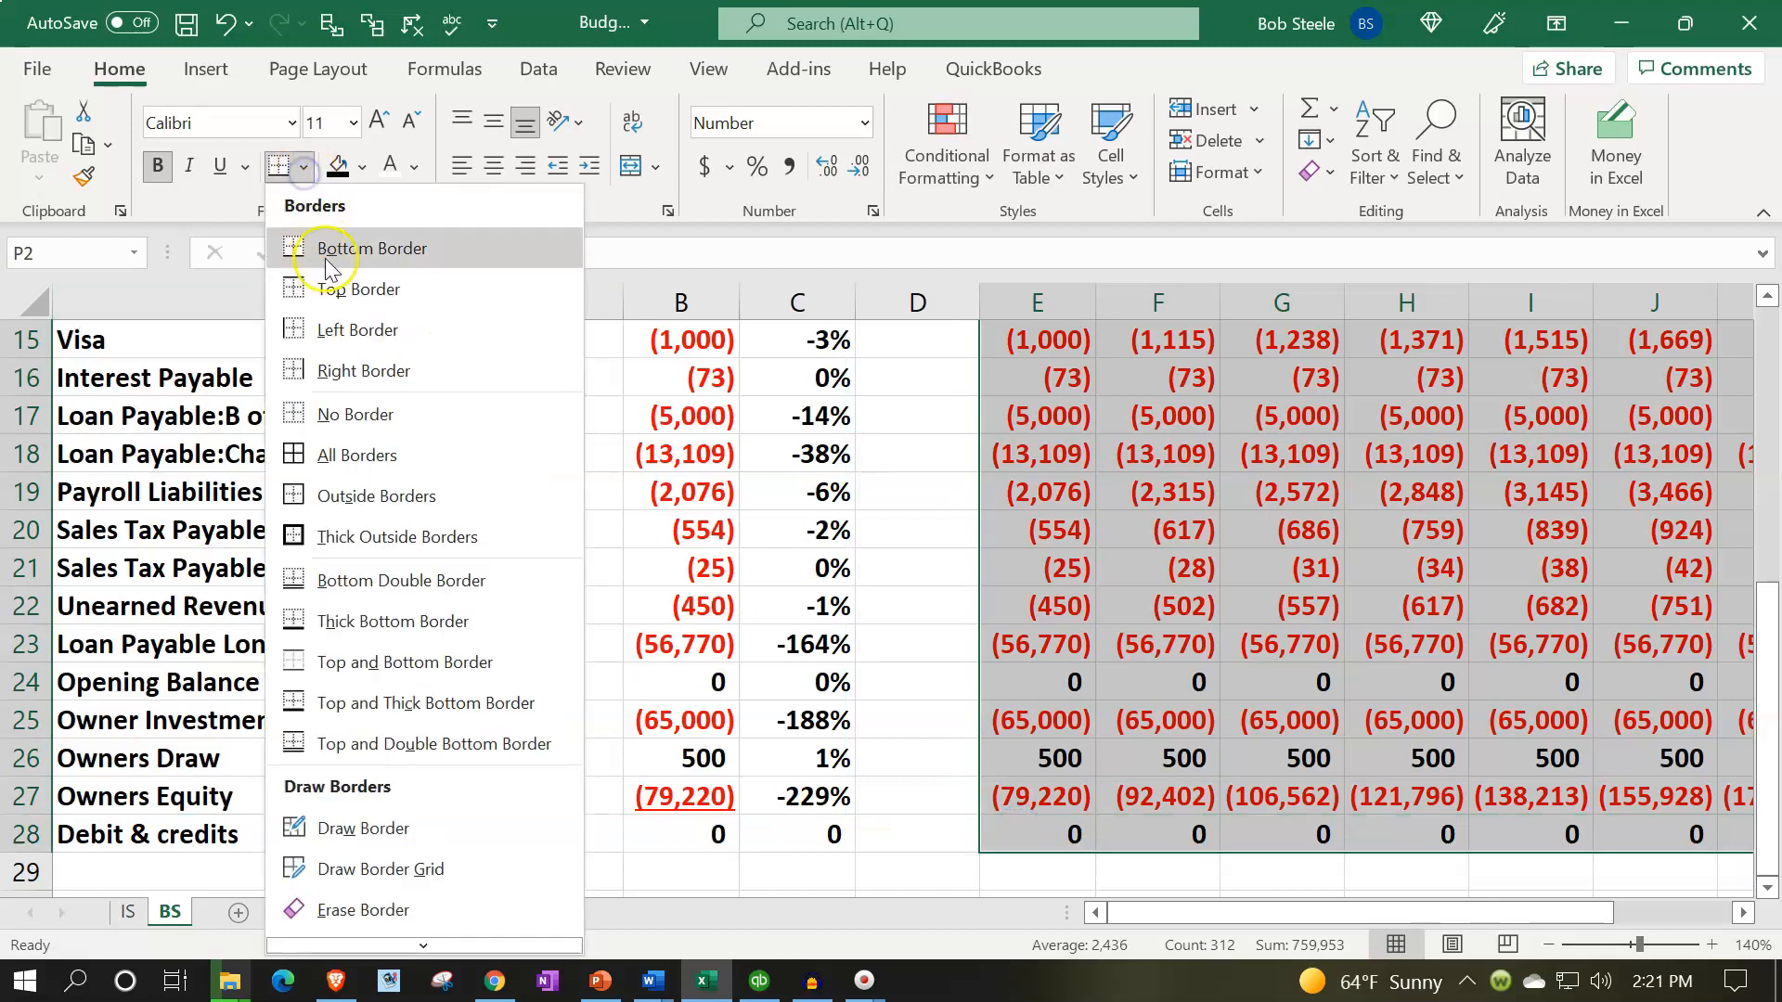
left_click(336, 416)
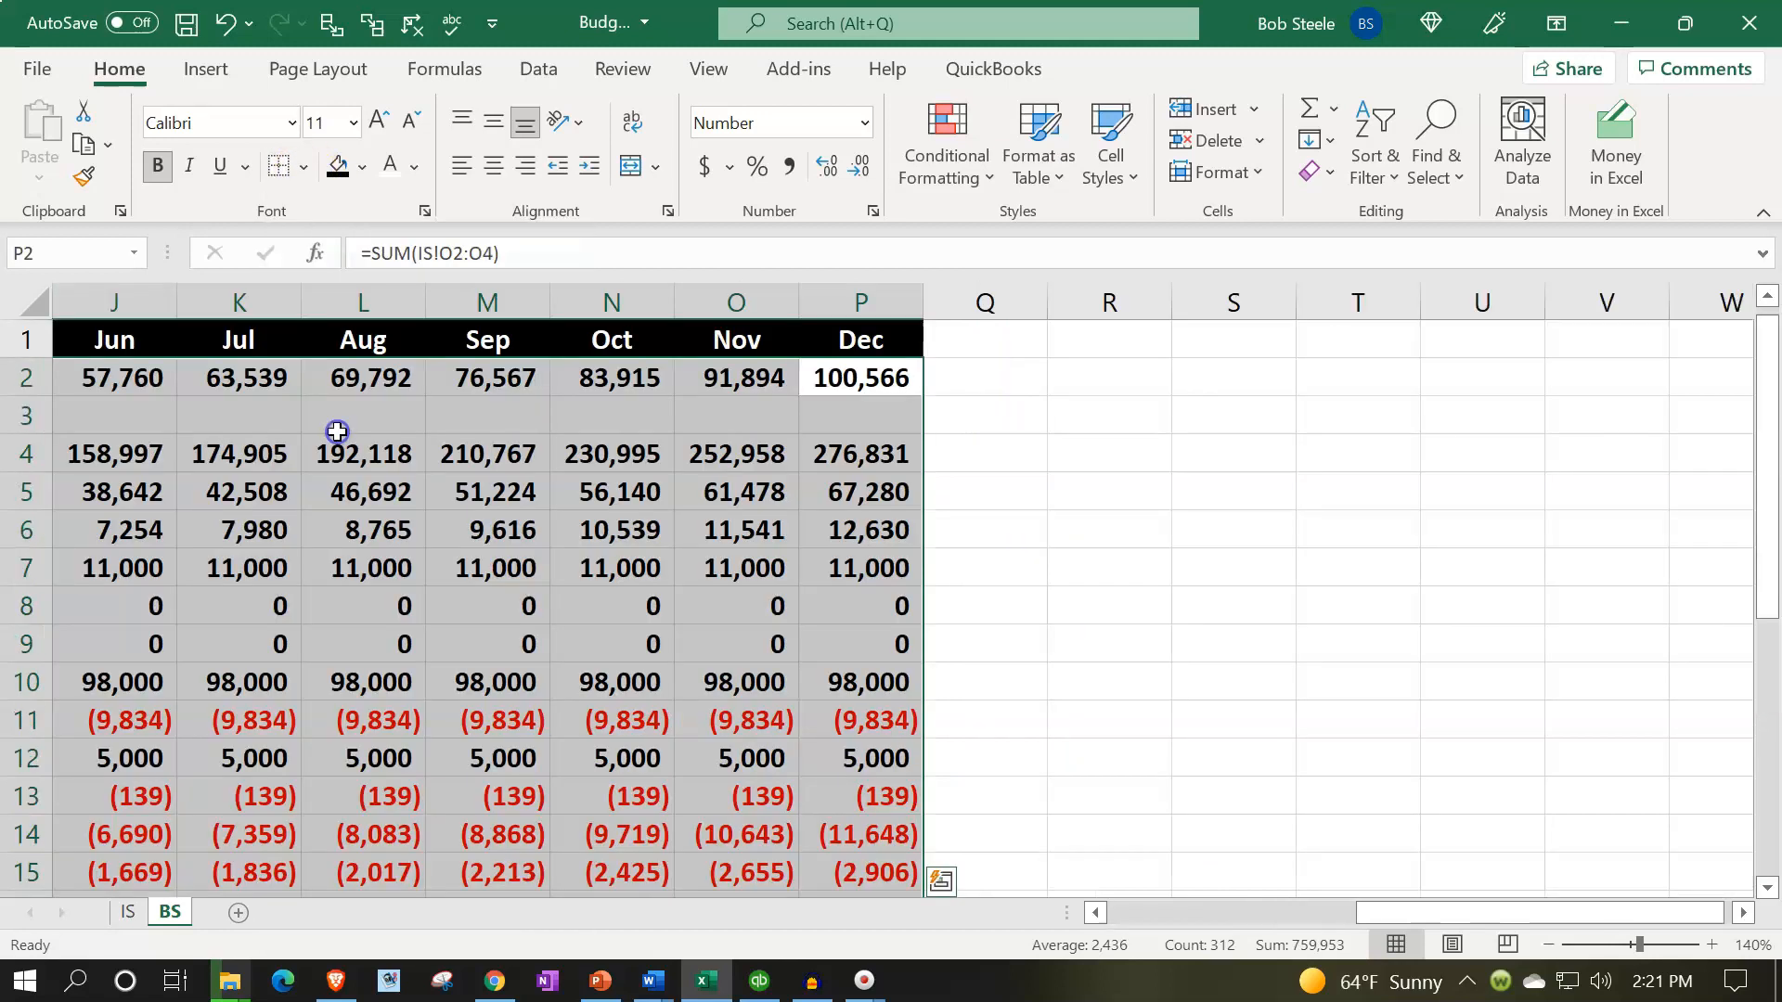
left_click(305, 167)
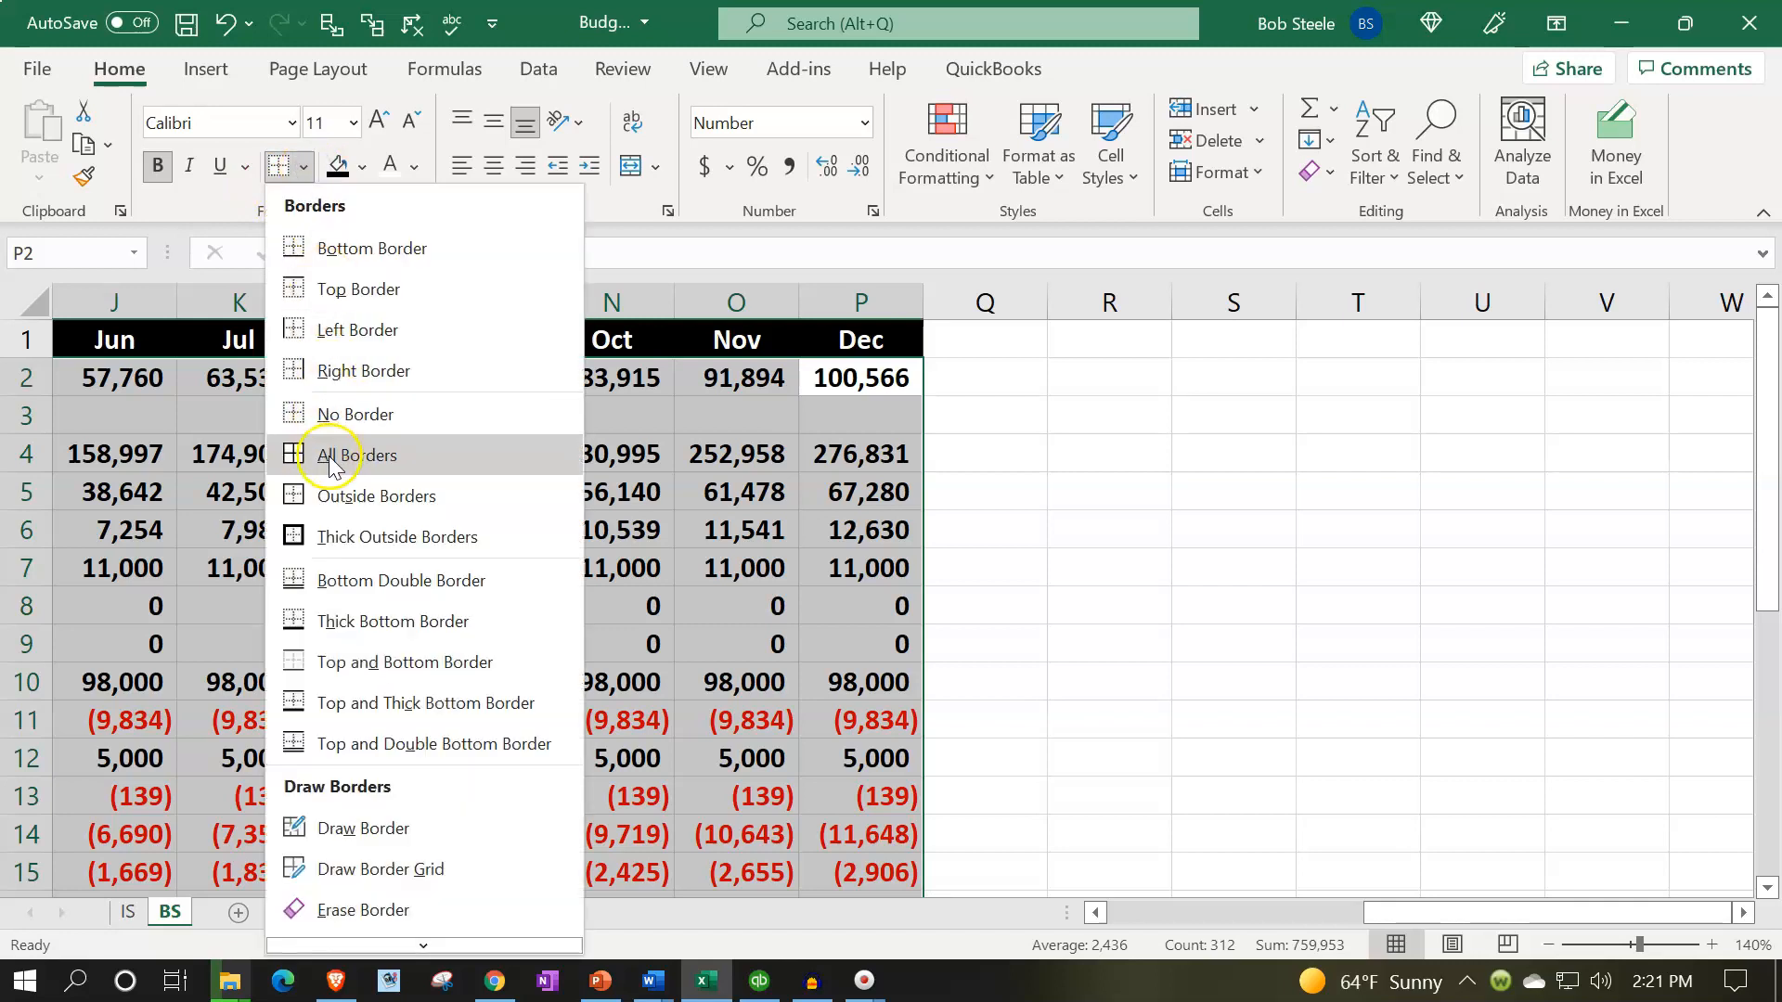
left_click(329, 453)
left_click(965, 336)
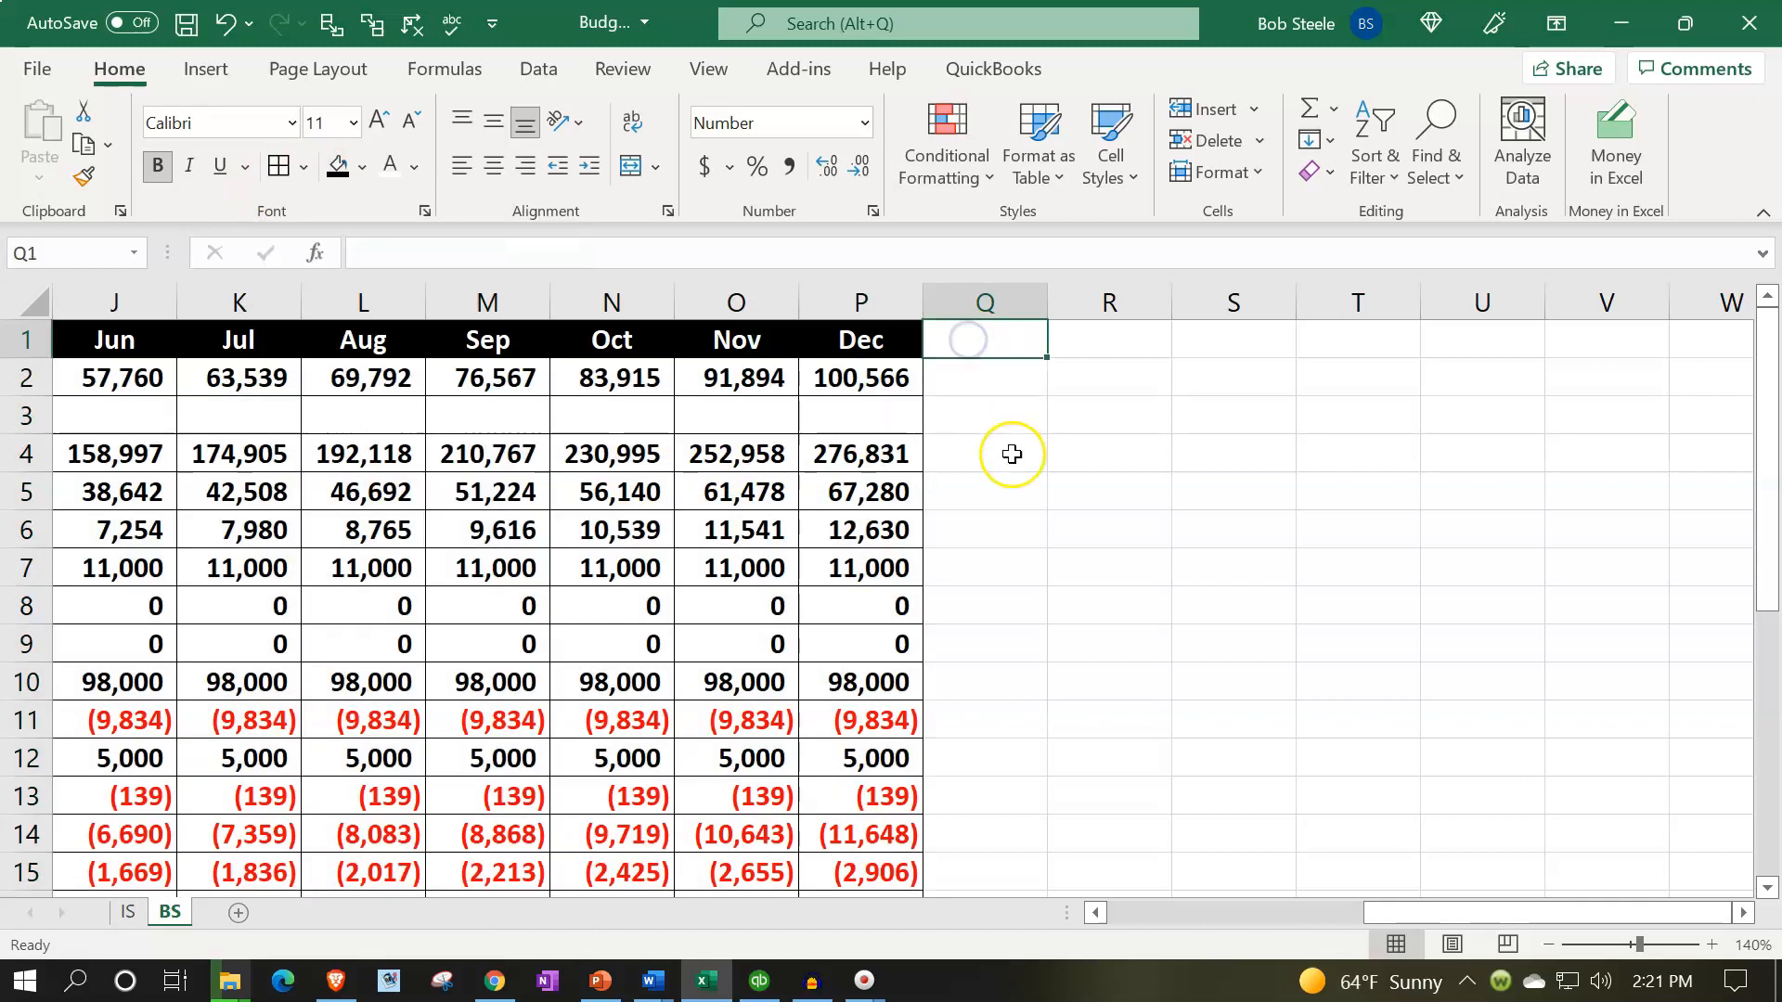
Review the bordered budget from the December column back to the account names and down to the Debit & credits row
key("Left")
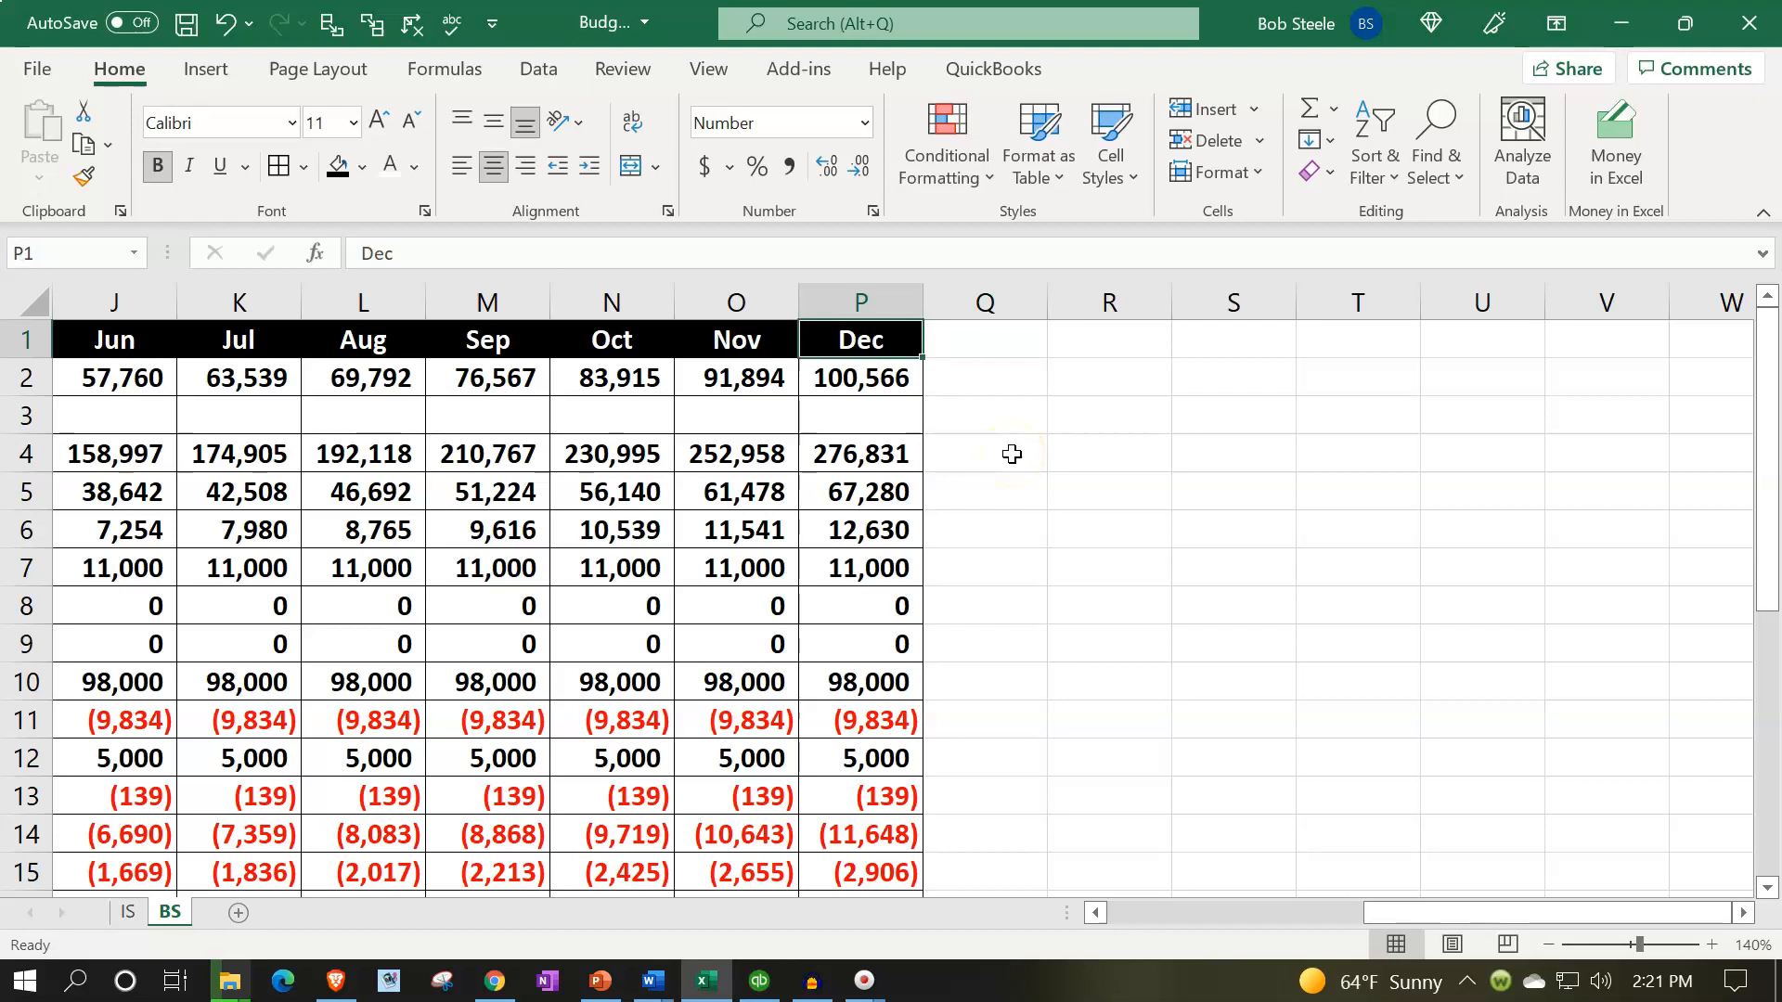
scroll(1012, 454, "down", 5)
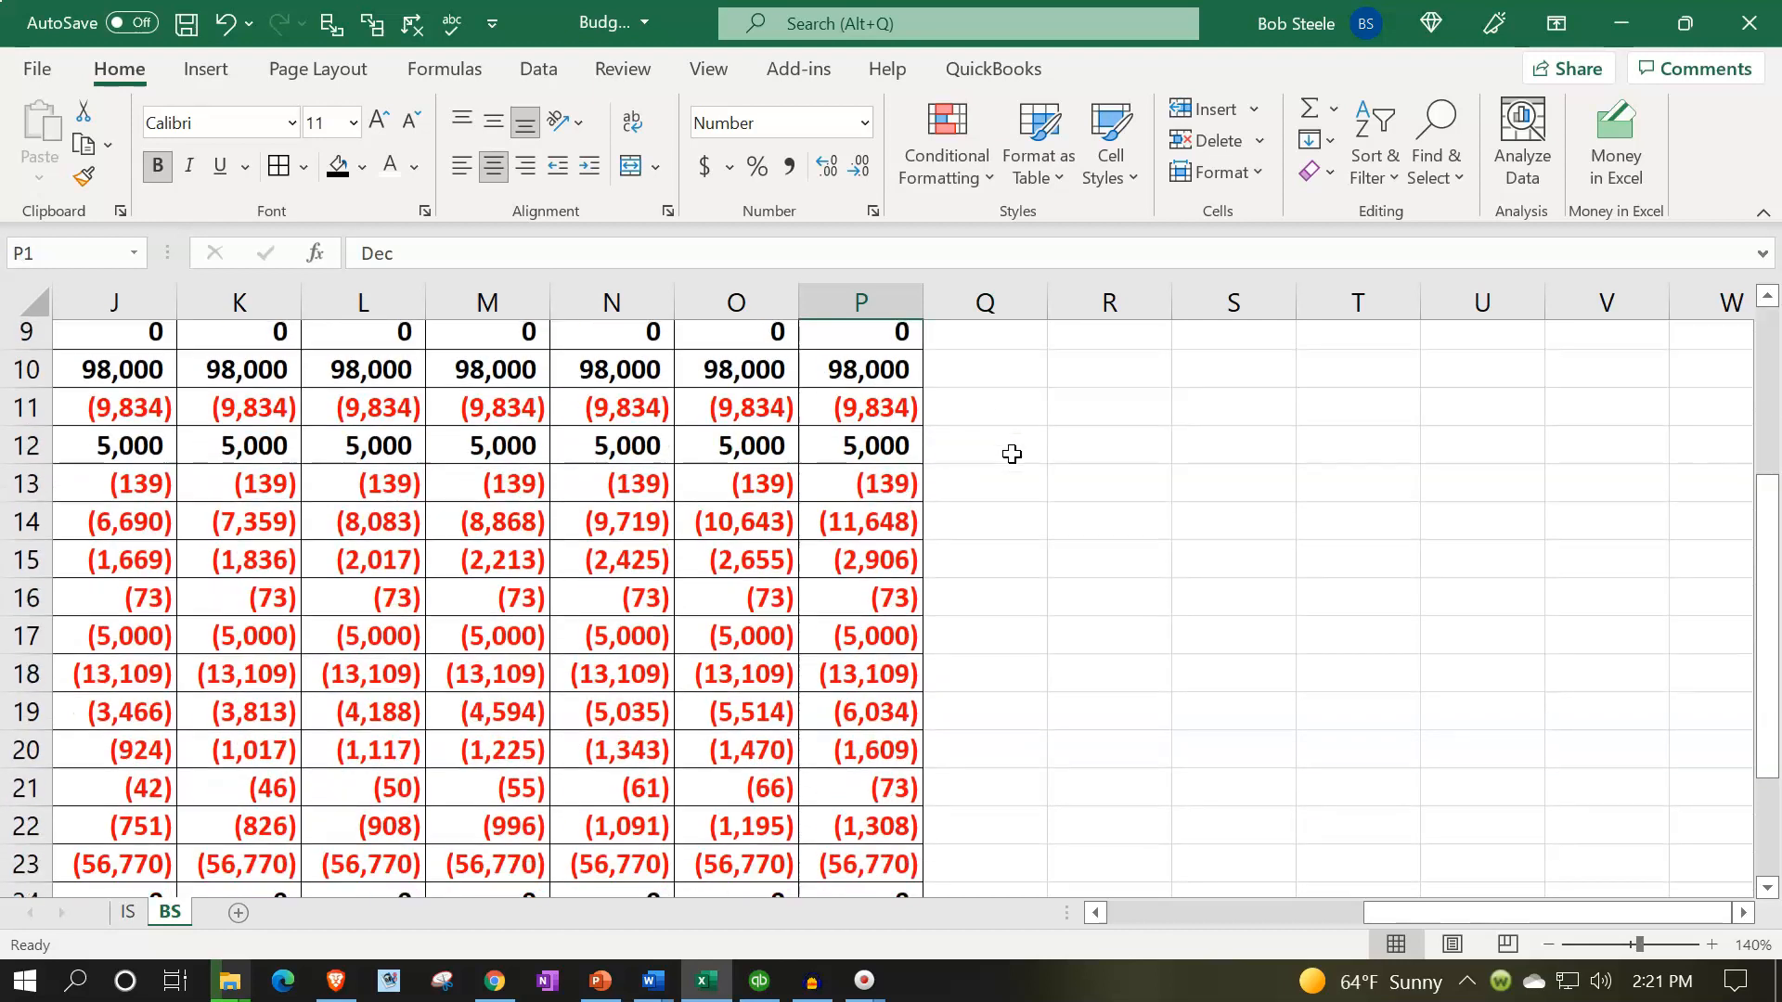
scroll(1012, 486, "up", 5)
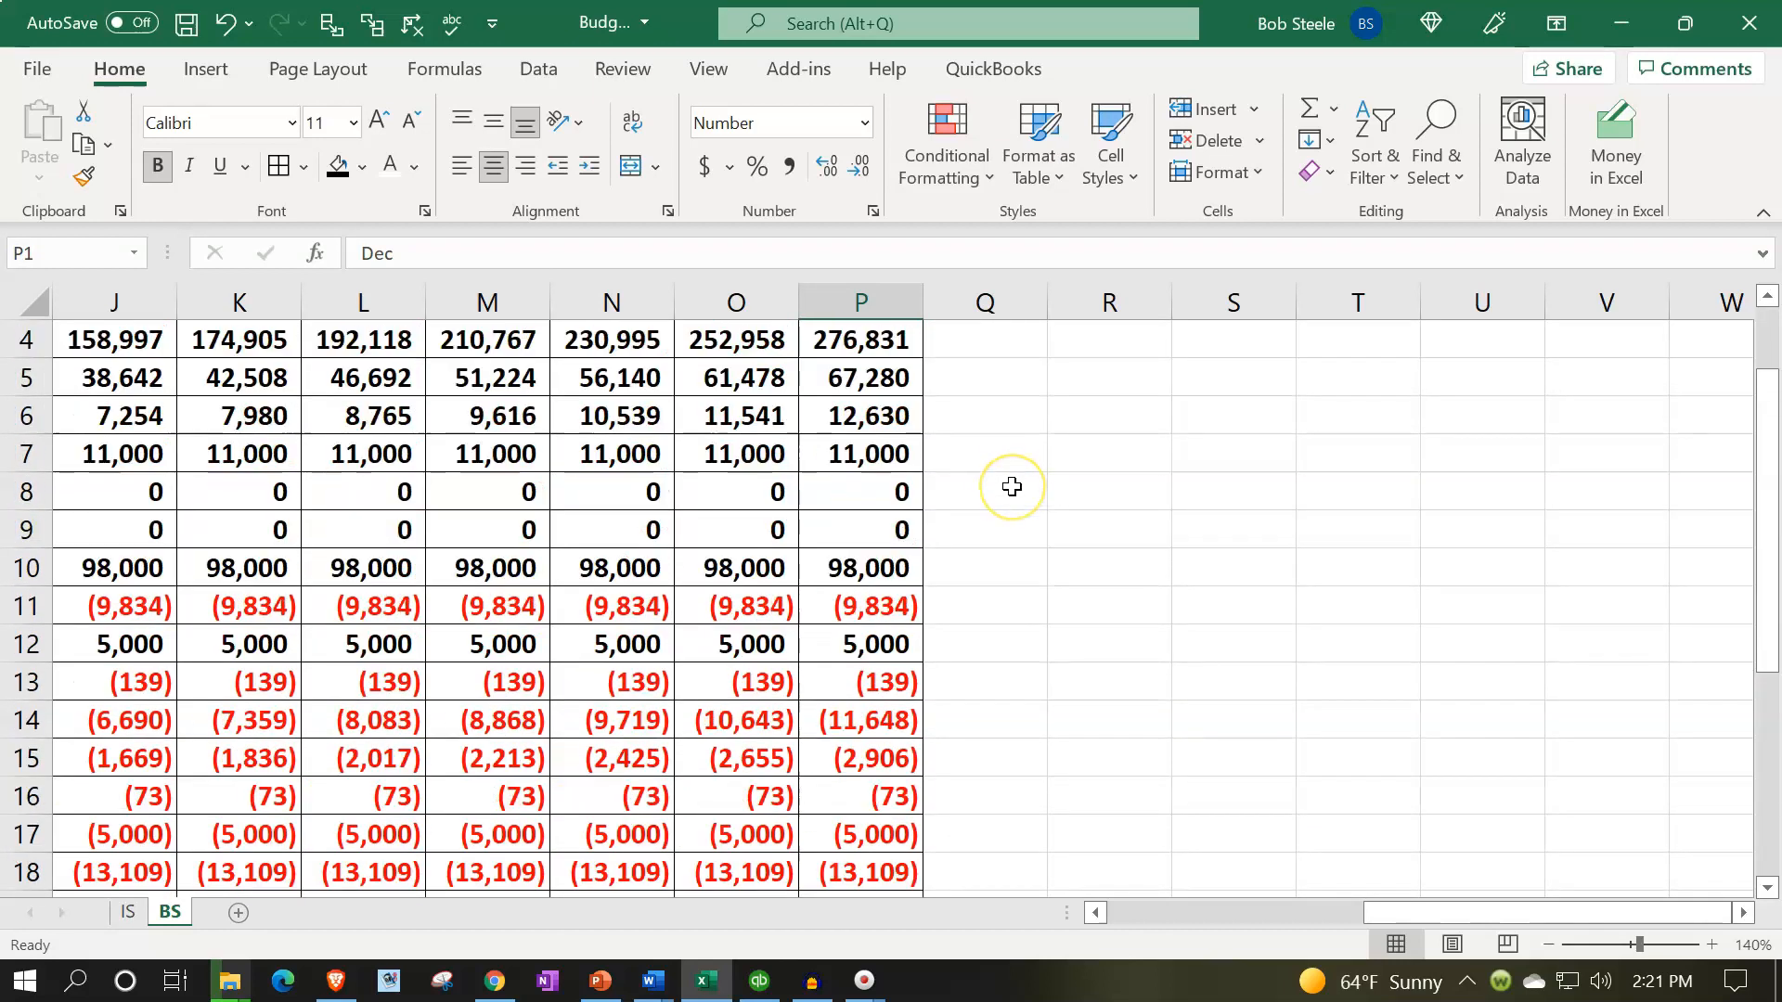
left_click(863, 484)
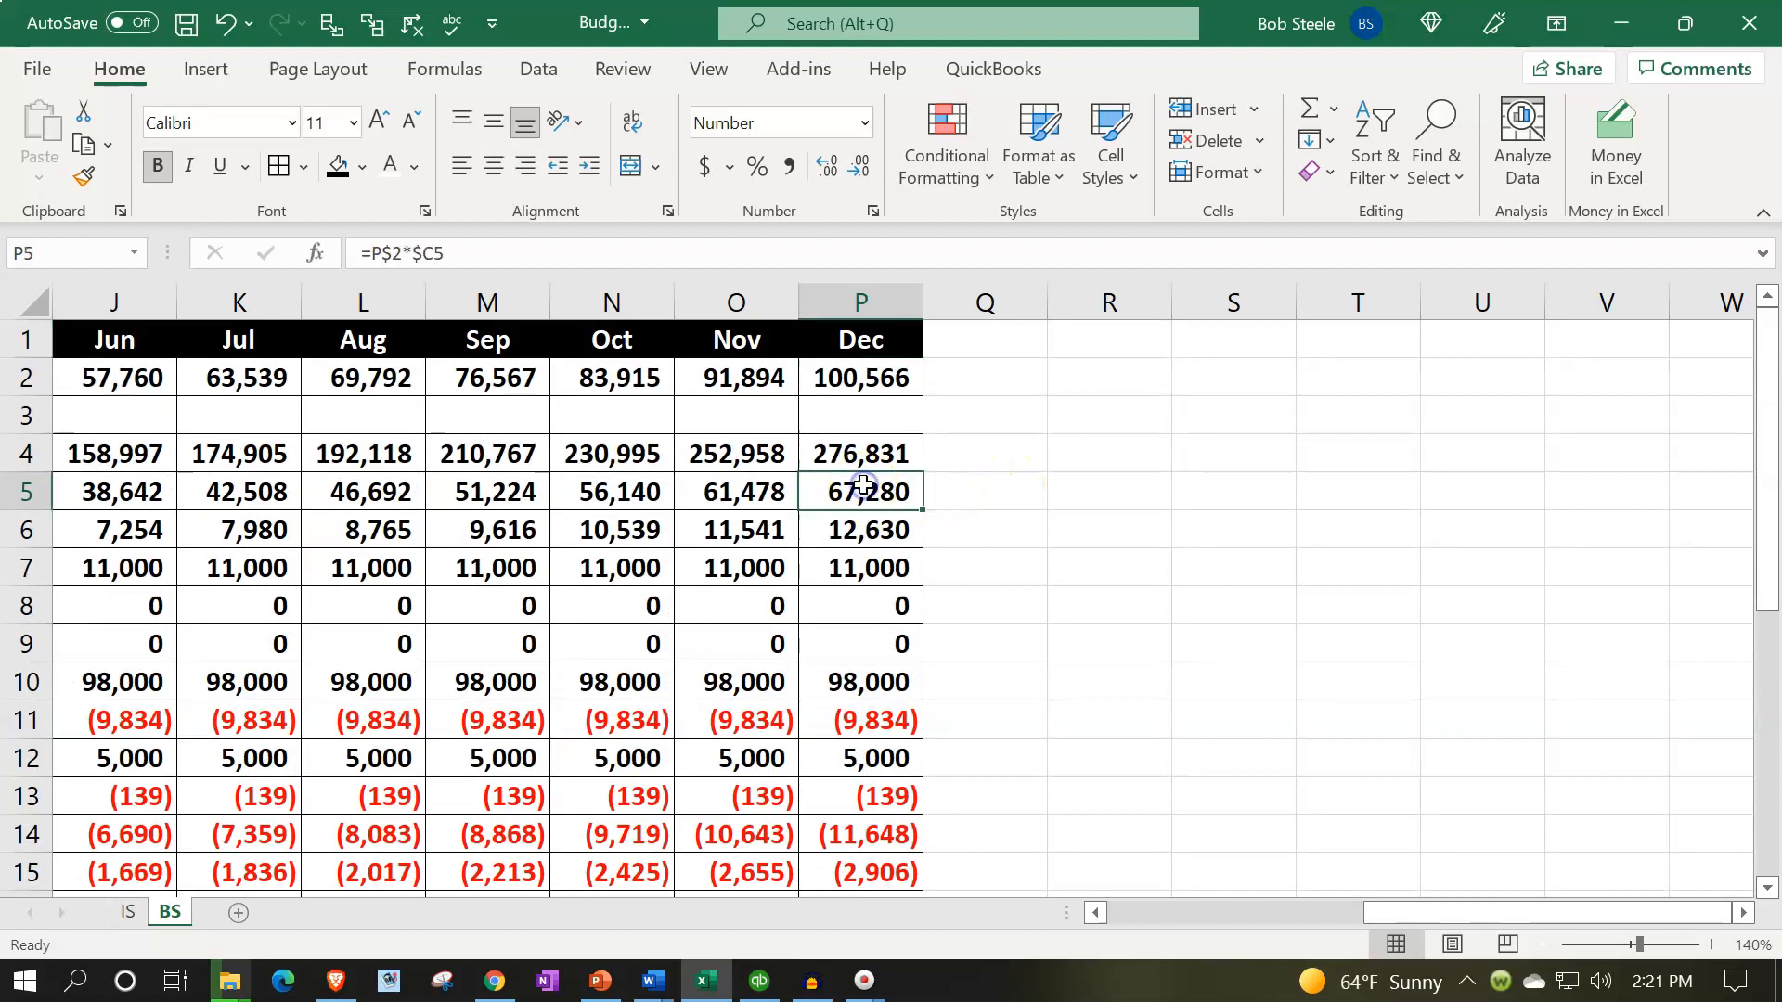
key("Left")
key("Left")
key("Left")
key("Left")
key("Left")
key("Left")
key("Left")
key("Left")
key("Left")
key("Left")
key("Left")
key("Left")
key("Left")
key("Left")
key("Left")
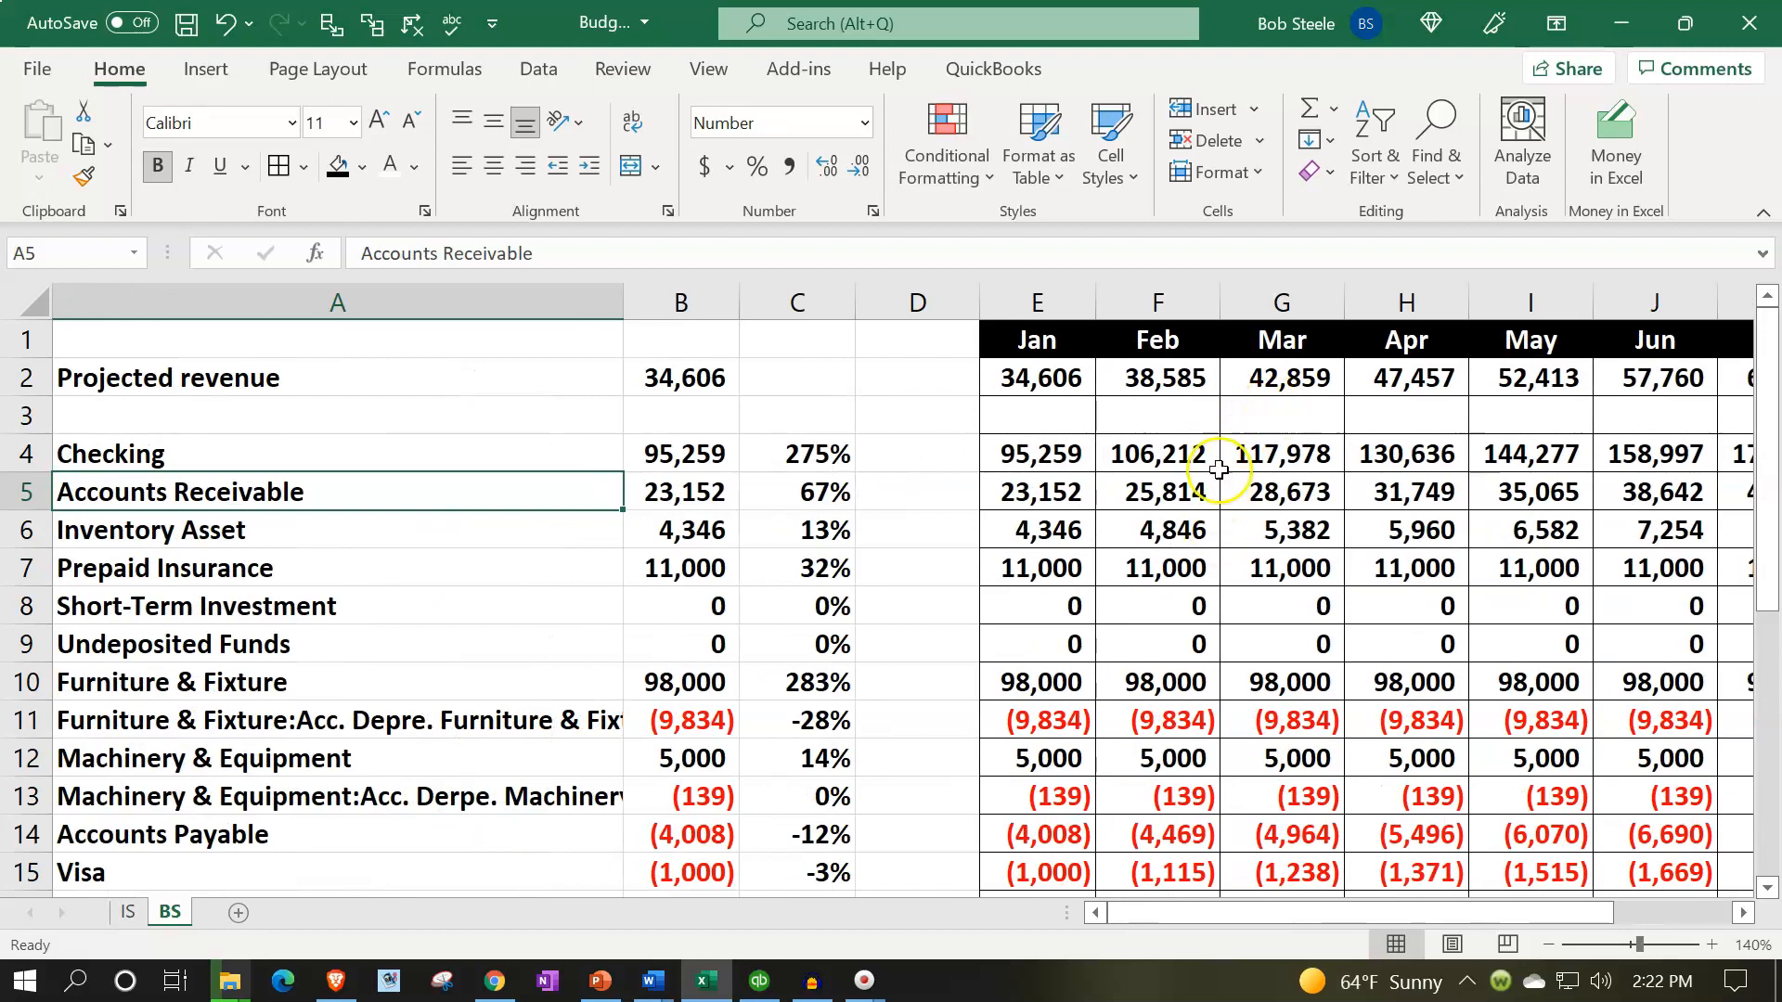
scroll(1174, 508, "down", 4)
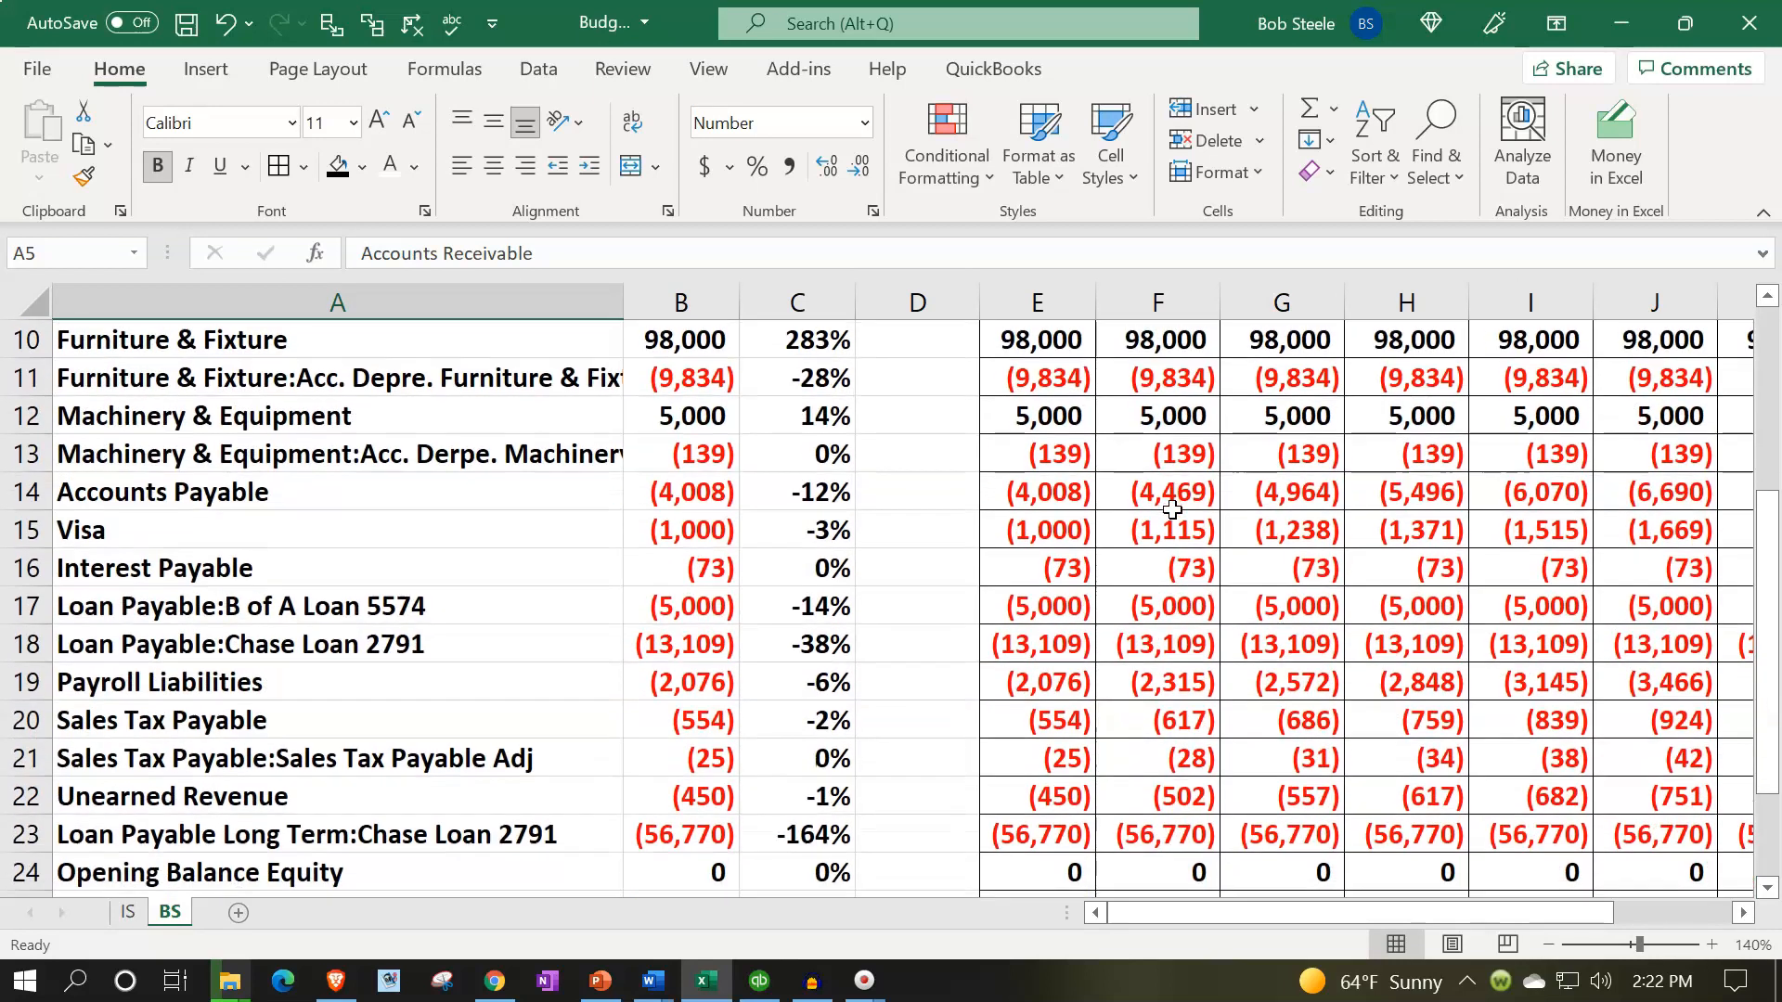
scroll(1174, 509, "down", 1)
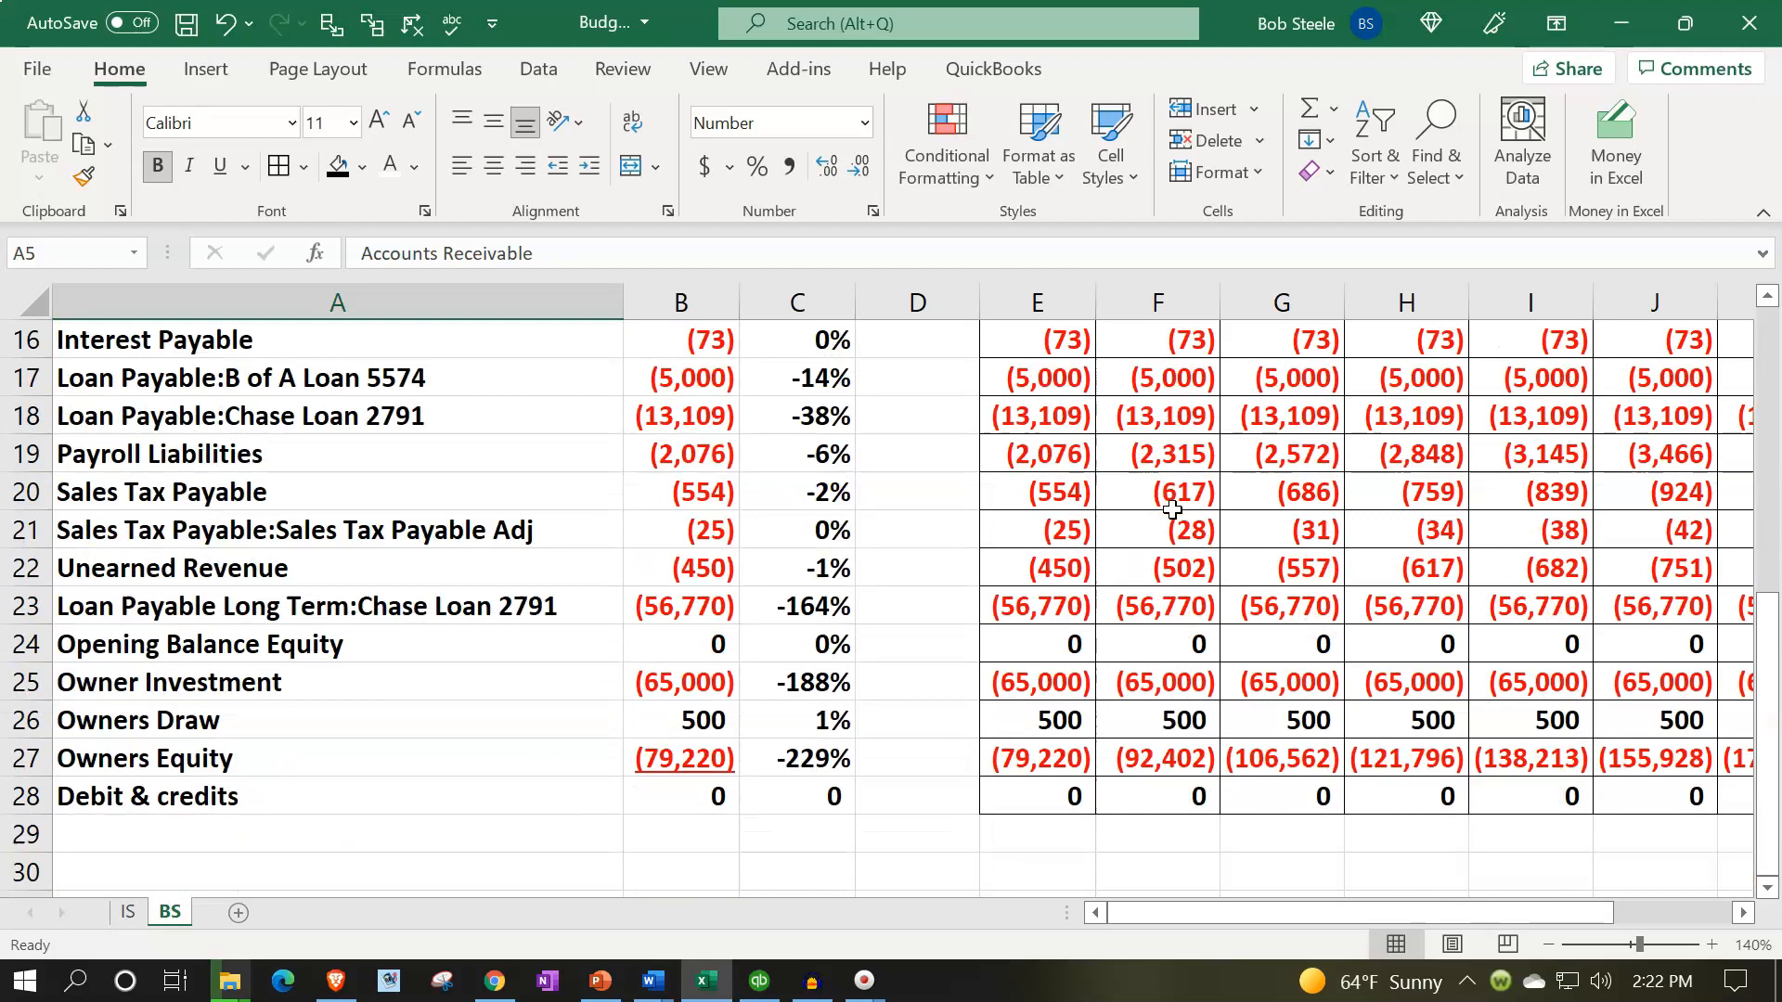
Underline the monthly Owners Equity balances in row 27, starting with January in E27
left_click(1068, 792)
left_click(793, 759)
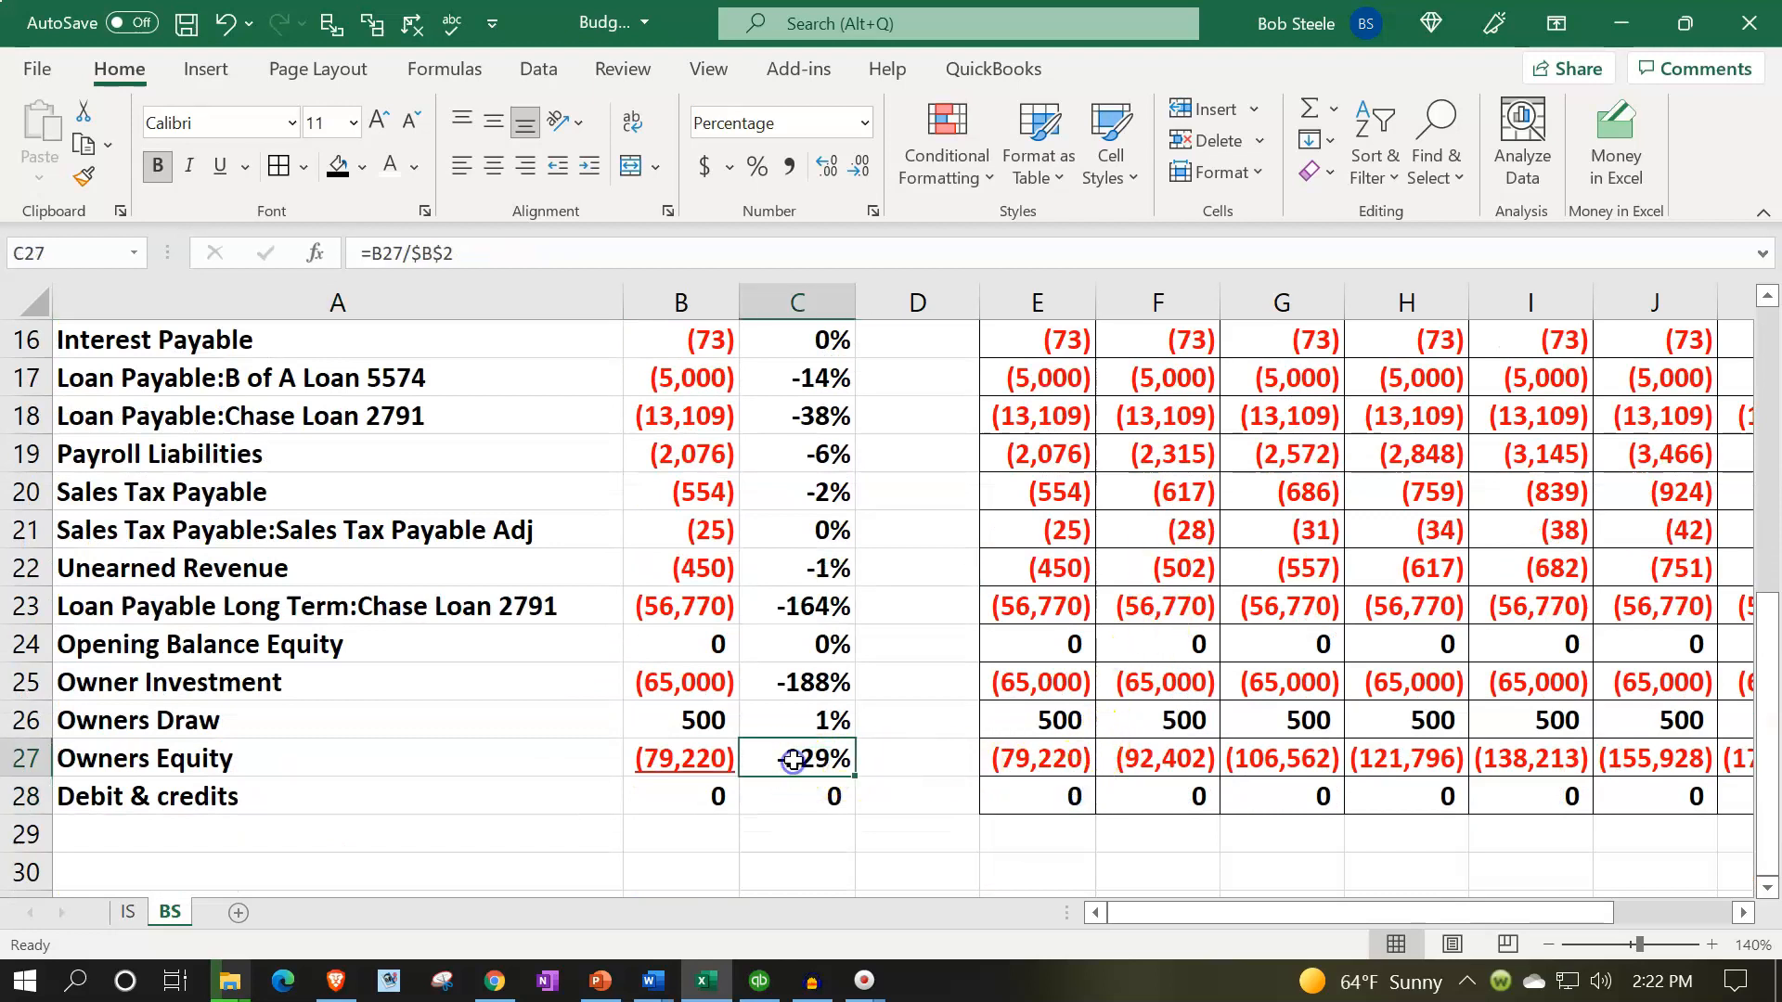
left_click(1039, 759)
left_click(820, 760)
left_click_drag(1040, 759, 1486, 756)
left_click(223, 171)
left_click(603, 605)
Review the Checking row from the June formula in J4 back to its percentage-of-revenue formula in C4
scroll(626, 603, "up", 5)
left_click(701, 464)
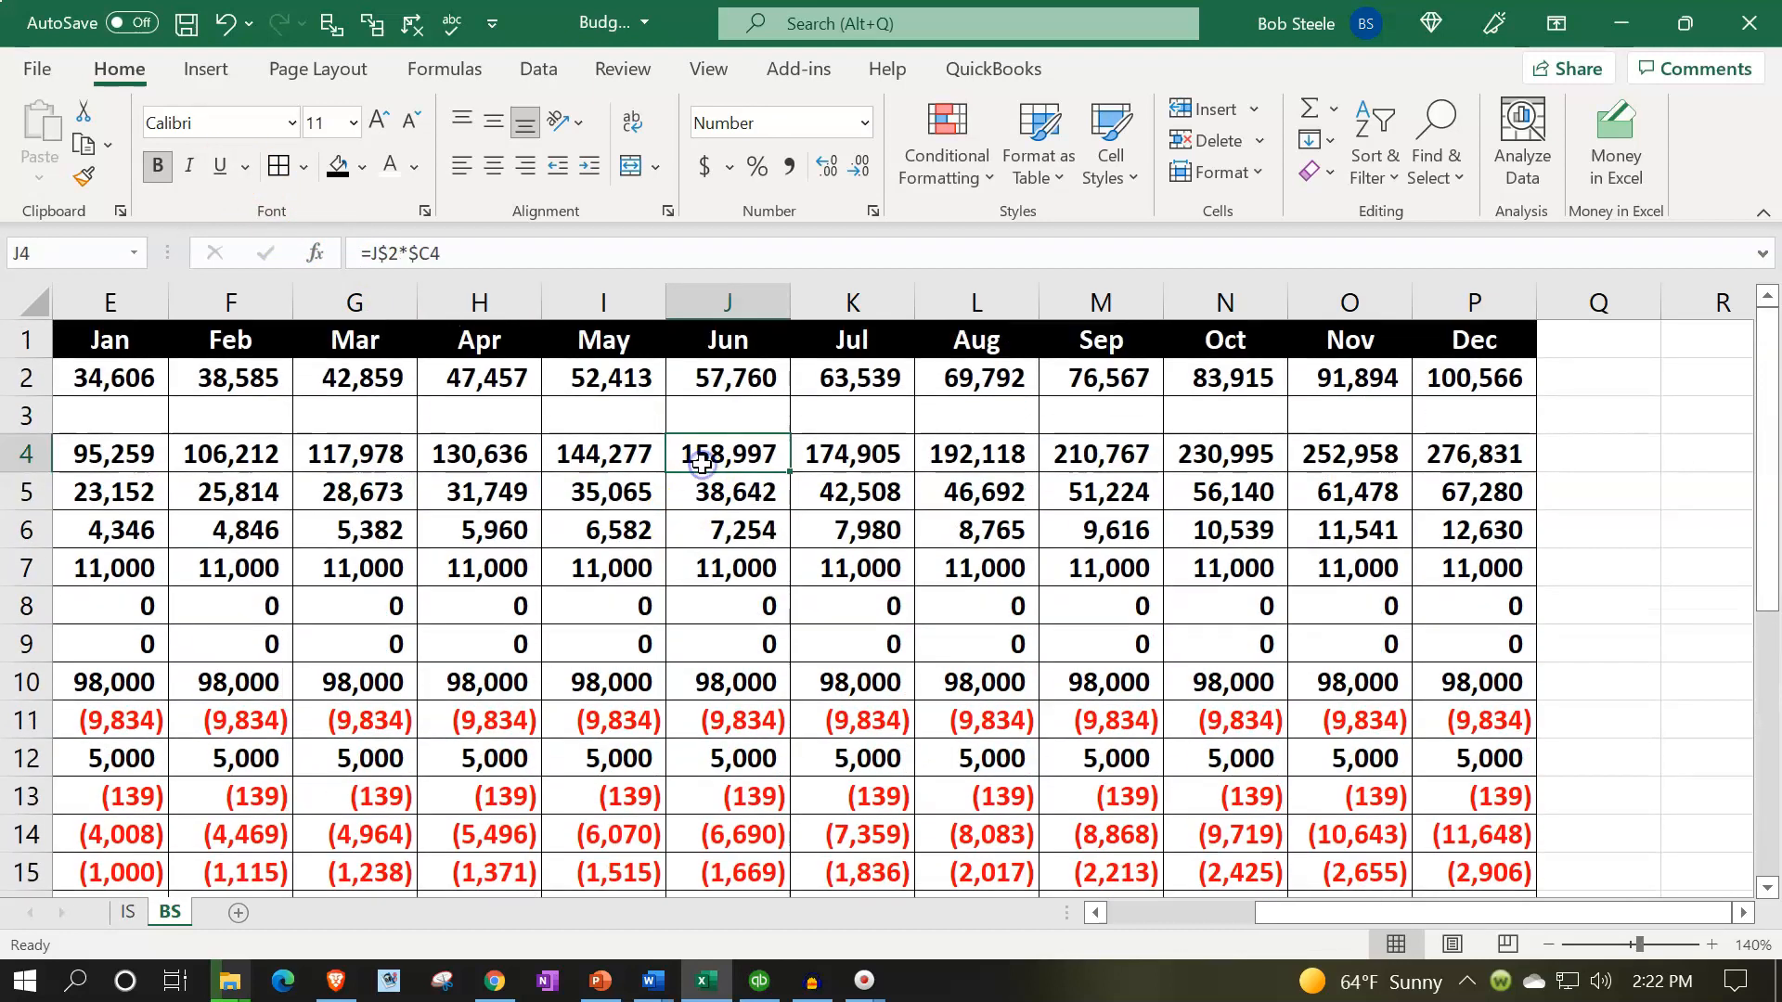
key("Left")
key("Left")
key("Left")
key("Left")
key("Left")
key("Left")
key("Left")
key("Left")
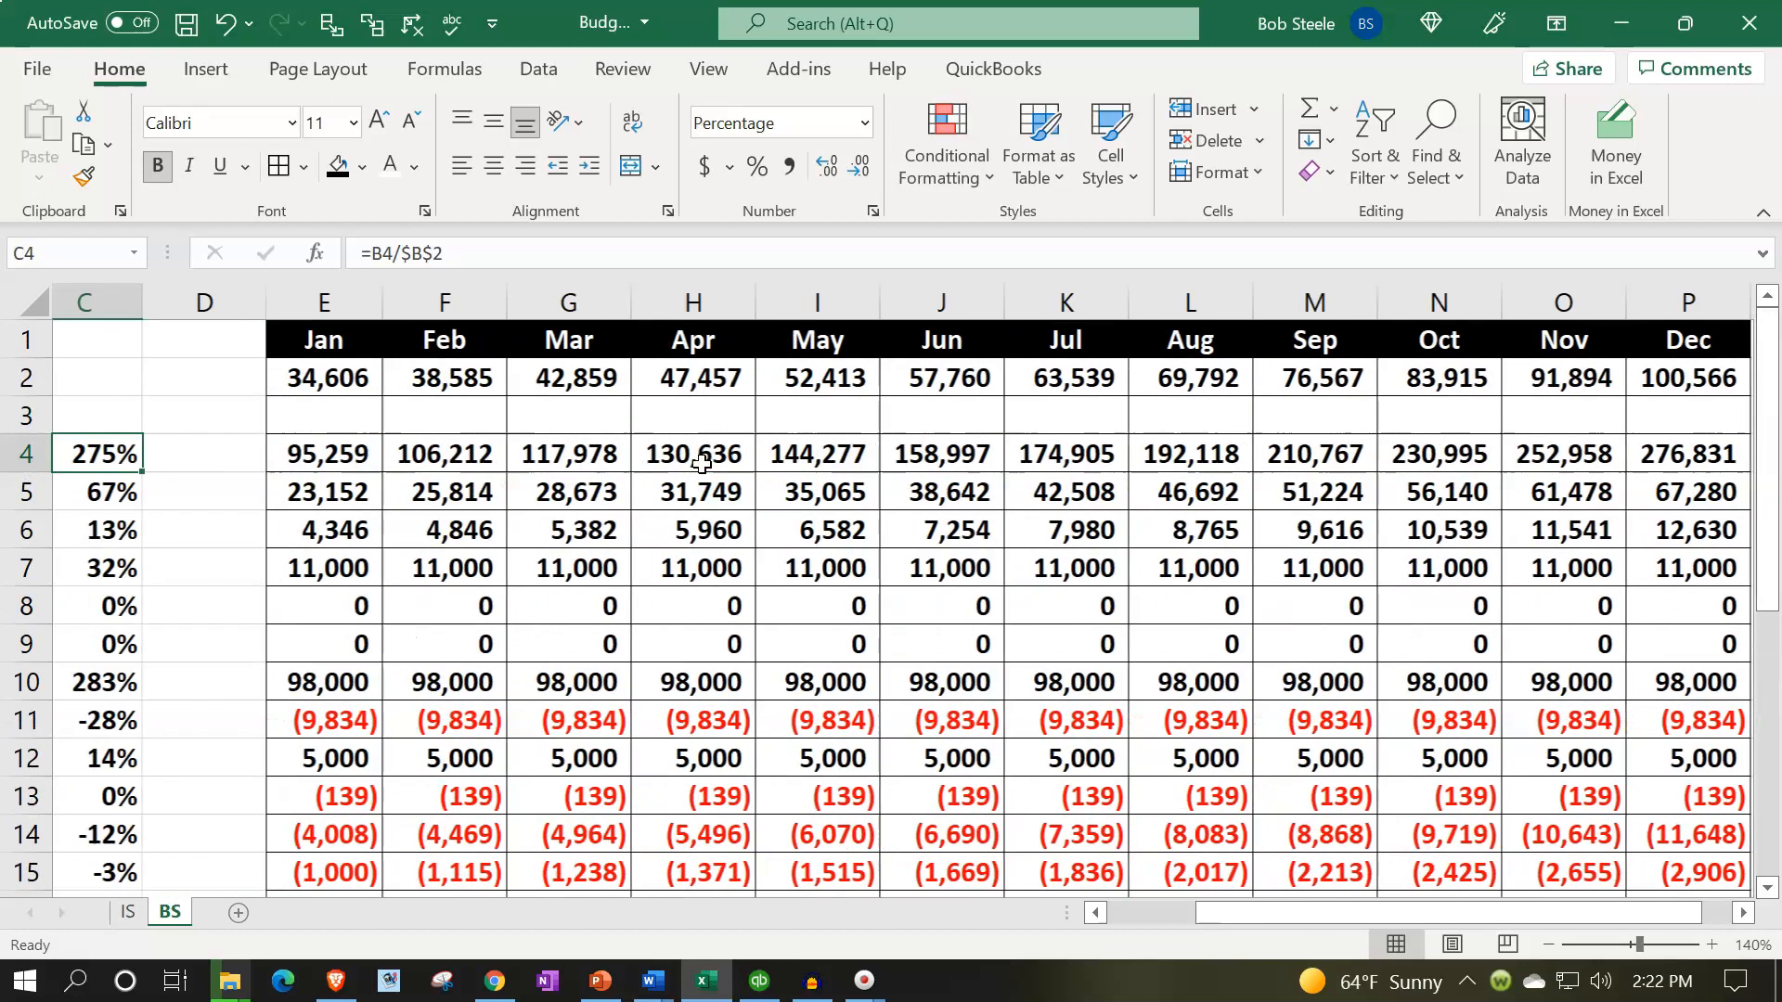